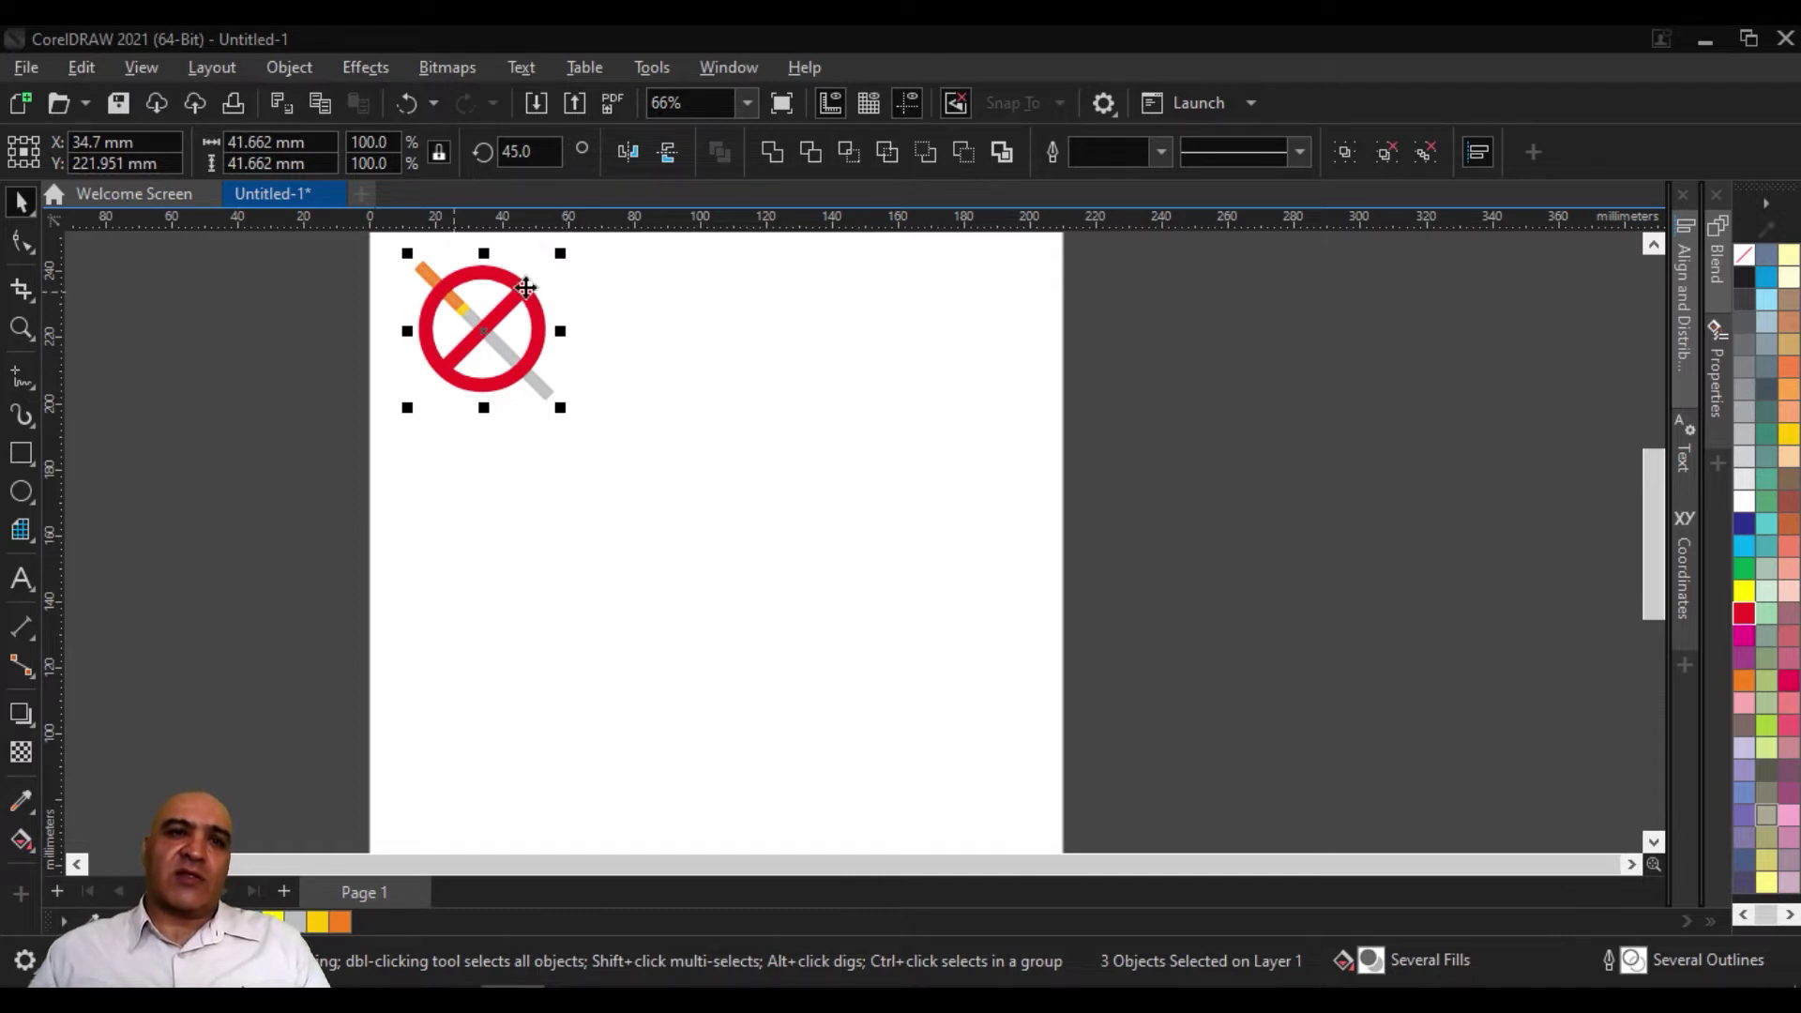
Move the red diagonal bar out of the no-smoking sign and place it back across the ring
scroll(502, 276, "up", 3)
scroll(452, 273, "up", 1)
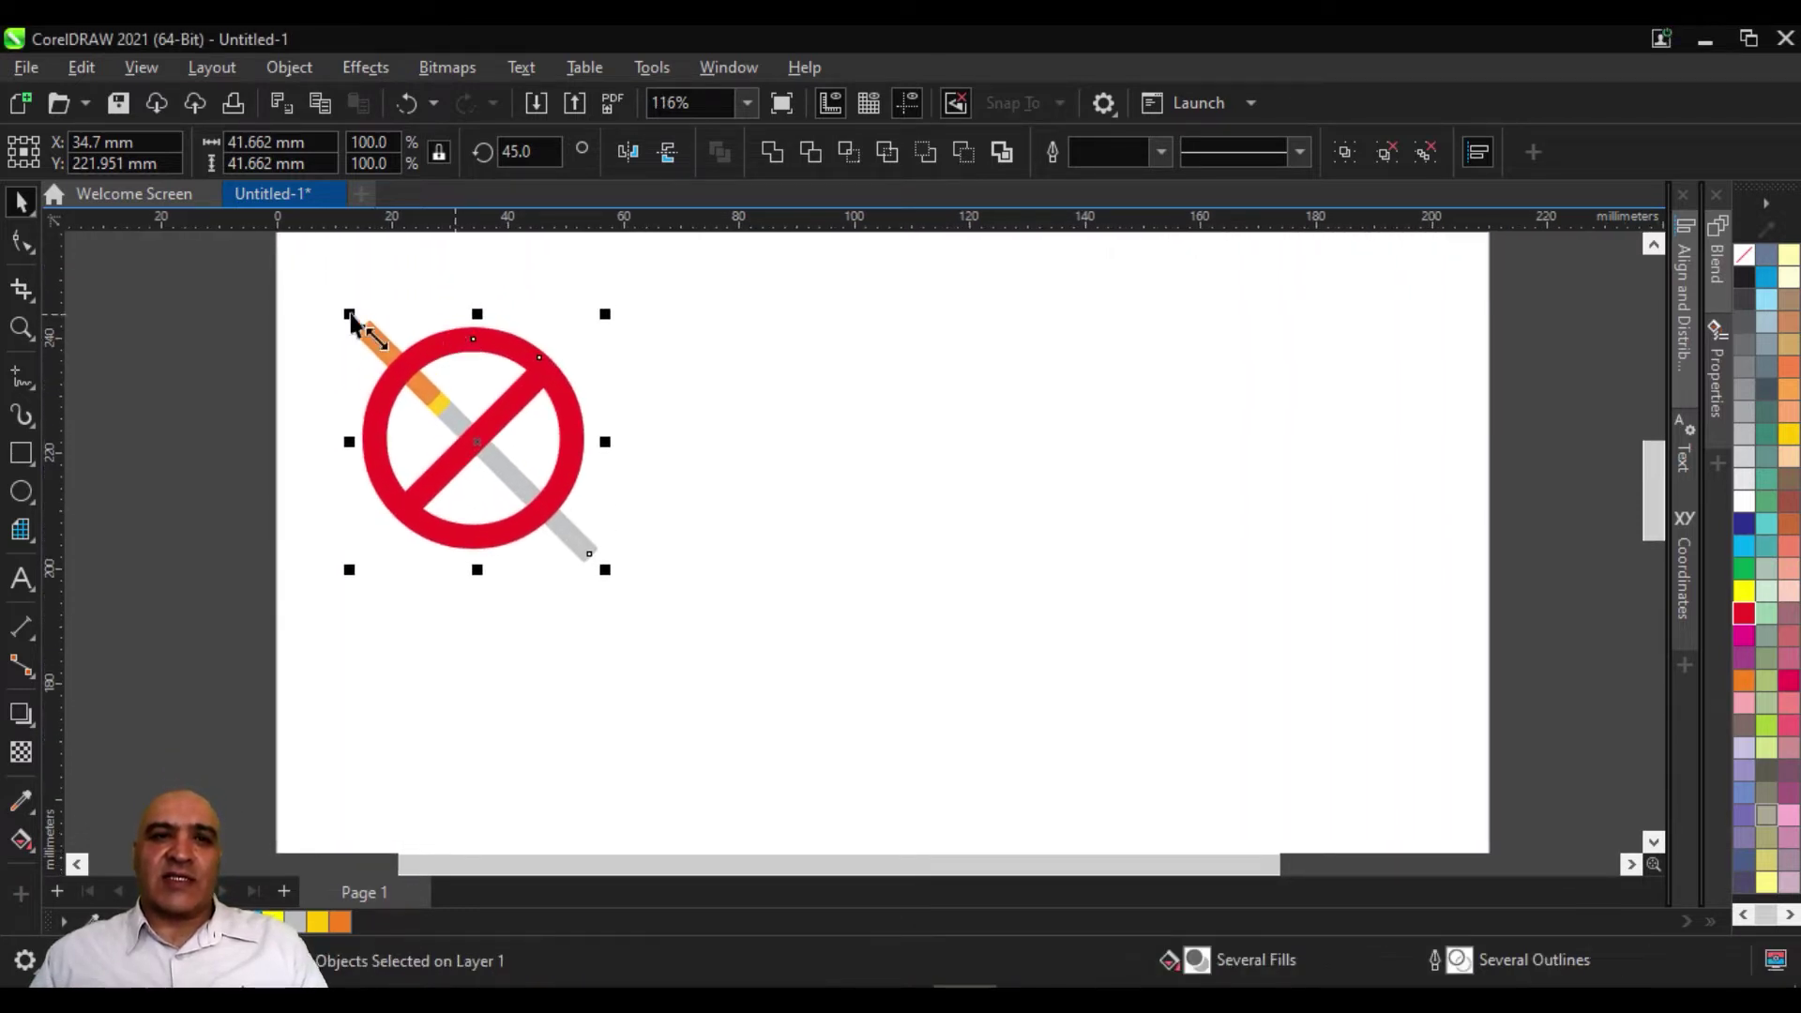
left_click(633, 313)
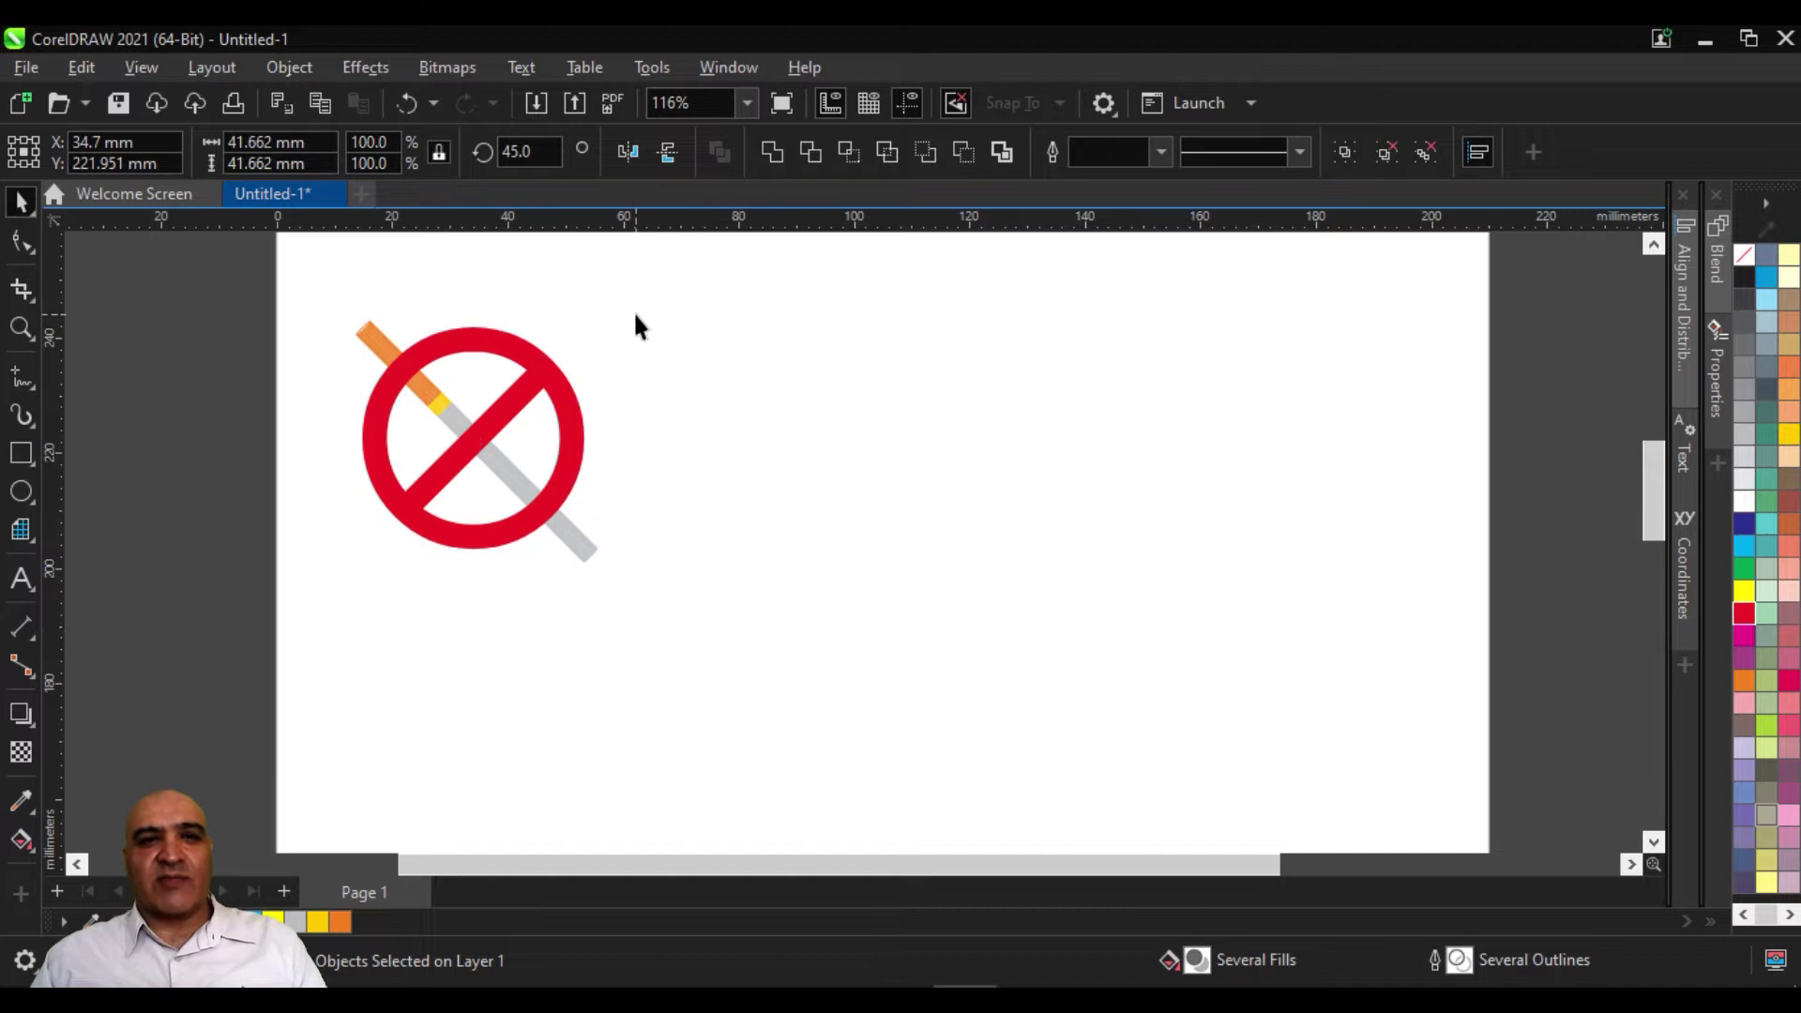
left_click_drag(507, 430, 751, 450)
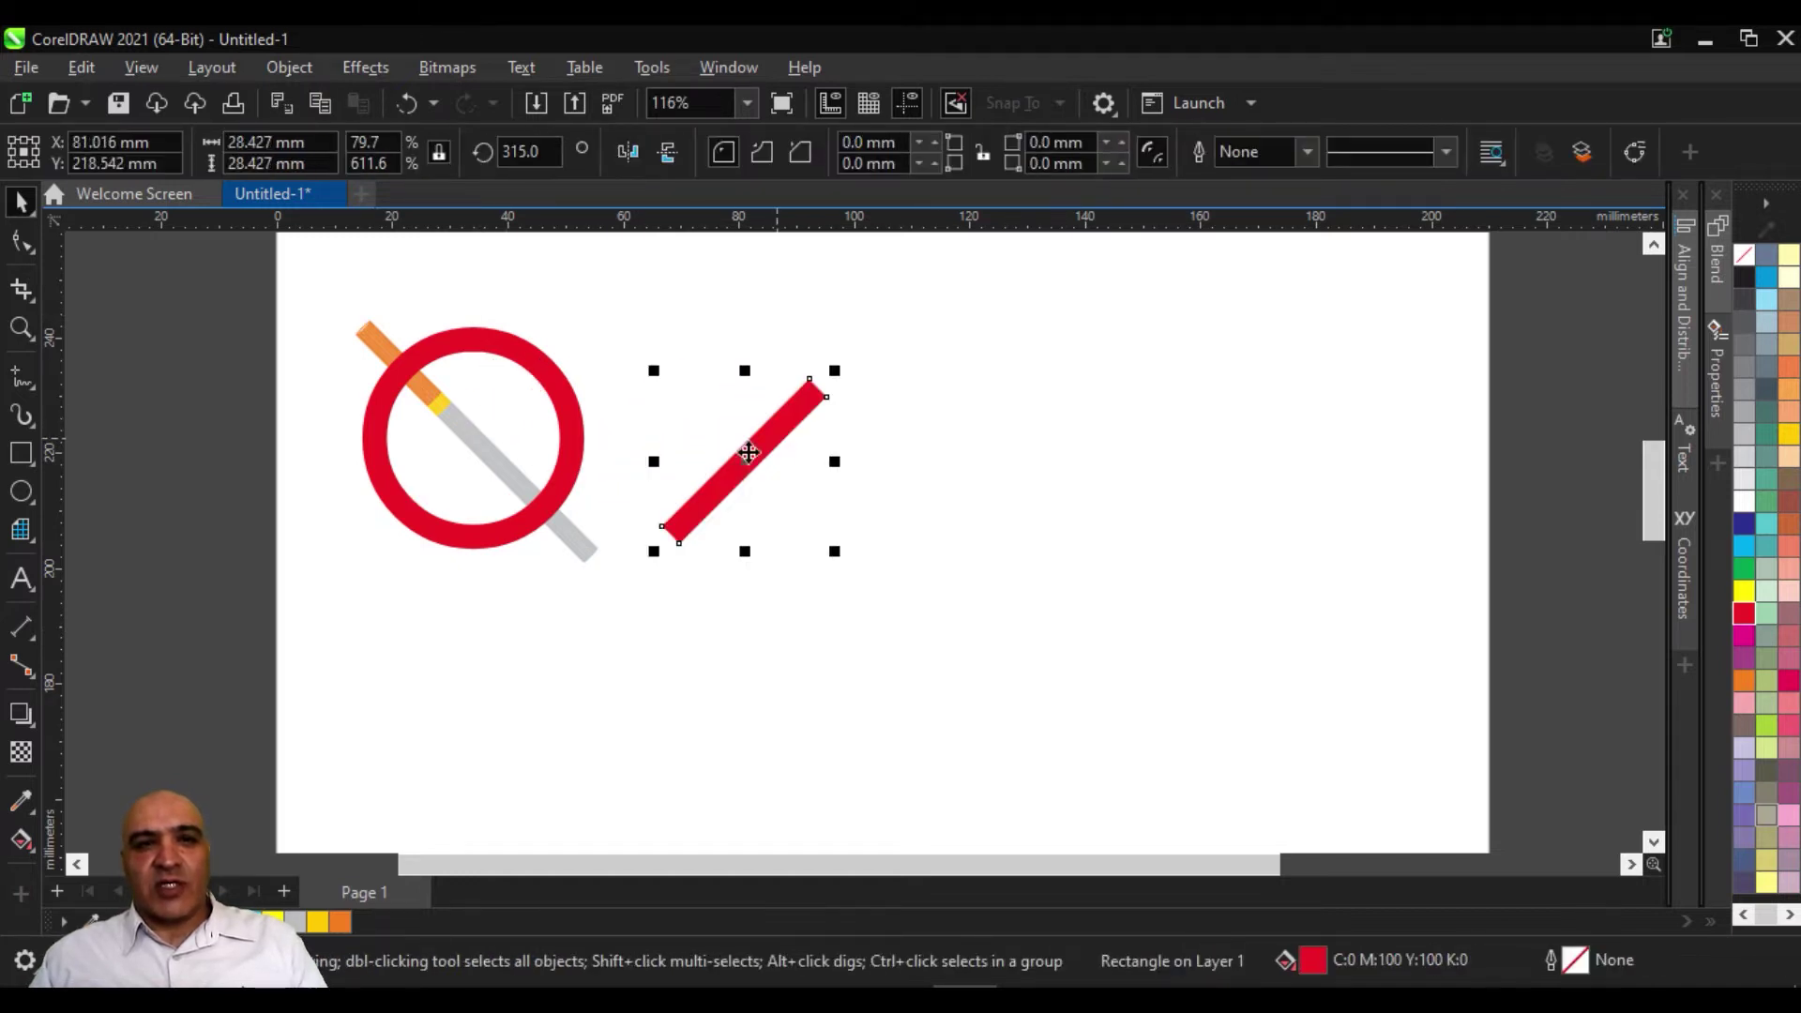
left_click(559, 390)
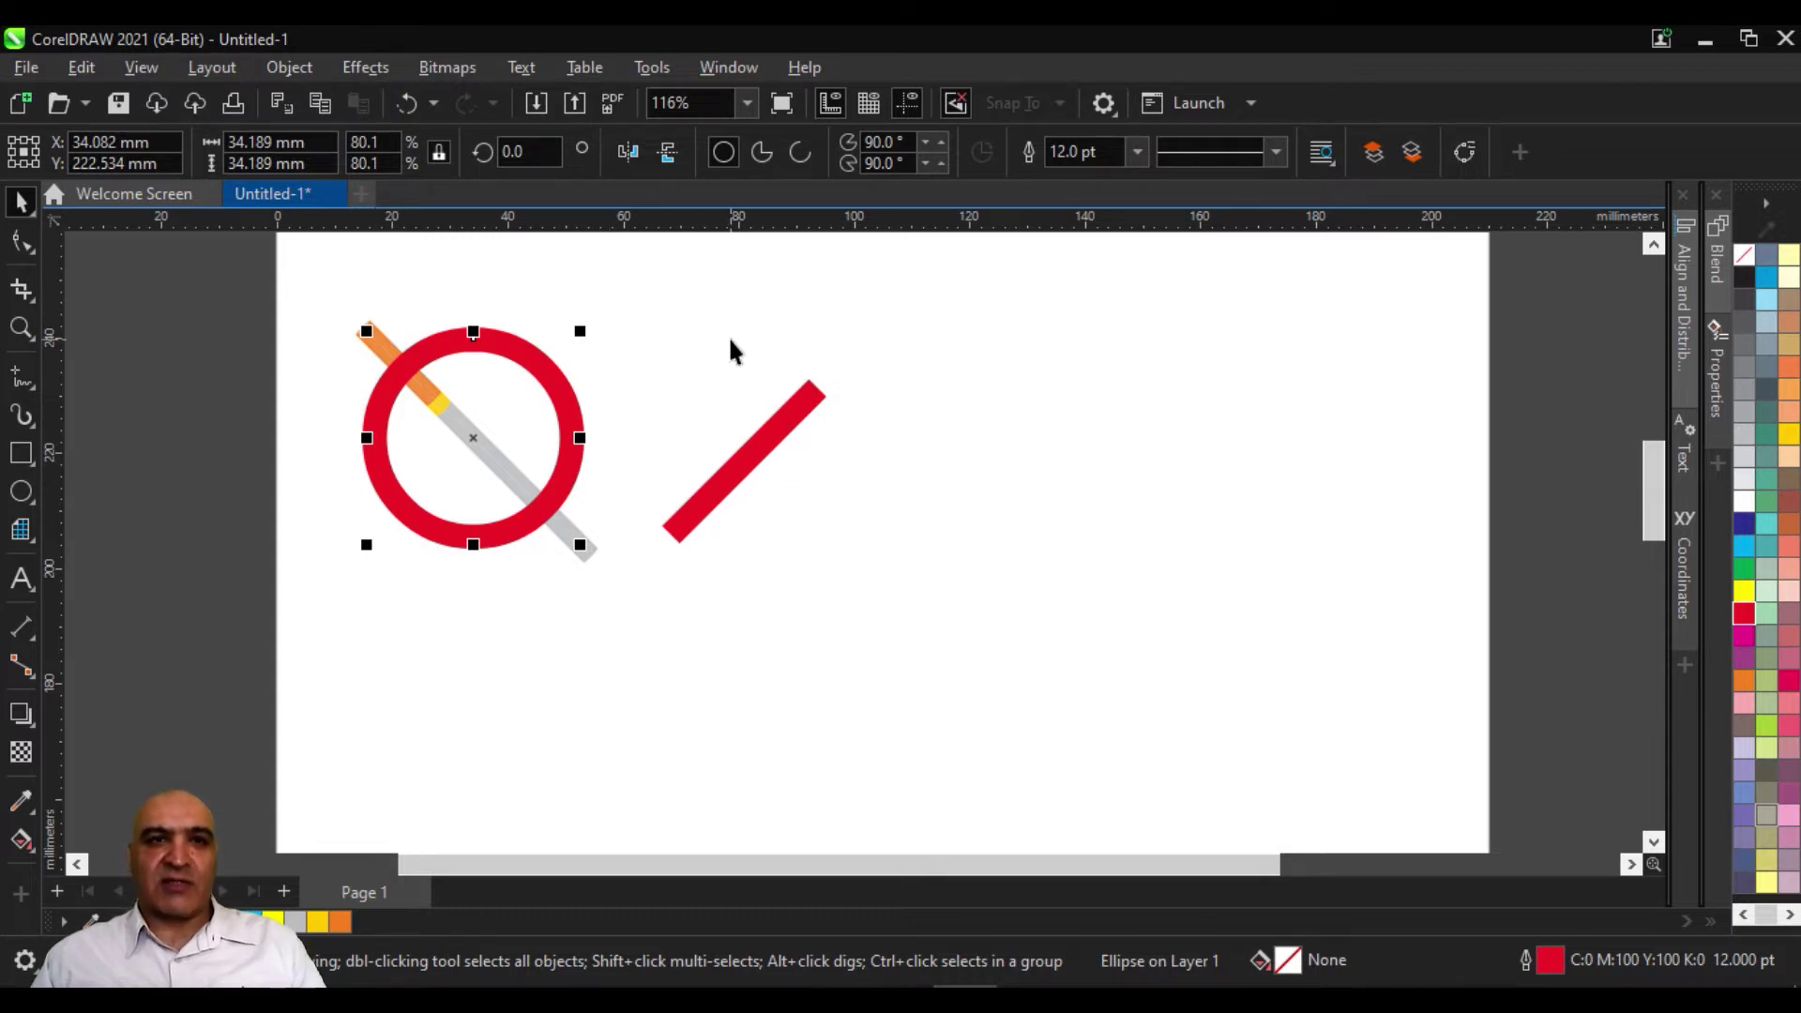
left_click_drag(793, 426, 510, 408)
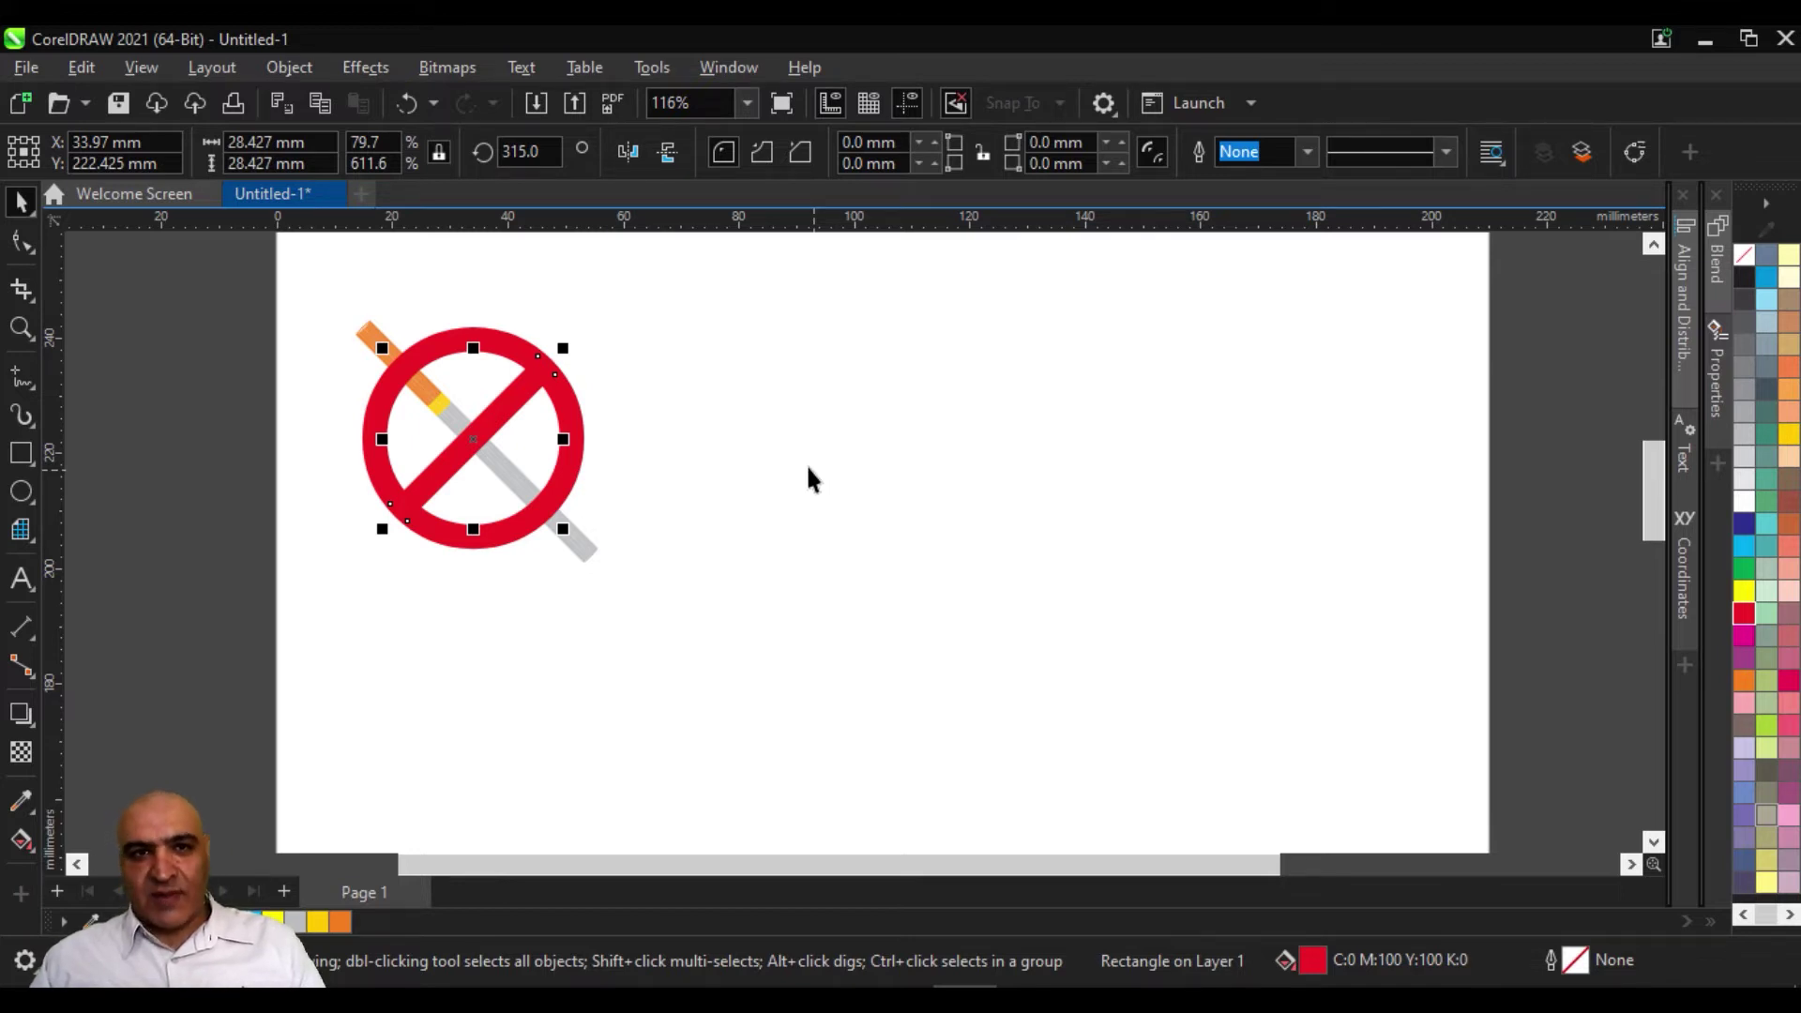
Move the whole no-smoking sign up near the page's upper-left corner, centred at about X 37 mm, Y 259 mm
left_click_drag(306, 259, 595, 567)
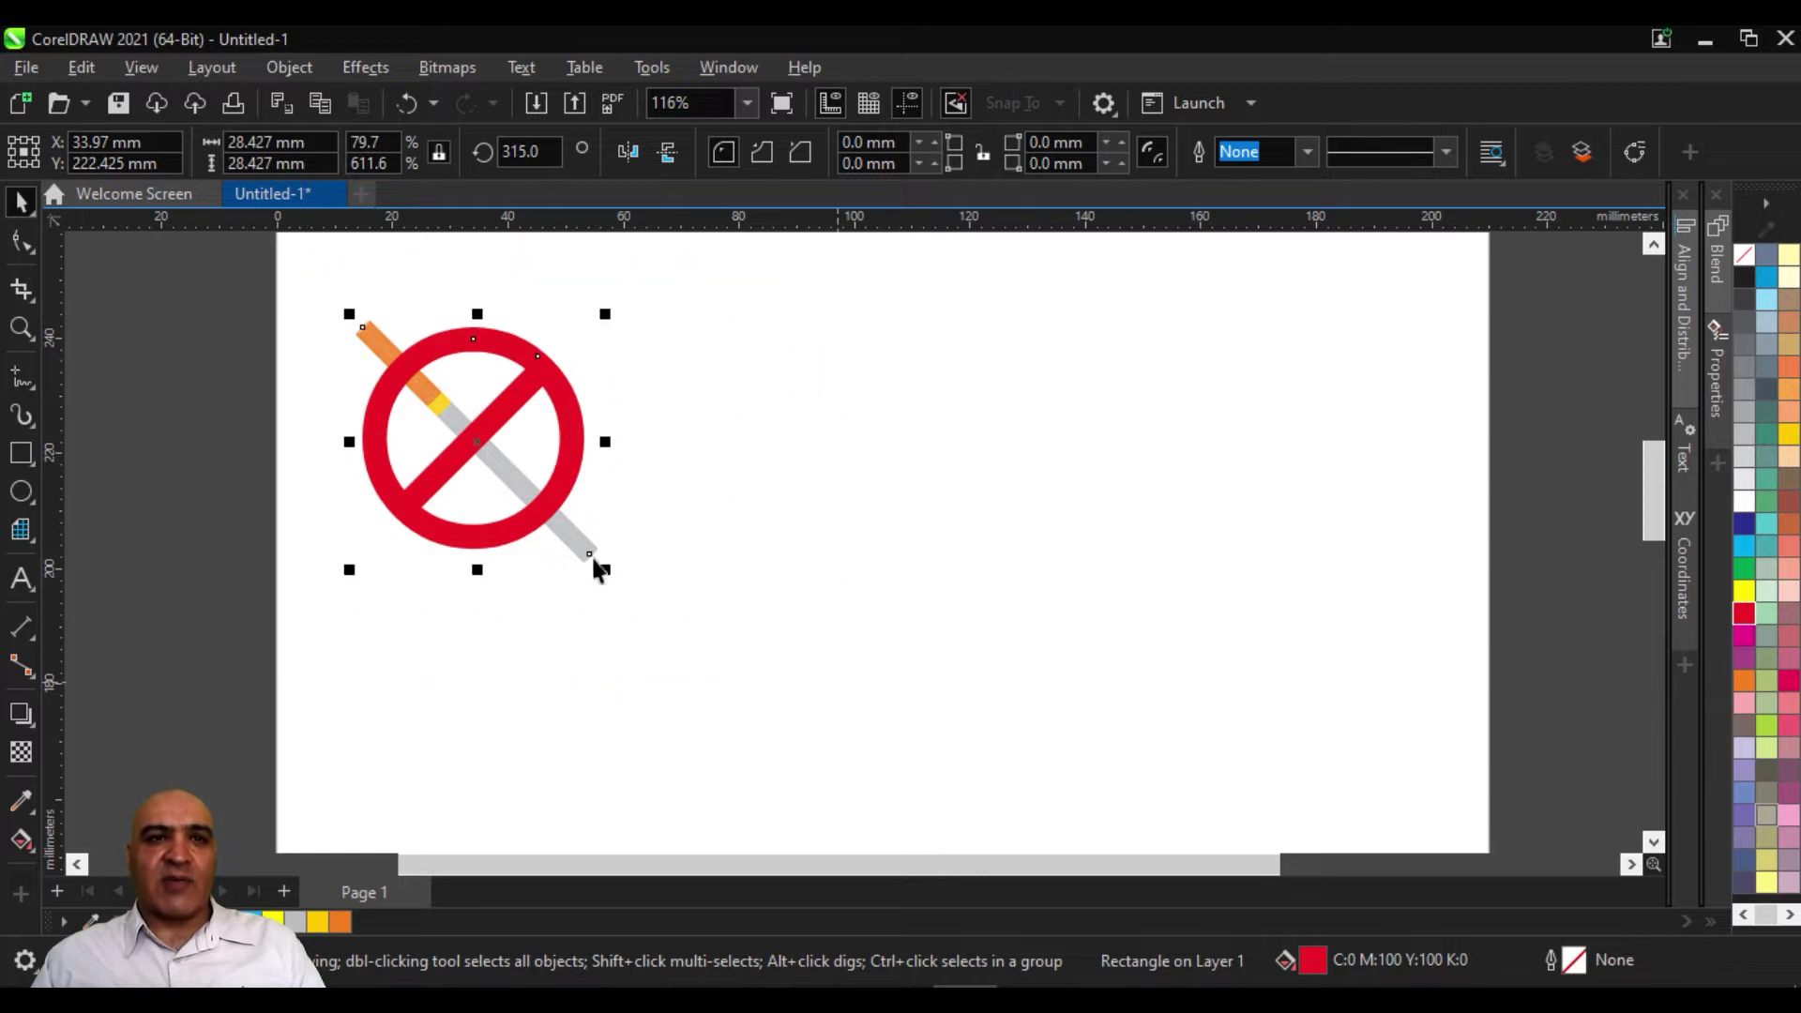
scroll(467, 450, "down", 1)
scroll(467, 450, "down", 3)
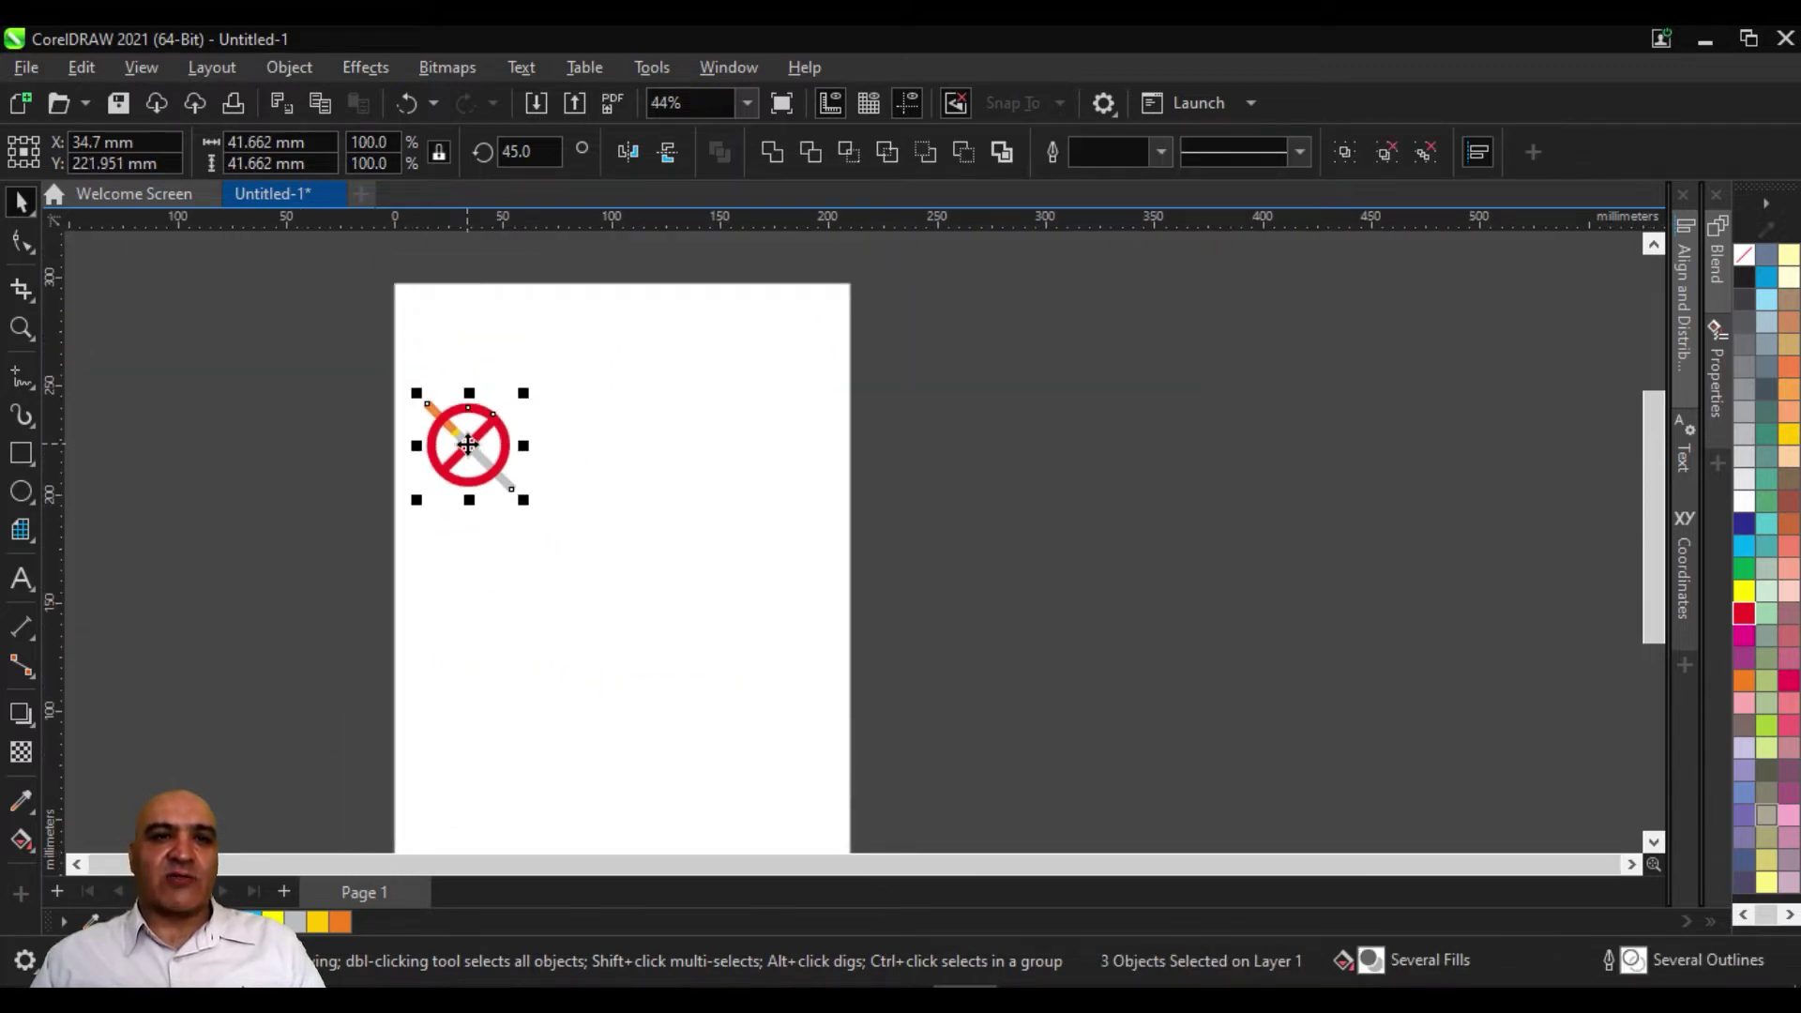
left_click_drag(463, 490, 474, 403)
left_click_drag(579, 591, 598, 430)
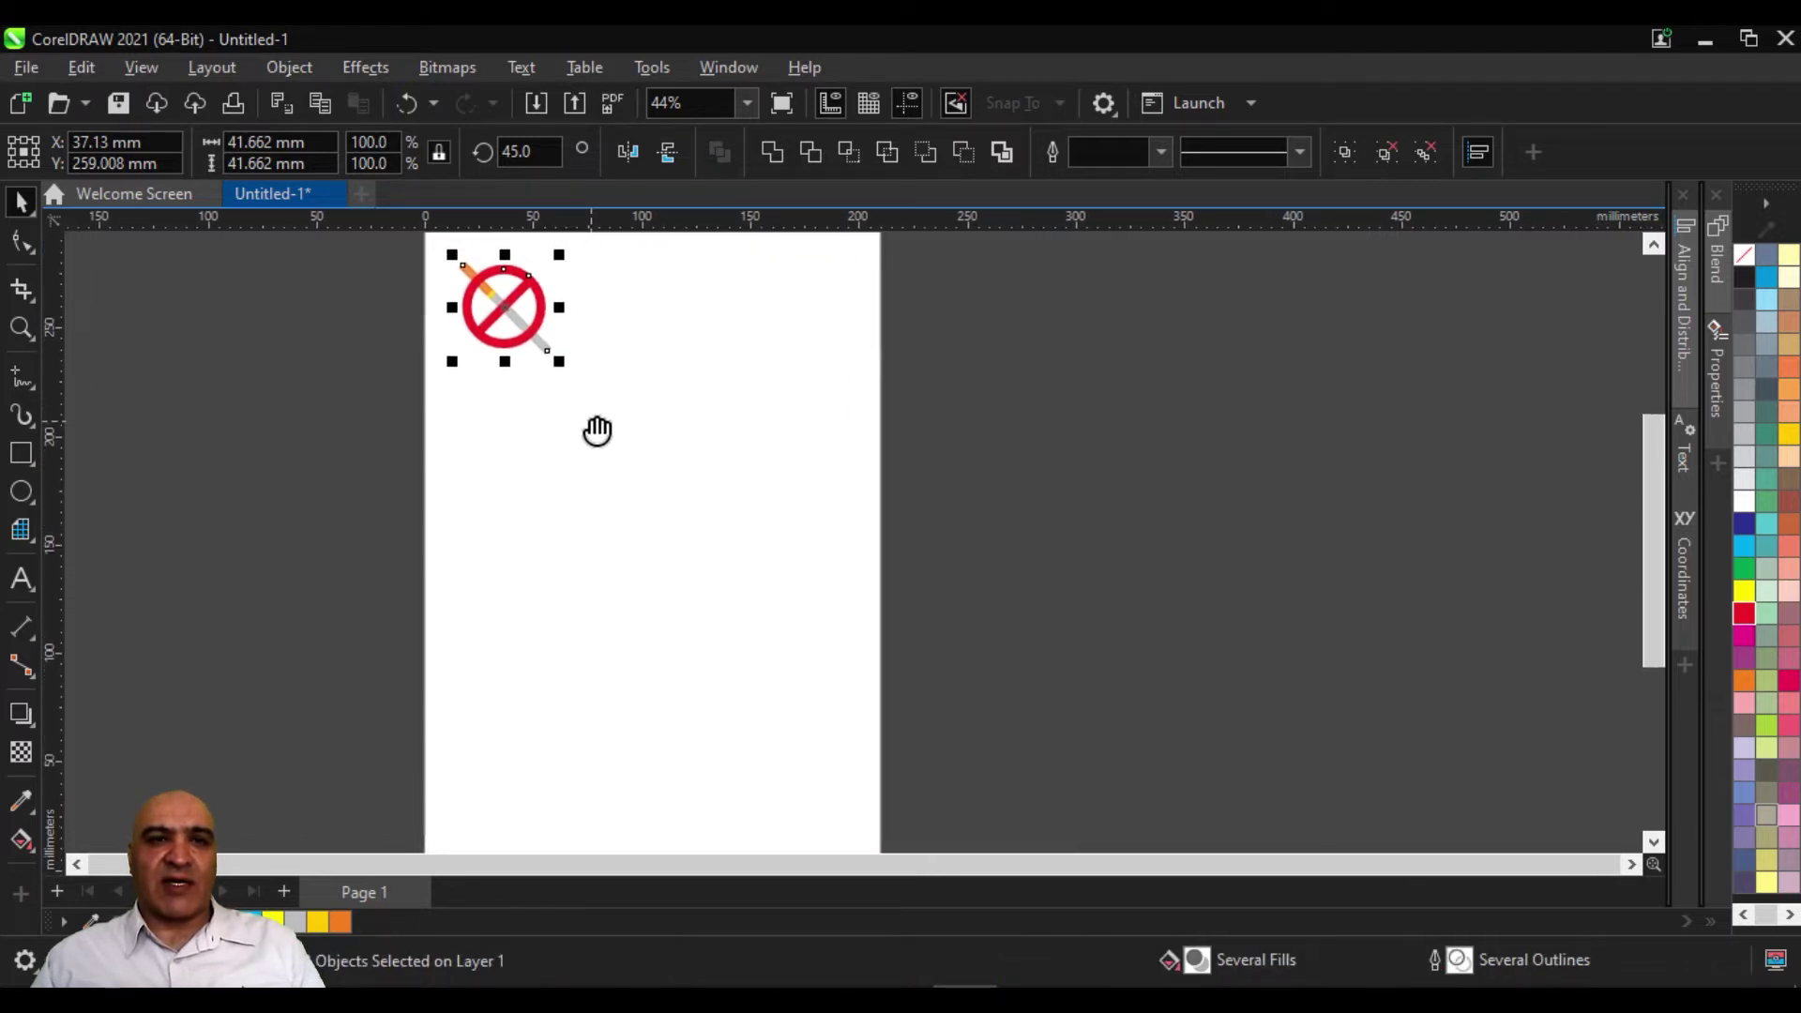
scroll(568, 429, "up", 1)
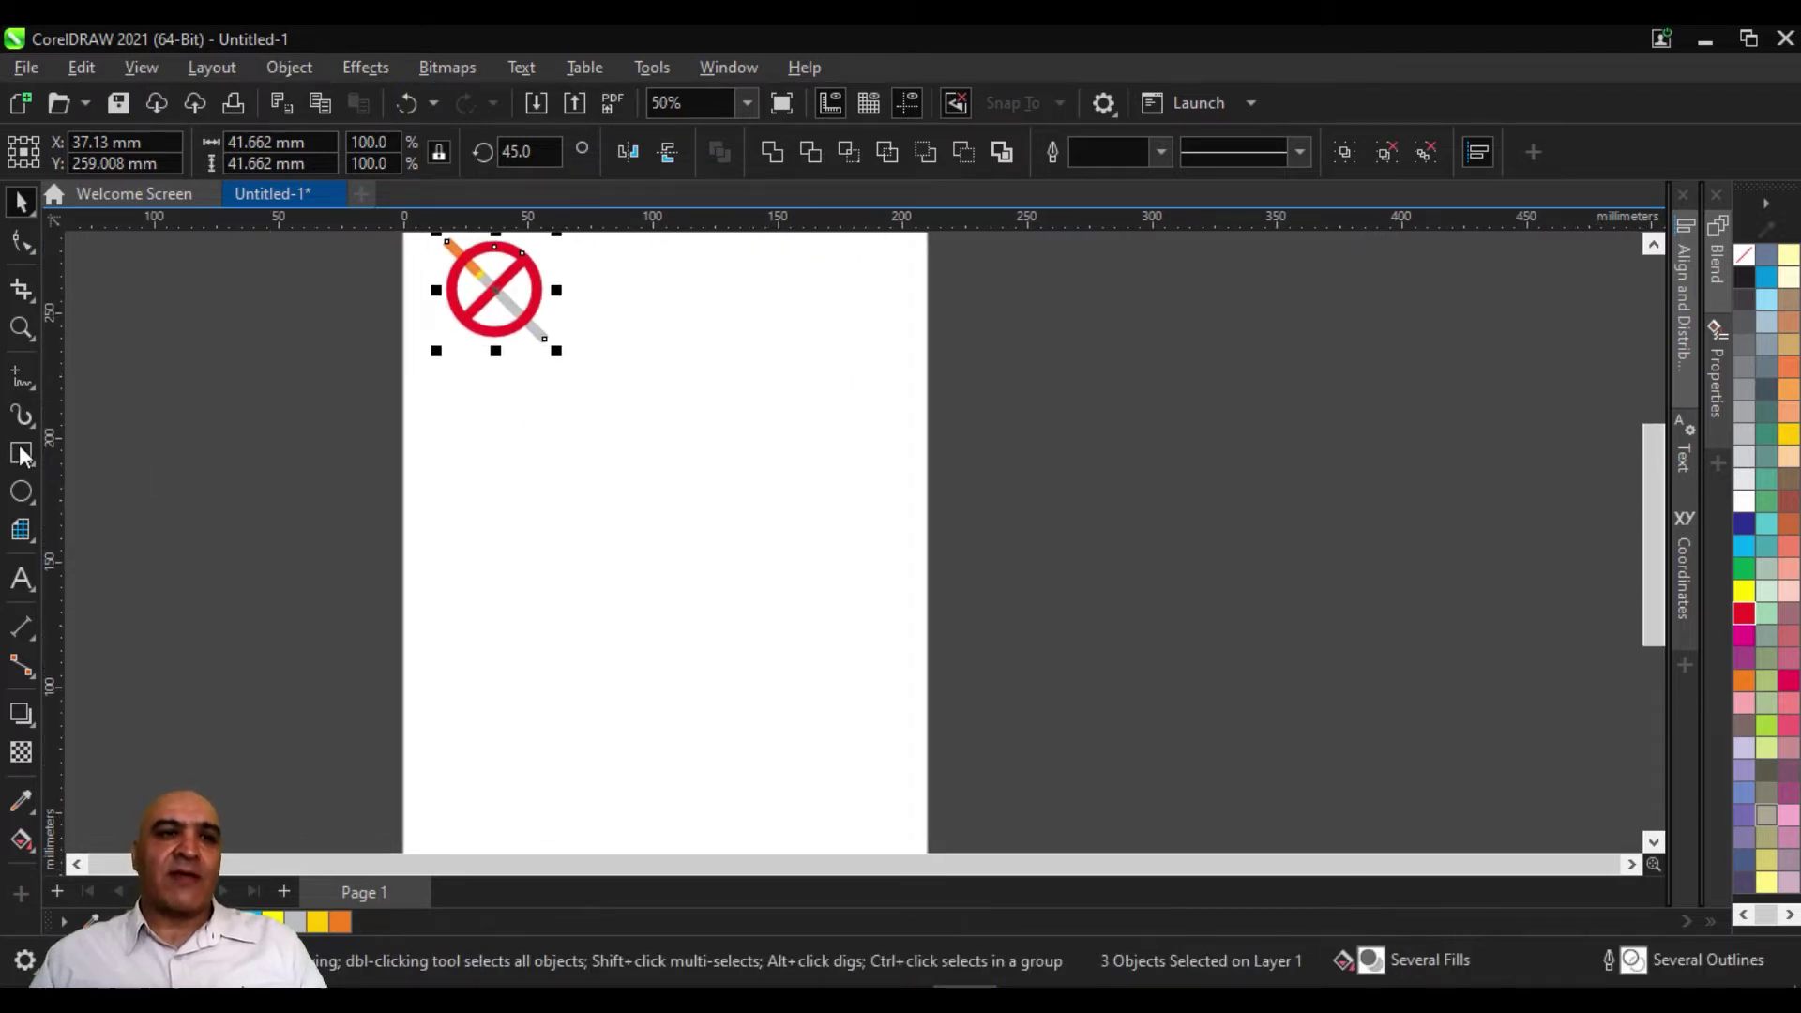
Draw a rectangle about 39 × 37 mm below the sign and a circle about 40 mm wide overlapping its lower-right corner
key("F6")
left_click_drag(448, 411, 544, 503)
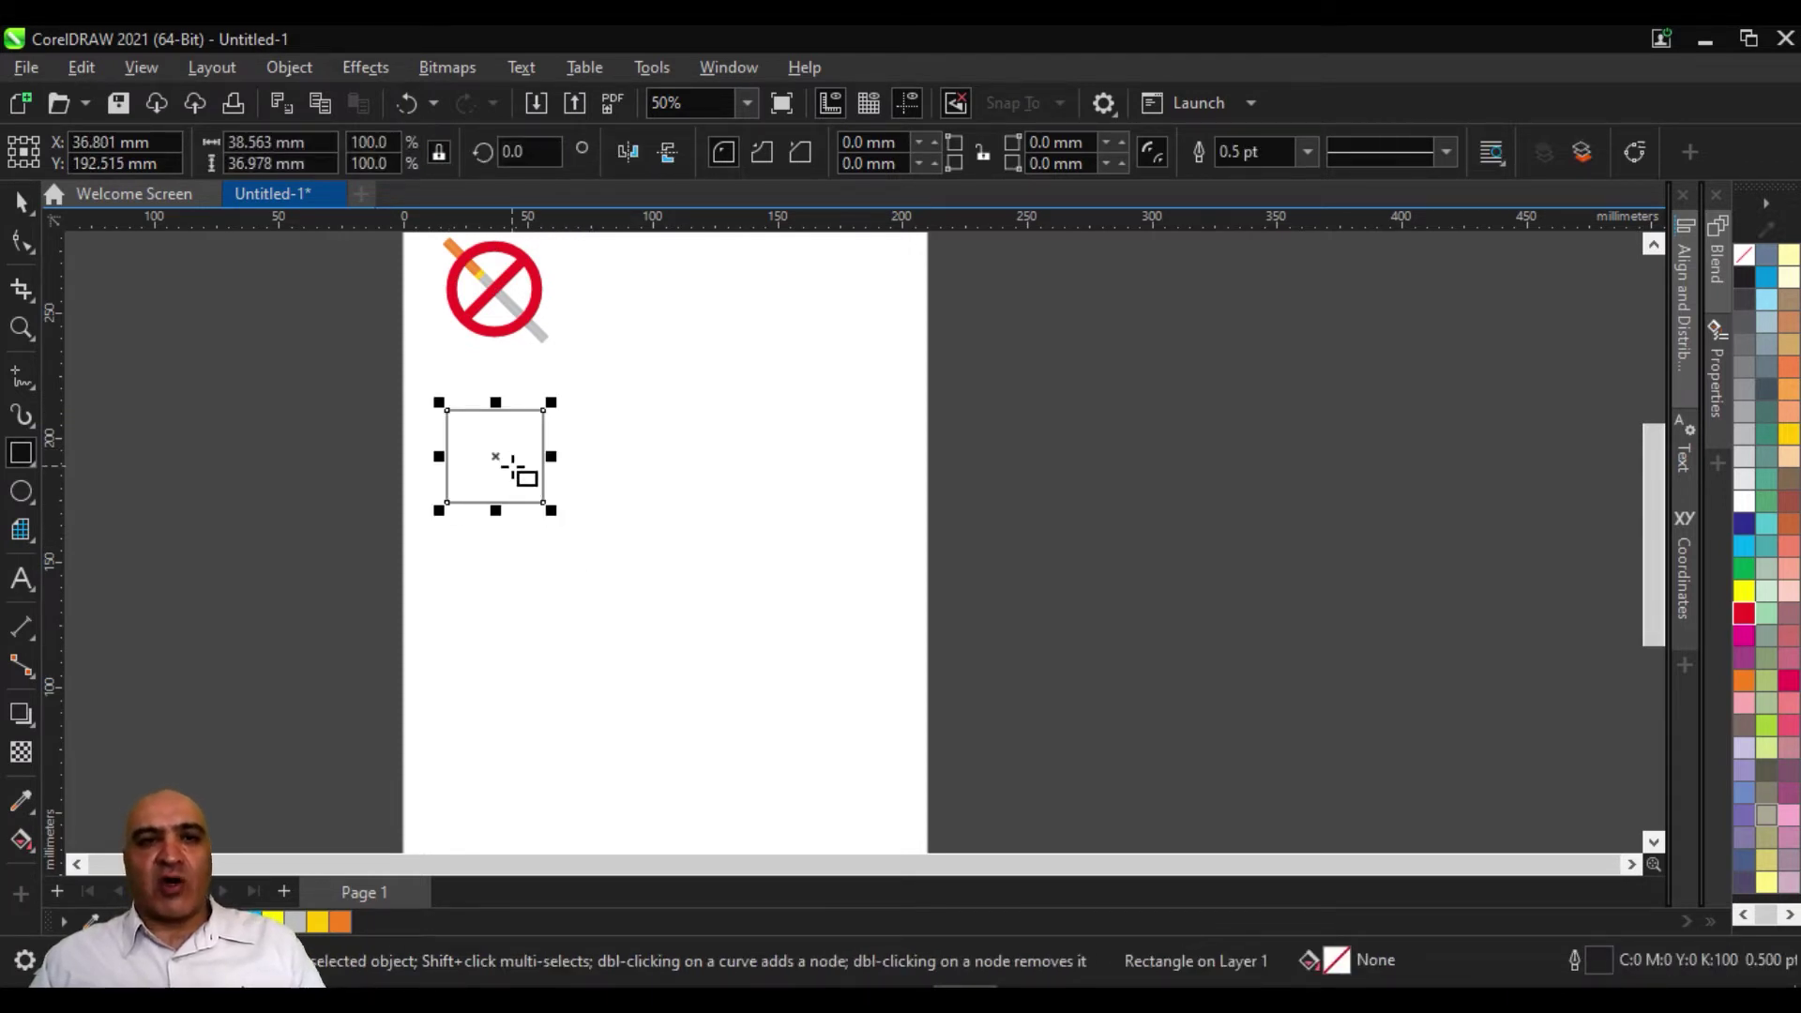
left_click(23, 491)
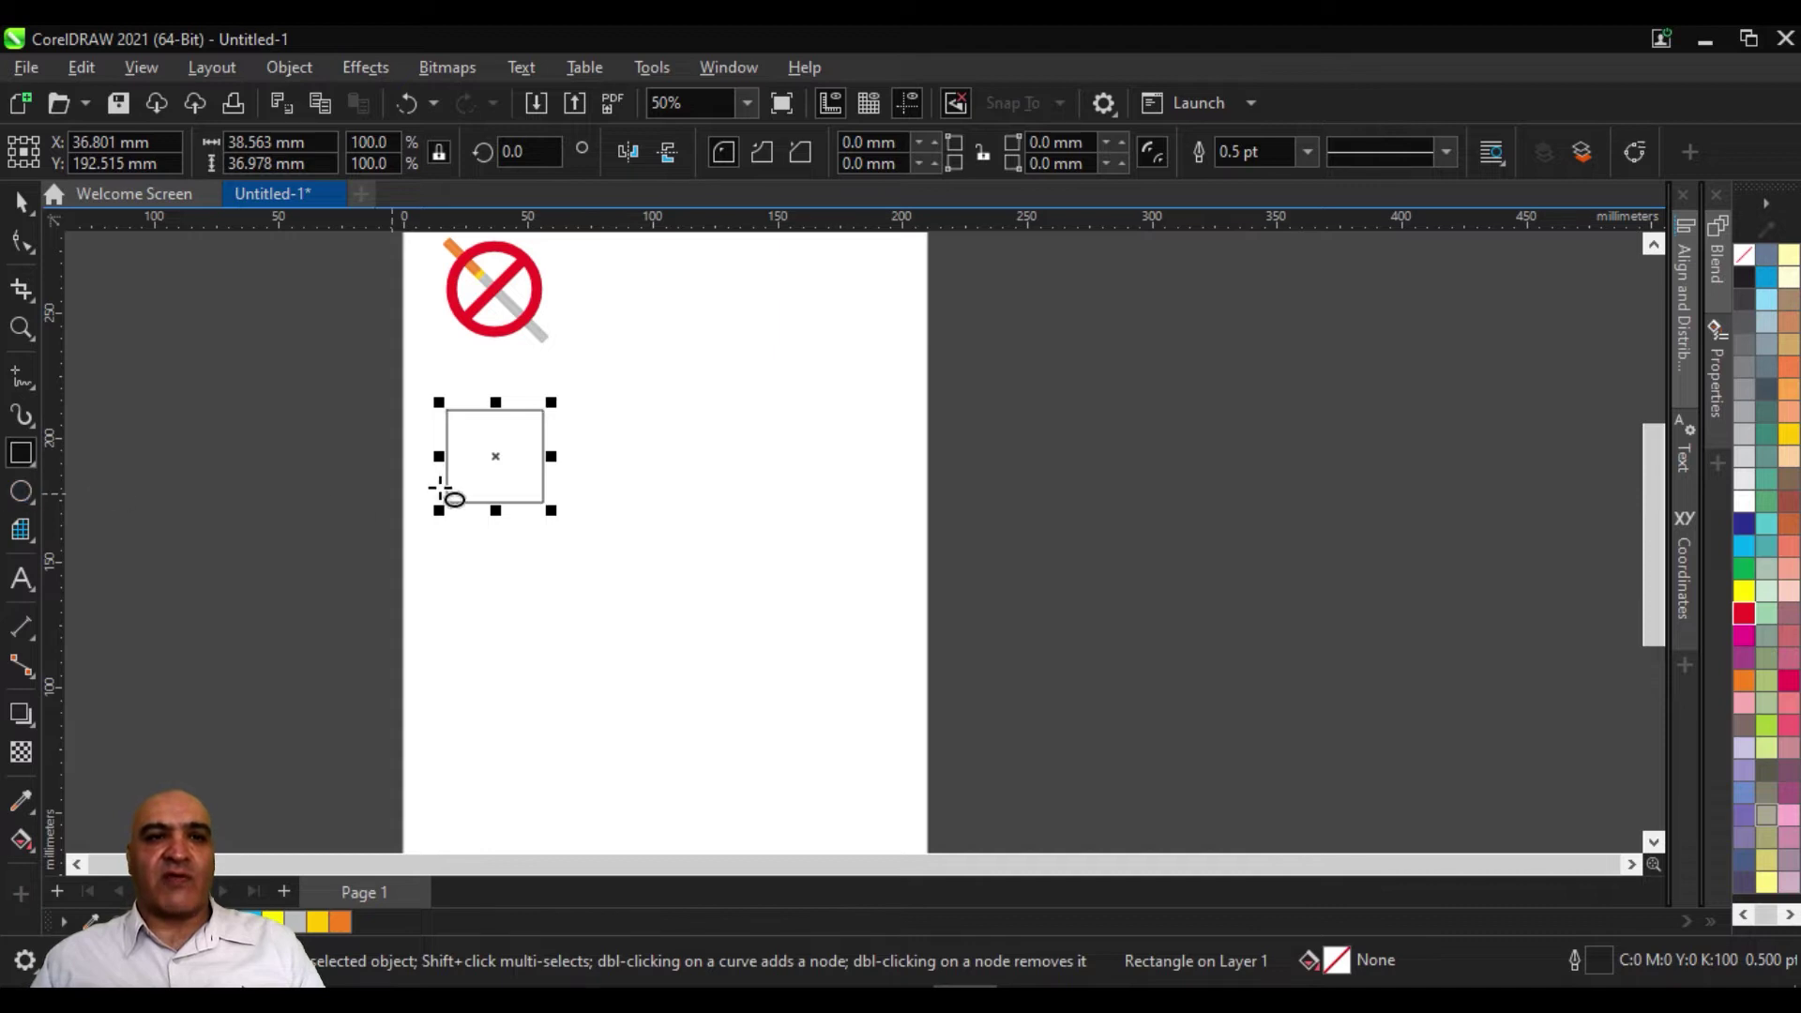
left_click(495, 456)
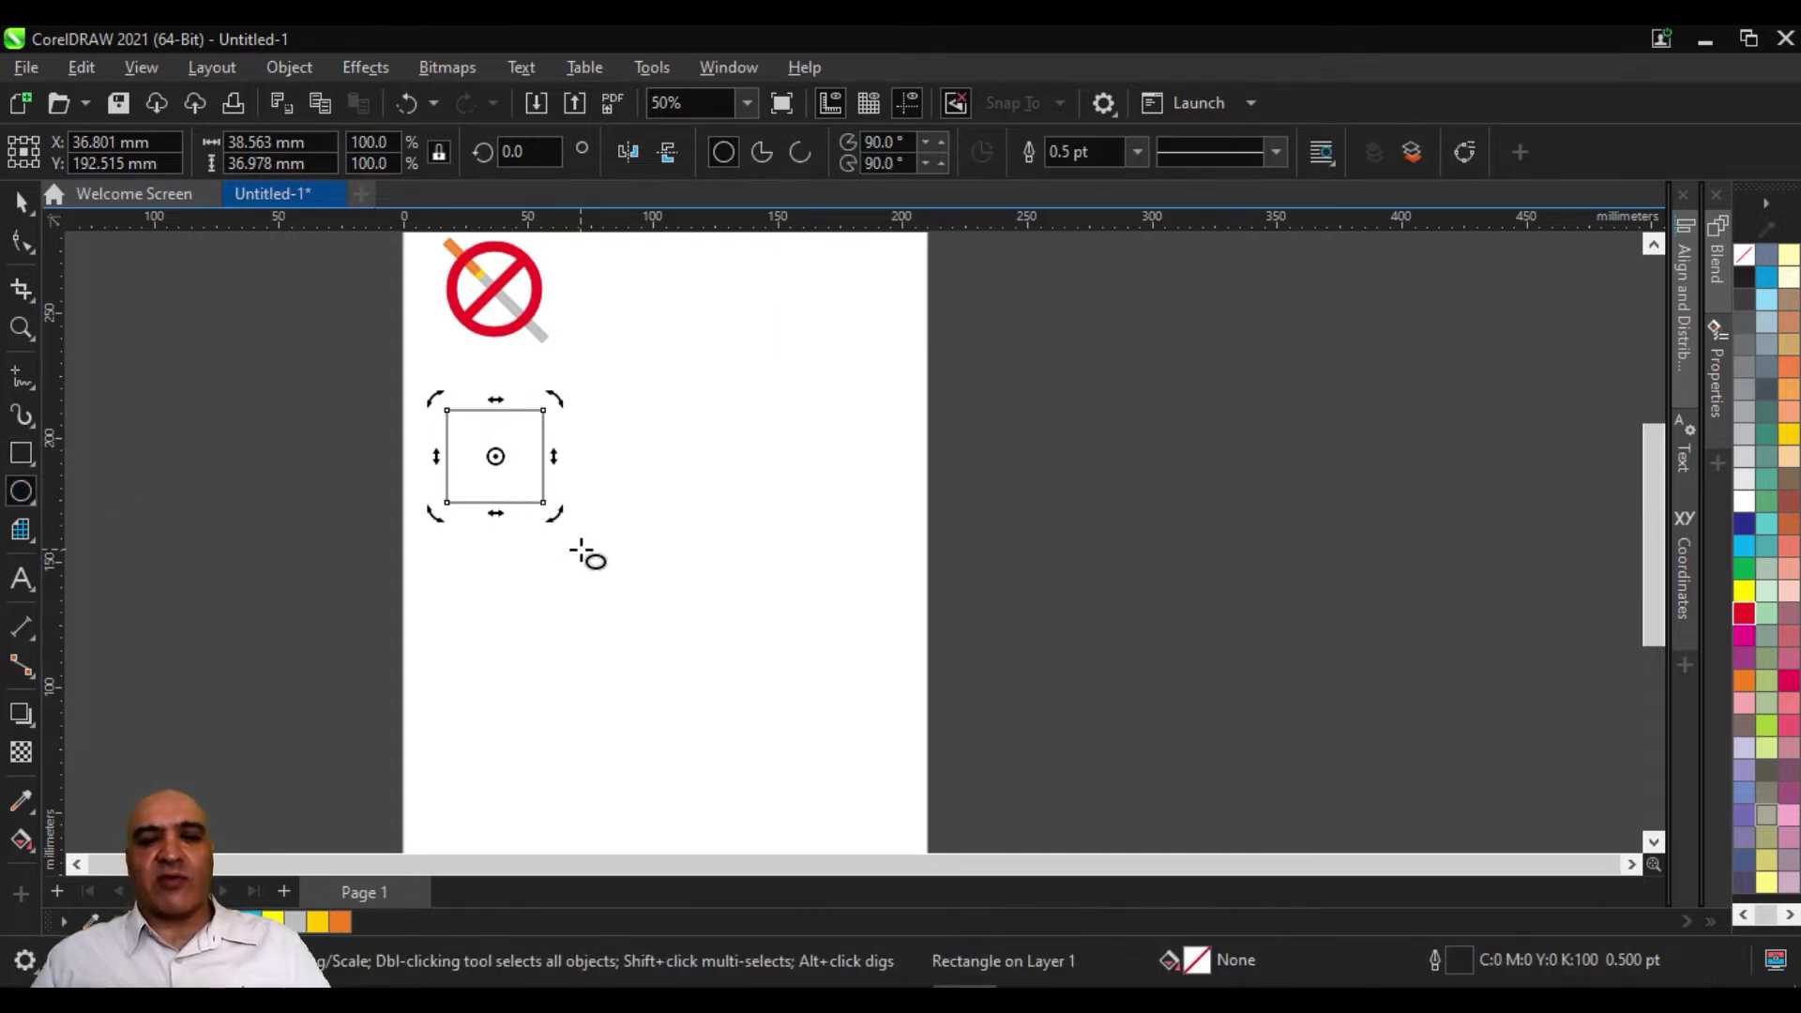
left_click_drag(583, 553, 507, 456)
left_click(18, 207)
left_click(635, 394)
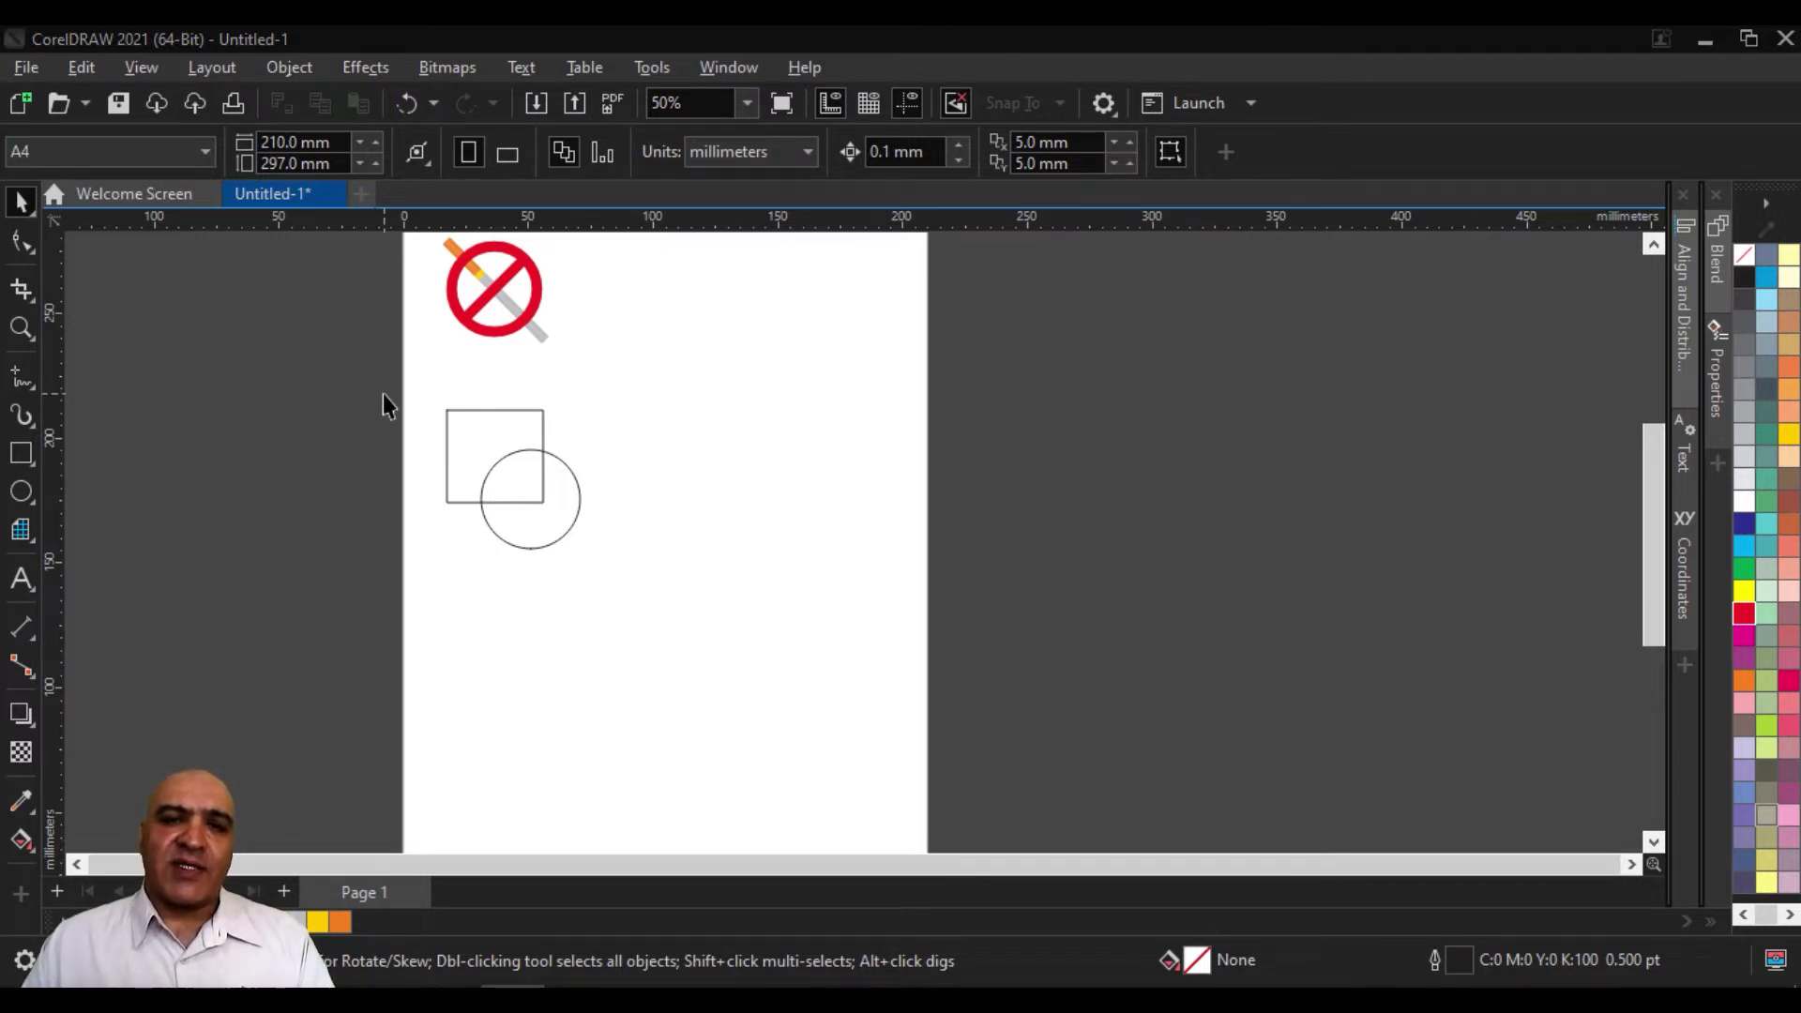
Duplicate the rectangle-and-circle pair into two rows of three and shift the upper row slightly left
left_click_drag(410, 392, 716, 603)
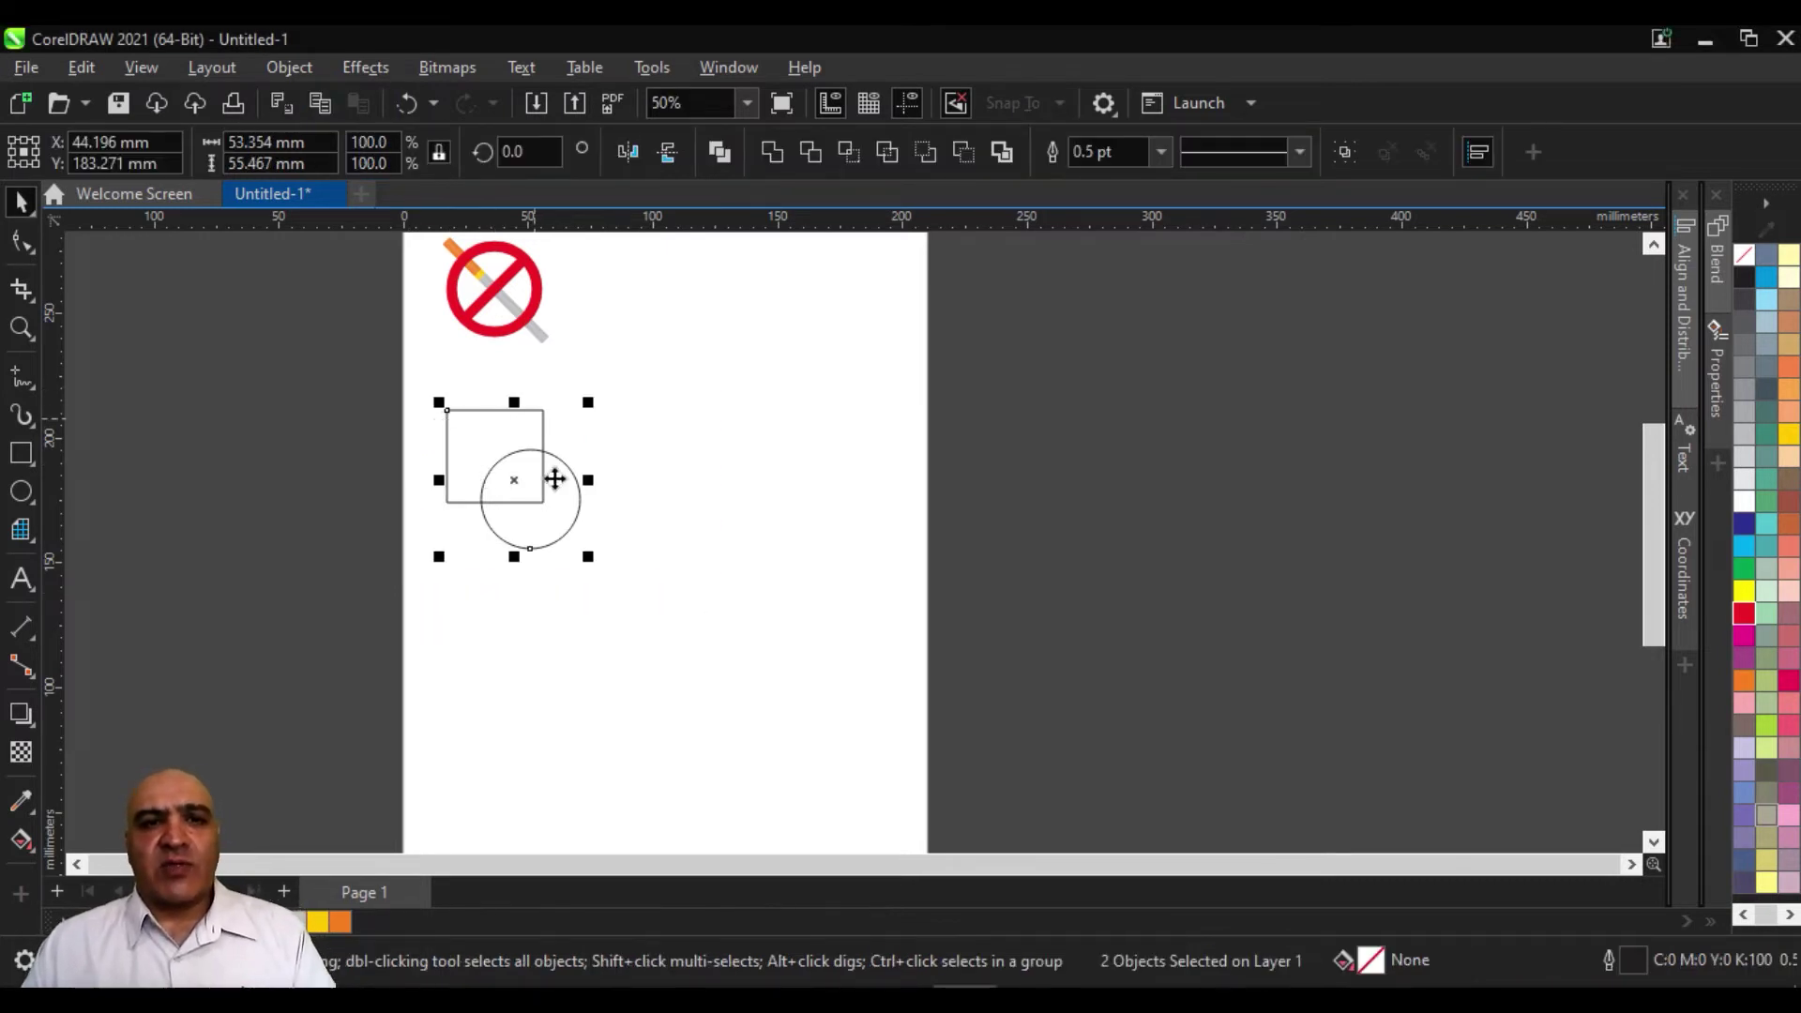
left_click_drag(507, 480, 852, 470)
left_click_drag(439, 377, 987, 623)
left_click_drag(685, 483, 677, 675)
left_click(409, 406)
left_click_drag(357, 371, 1022, 578)
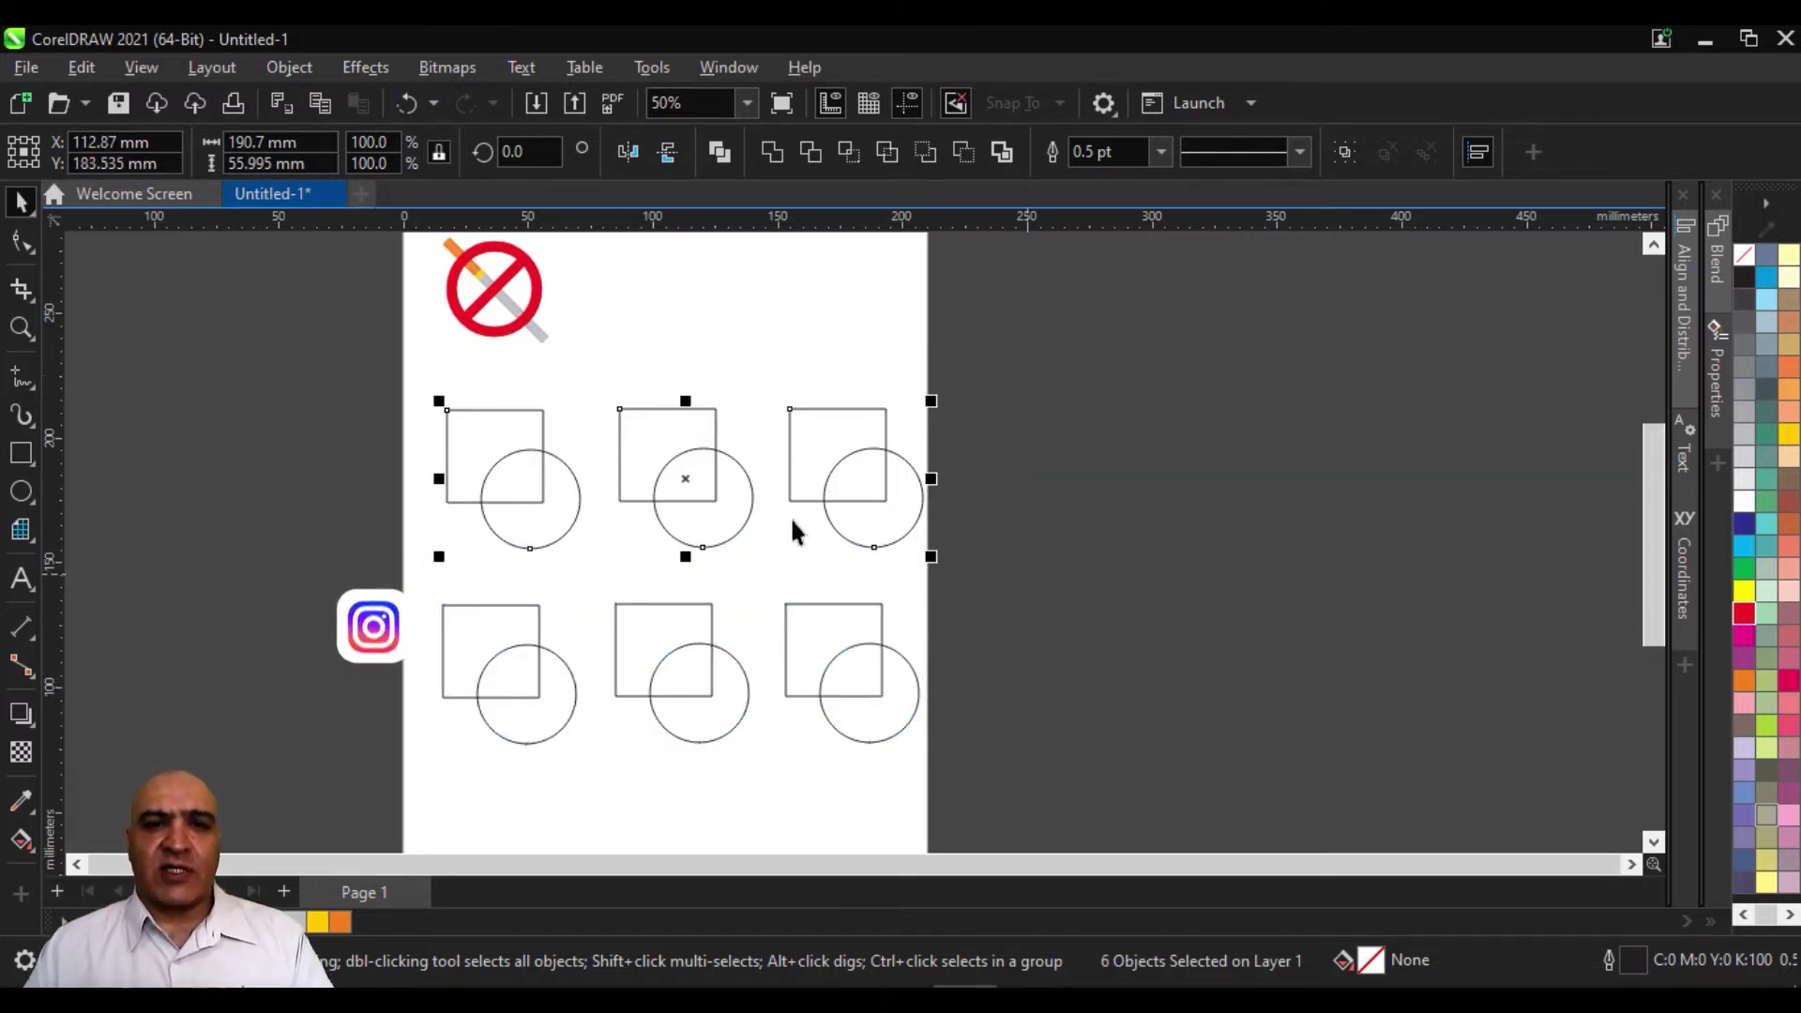
left_click_drag(677, 488, 665, 491)
left_click(273, 422)
Select the first rectangle-and-circle pair in the upper row and review the available Shaping commands
scroll(463, 422, "up", 2)
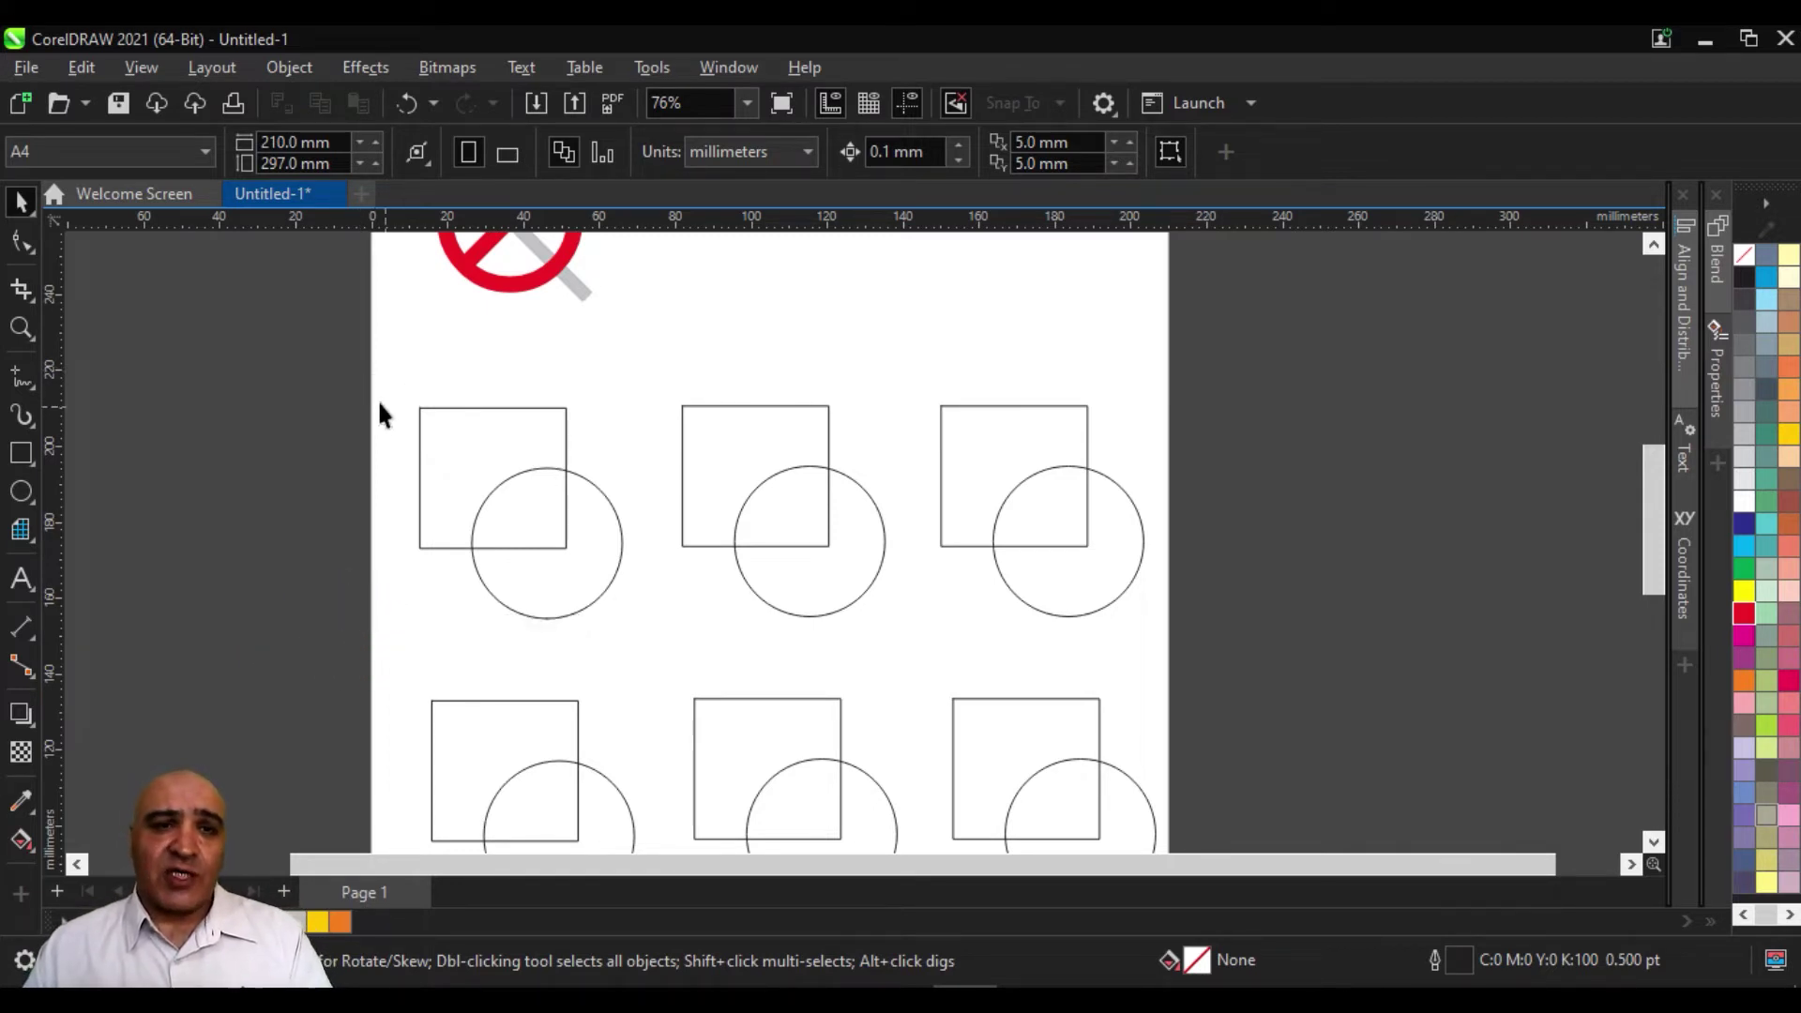
left_click_drag(390, 398, 656, 644)
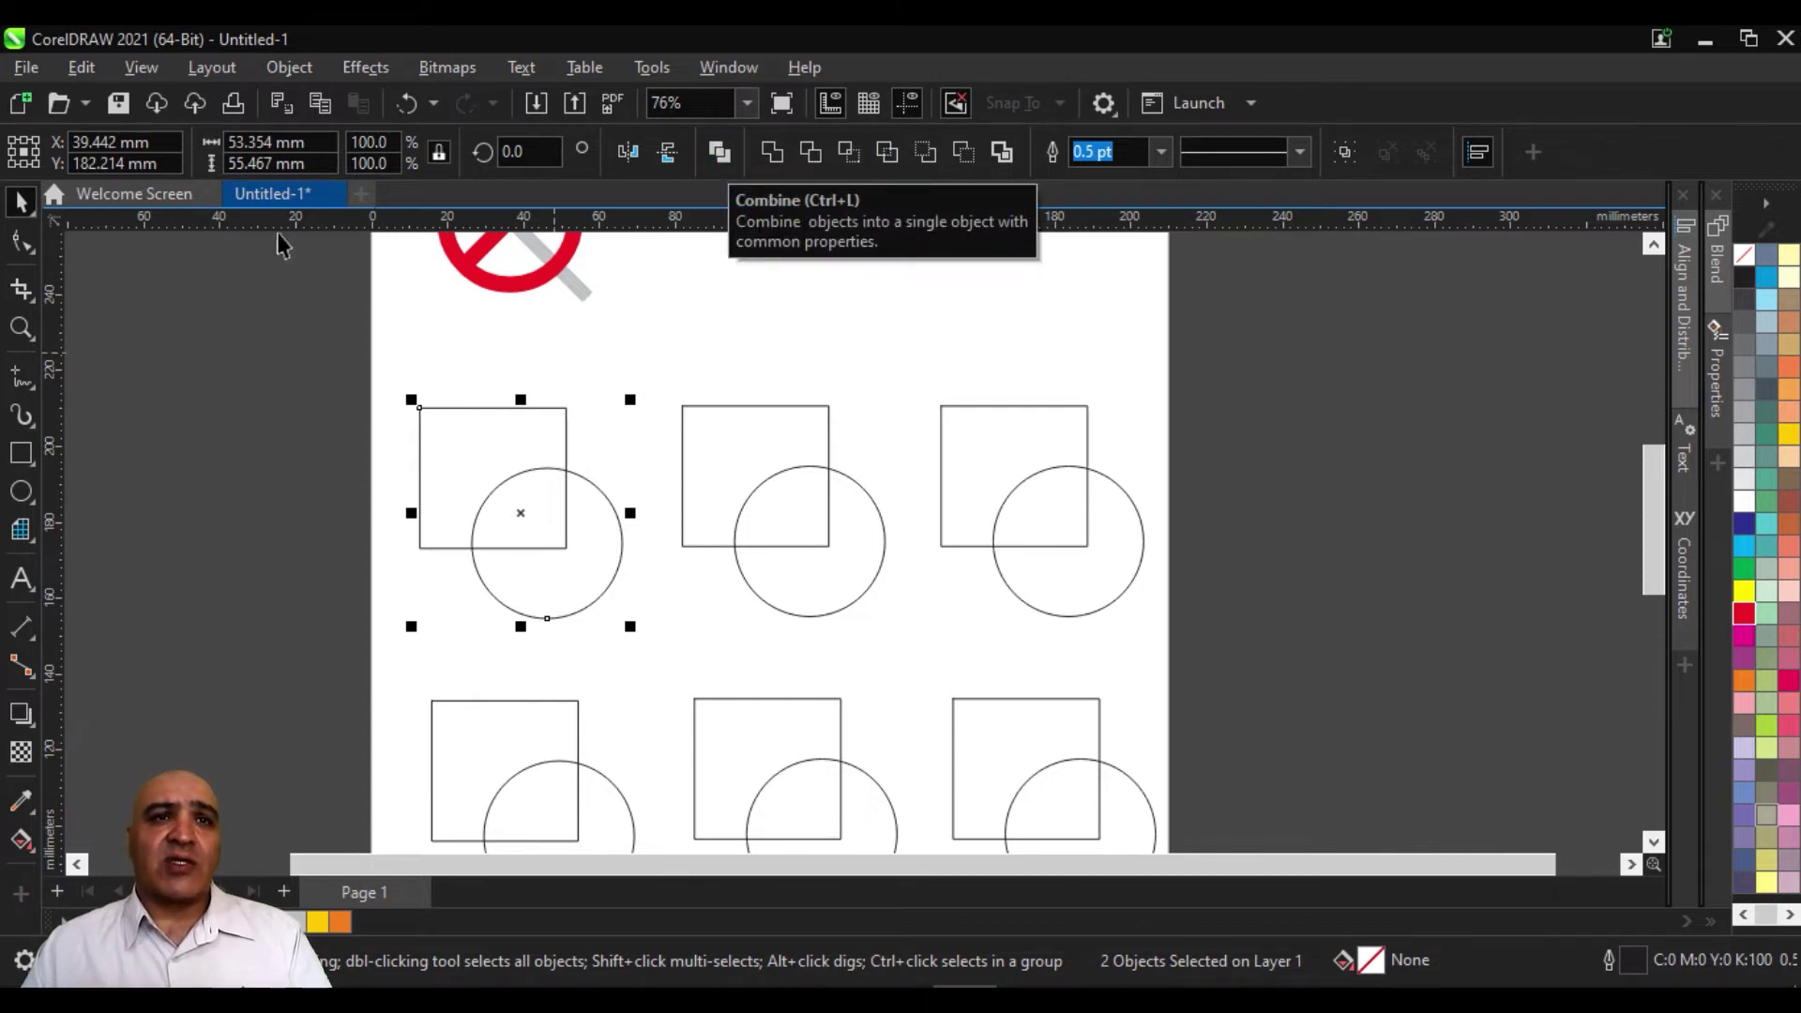
left_click(278, 71)
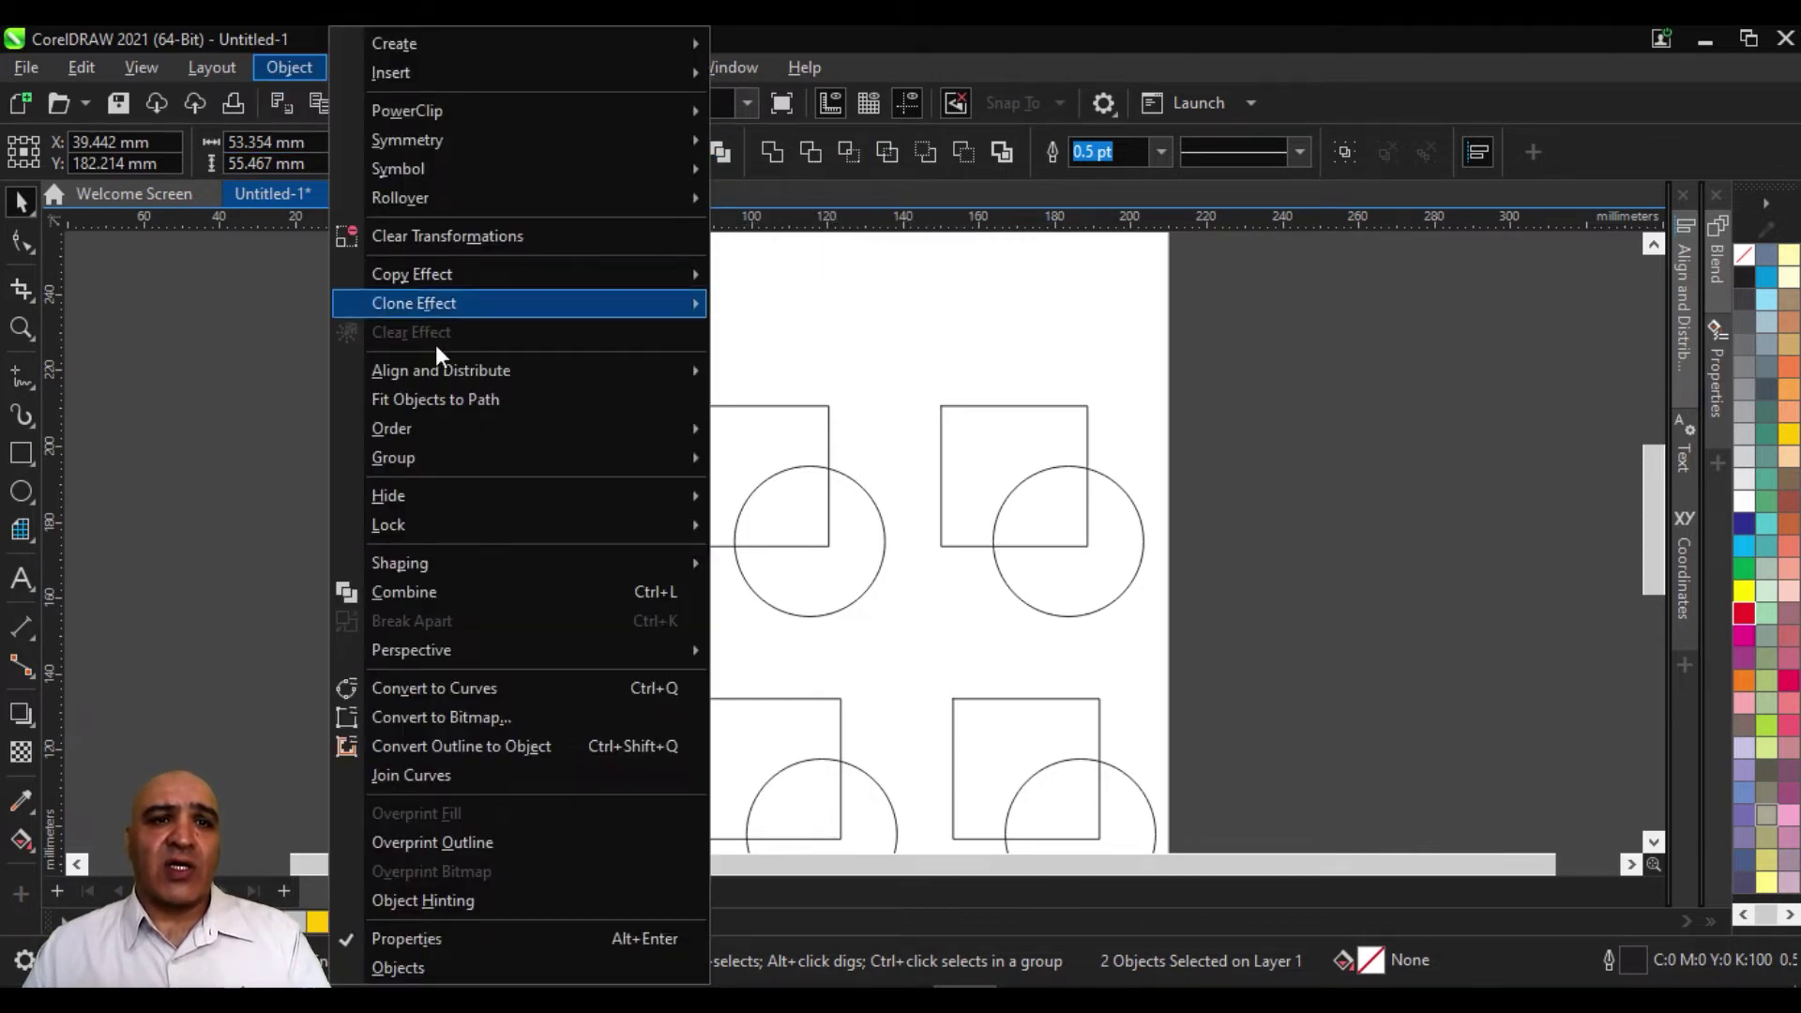
mouse_move(463, 561)
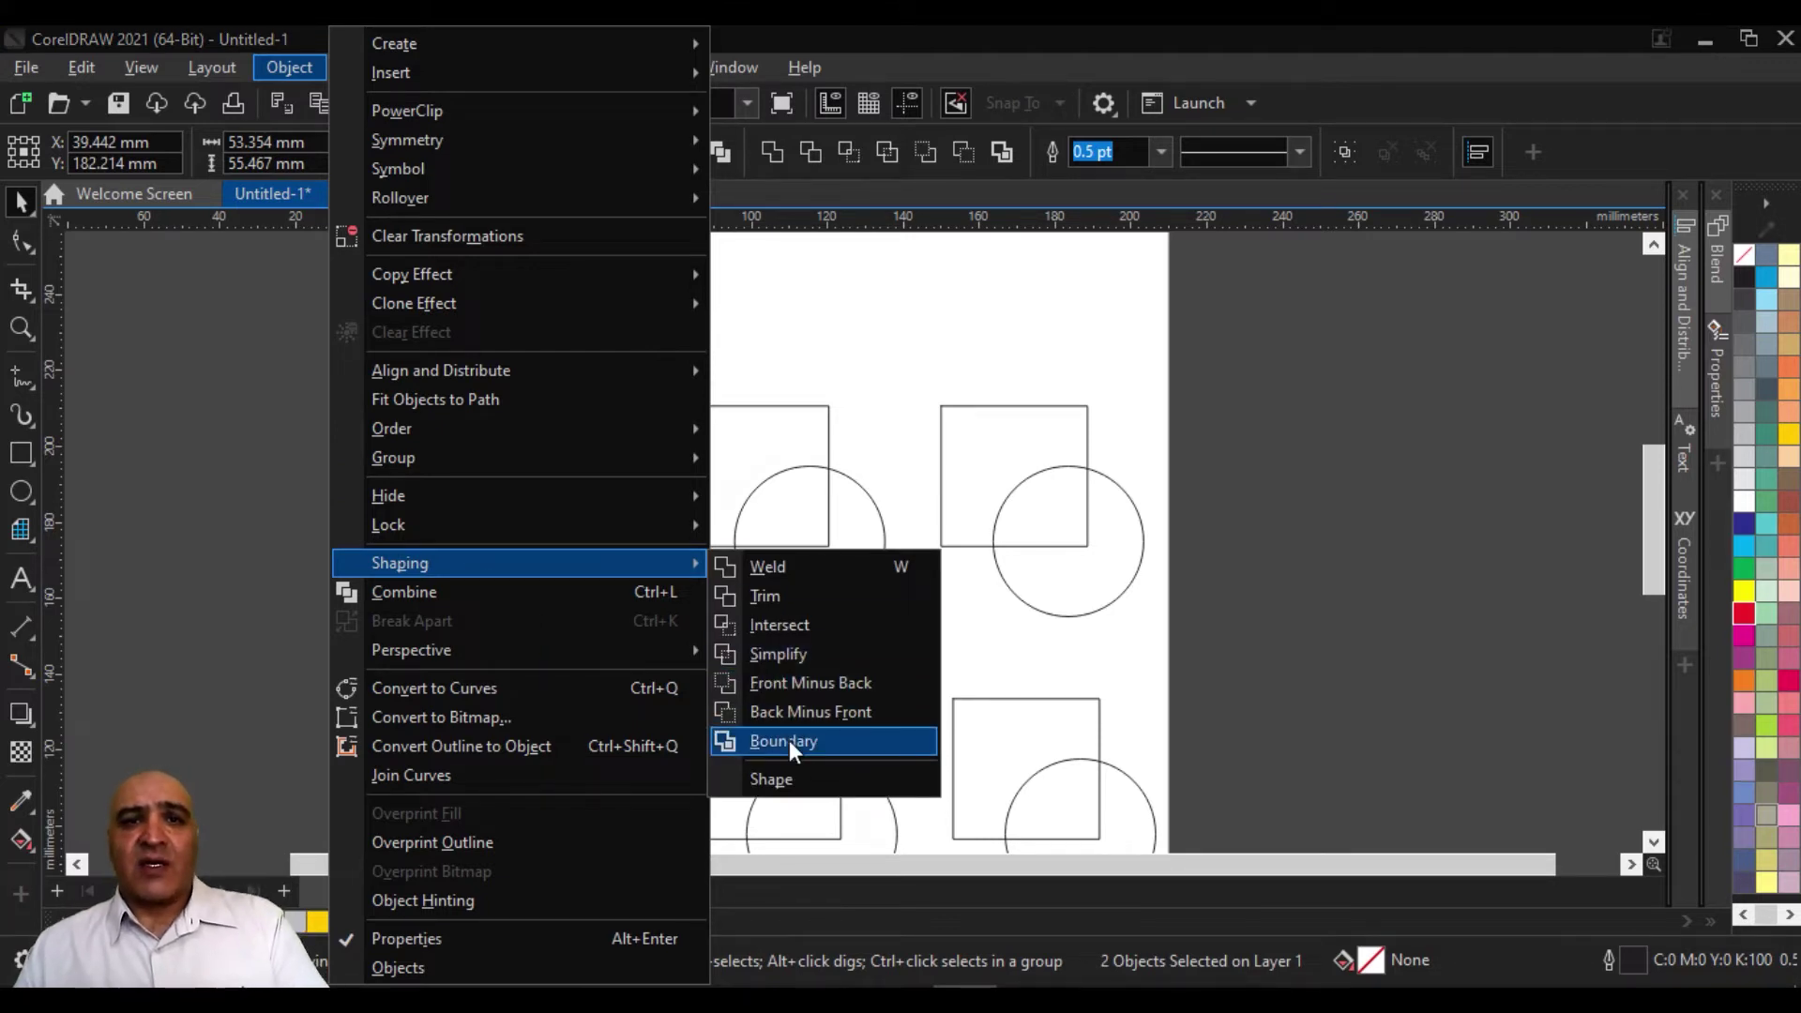
left_click(998, 24)
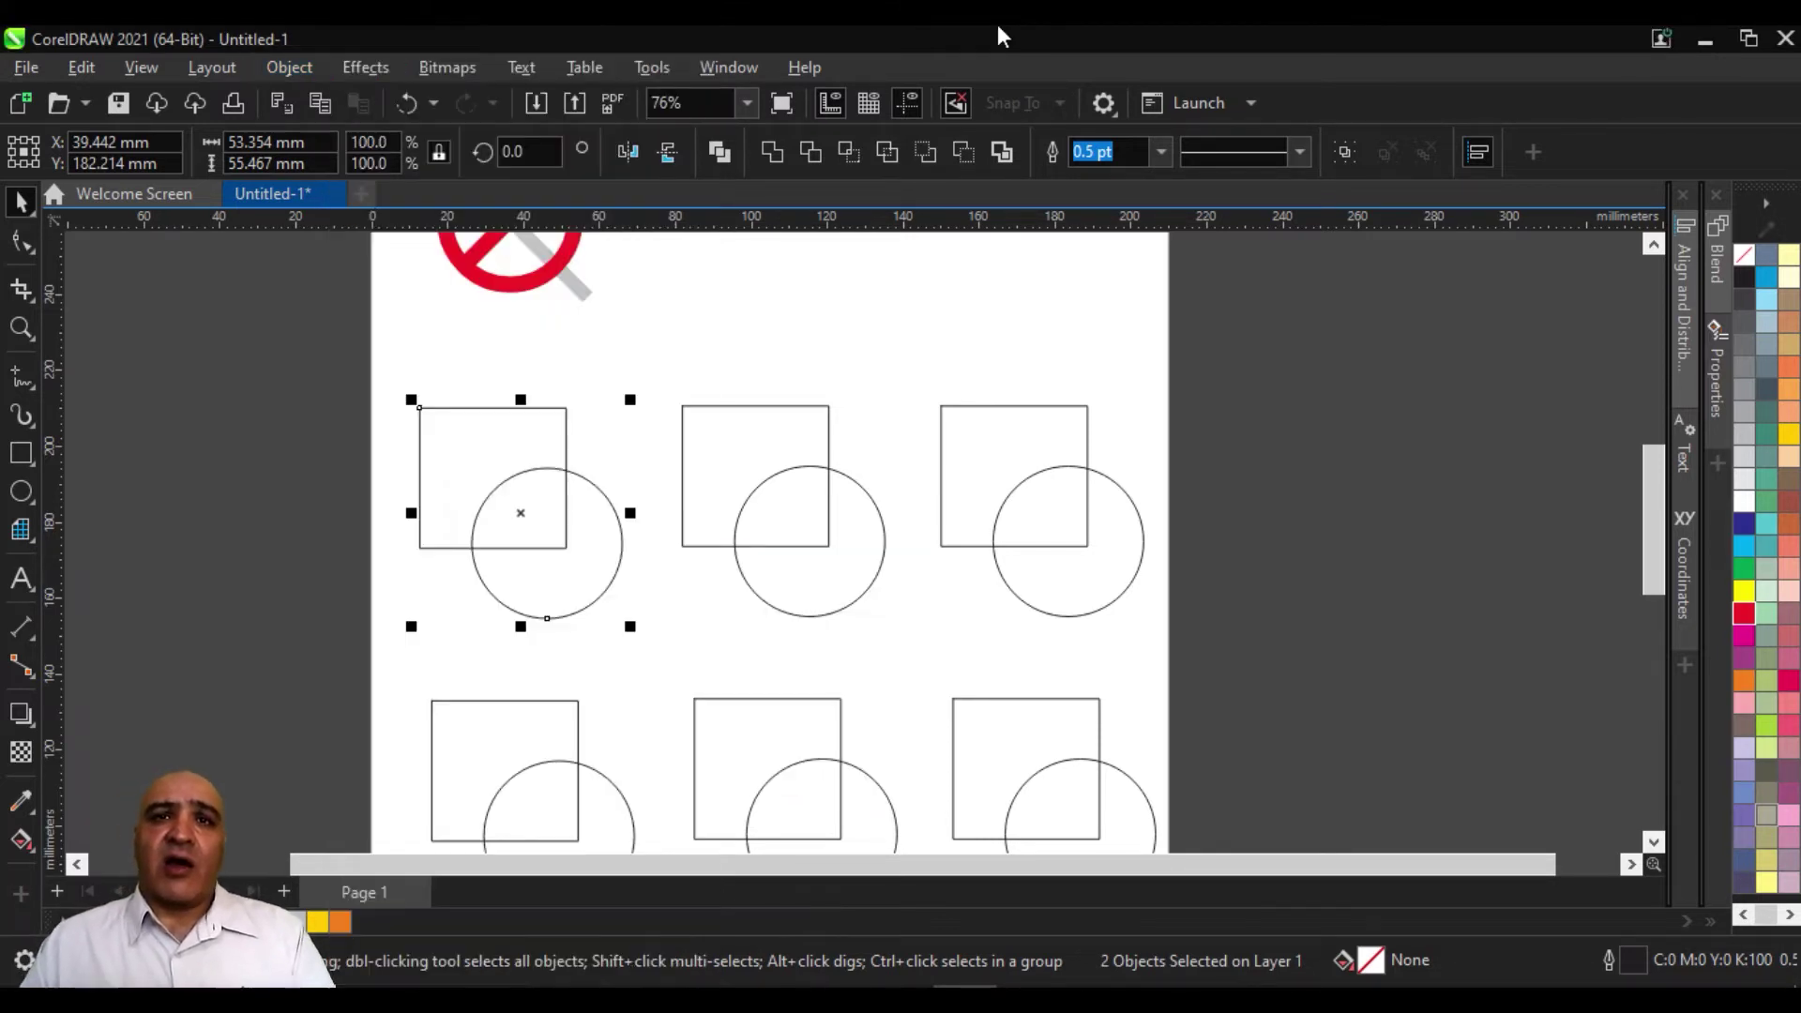
Weld the rectangle and circle of the upper row's first pair into one shape
left_click(386, 358)
left_click_drag(387, 358, 643, 645)
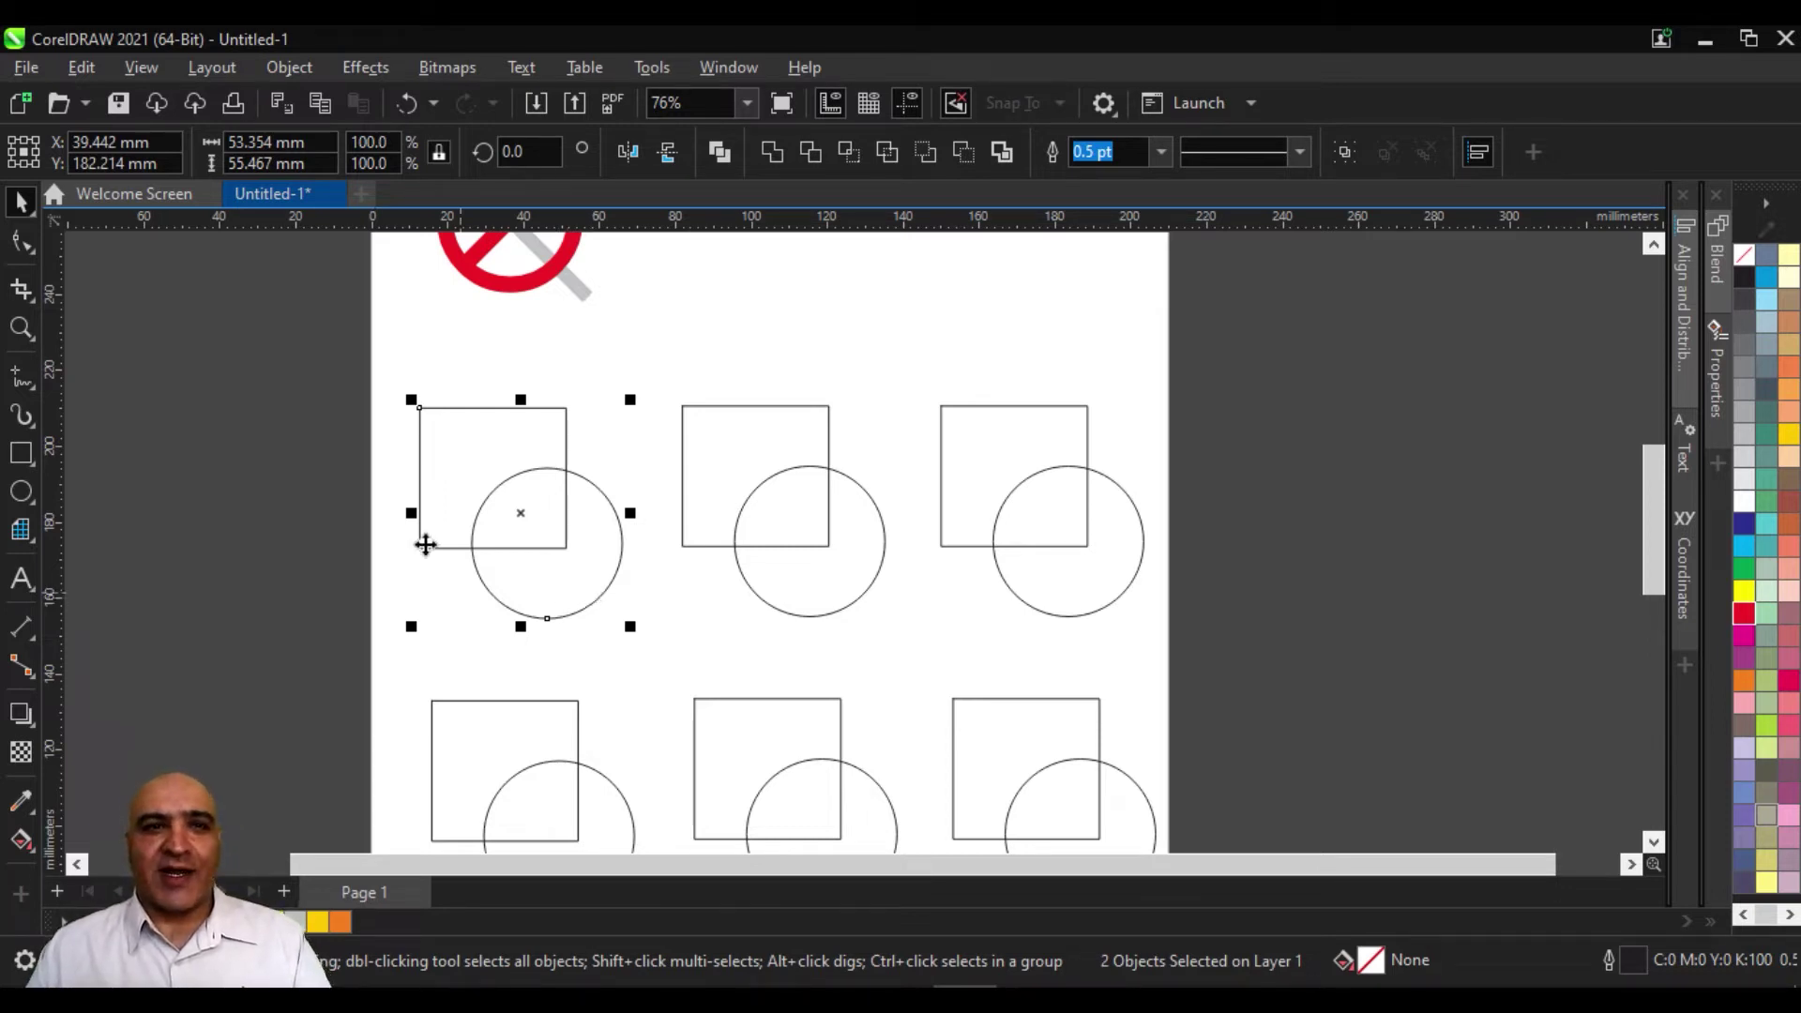
left_click_drag(392, 354, 664, 667)
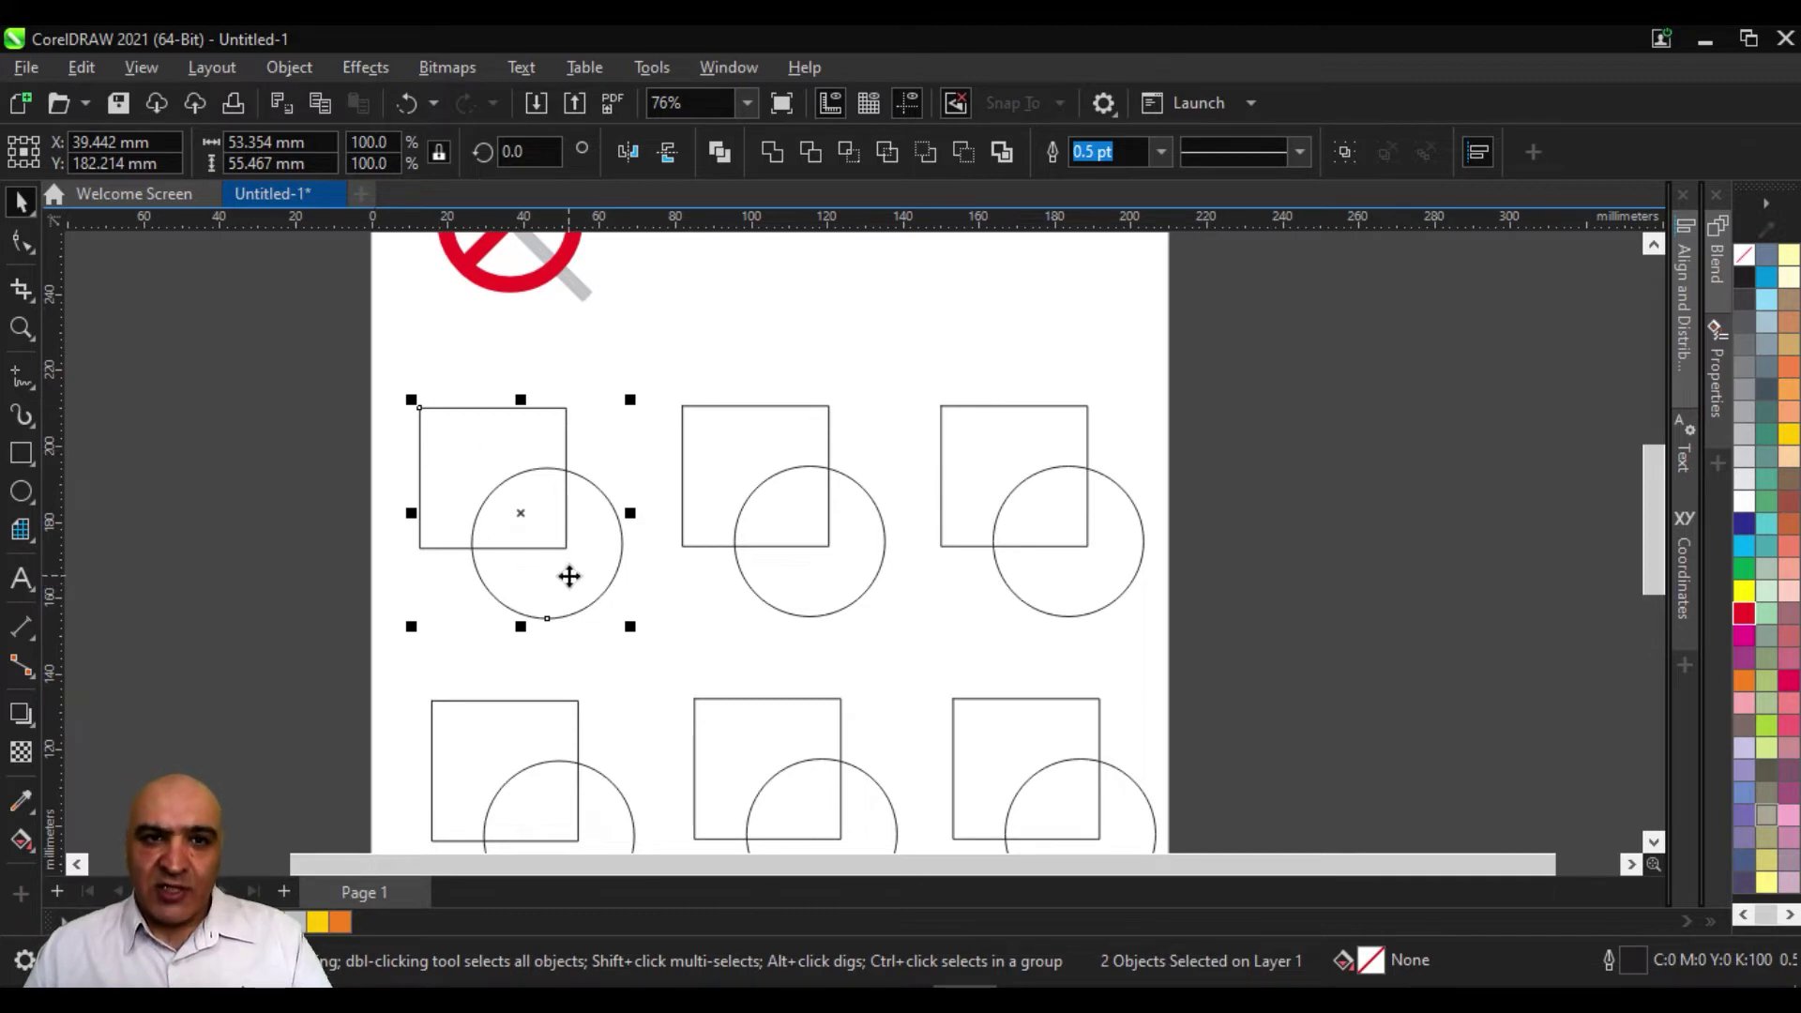
left_click(772, 154)
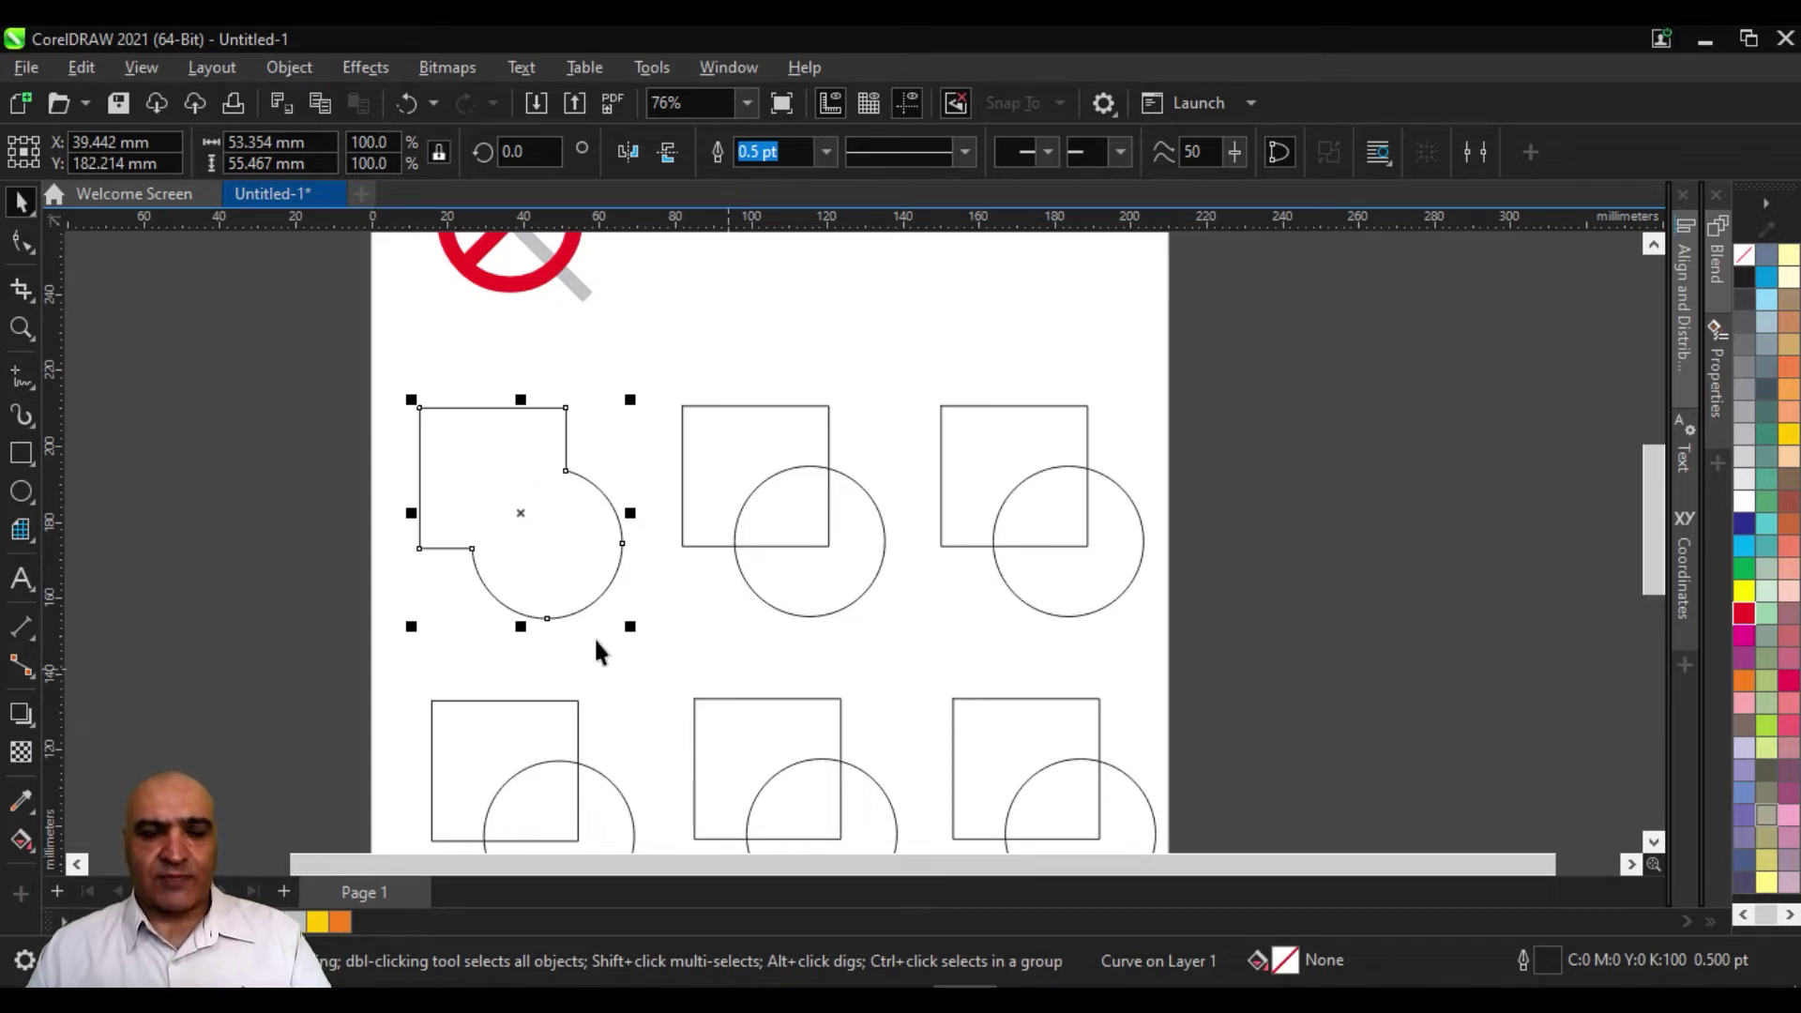
Draw a circle about 38 mm wide and place it below and left of the welded shape without touching it
left_click(21, 491)
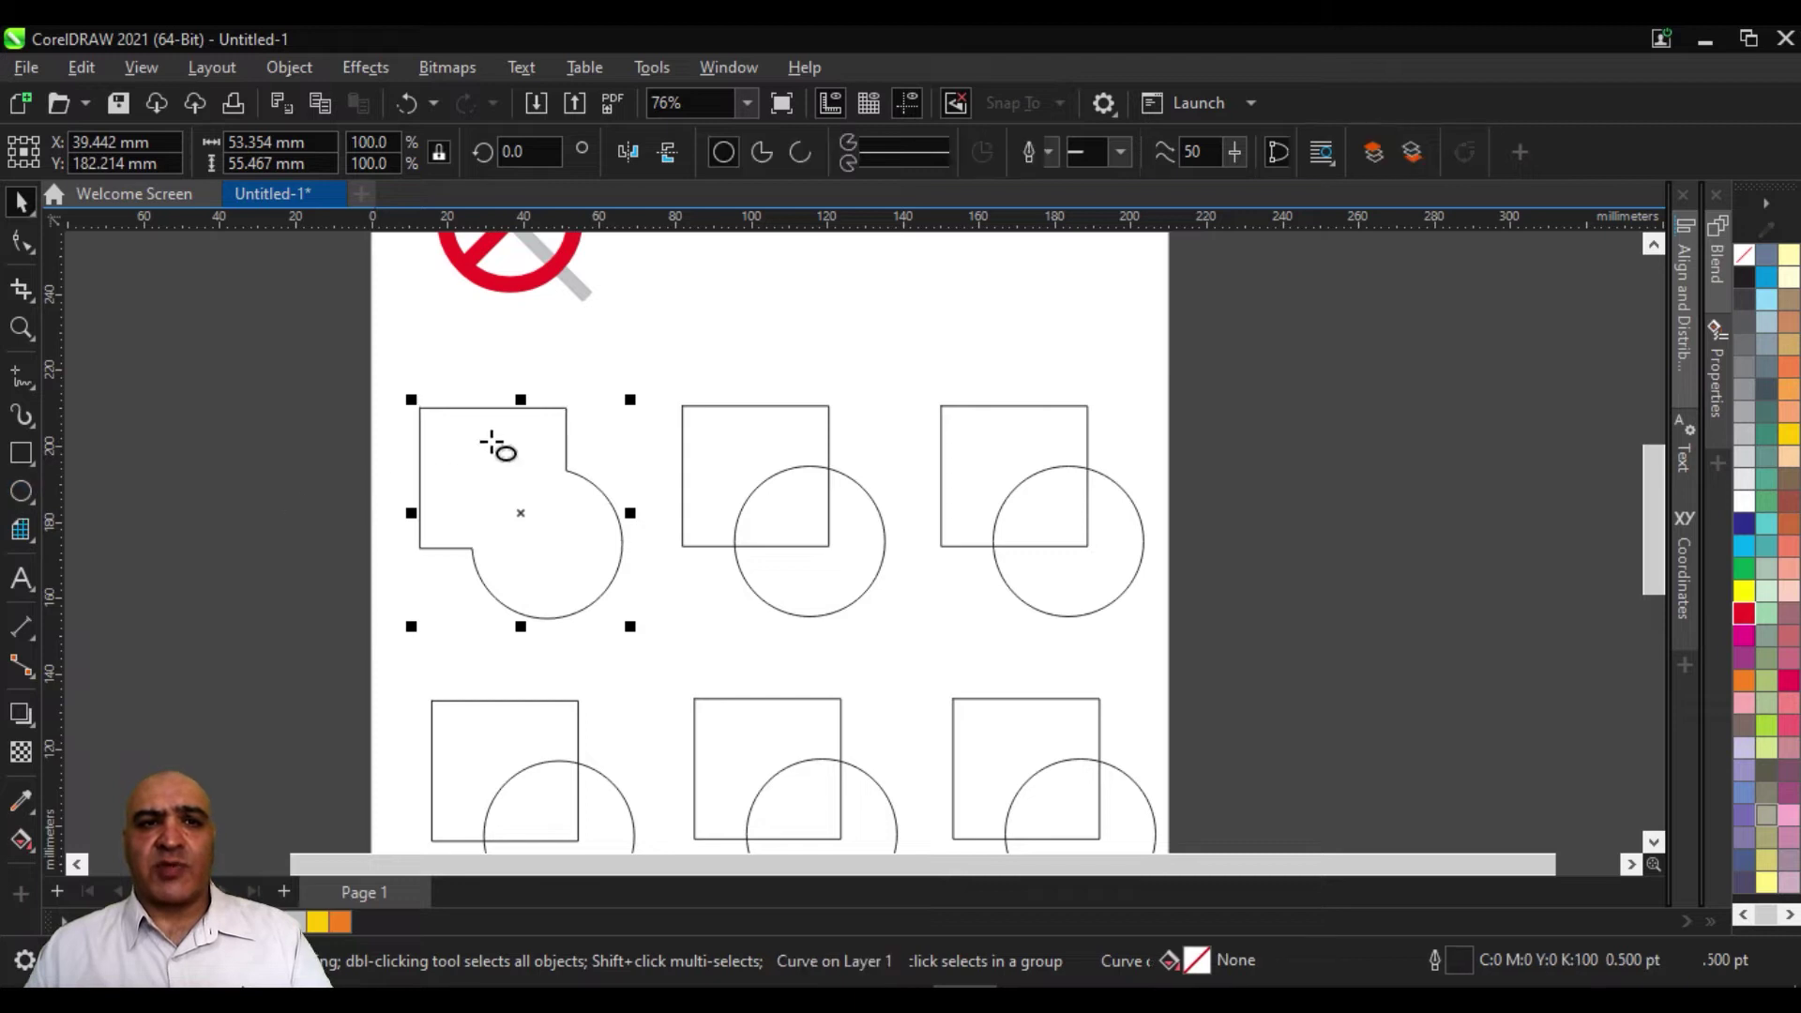
mouse_move(281, 297)
left_mouse_down()
mouse_move(393, 381)
mouse_move(437, 433)
mouse_move(406, 441)
mouse_move(424, 439)
left_mouse_up()
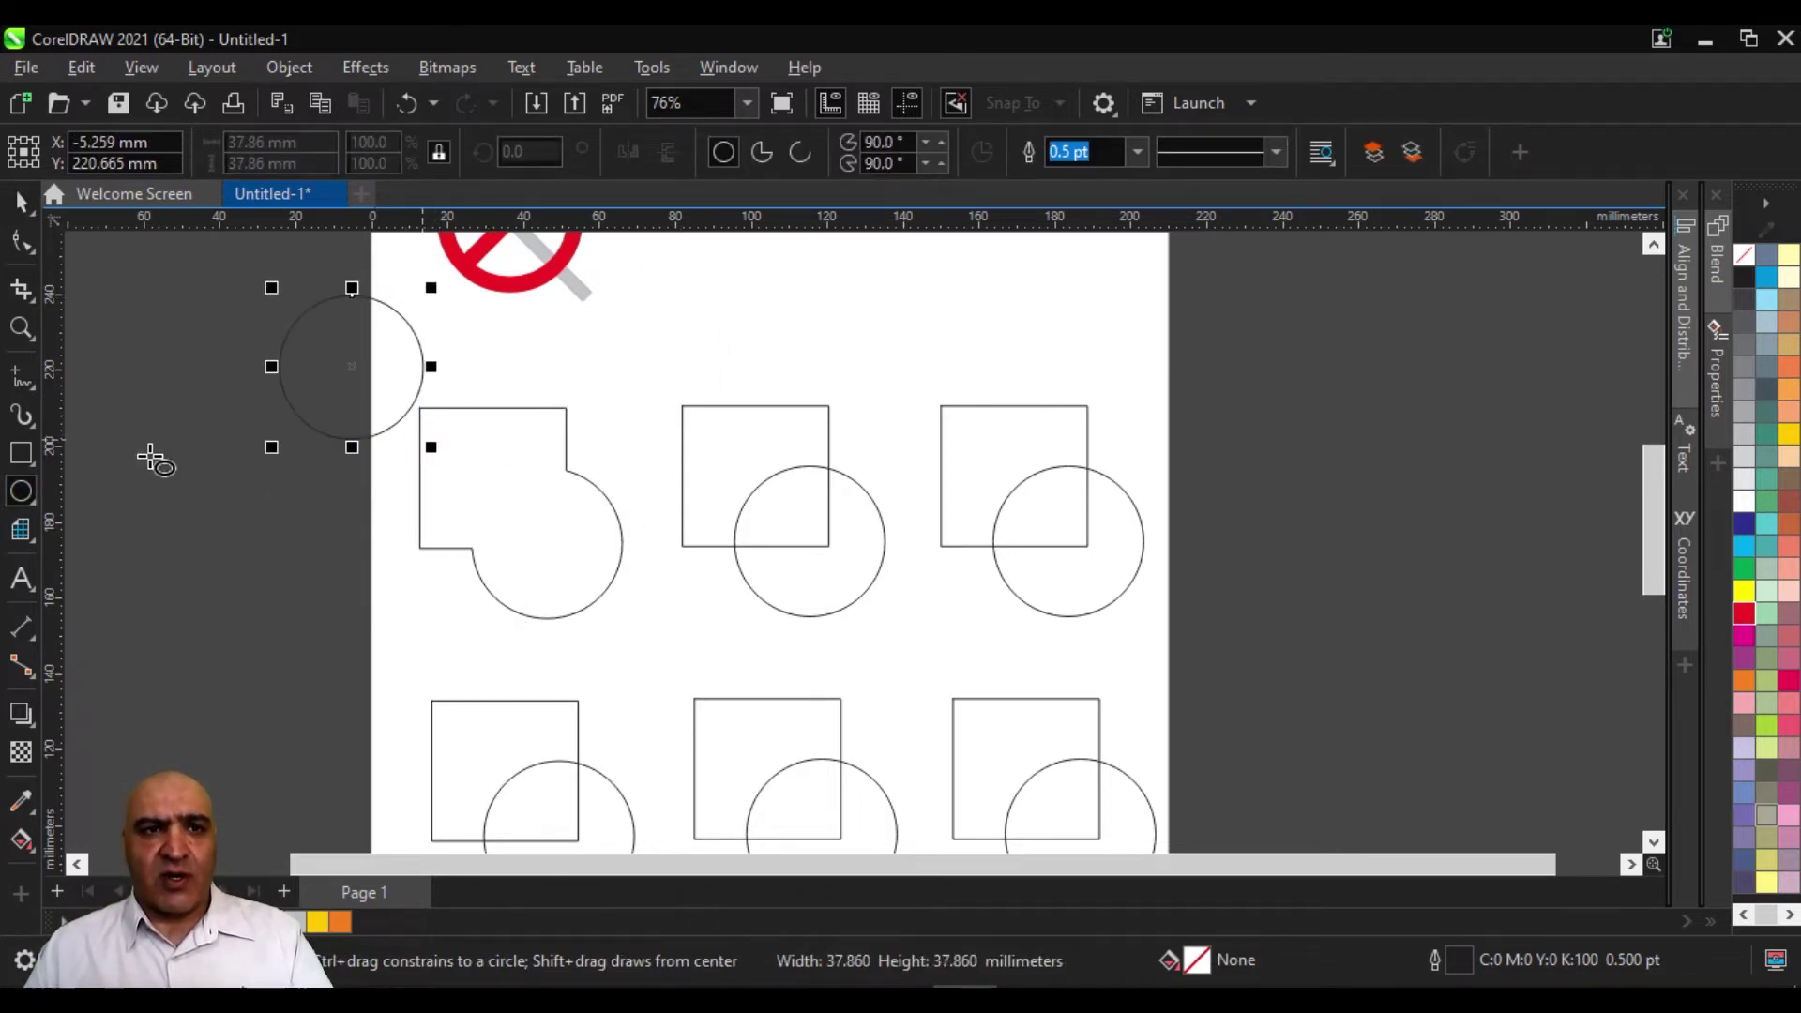
key("space")
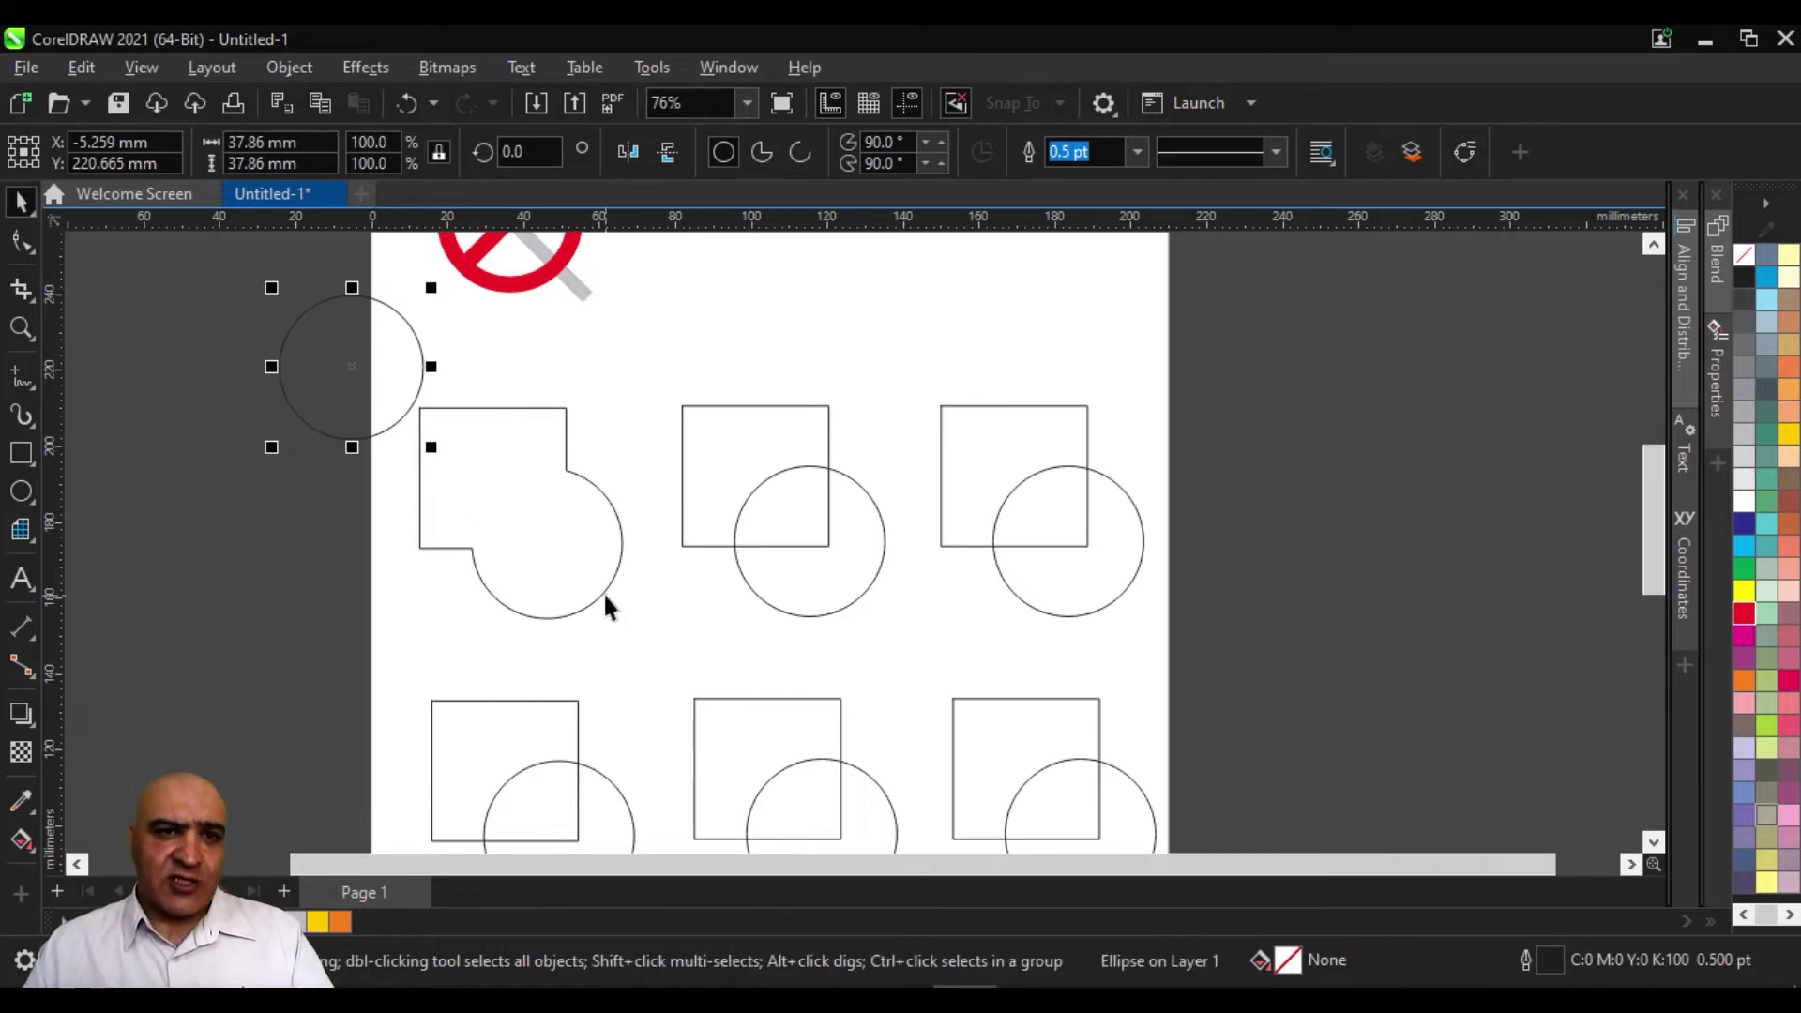
left_click_drag(353, 364, 381, 632)
Weld the separate circle with the first welded shape and move the combined object slightly up and left
left_click_drag(176, 319, 662, 728)
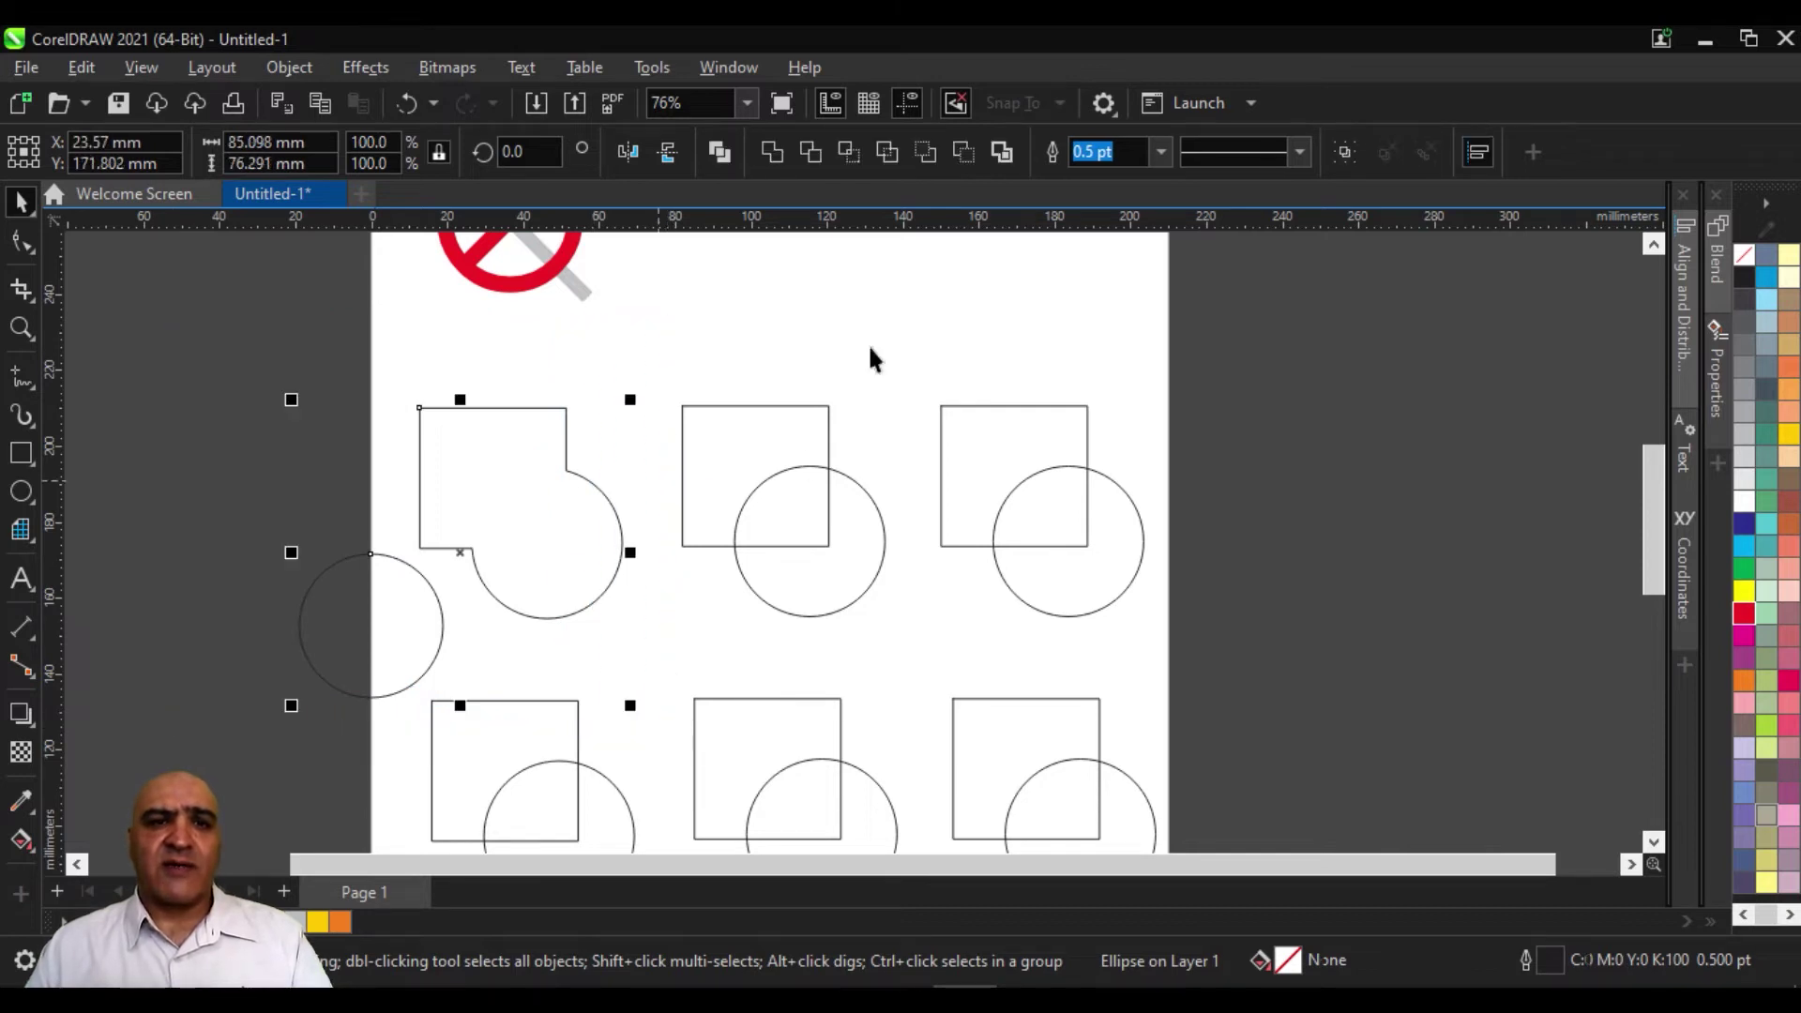
left_click(771, 152)
left_click_drag(475, 546, 569, 404)
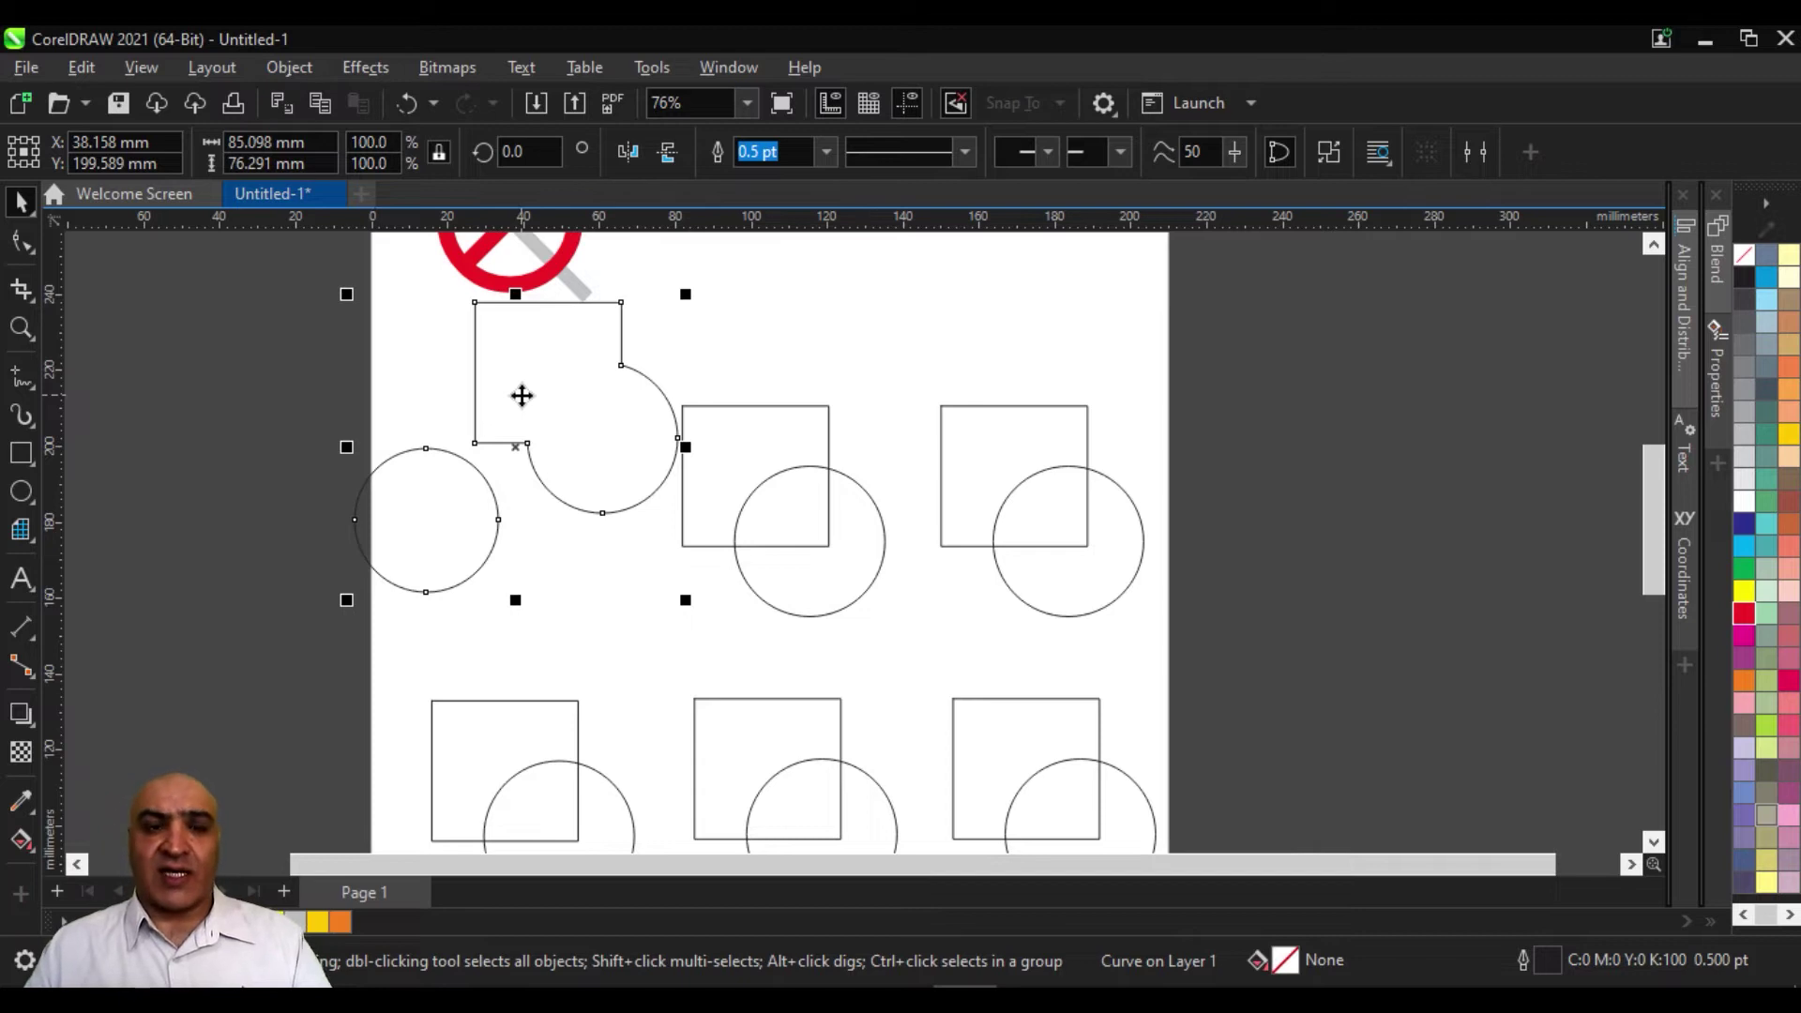
left_click_drag(567, 424, 504, 473)
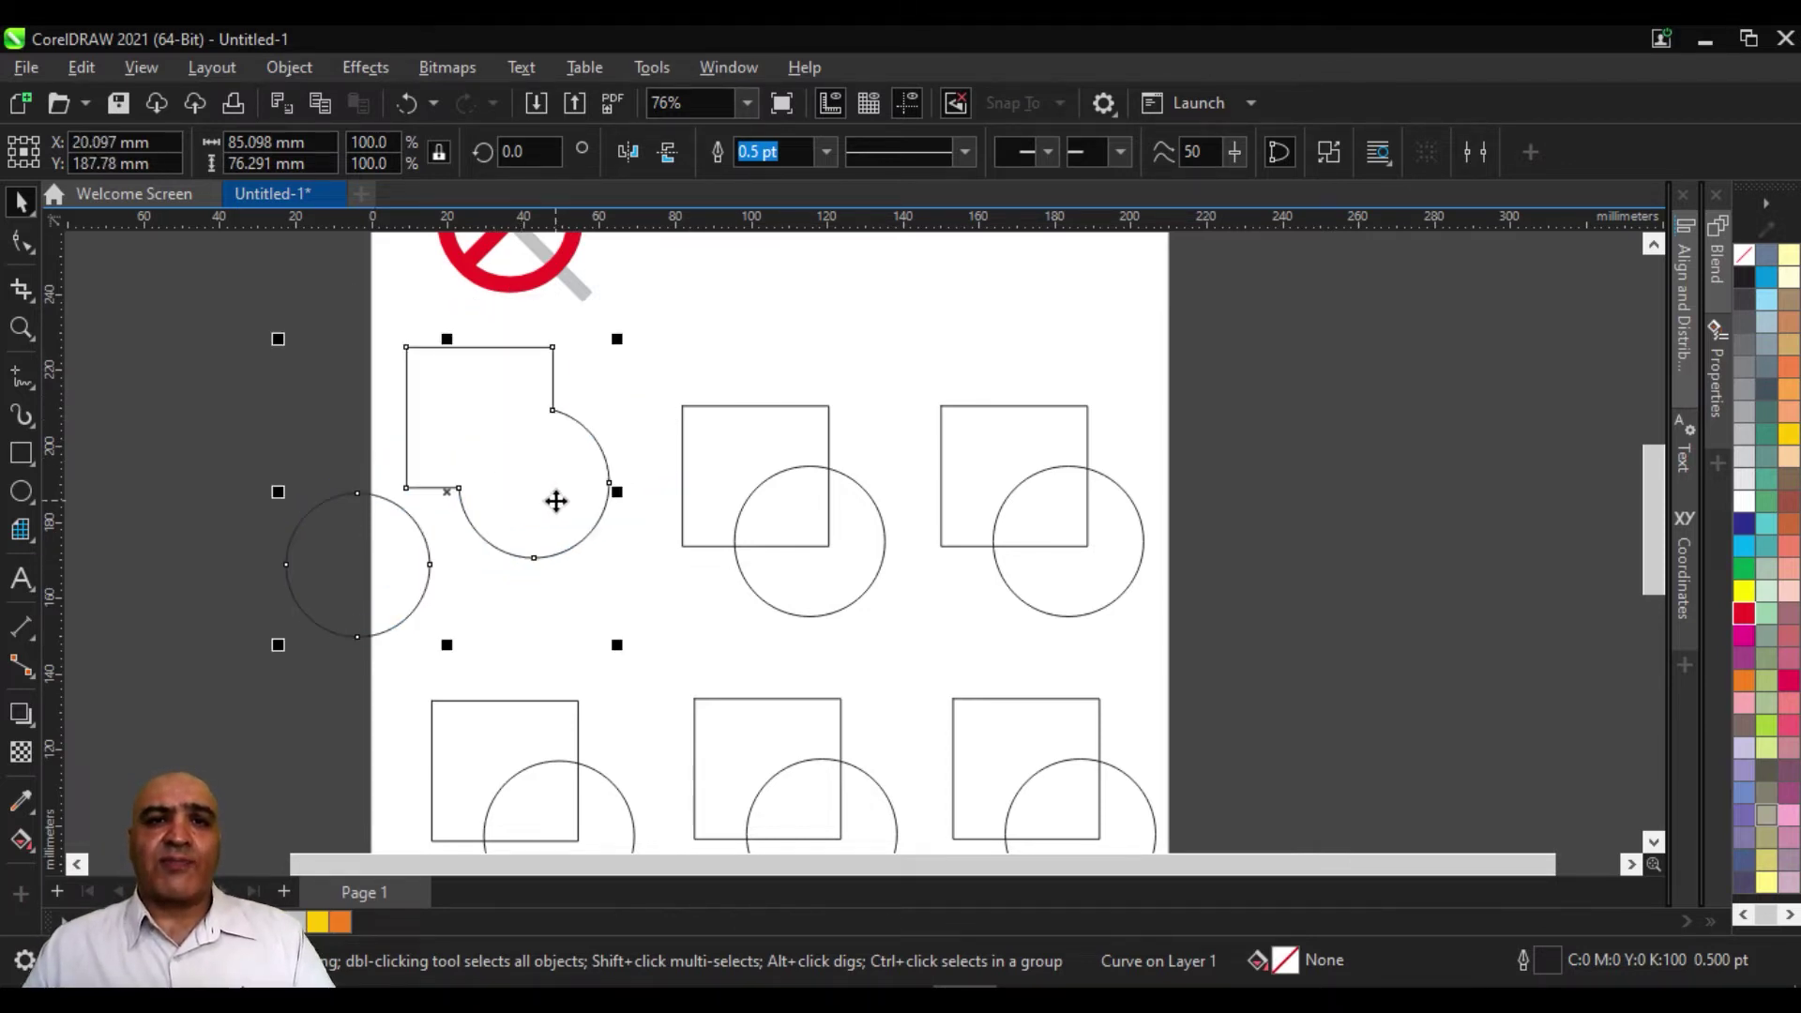
Trim the rectangle of the upper row's middle pair with its overlapping circle
left_click_drag(645, 365, 903, 642)
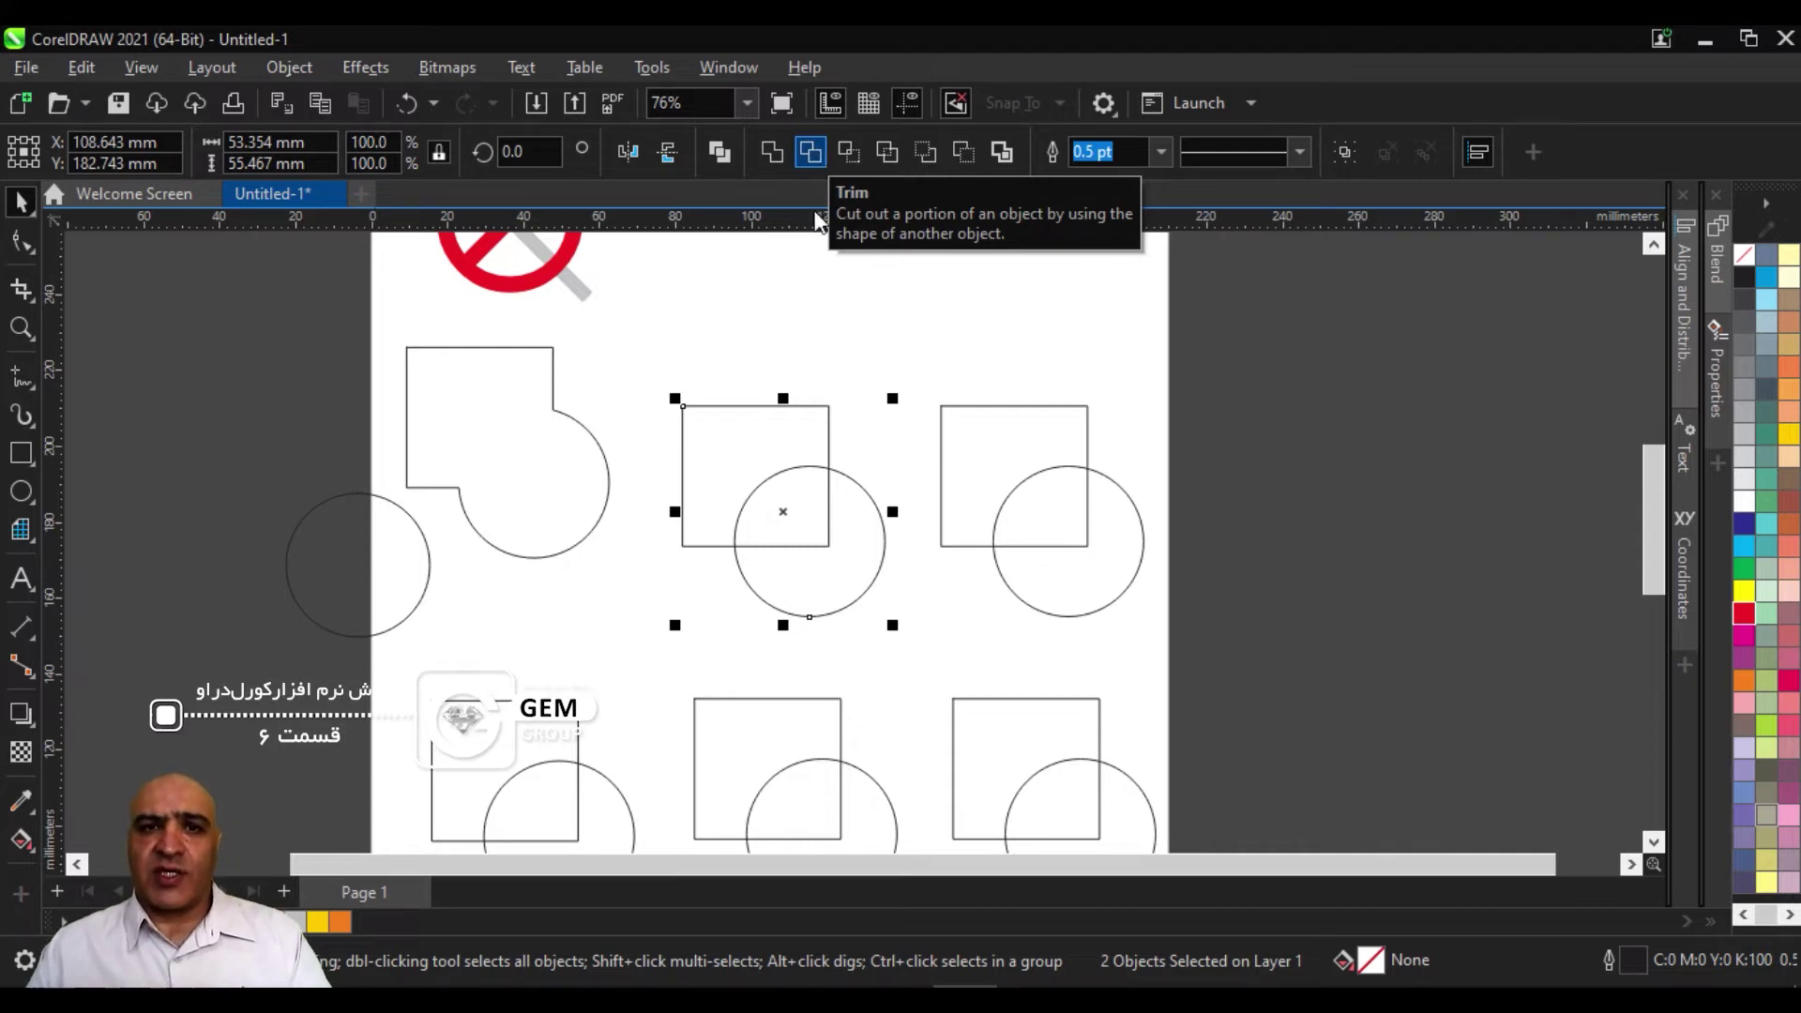
left_click(886, 579)
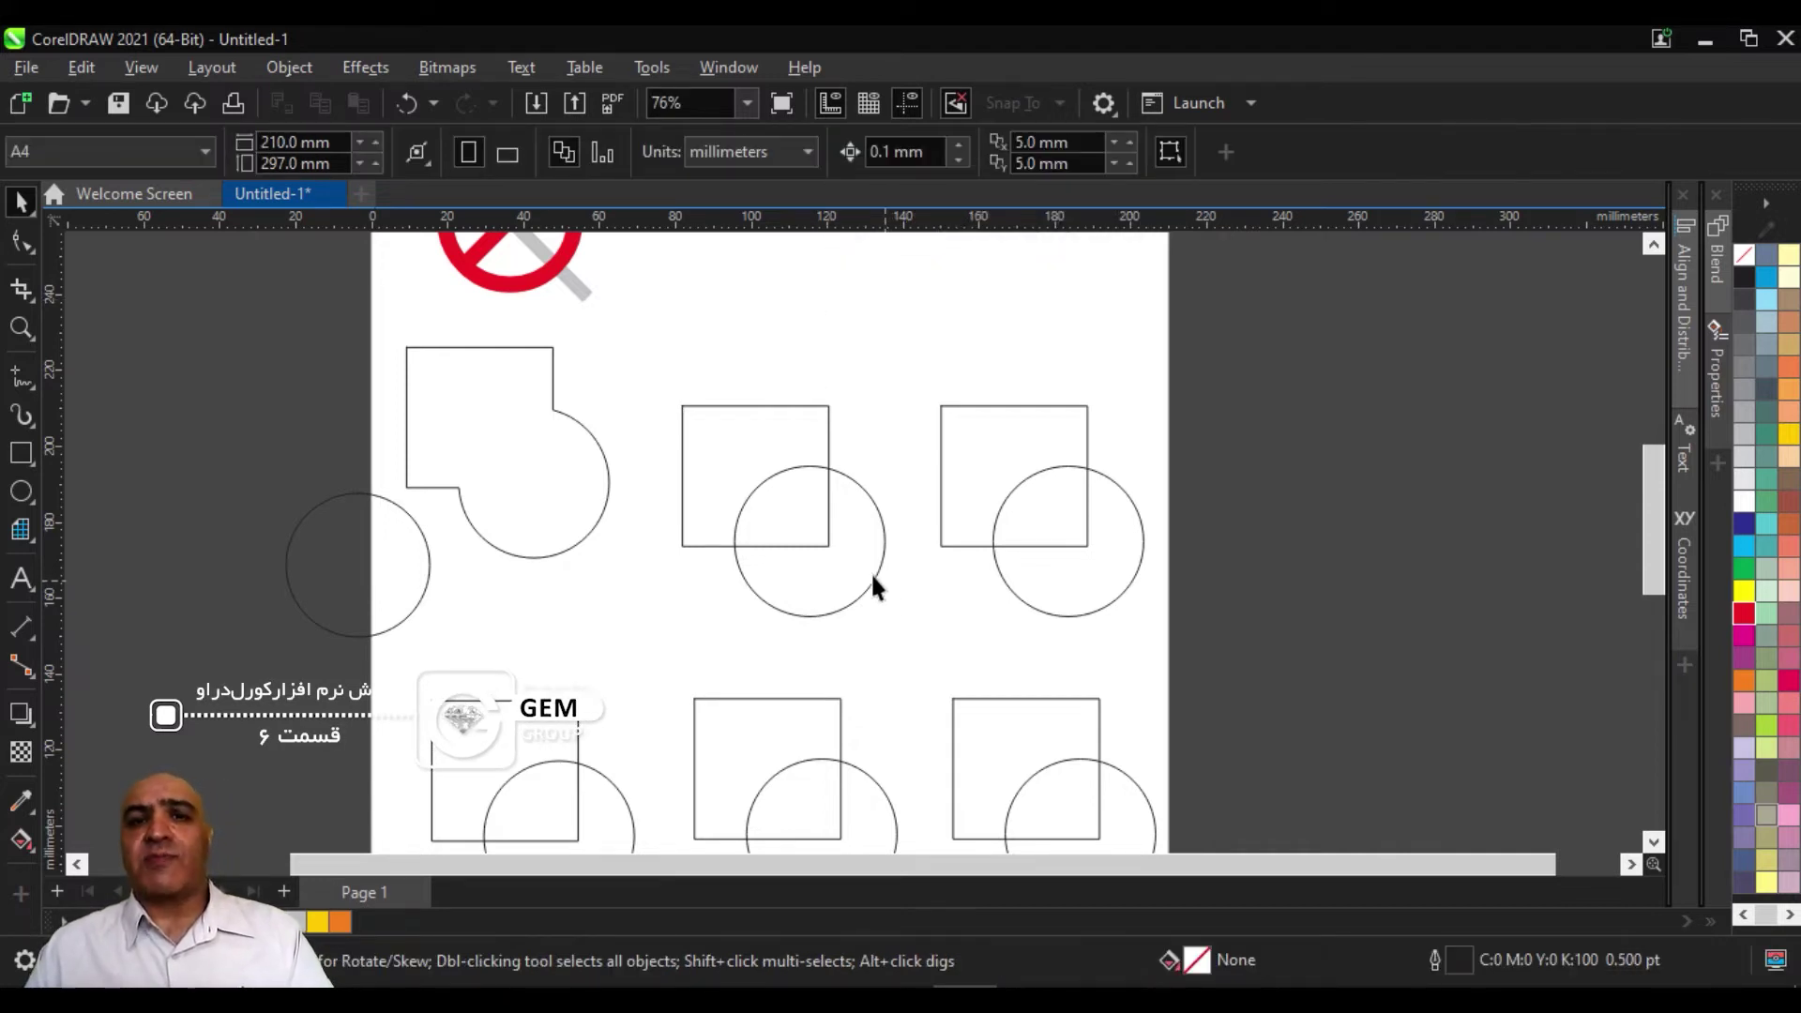
left_click(872, 576)
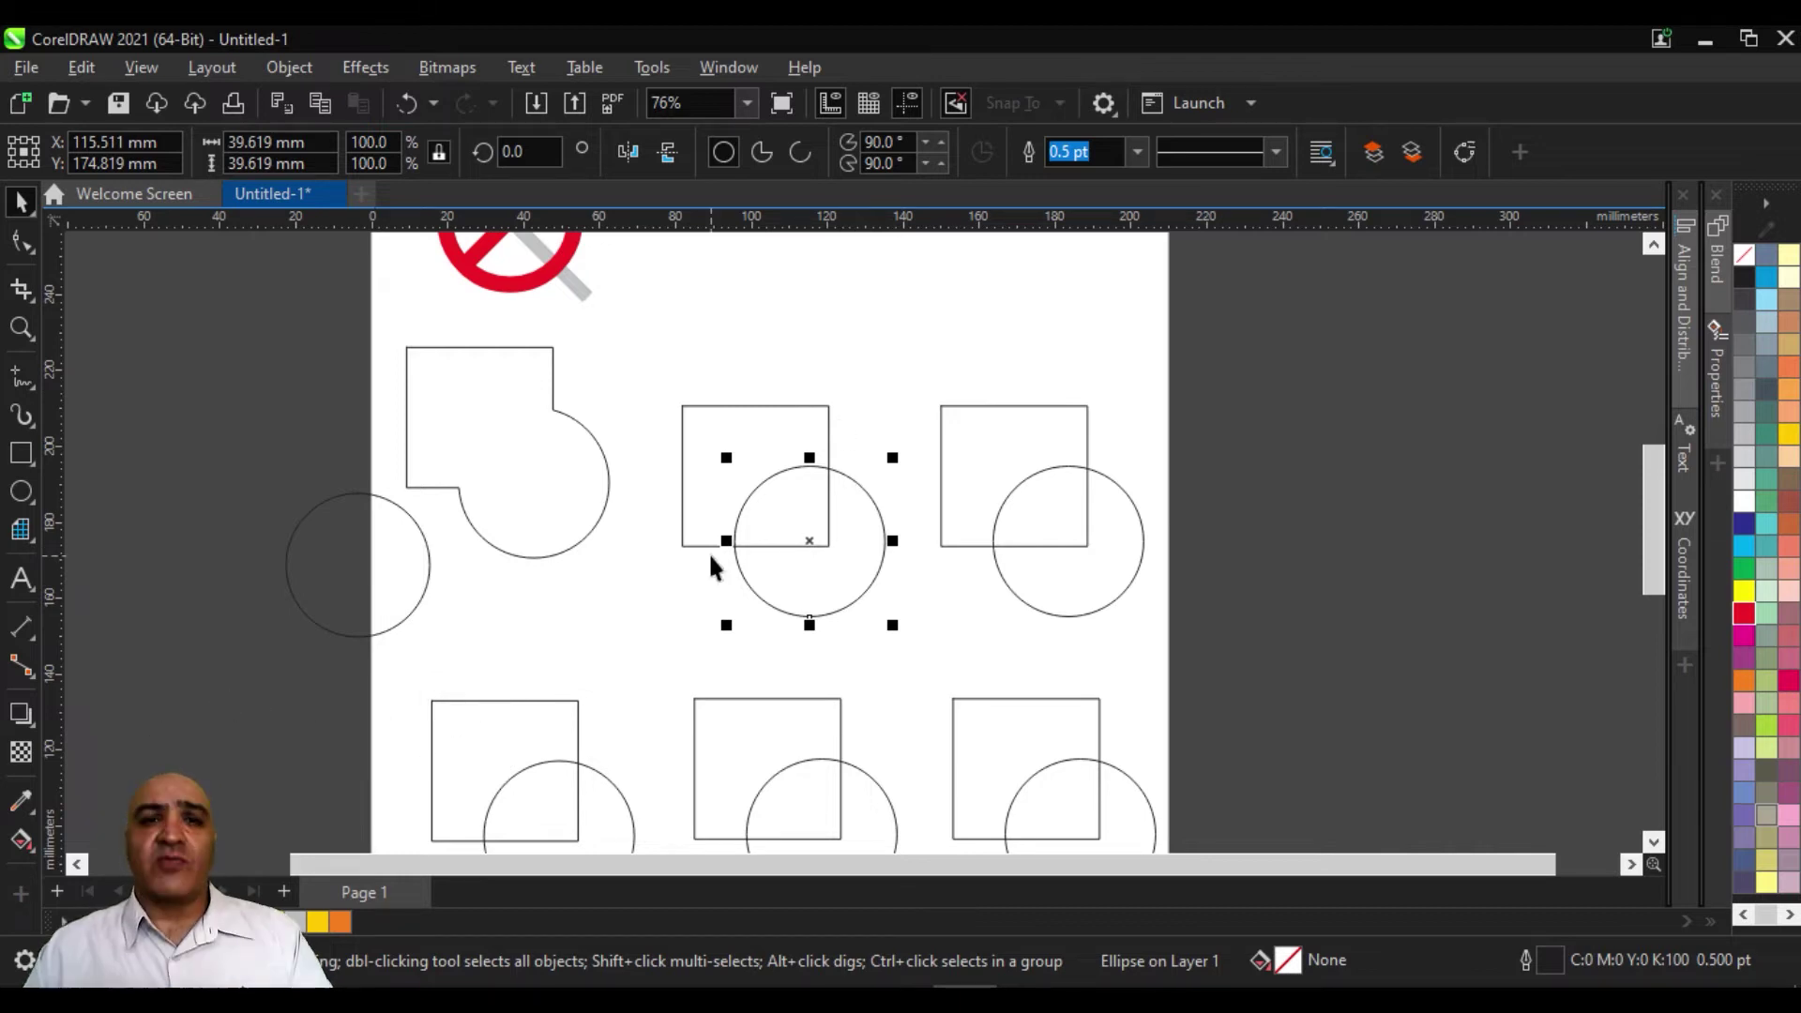
left_click(666, 386)
left_click_drag(905, 634, 904, 634)
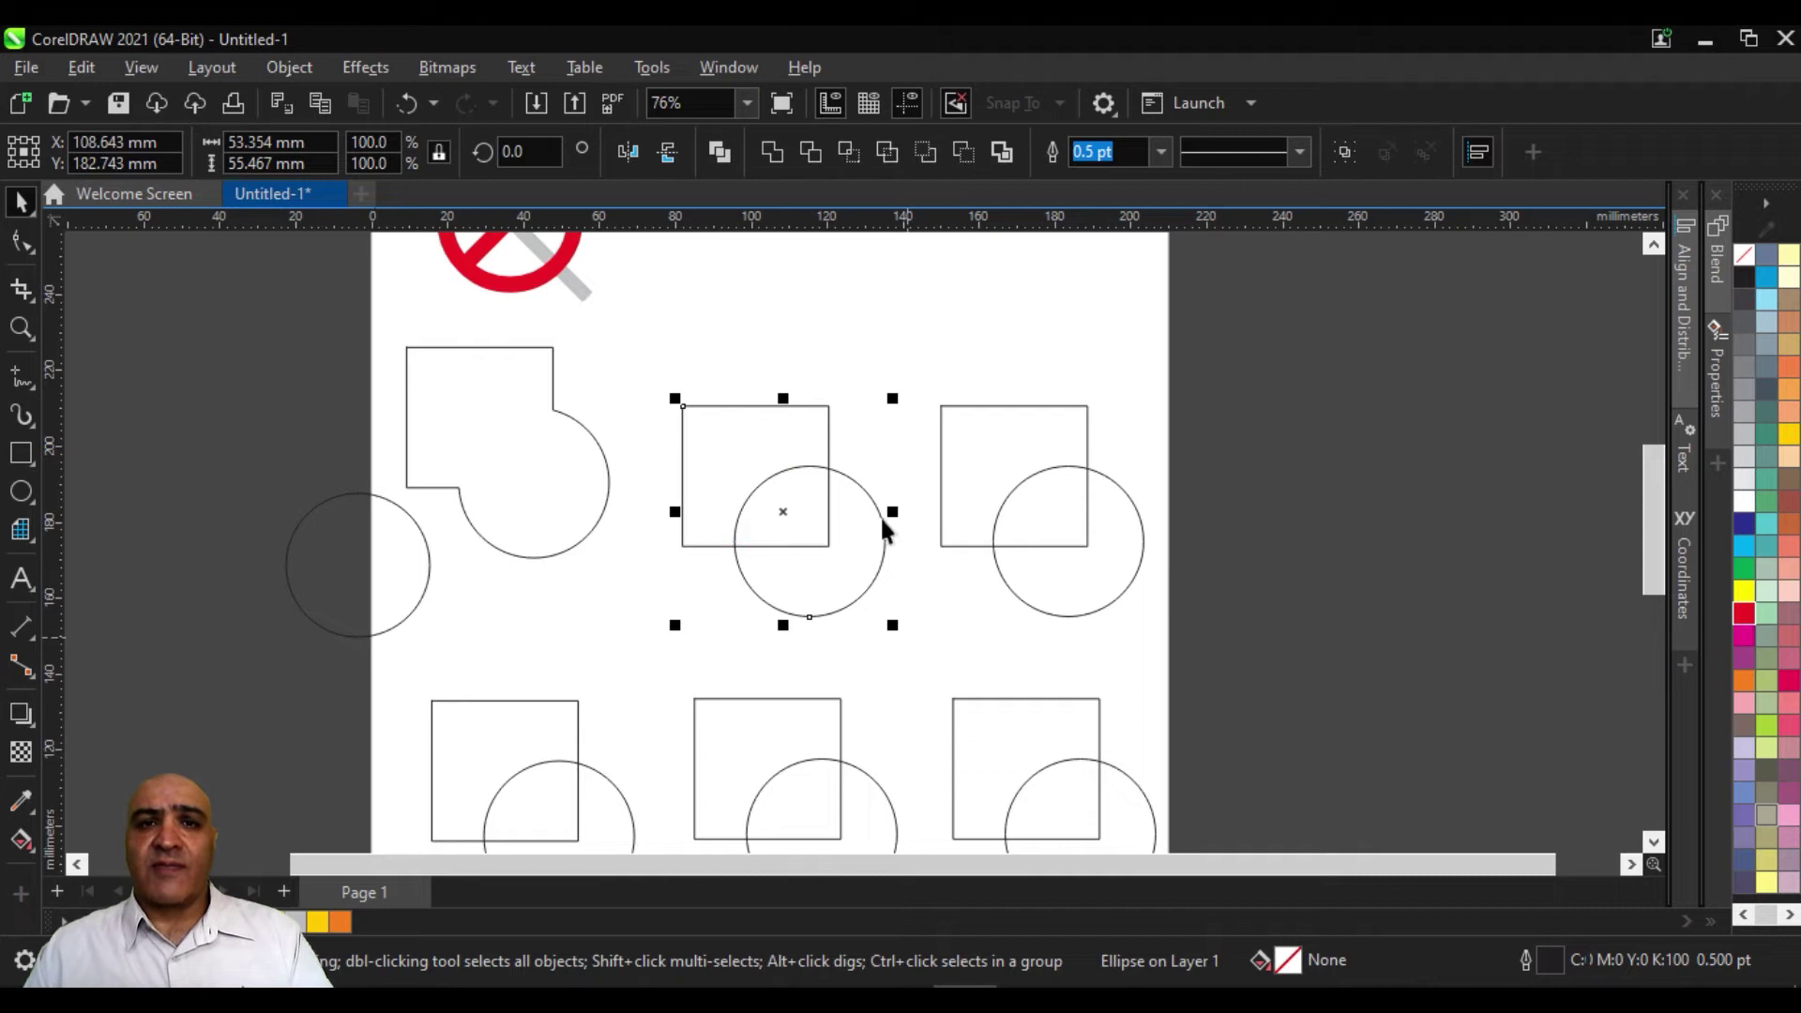
left_click(812, 146)
Move the circle away from the trimmed rectangle and back close to the cut-out
left_click(806, 306)
left_click_drag(819, 542, 876, 591)
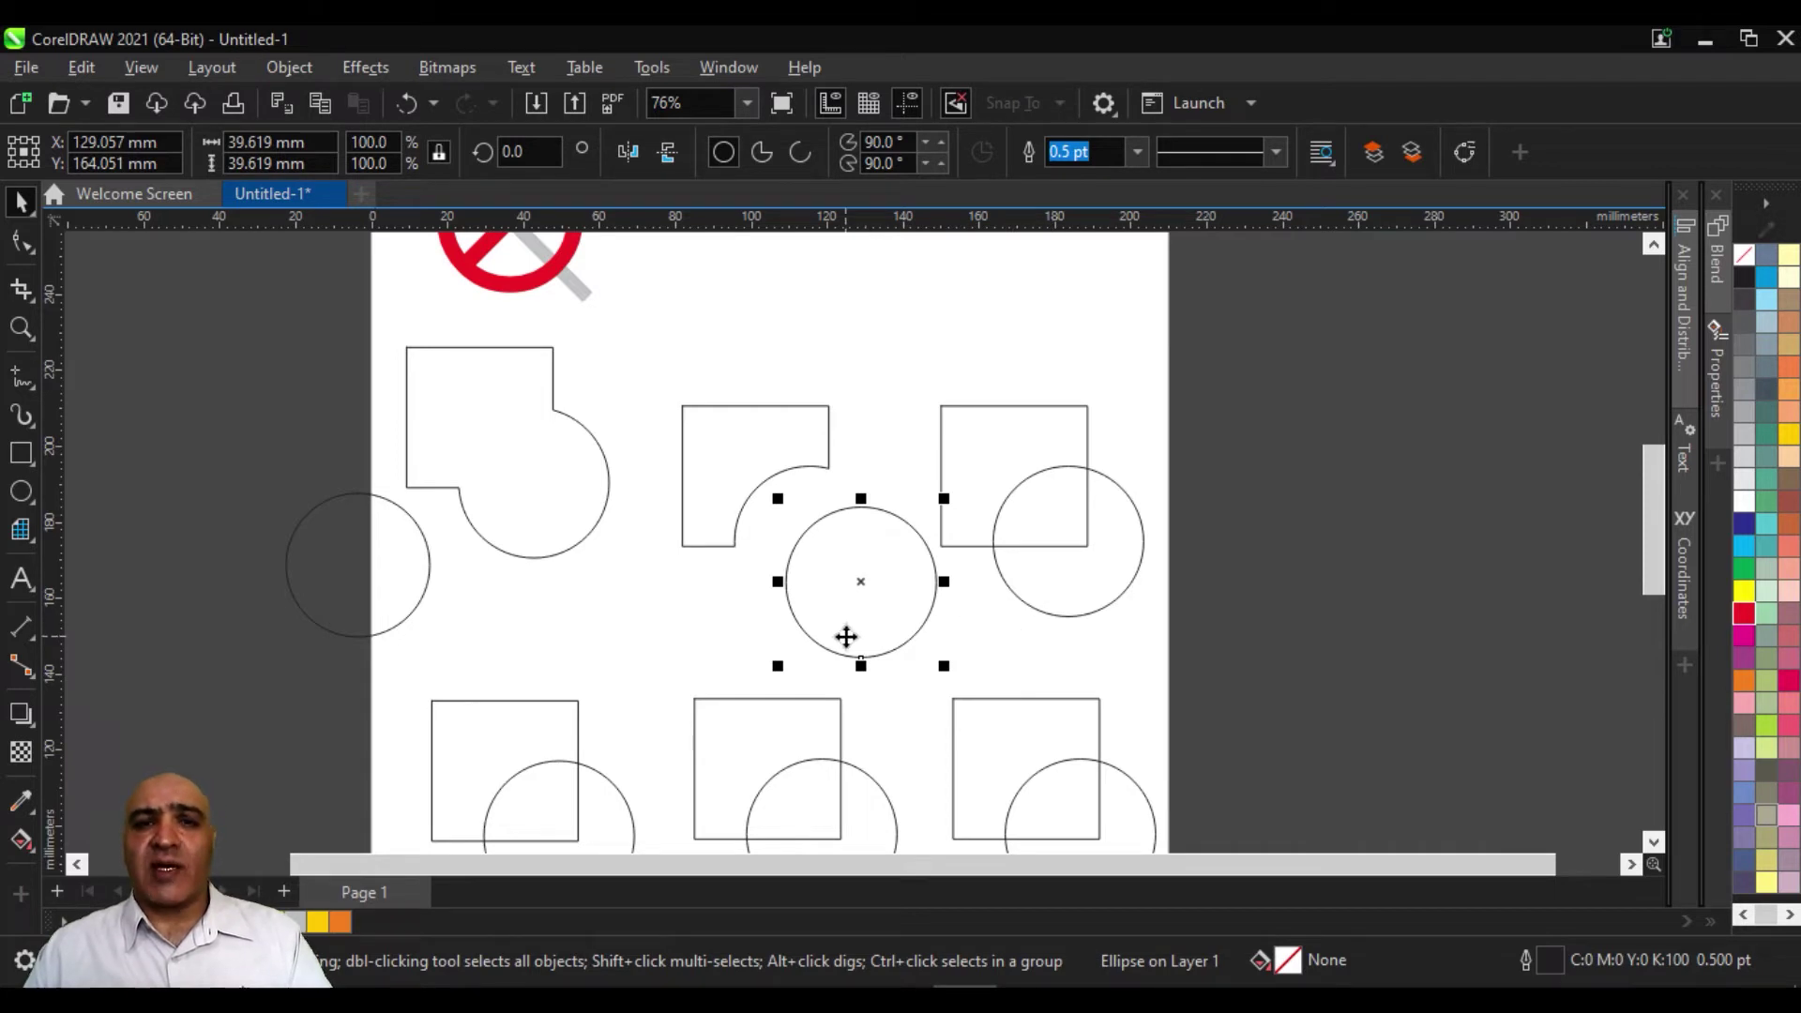
left_click_drag(854, 584, 812, 553)
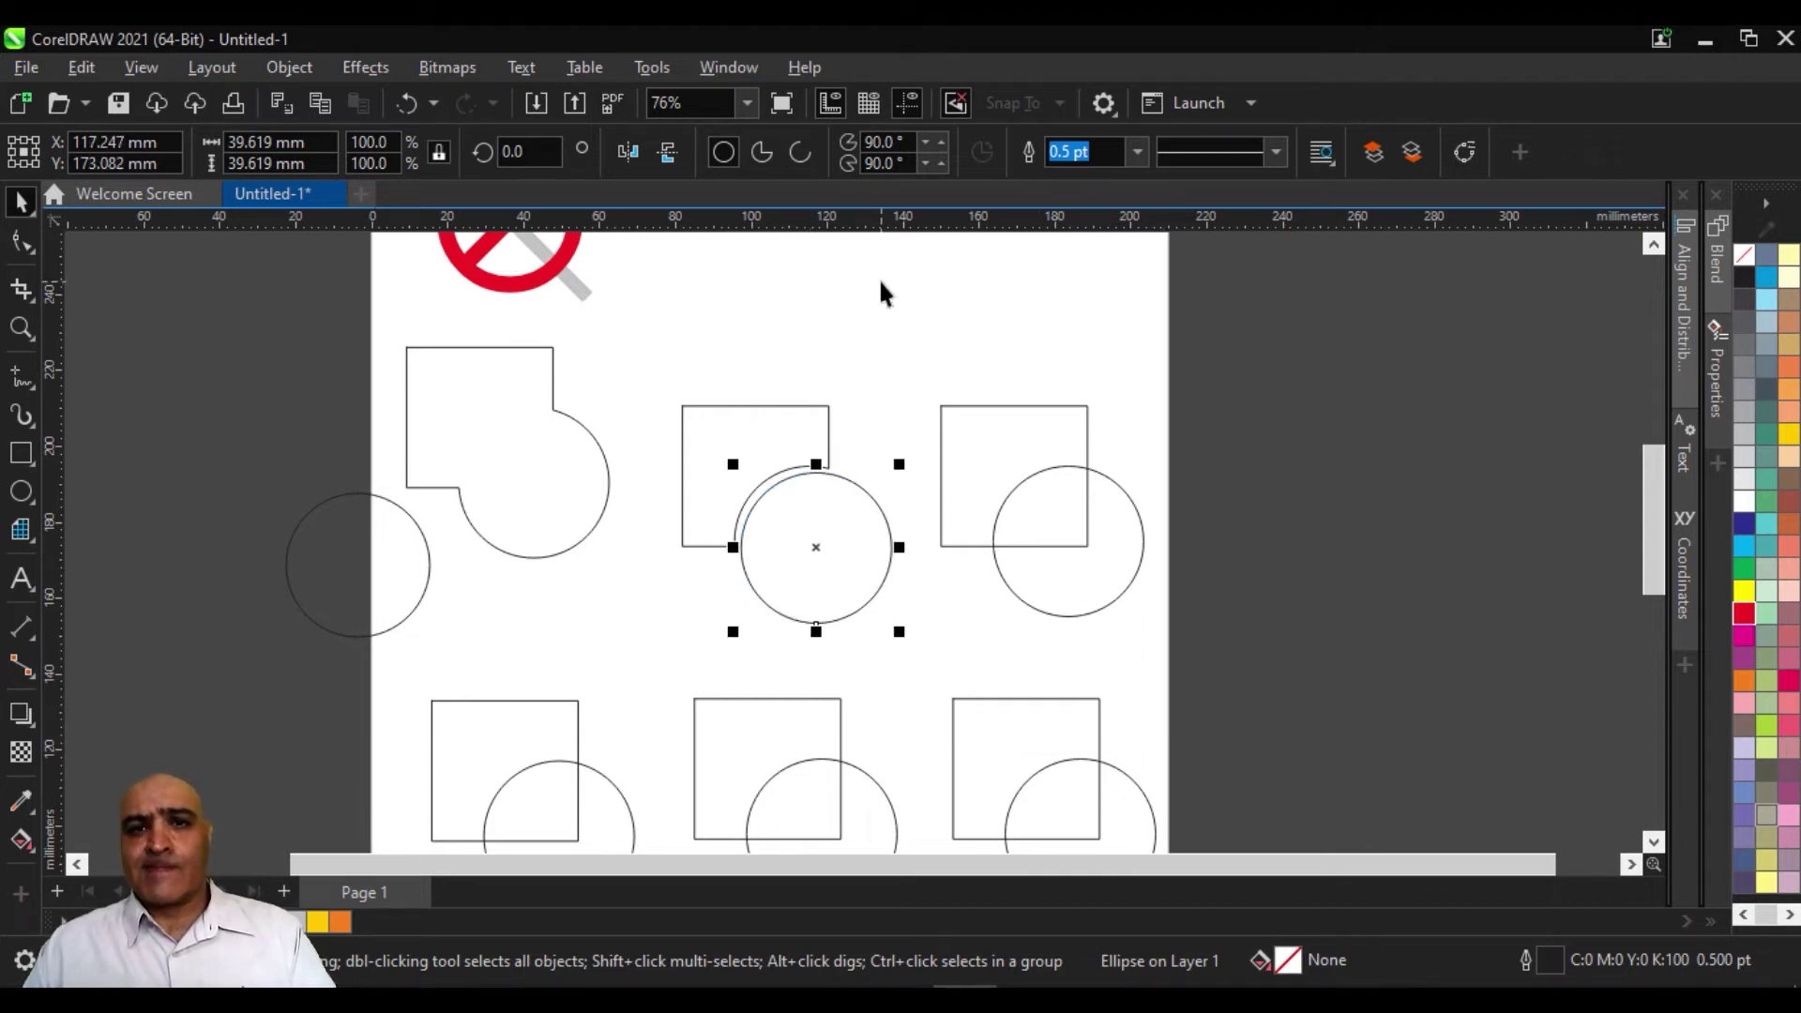
Intersect the rectangle and circle of the upper row's third pair and move the overlap piece above the pair
left_click_drag(891, 291, 898, 386)
left_click_drag(1146, 597, 1157, 631)
left_click(1163, 647)
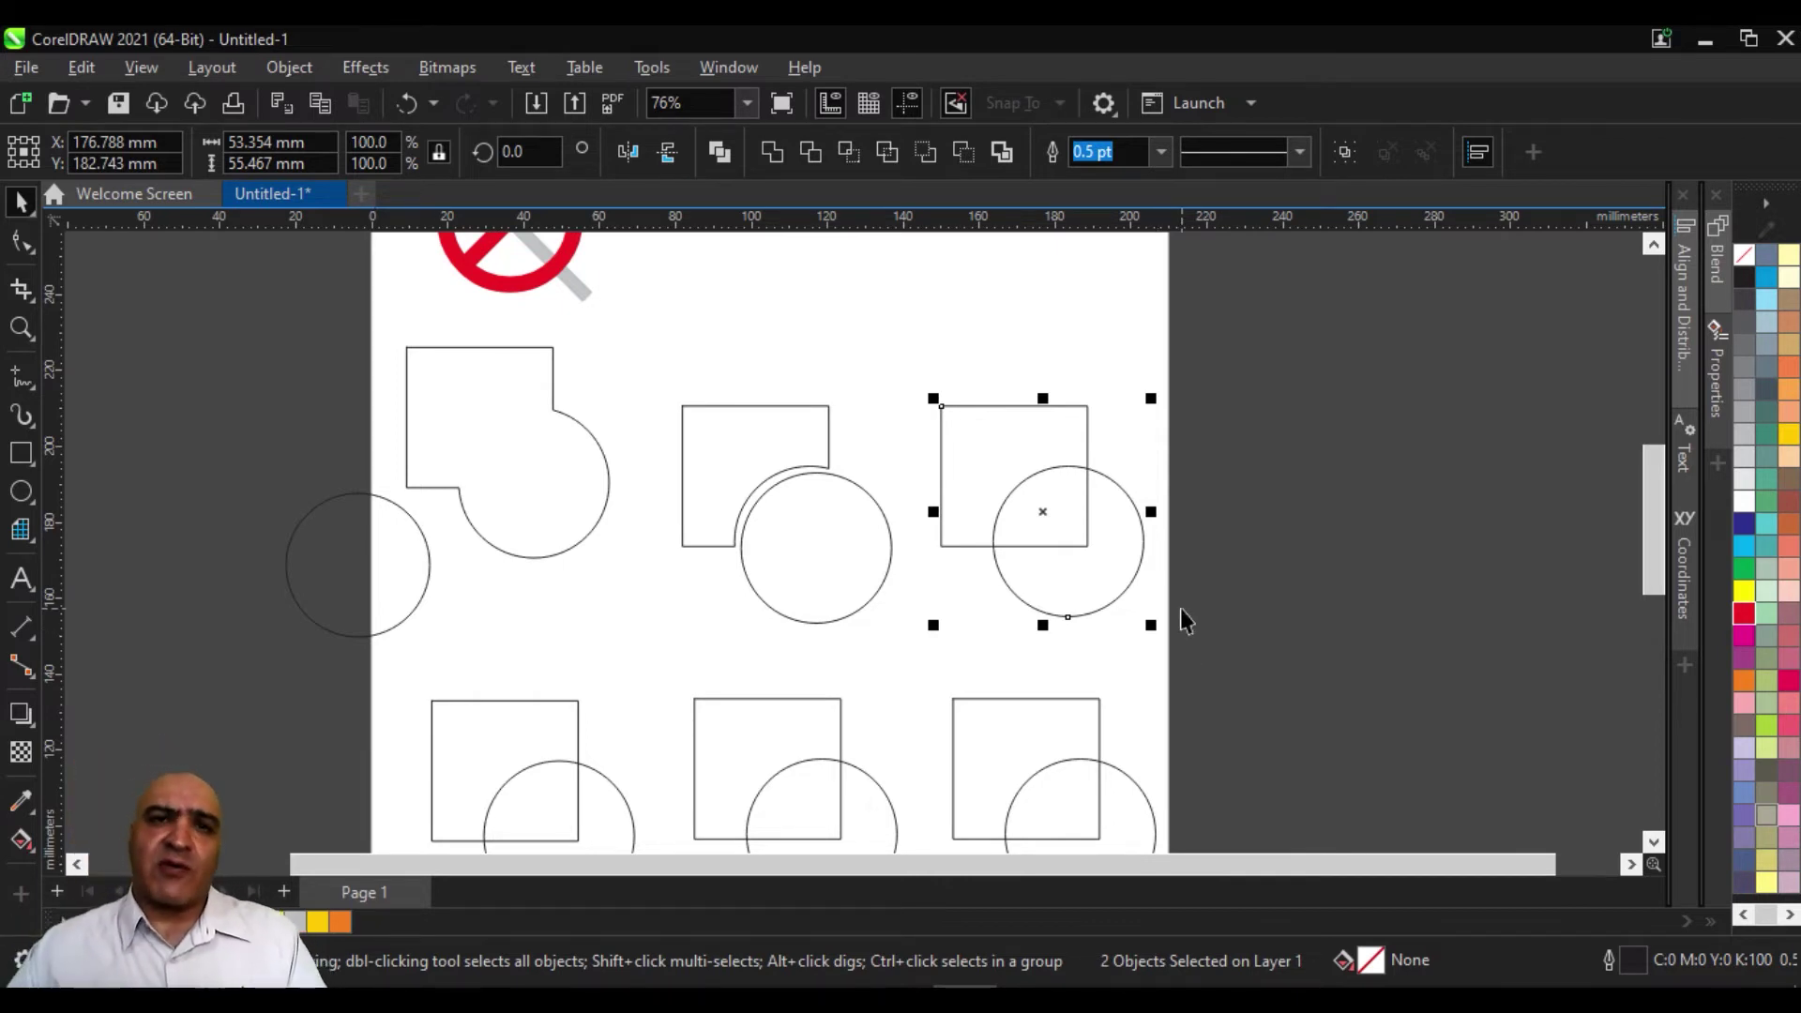
left_click_drag(905, 336, 1162, 647)
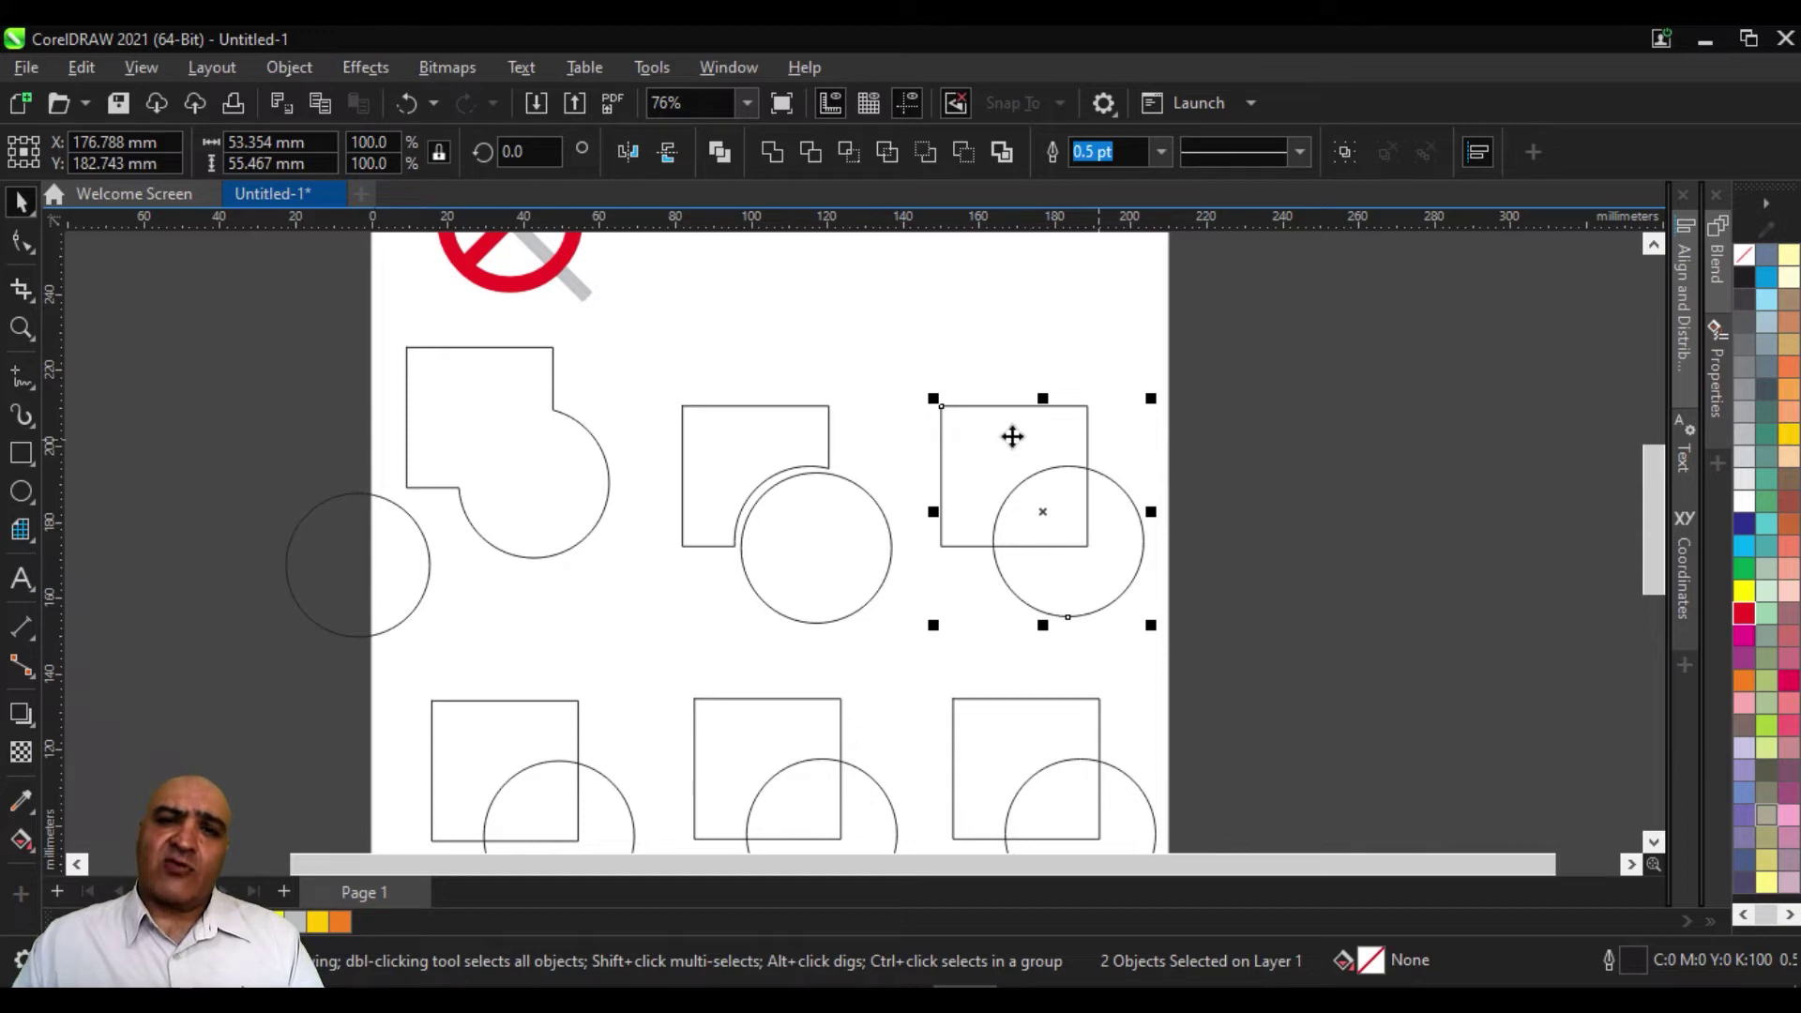
left_click(847, 158)
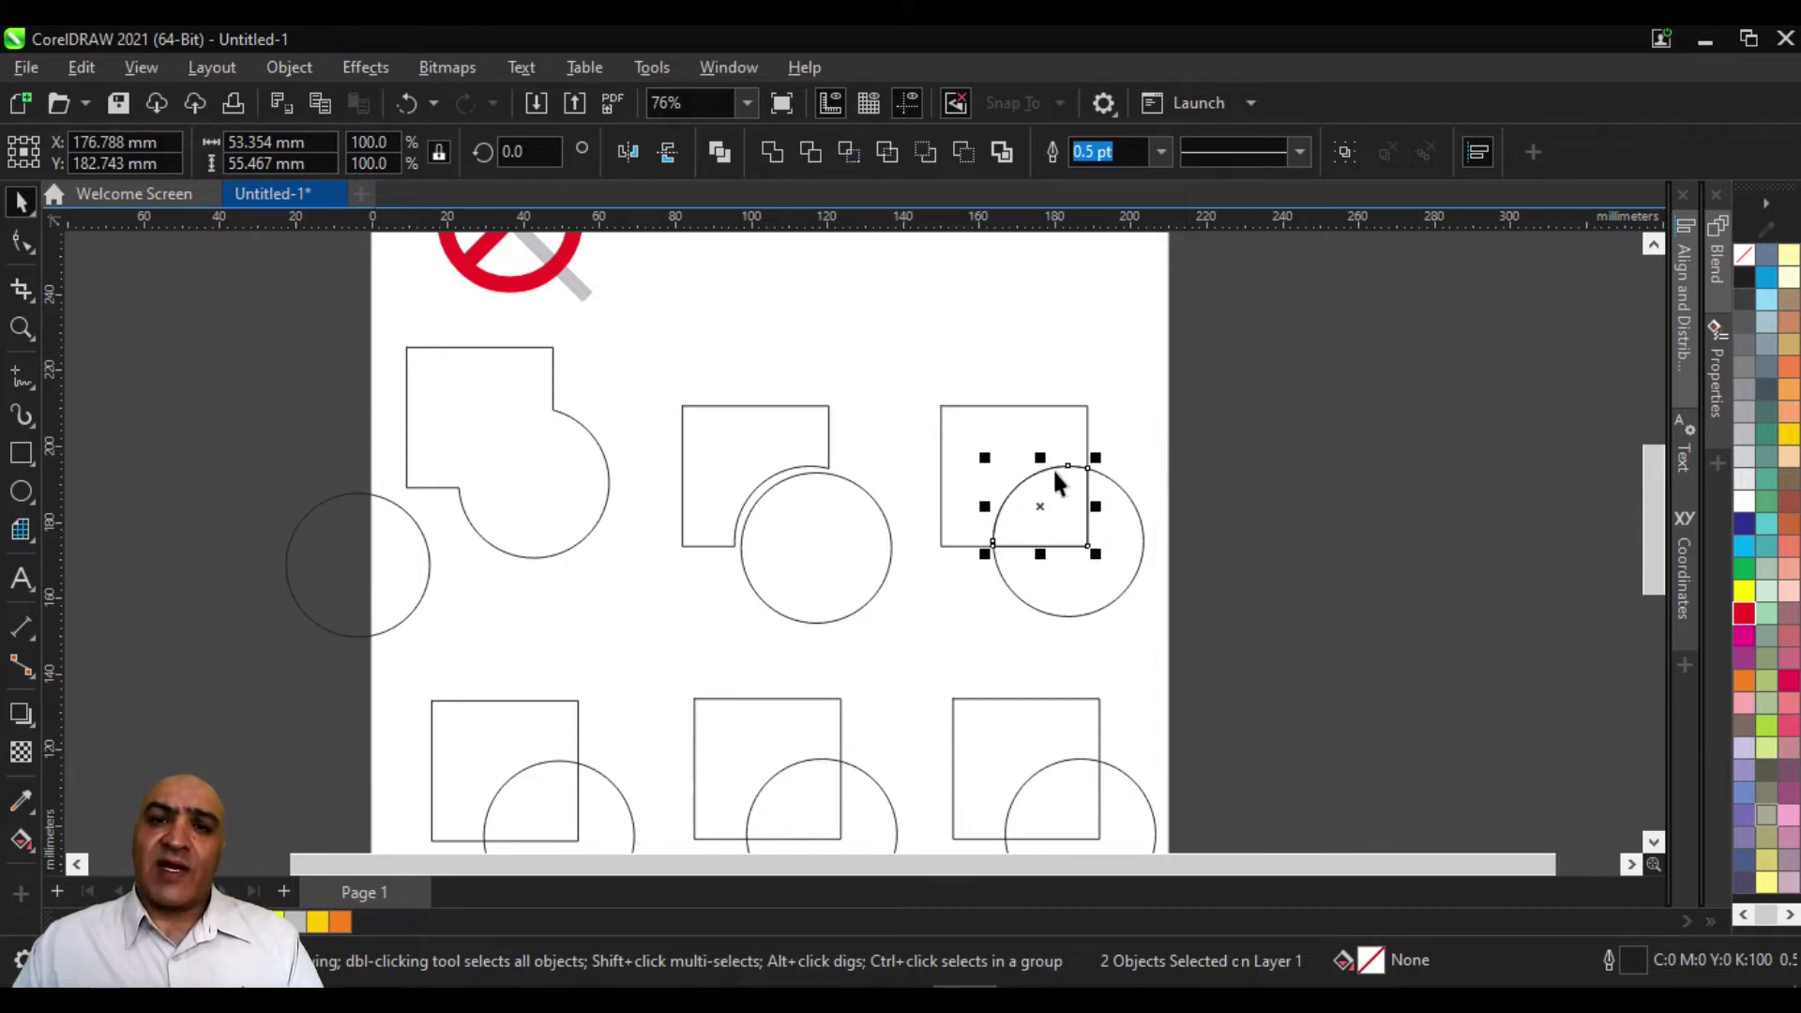
left_click_drag(1044, 510, 1073, 344)
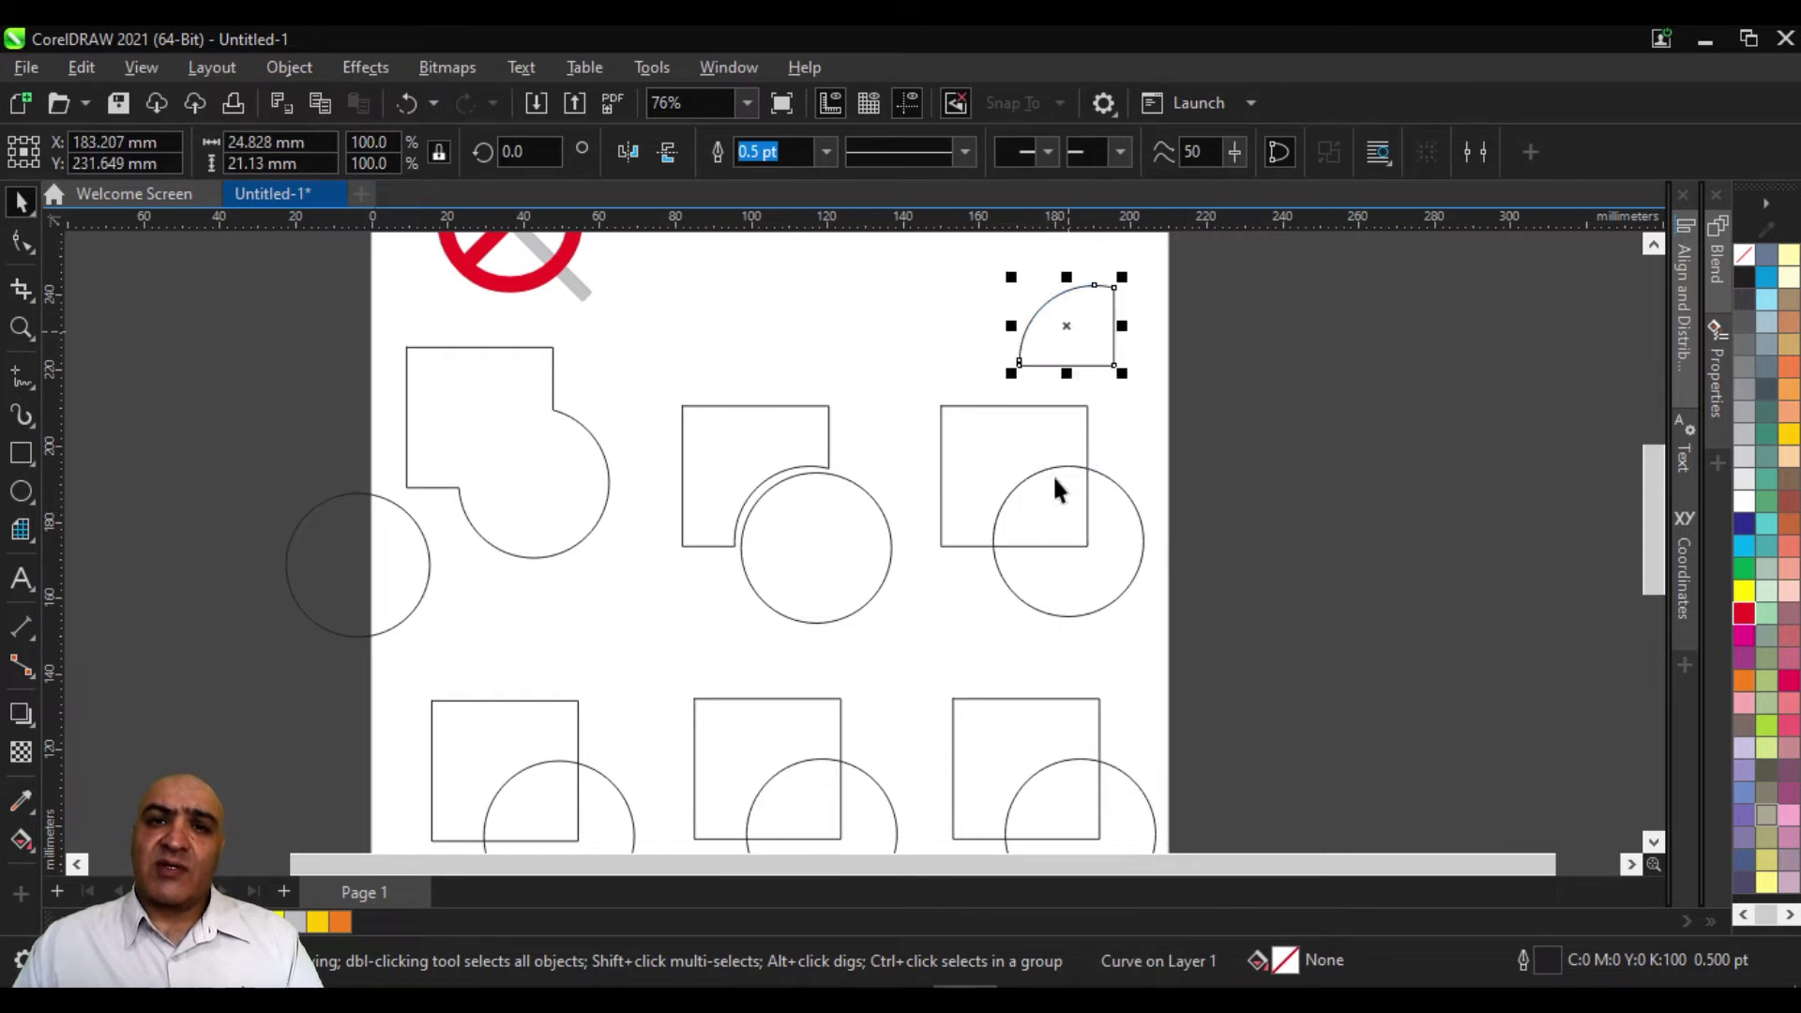
Separate the third pair's rectangle and circle and delete the intersection piece
left_click_drag(1036, 474, 939, 330)
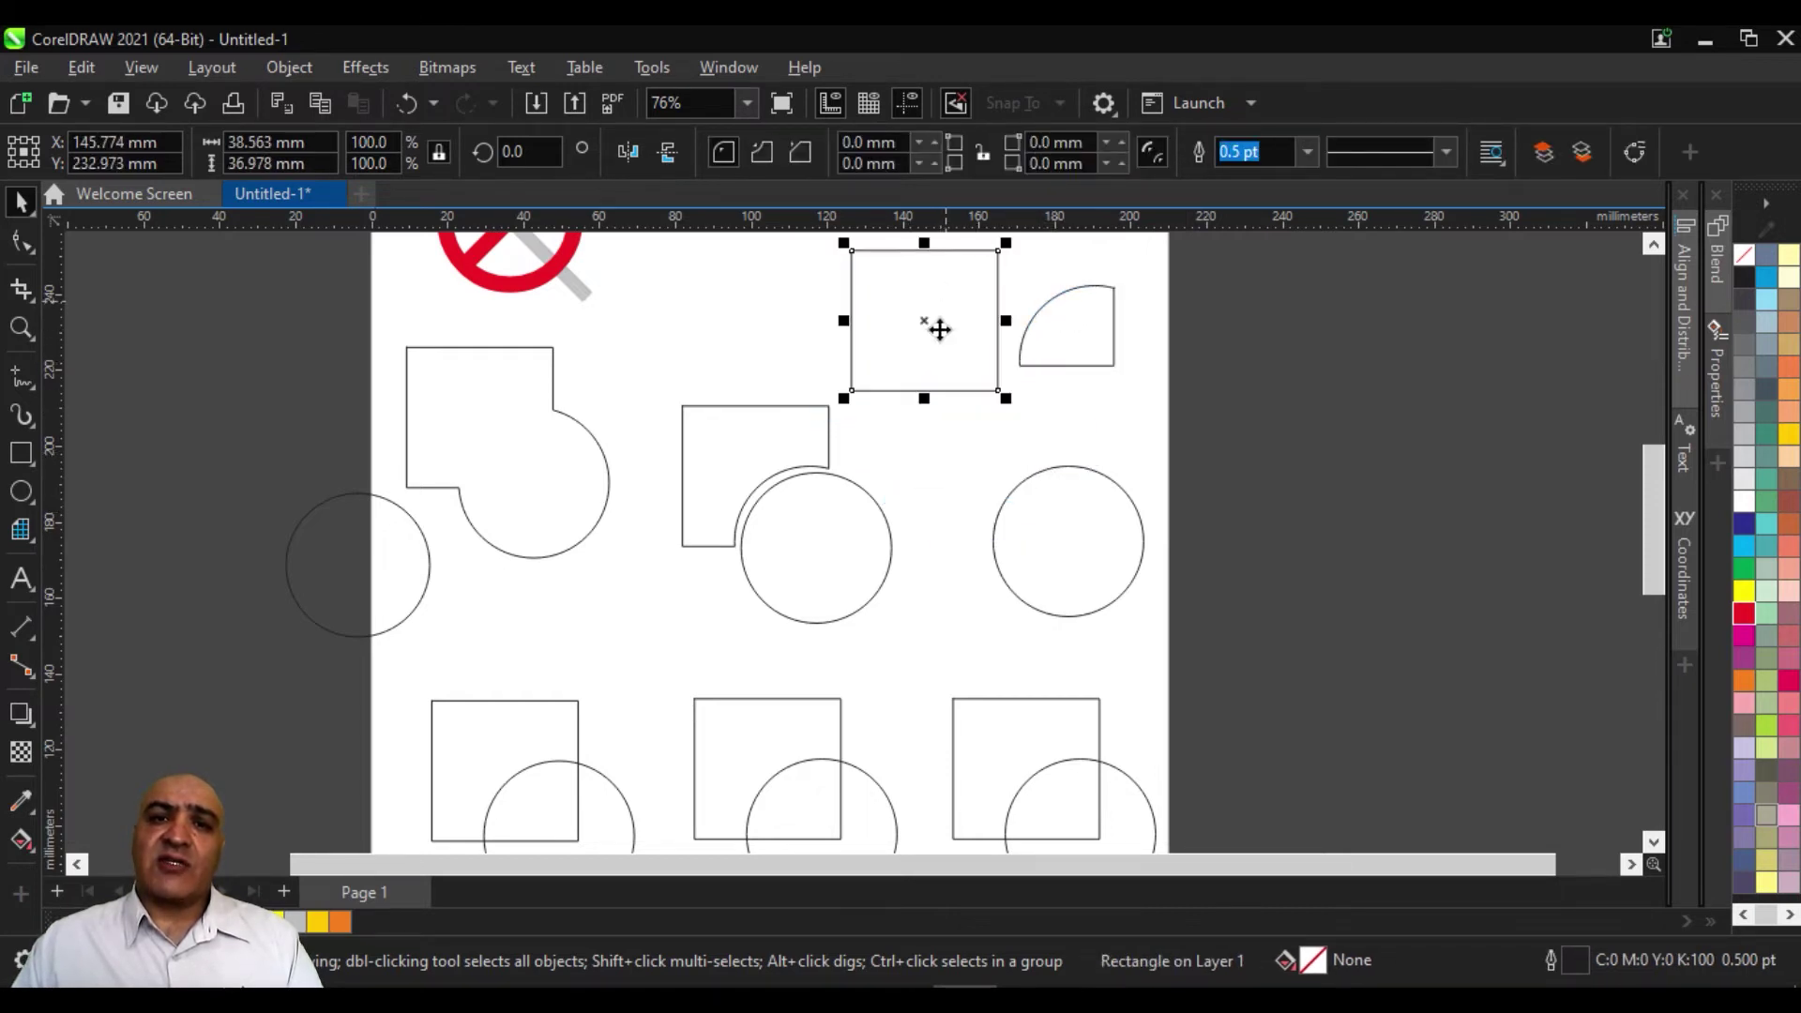
left_click_drag(1065, 534, 1146, 472)
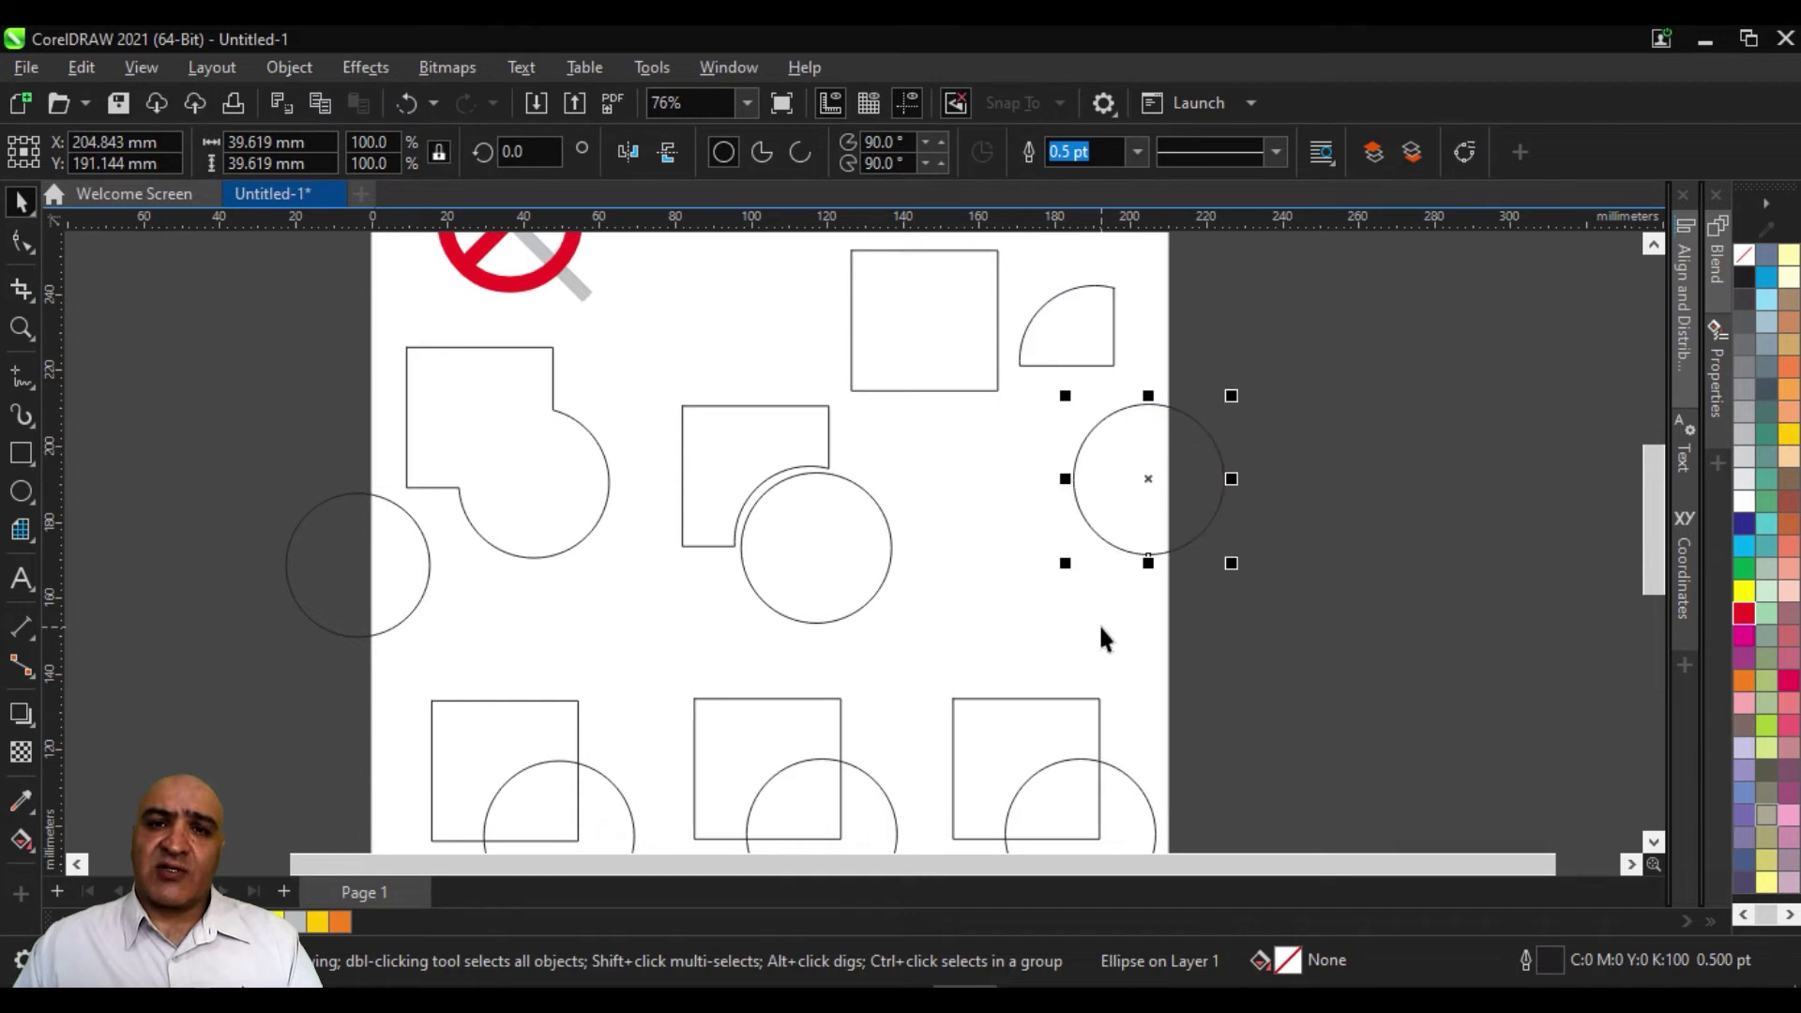
left_click(1093, 310)
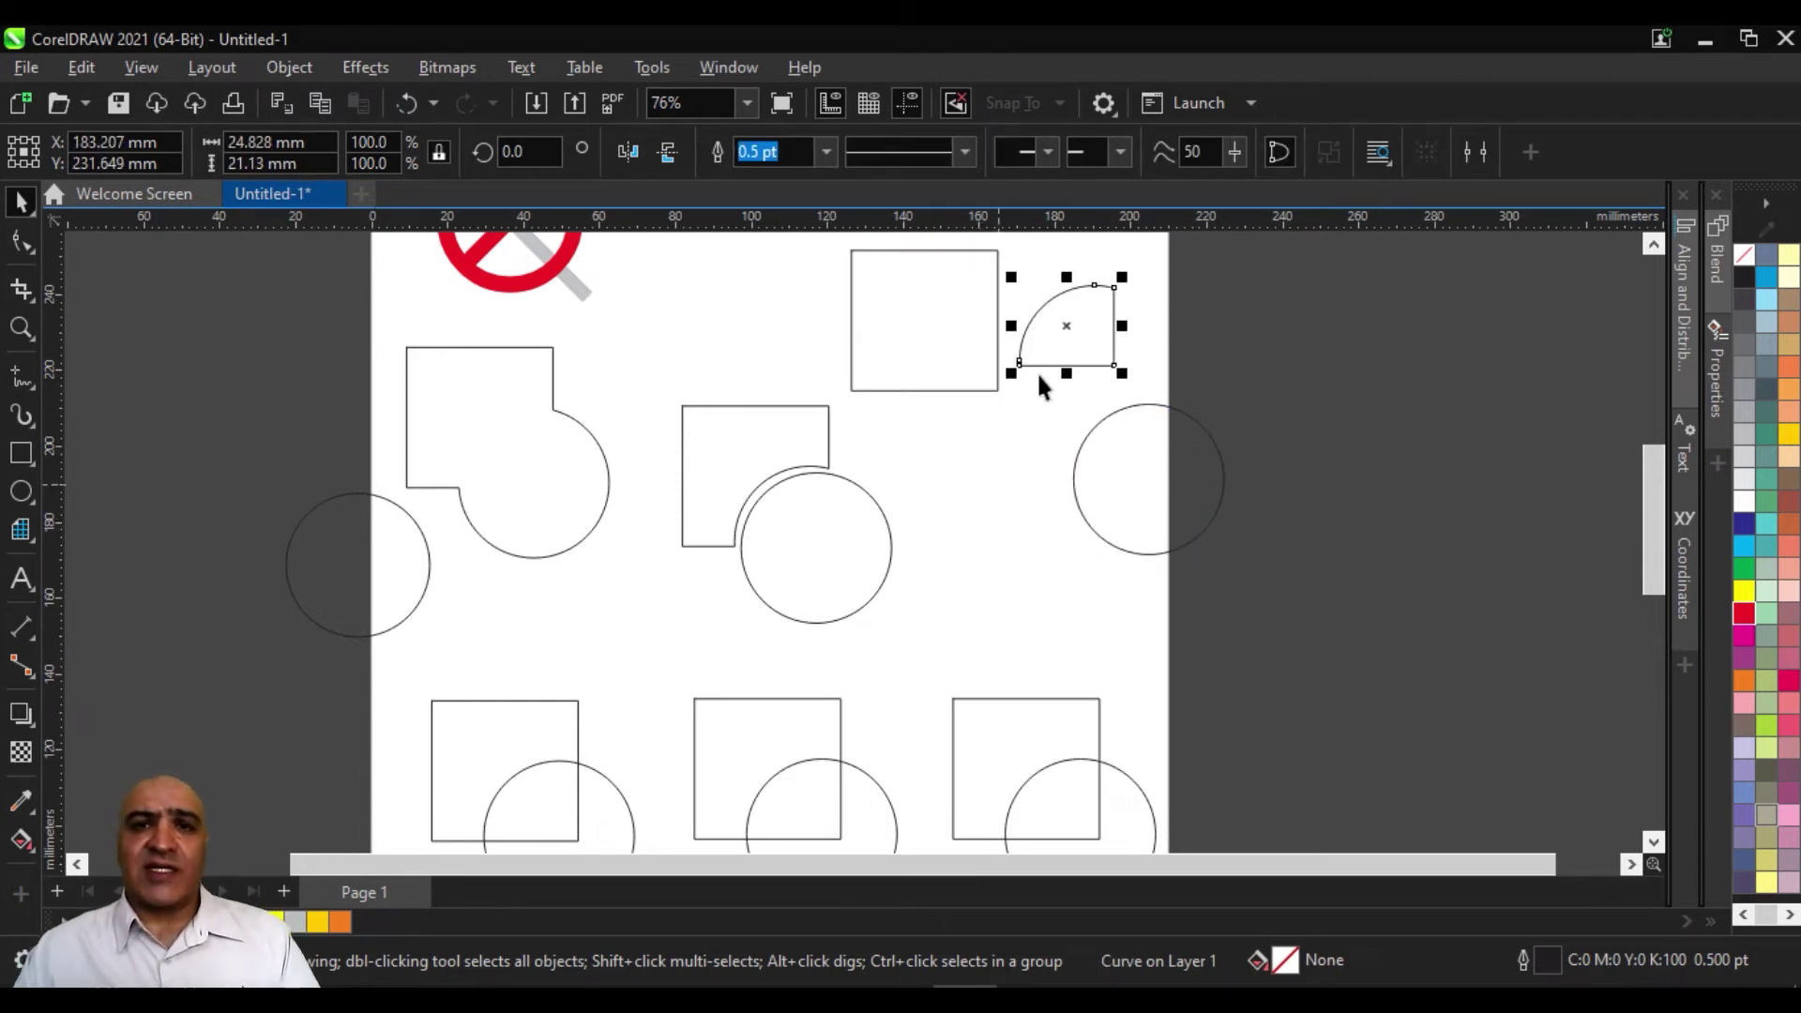
key("Delete")
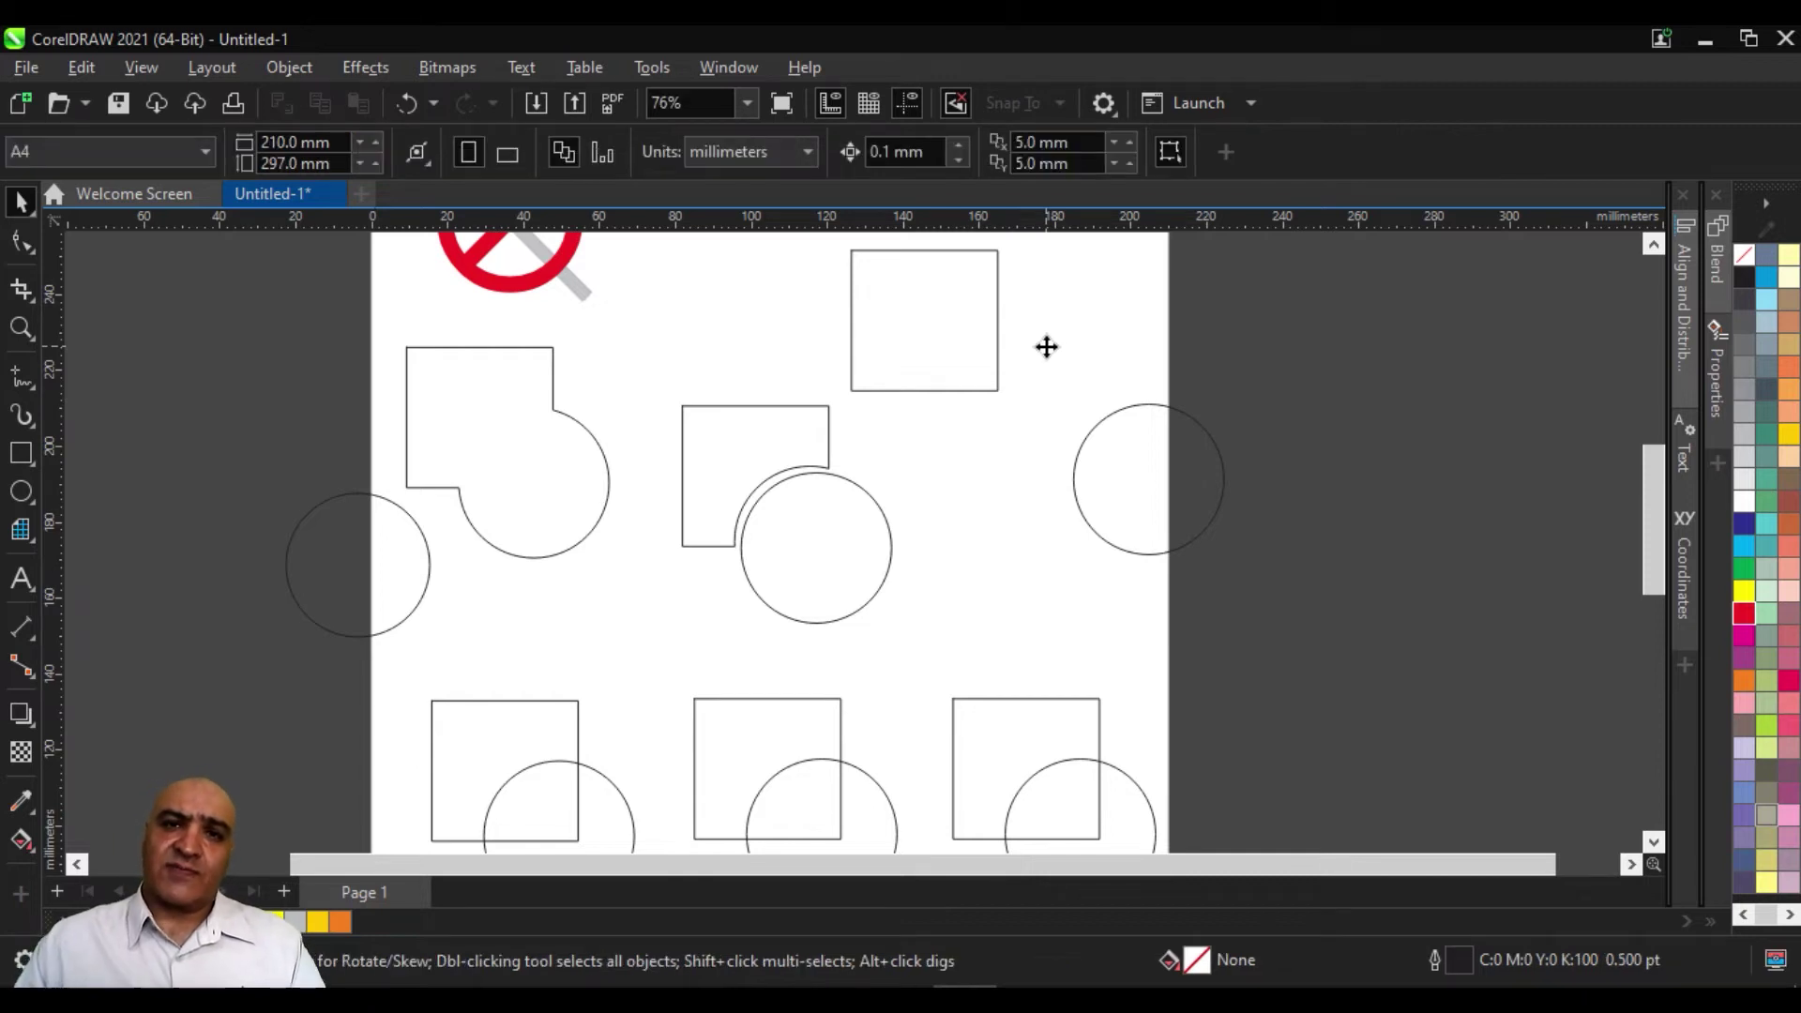
Move the separated circle and rectangle back together so that they overlap again as the upper row's third pair
left_click_drag(1139, 485, 1060, 536)
left_click_drag(908, 323, 1004, 466)
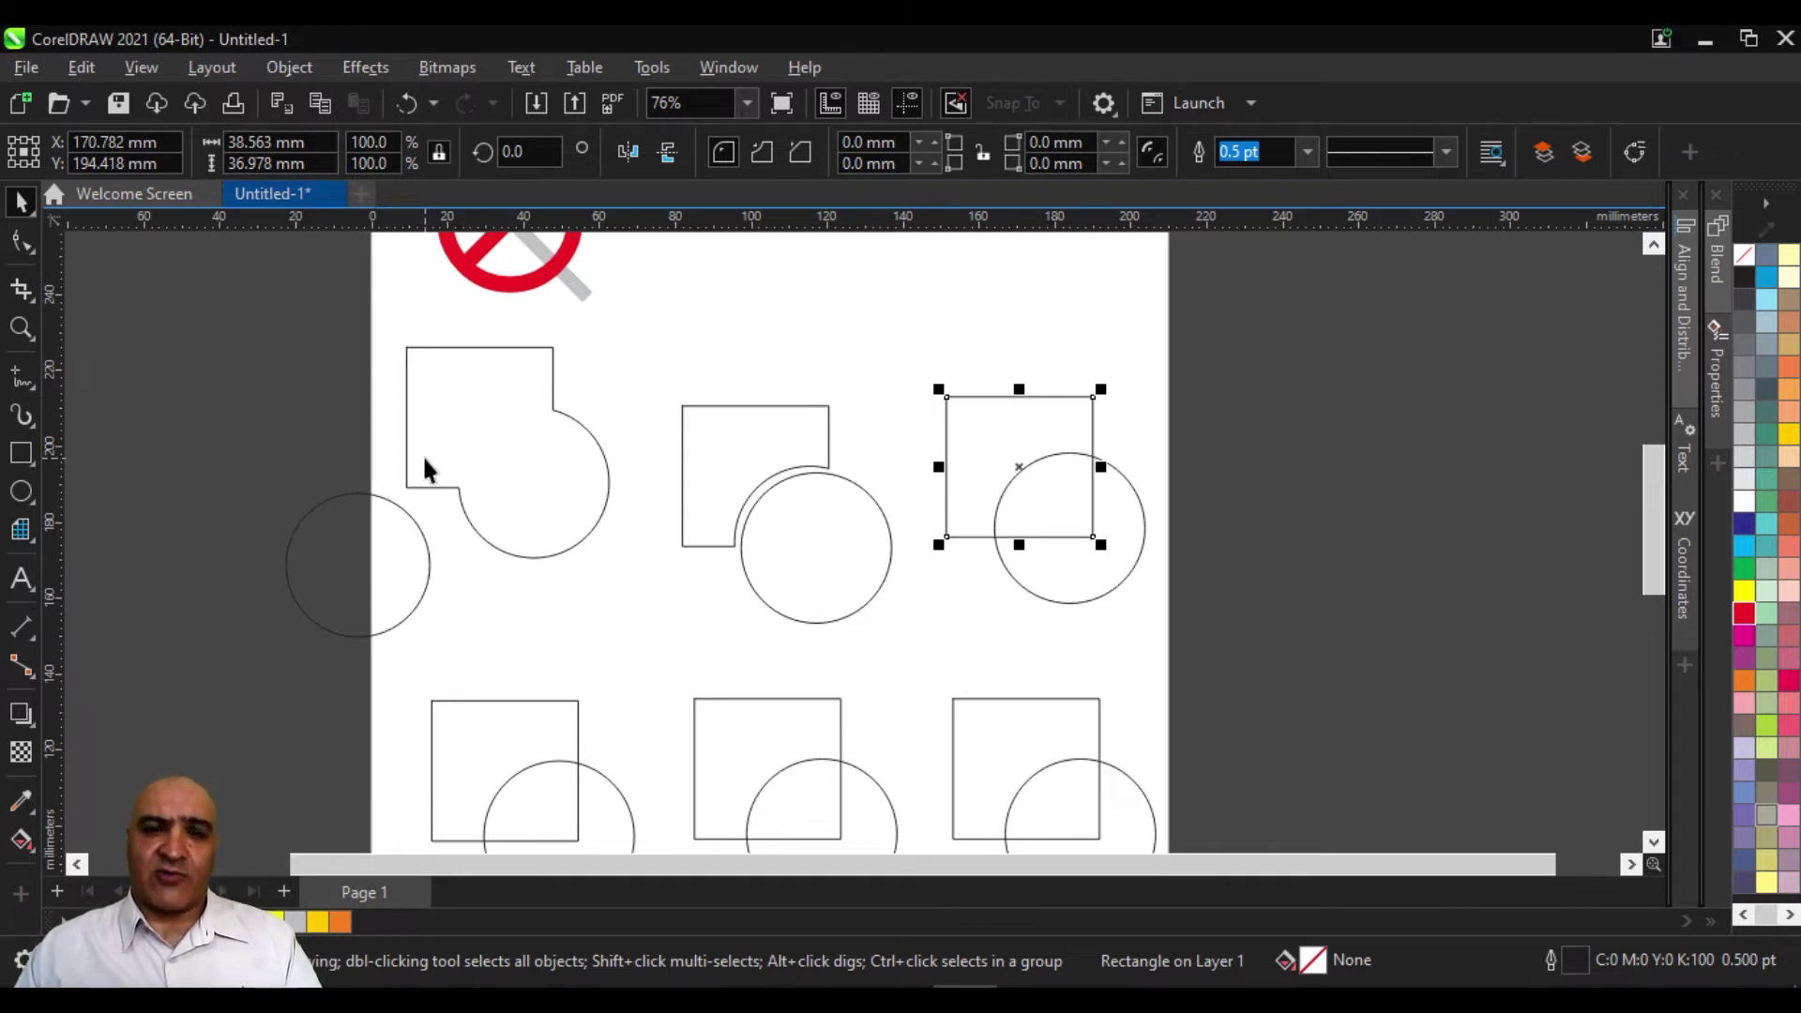
left_click(1154, 343)
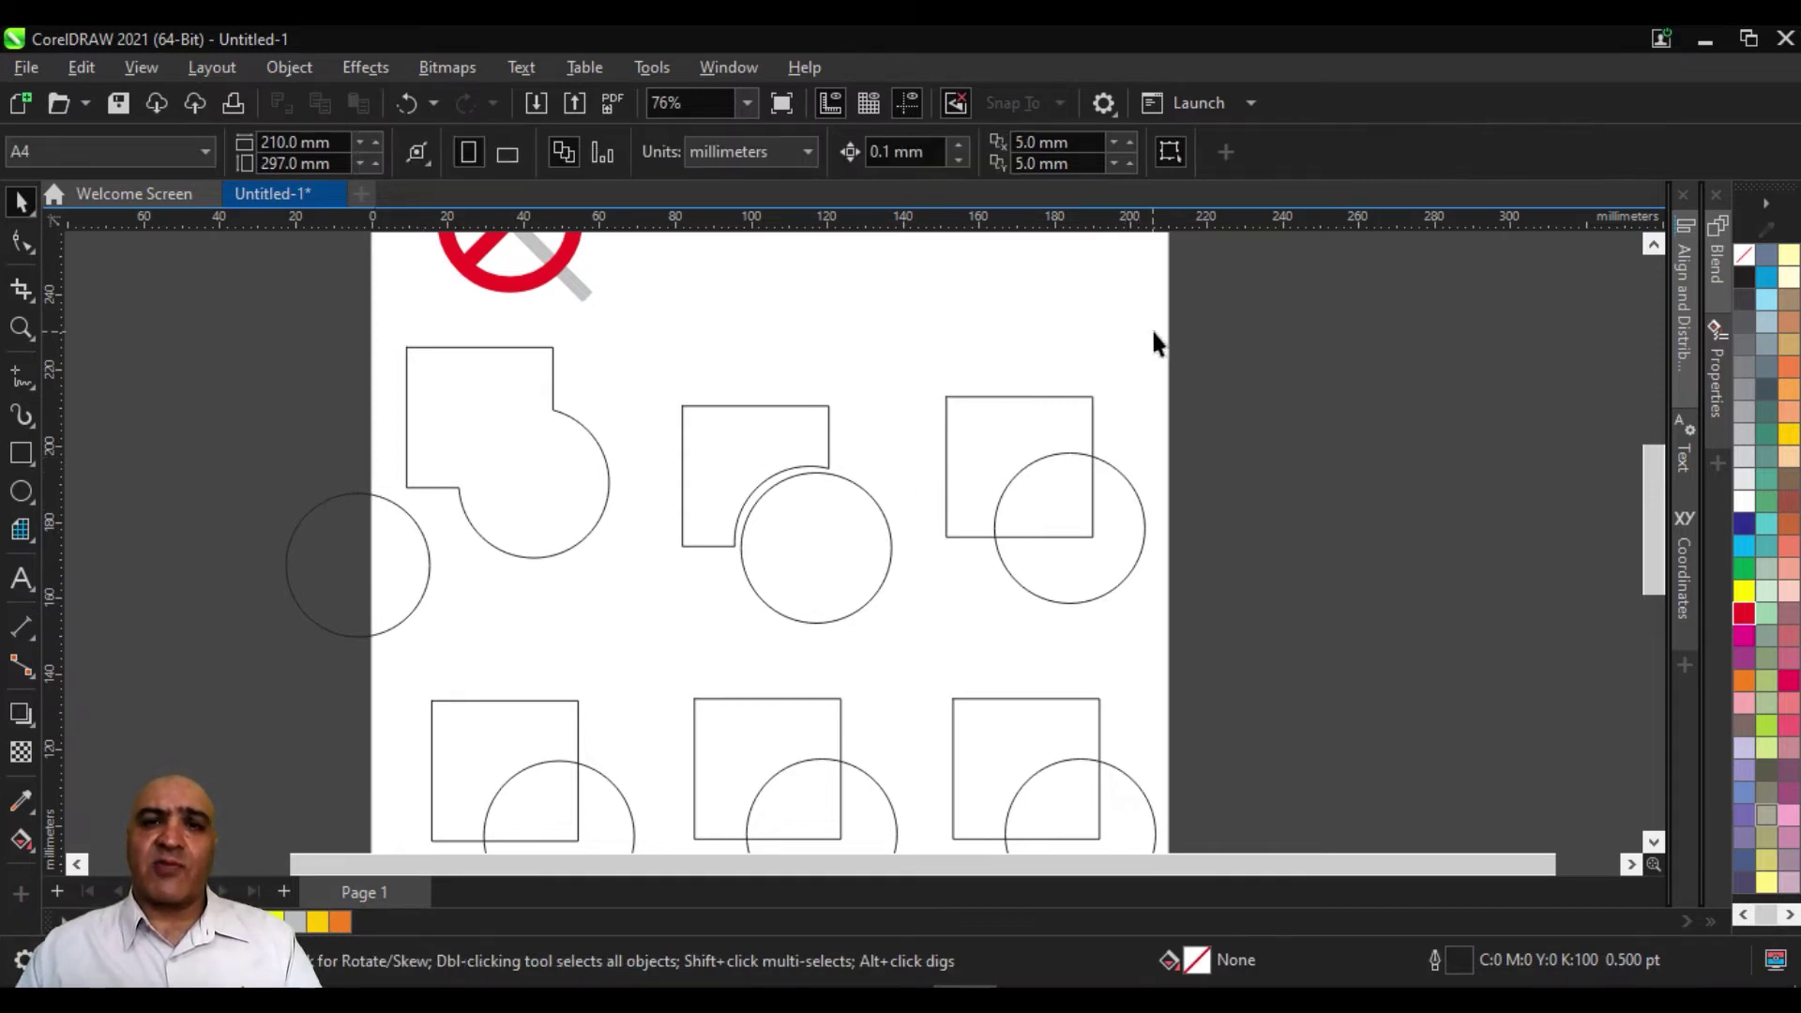
Create an Intersect piece from the re-overlapped rectangle and circle and place it just above them
left_click_drag(1050, 608, 962, 626)
left_click_drag(933, 629, 933, 628)
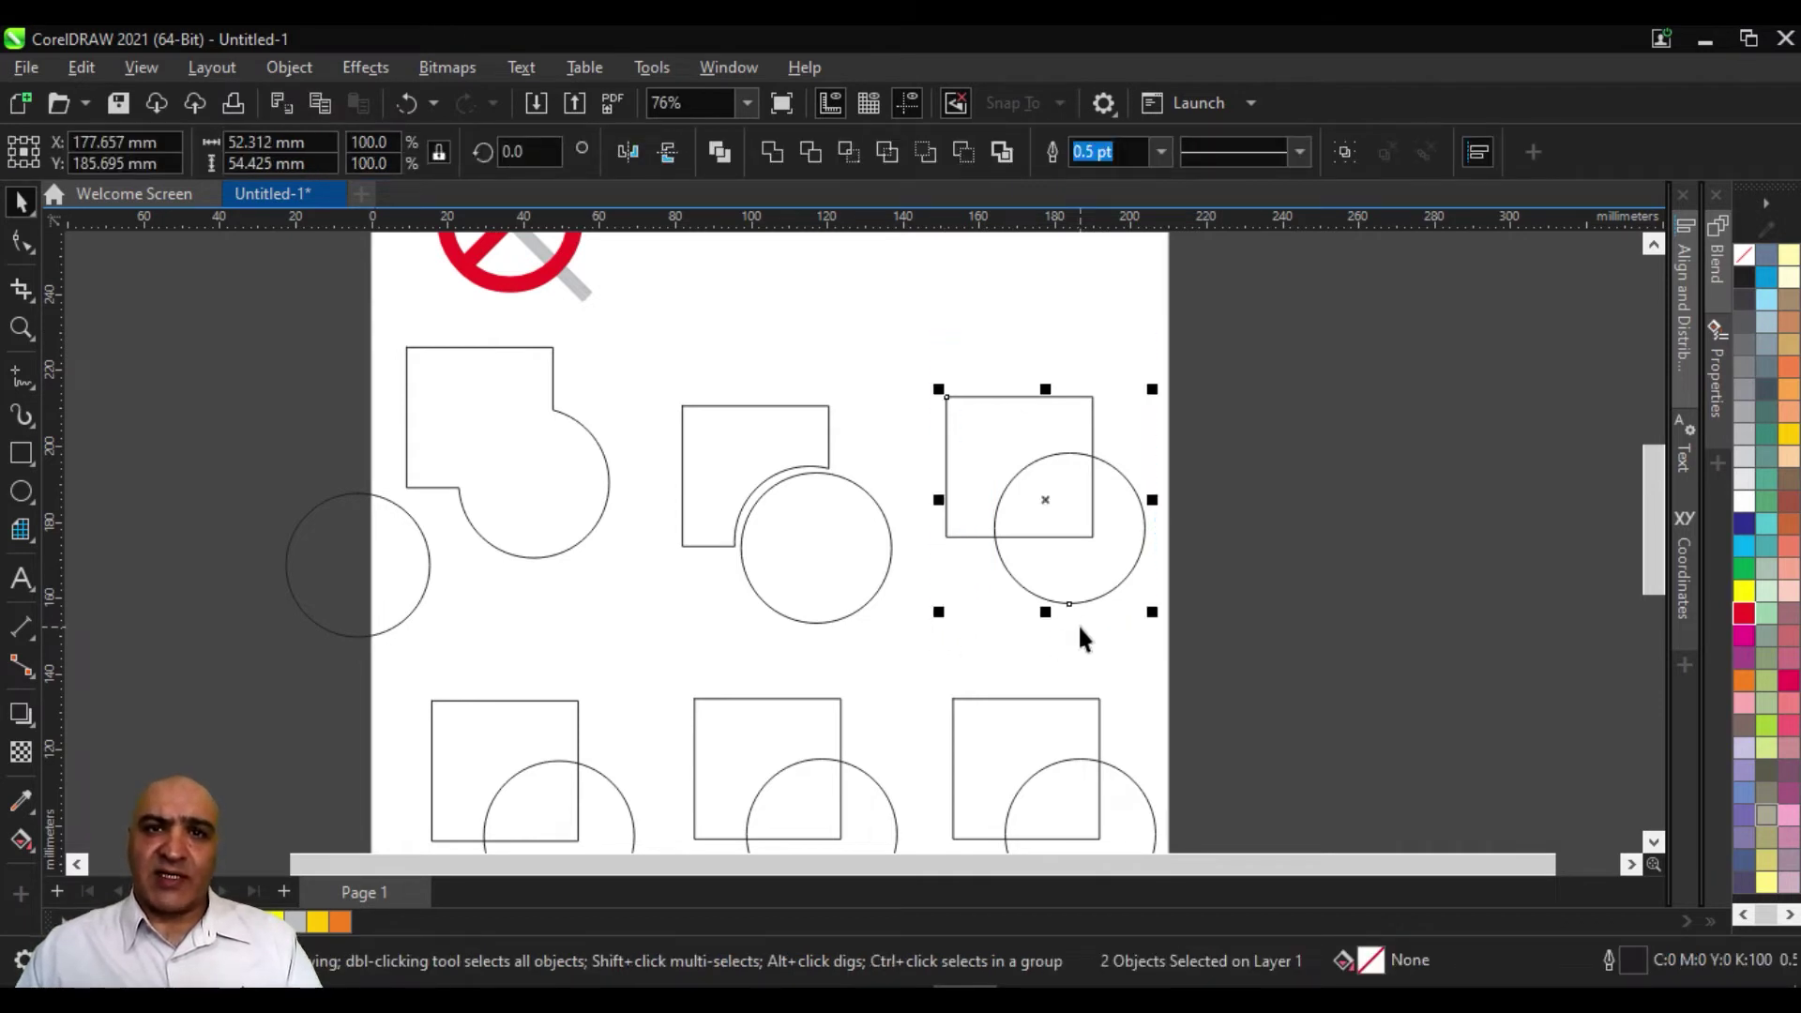
left_click(844, 150)
left_click_drag(1053, 503, 1085, 304)
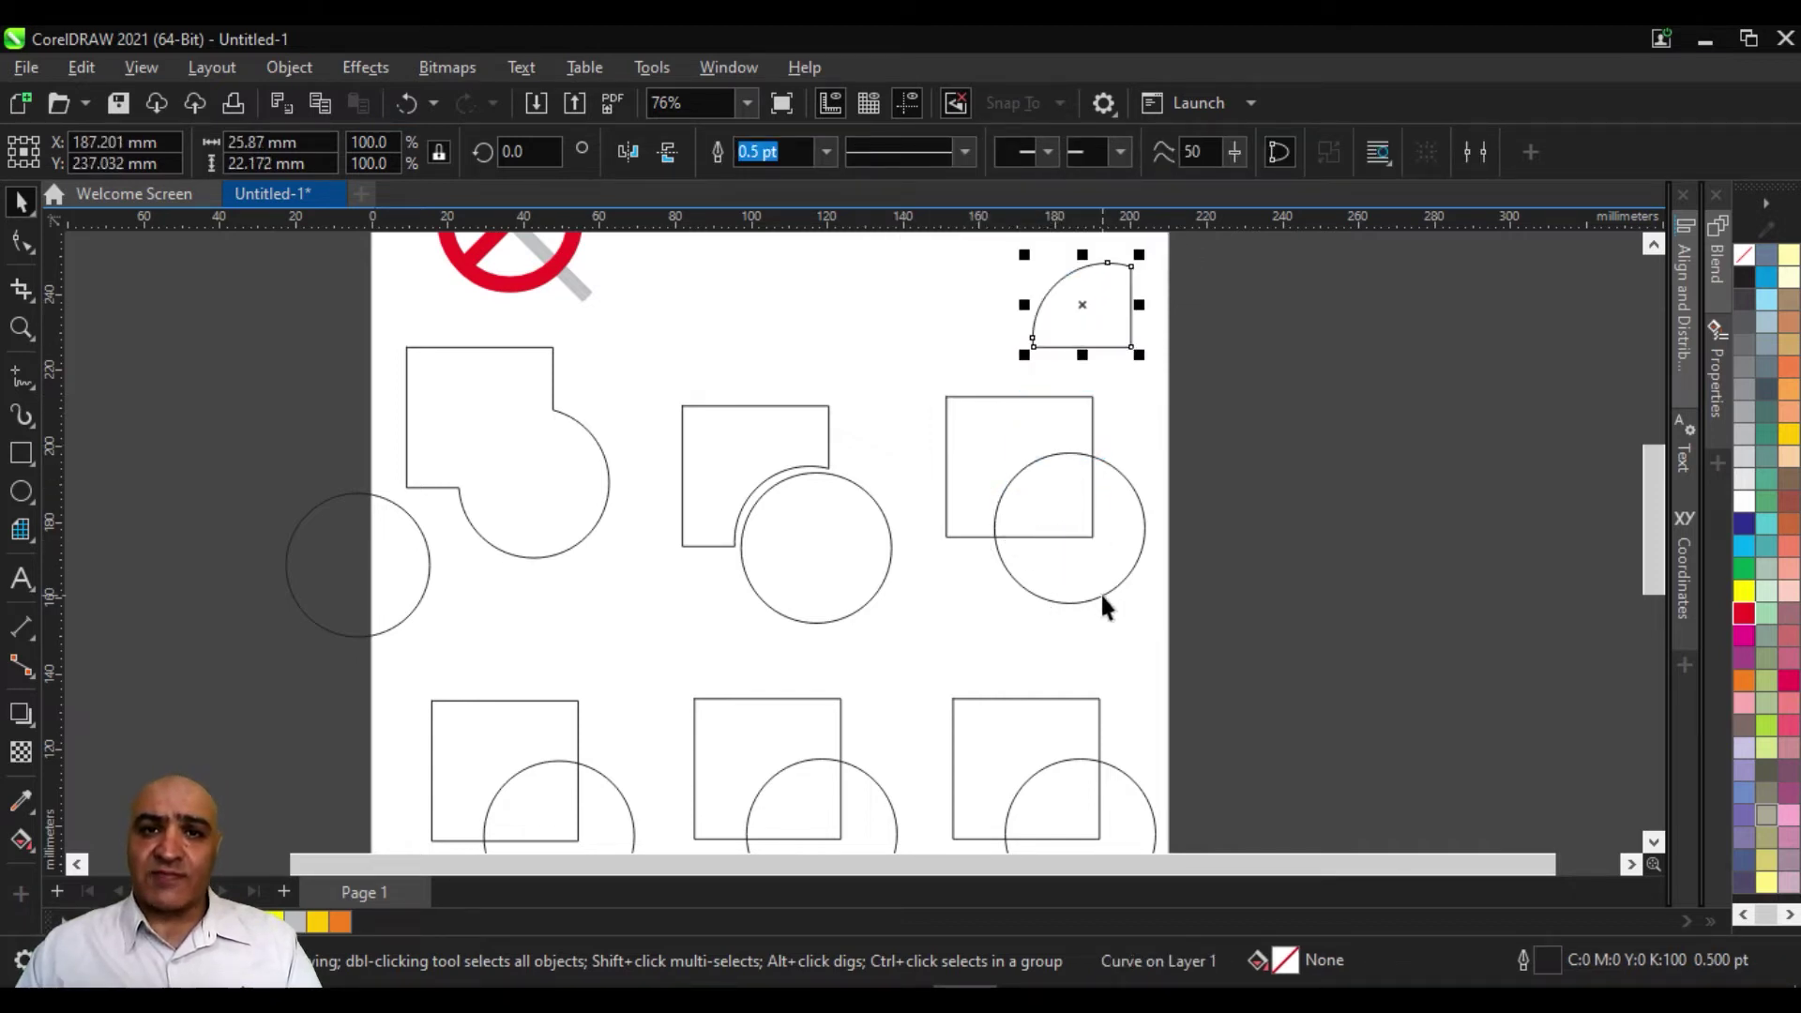
Apply Front Minus Back to the lower row's first rectangle-circle pair and Back Minus Front to its middle pair
left_click_drag(958, 619, 1093, 435)
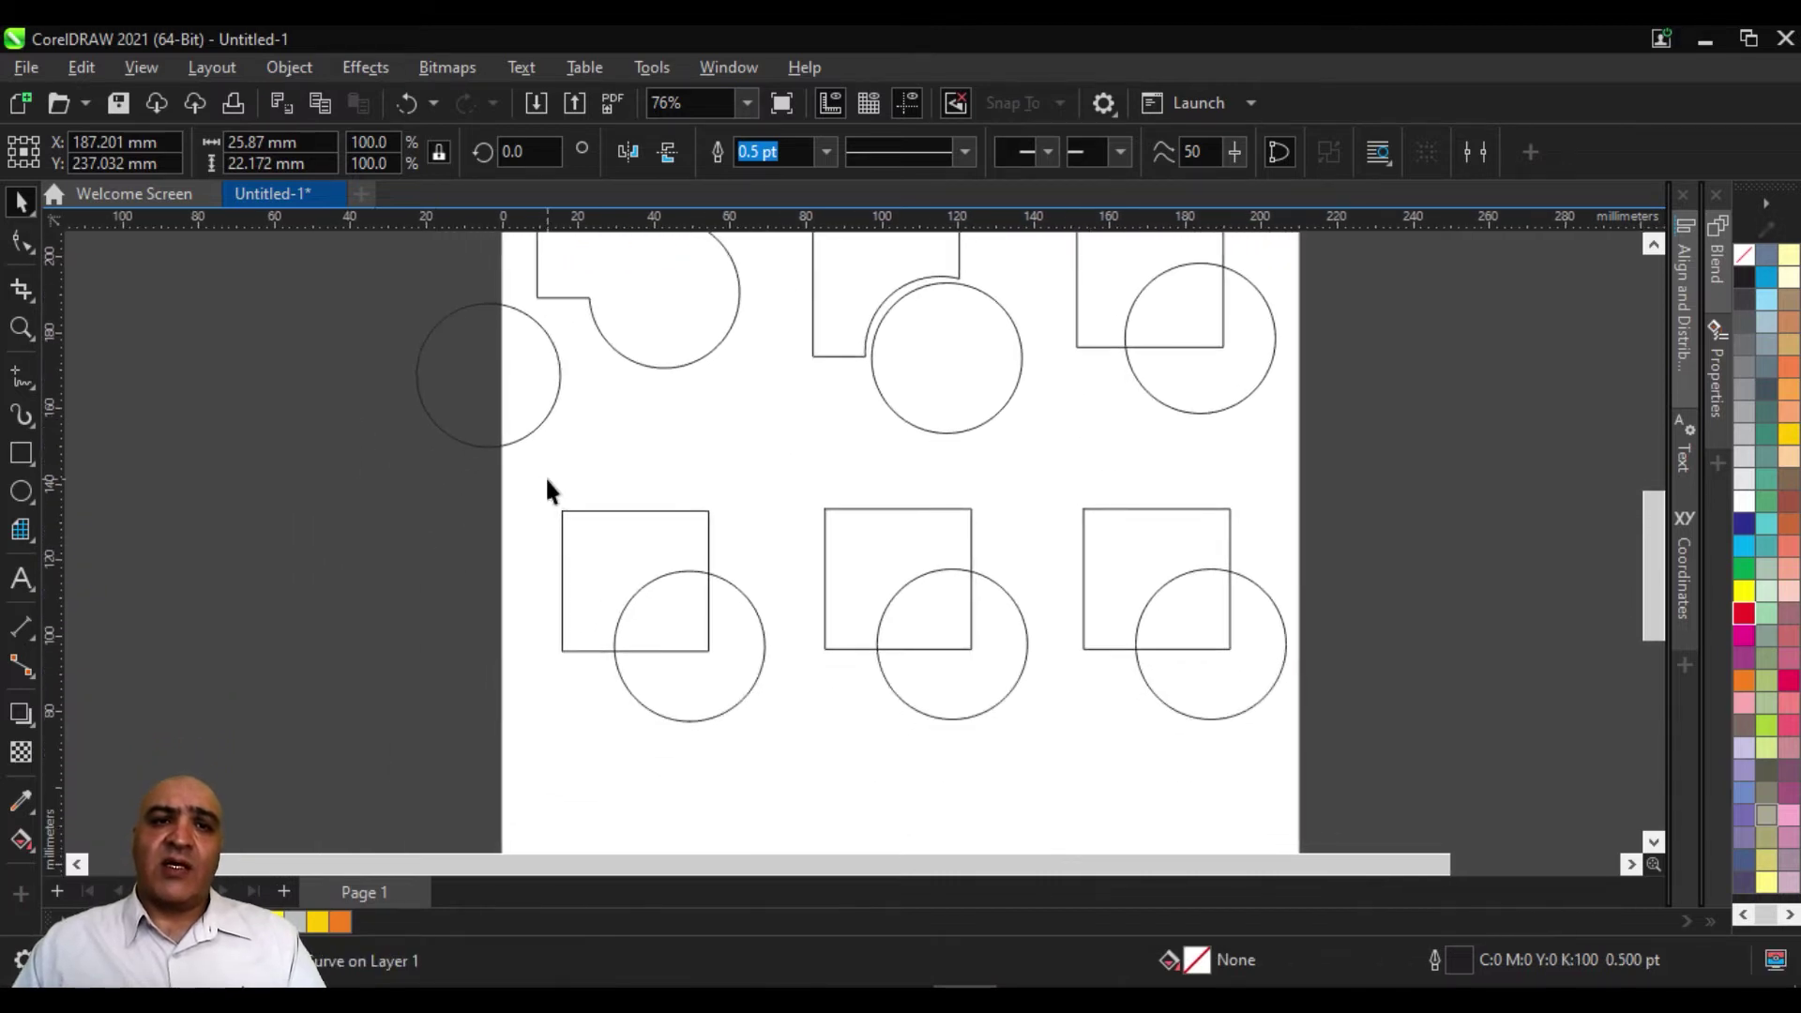
left_click_drag(816, 775, 820, 778)
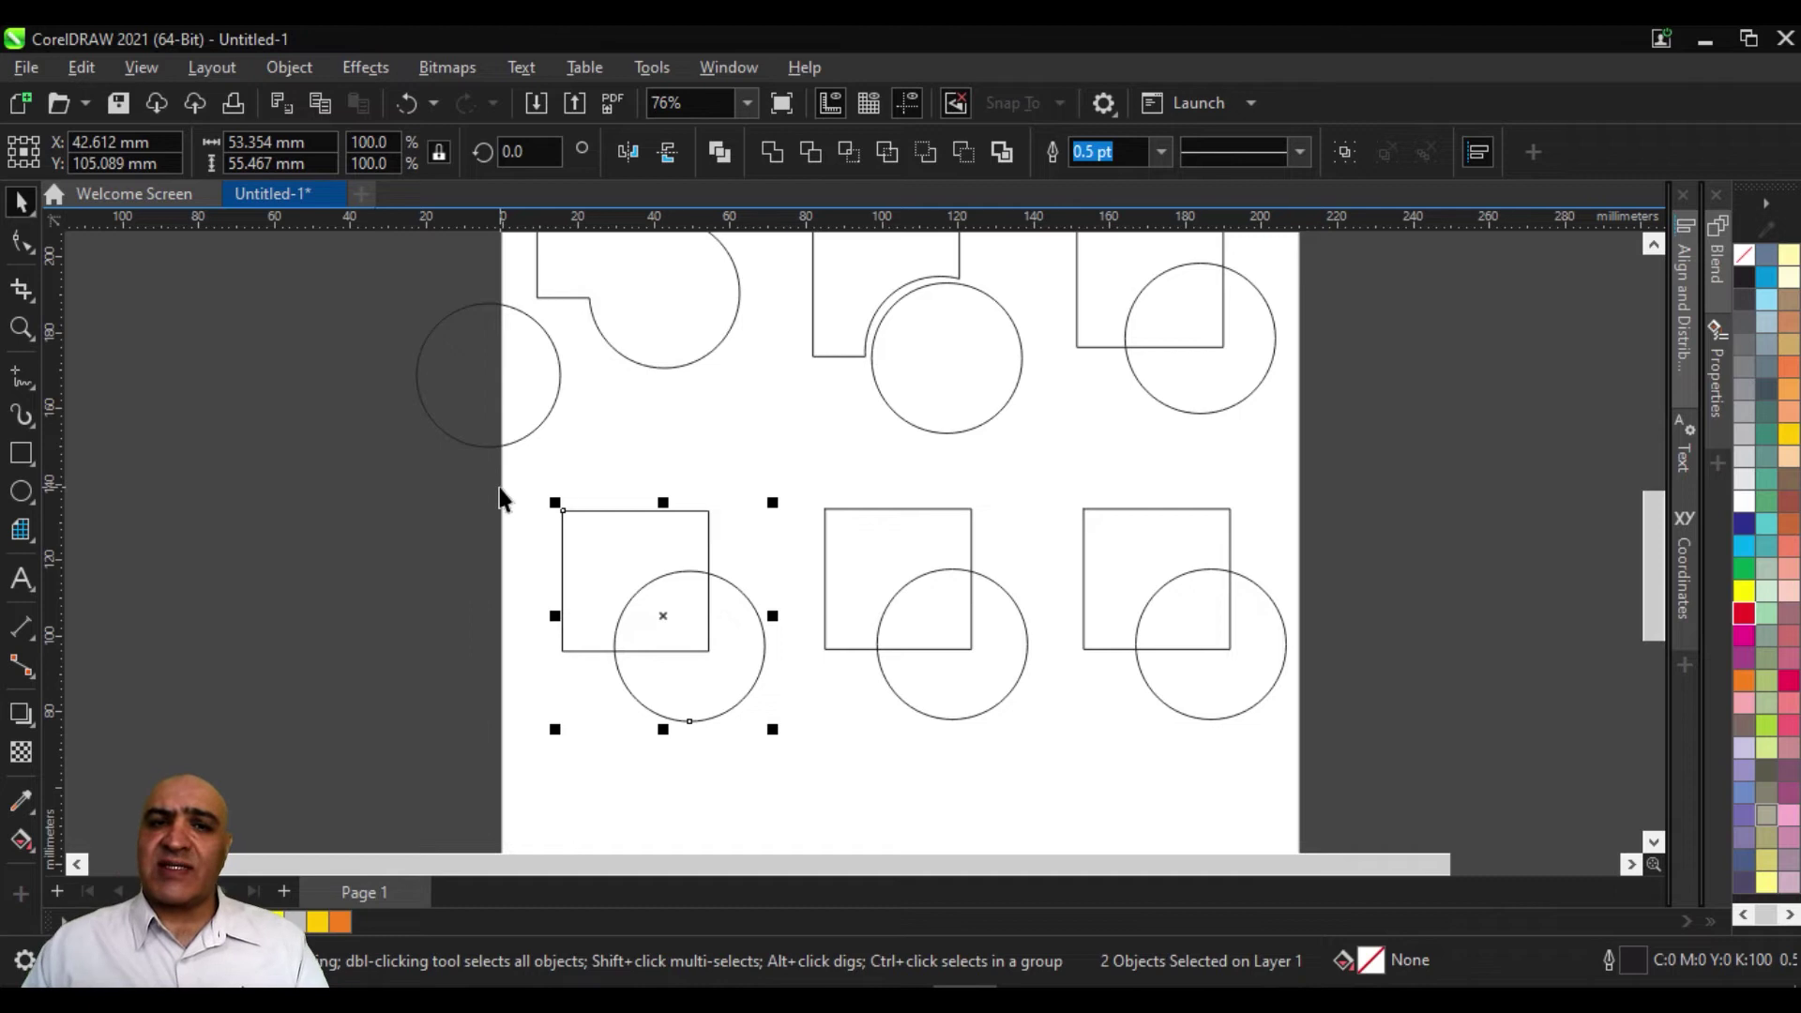
left_click(925, 153)
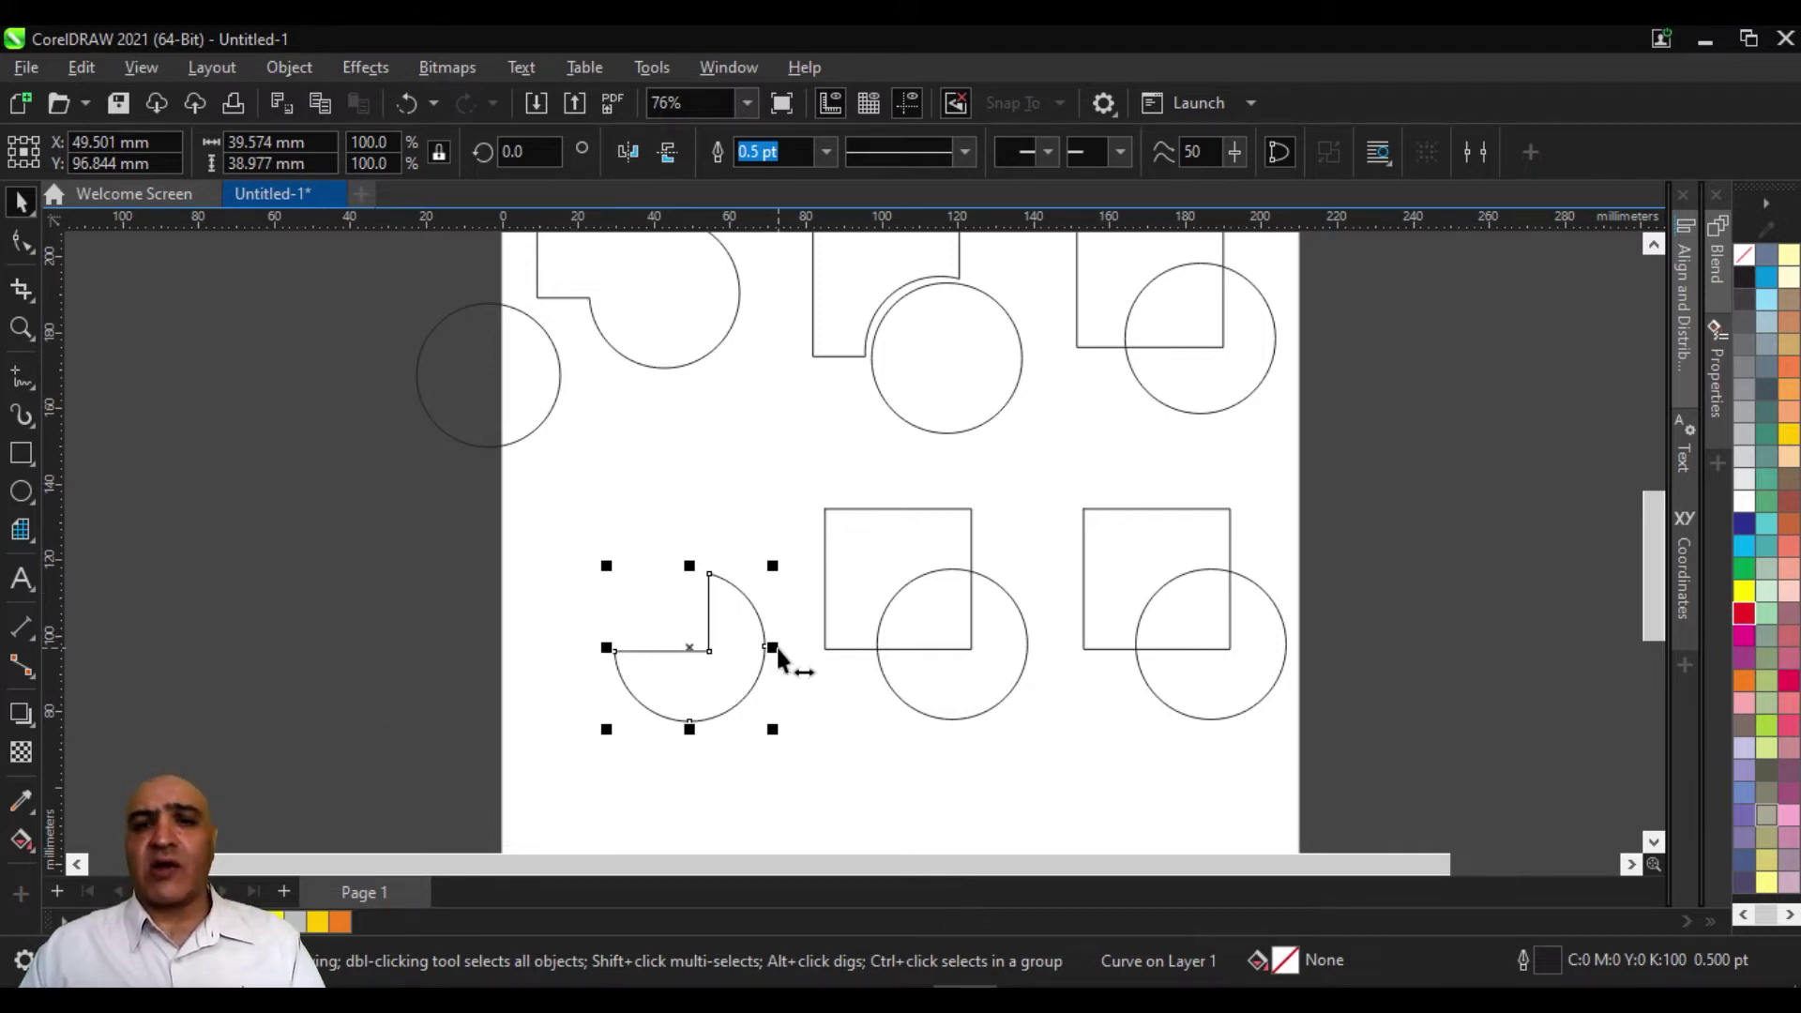
left_click_drag(808, 480, 1029, 756)
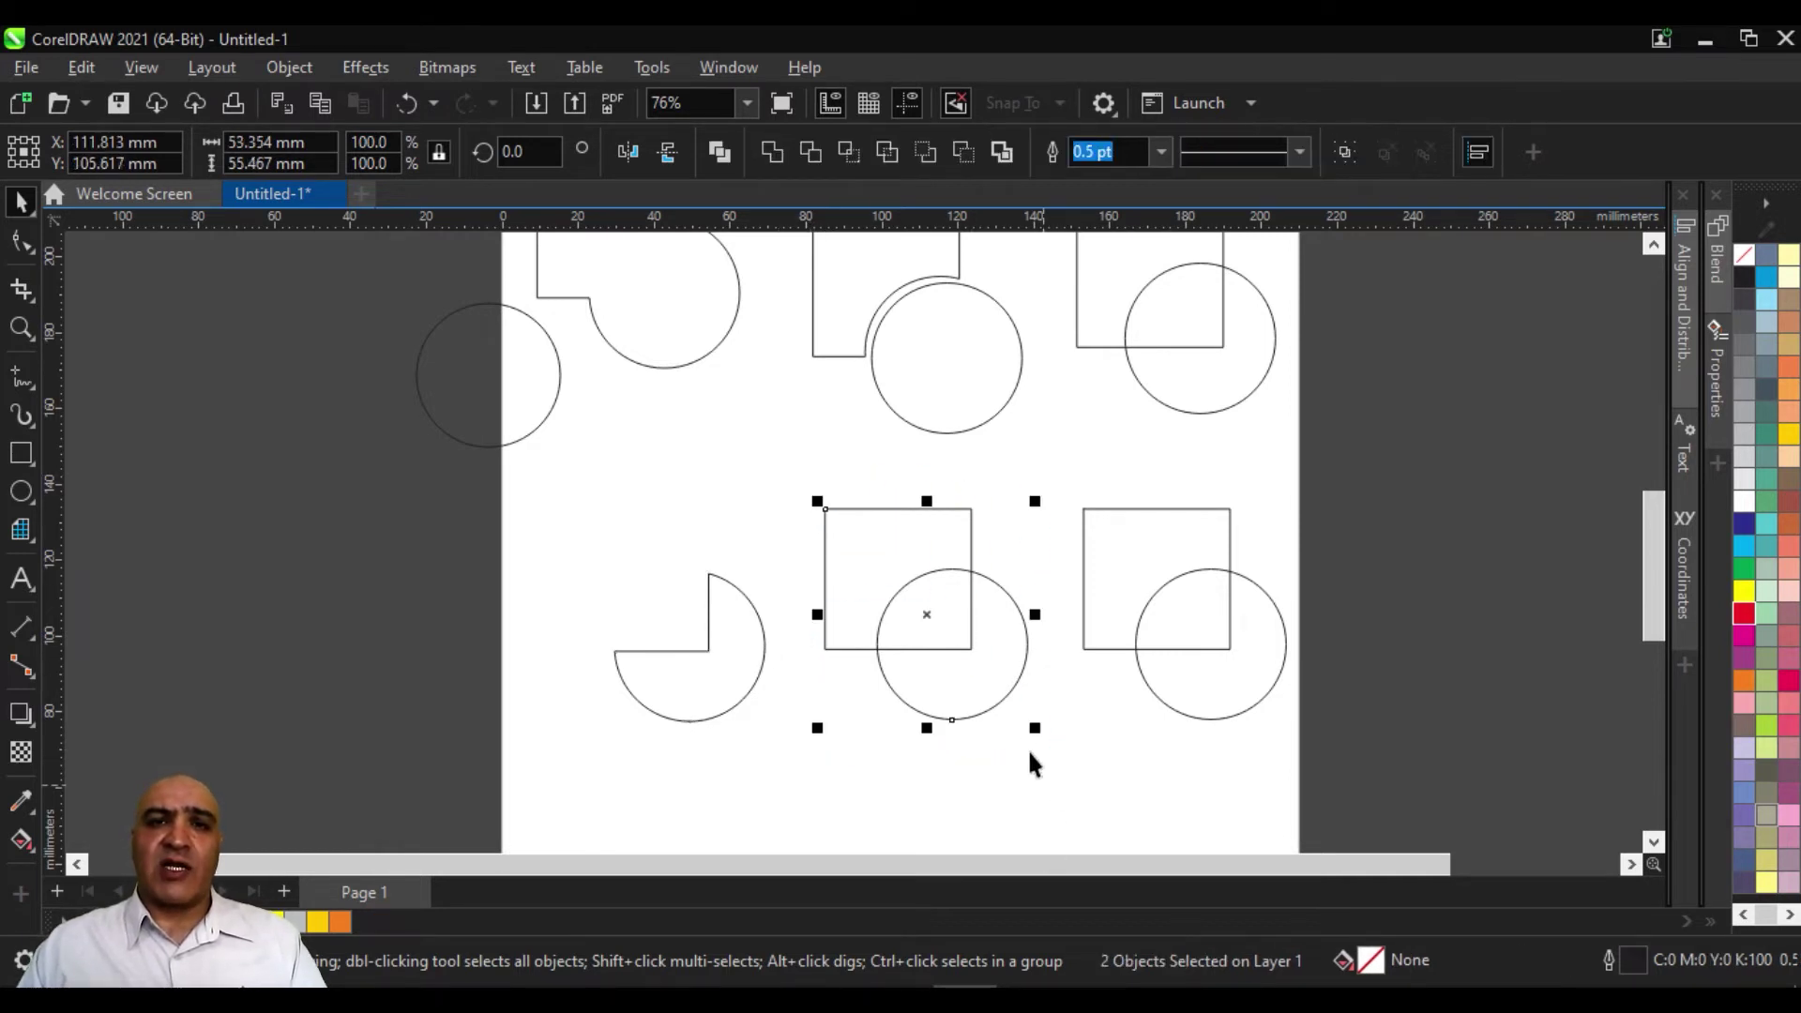
left_click(965, 151)
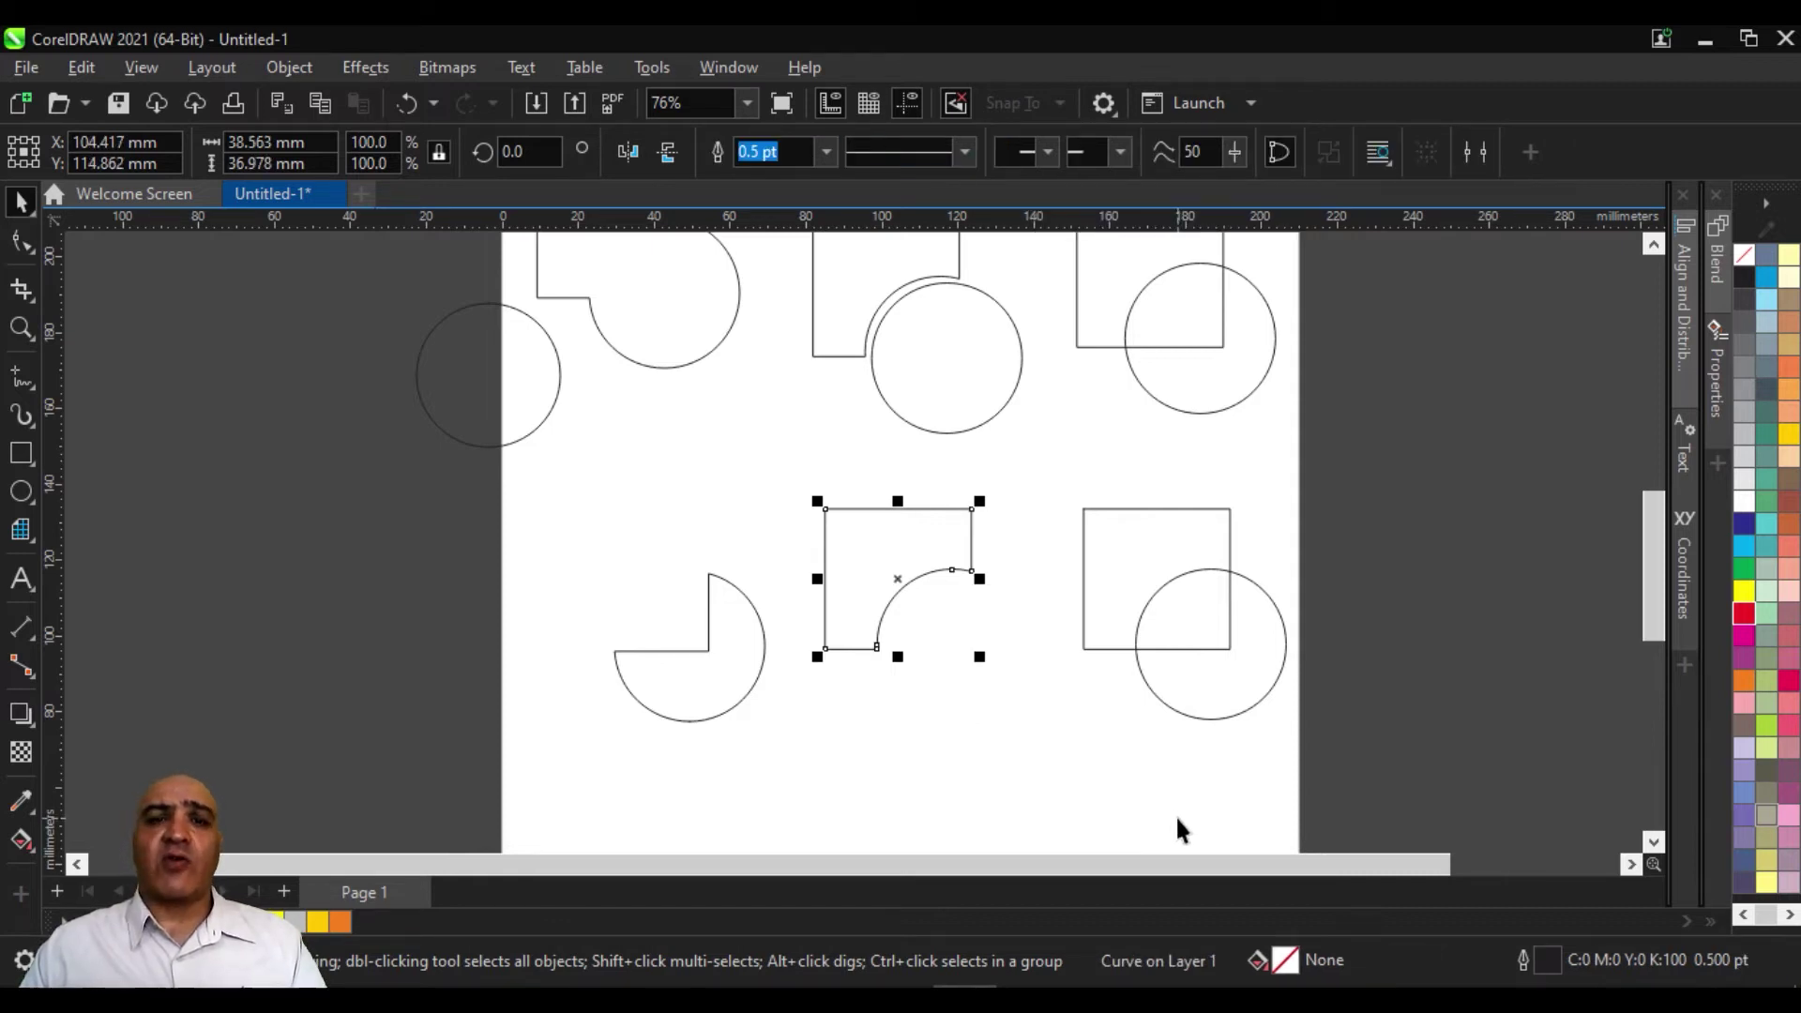
Shrink the circle beside the upper row's trimmed rectangle to about 36 mm wide, keeping it near the cut-out
left_click_drag(990, 538, 1013, 653)
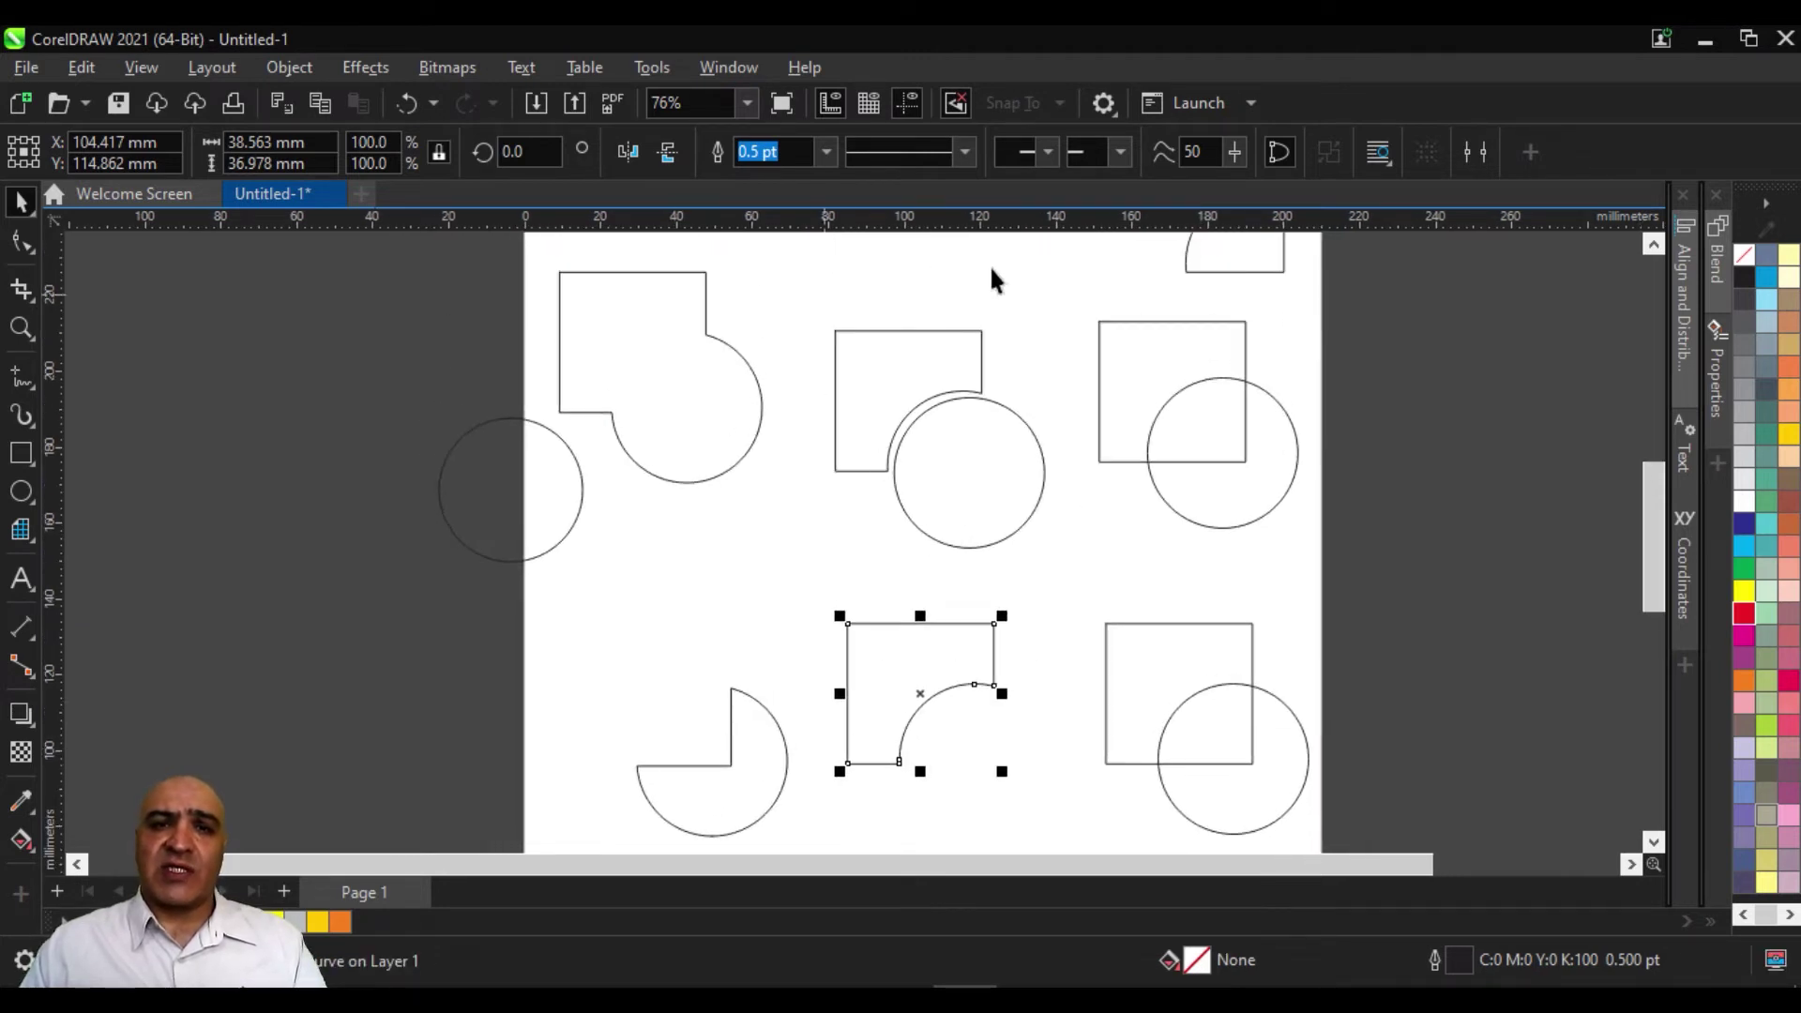
left_click(956, 474)
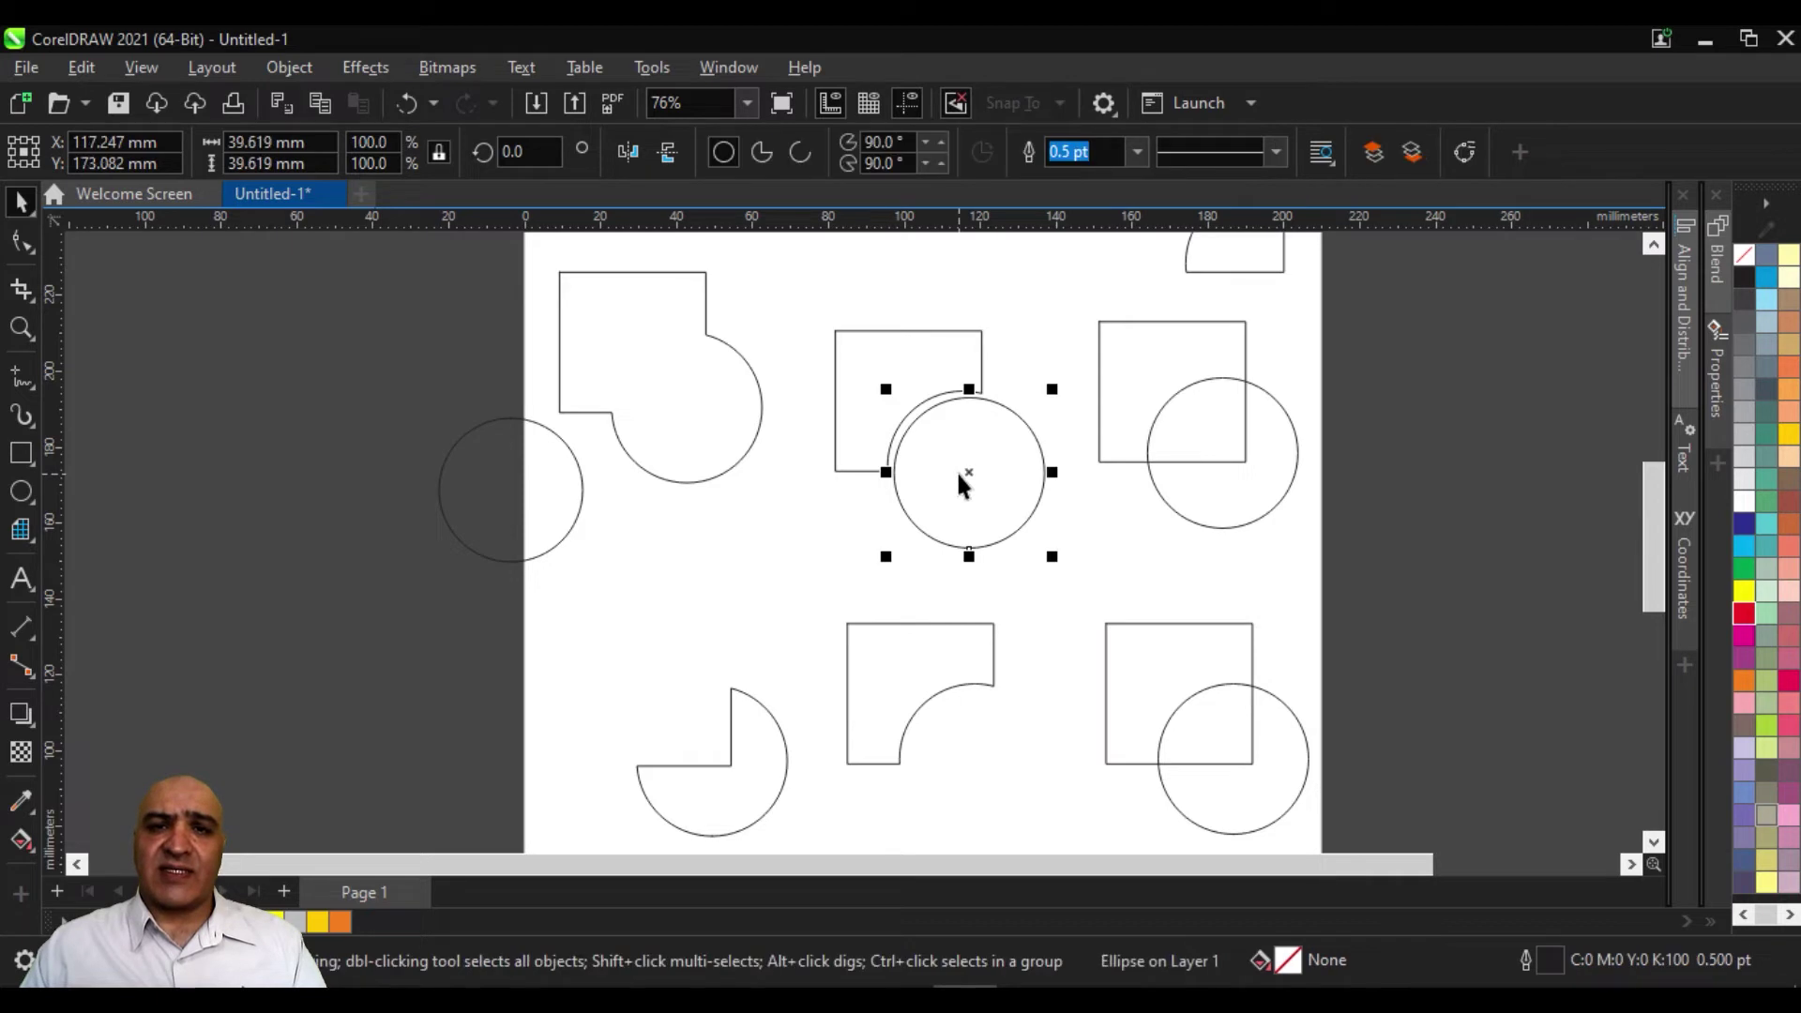
mouse_move(1054, 561)
left_mouse_down()
mouse_move(1025, 542)
mouse_move(1041, 554)
left_mouse_up()
left_click(869, 681)
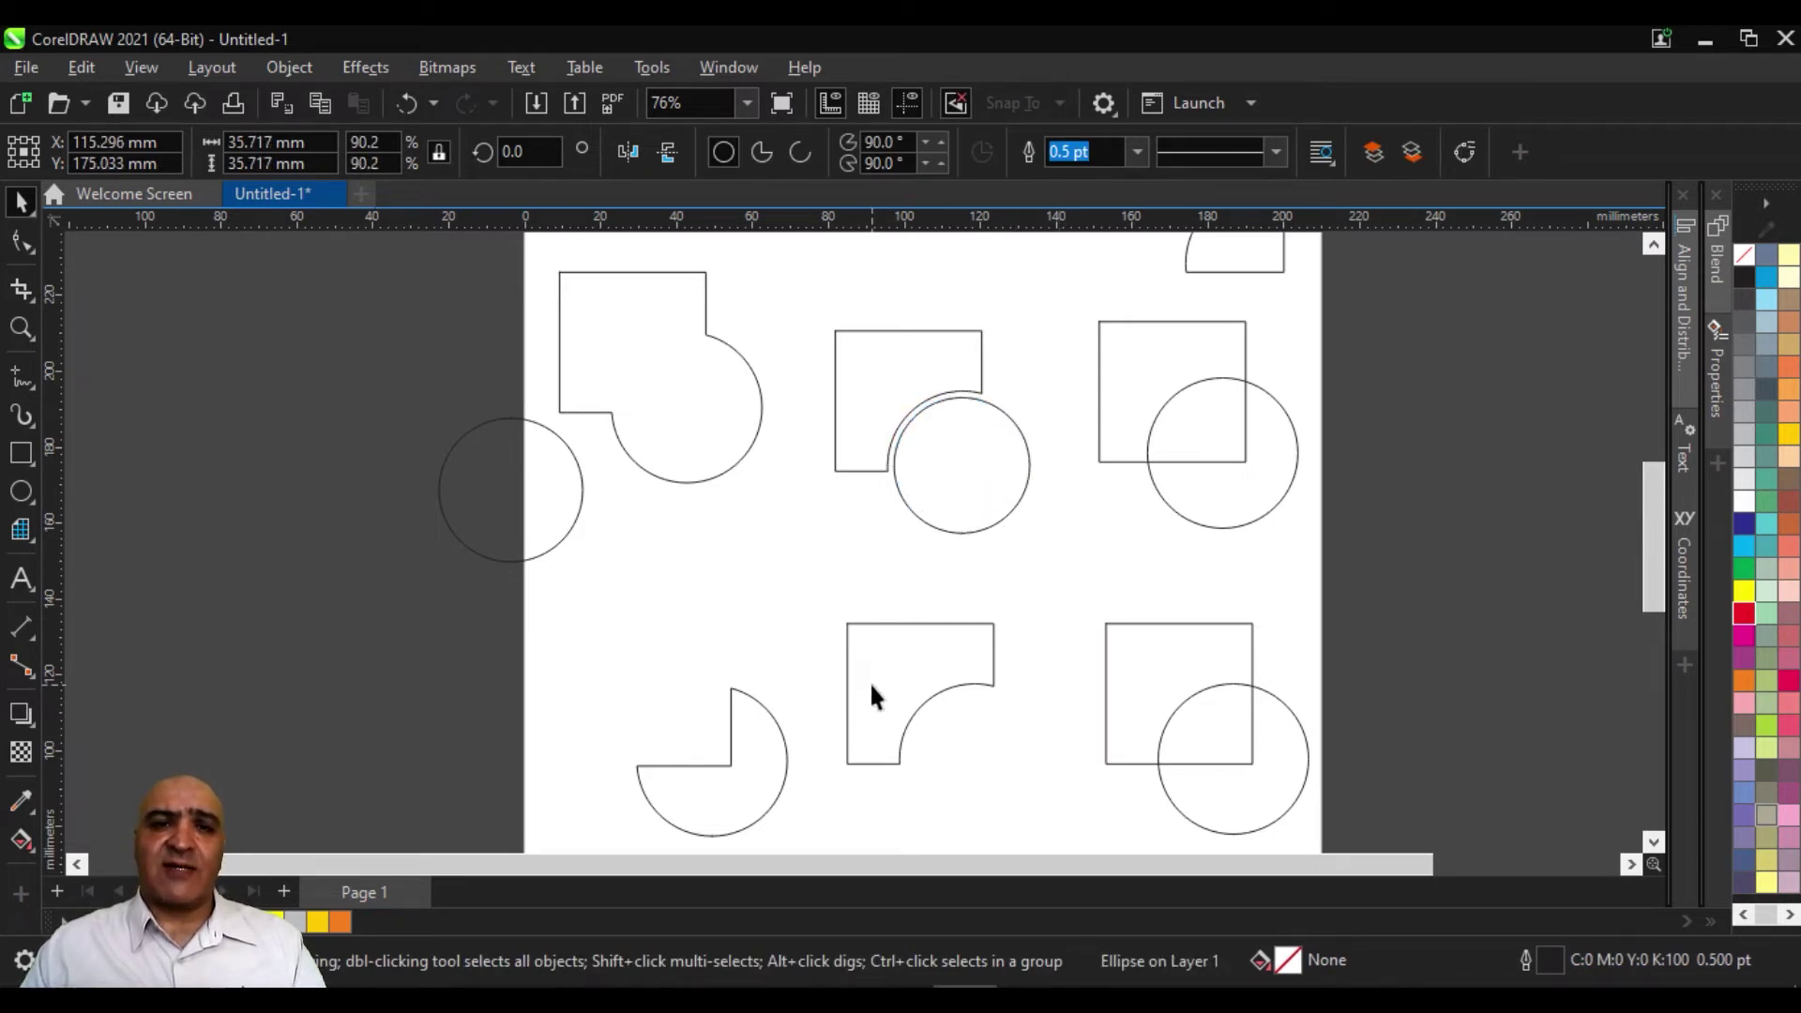
key("Tab")
key("Tab")
left_click_drag(791, 282, 1032, 534)
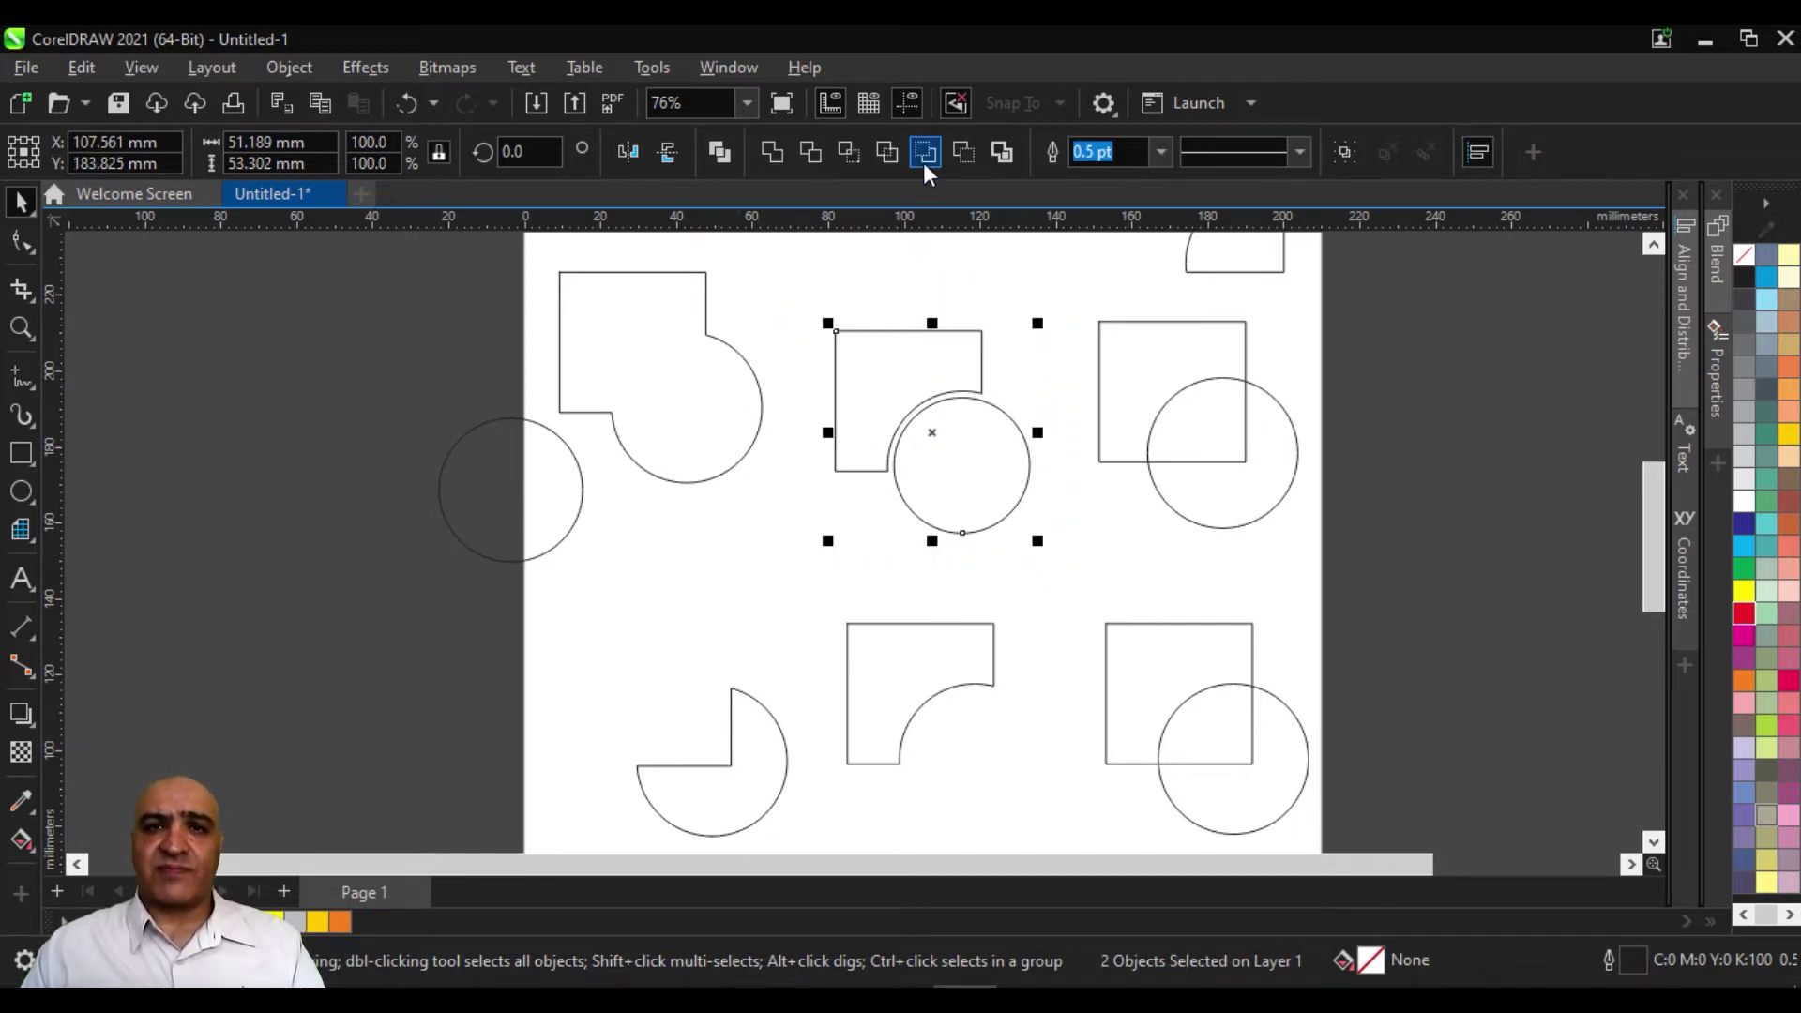
left_click(1090, 561)
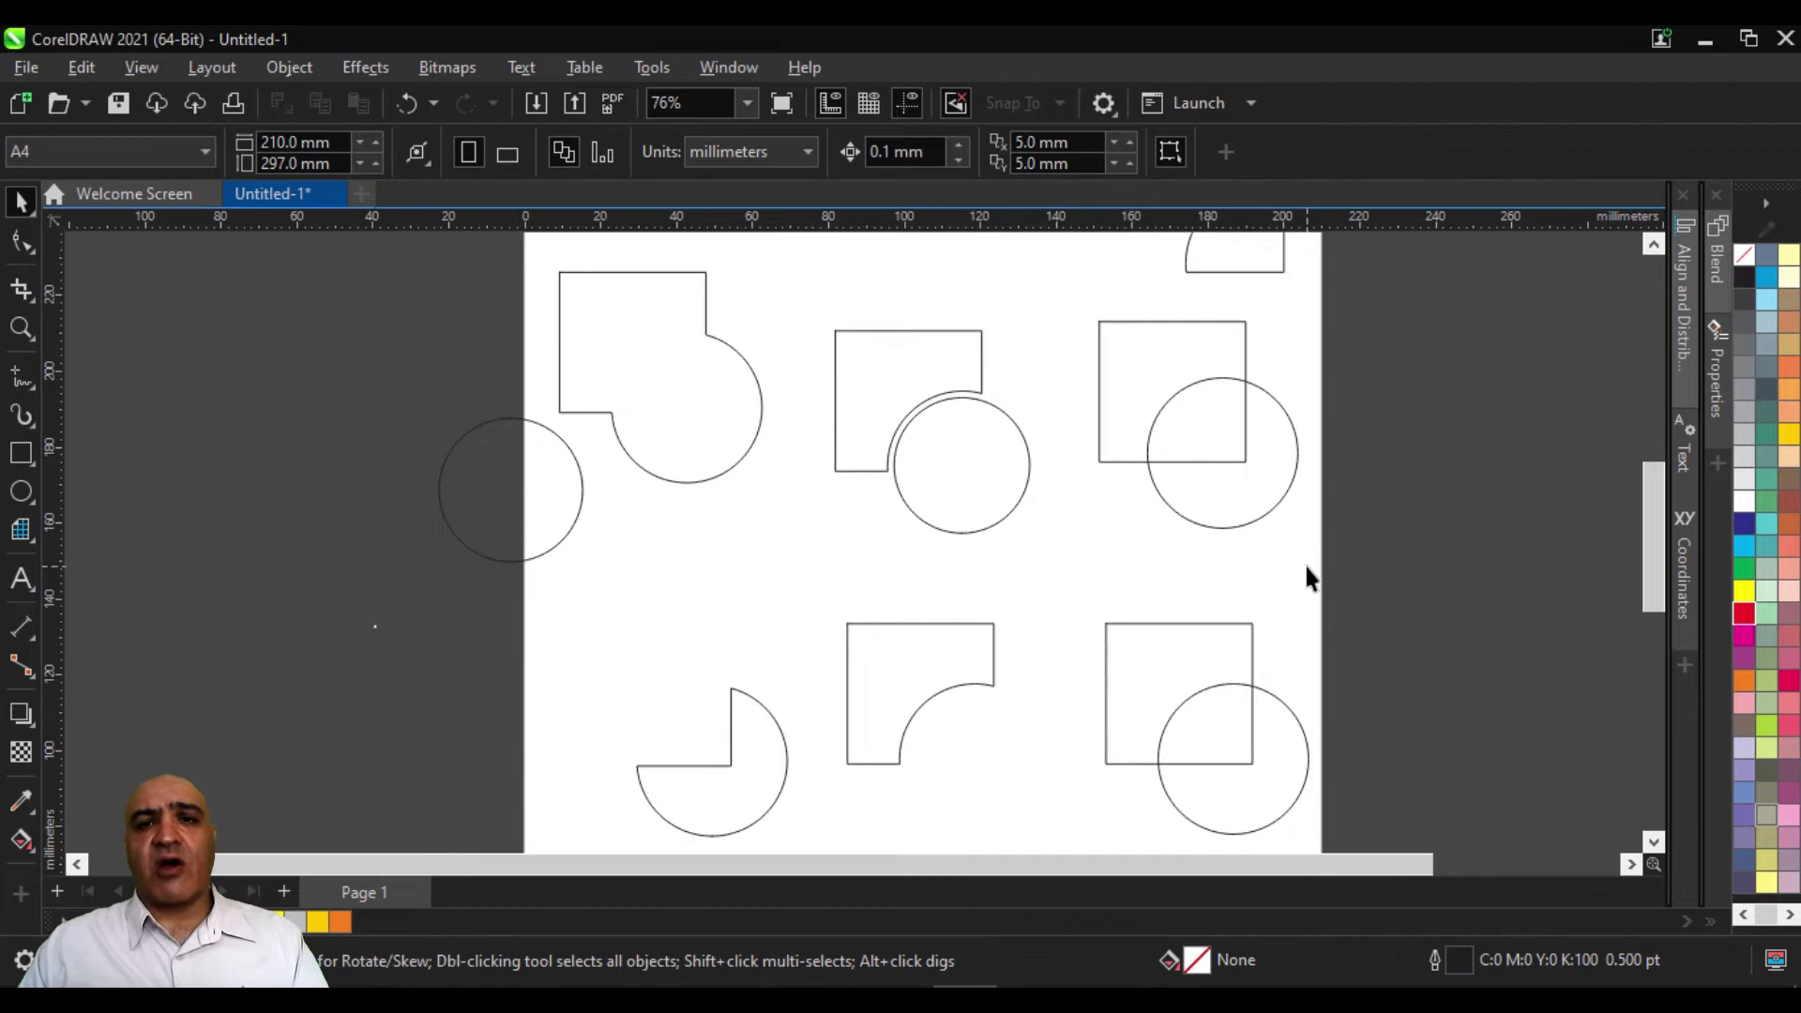
Fill the circle of the lower row's third pair with dark blue and its rectangle with yellow
left_click_drag(1051, 659, 951, 570)
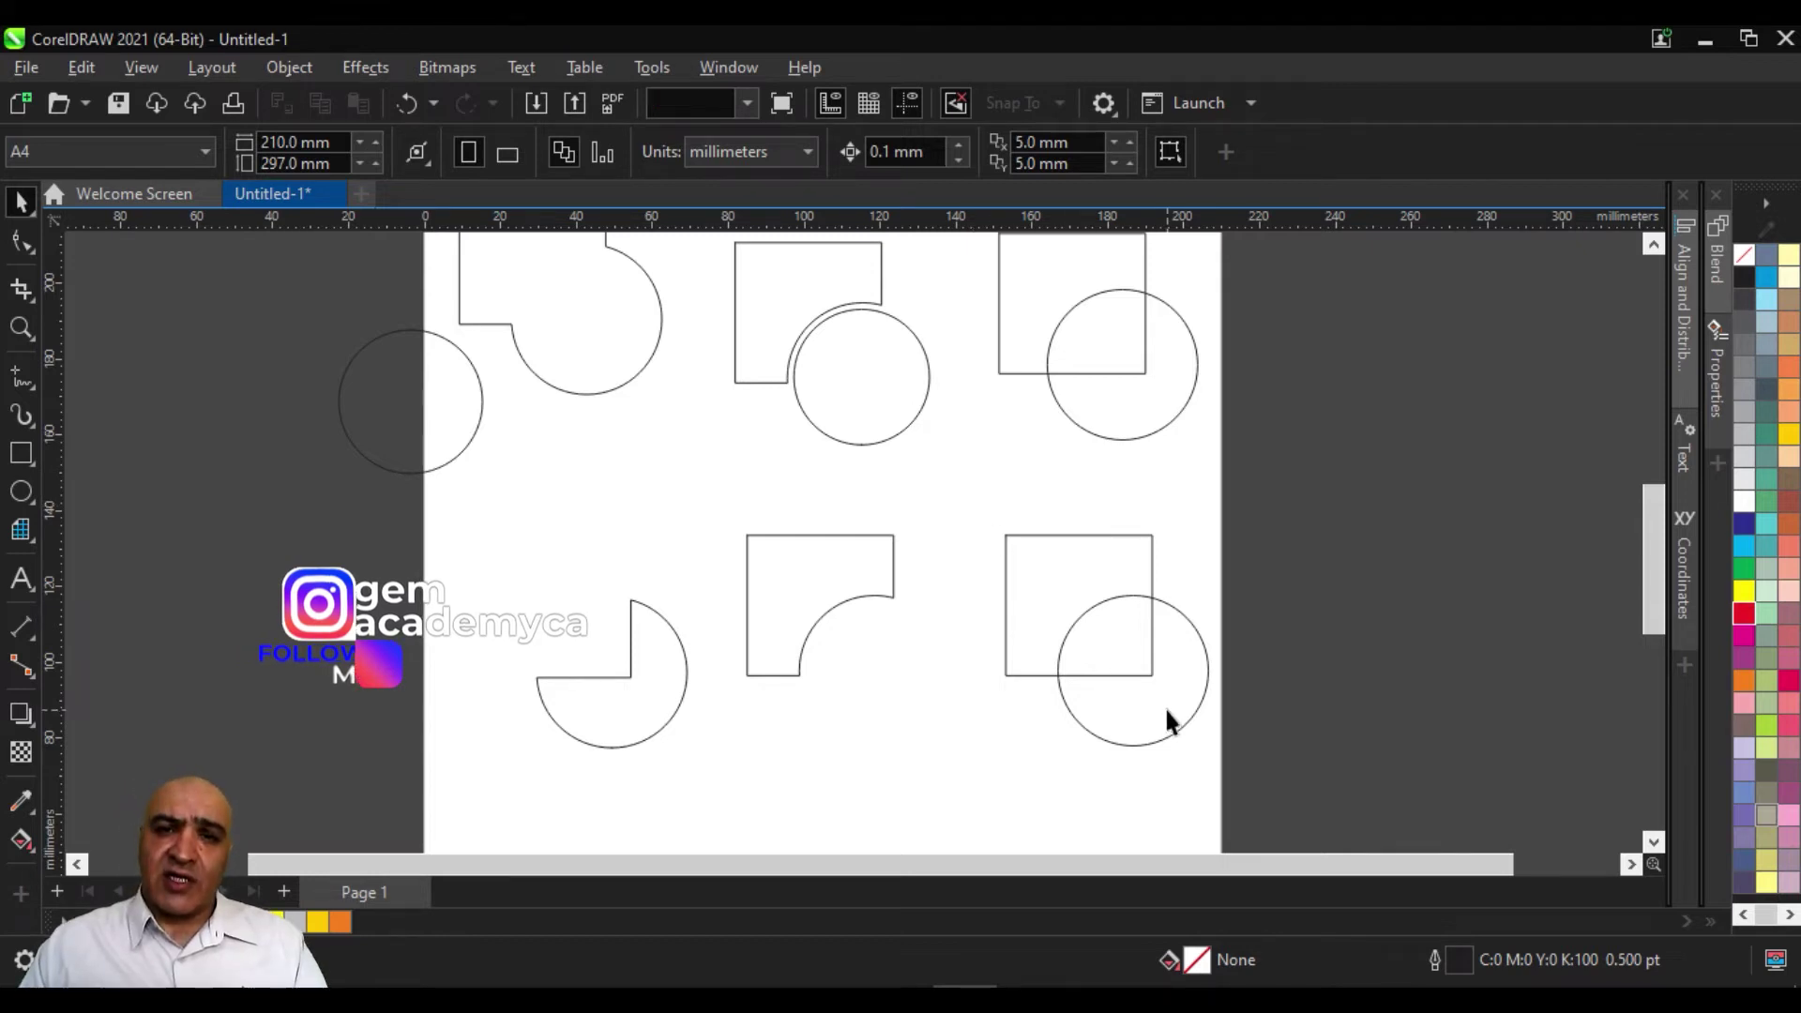
left_click(1168, 737)
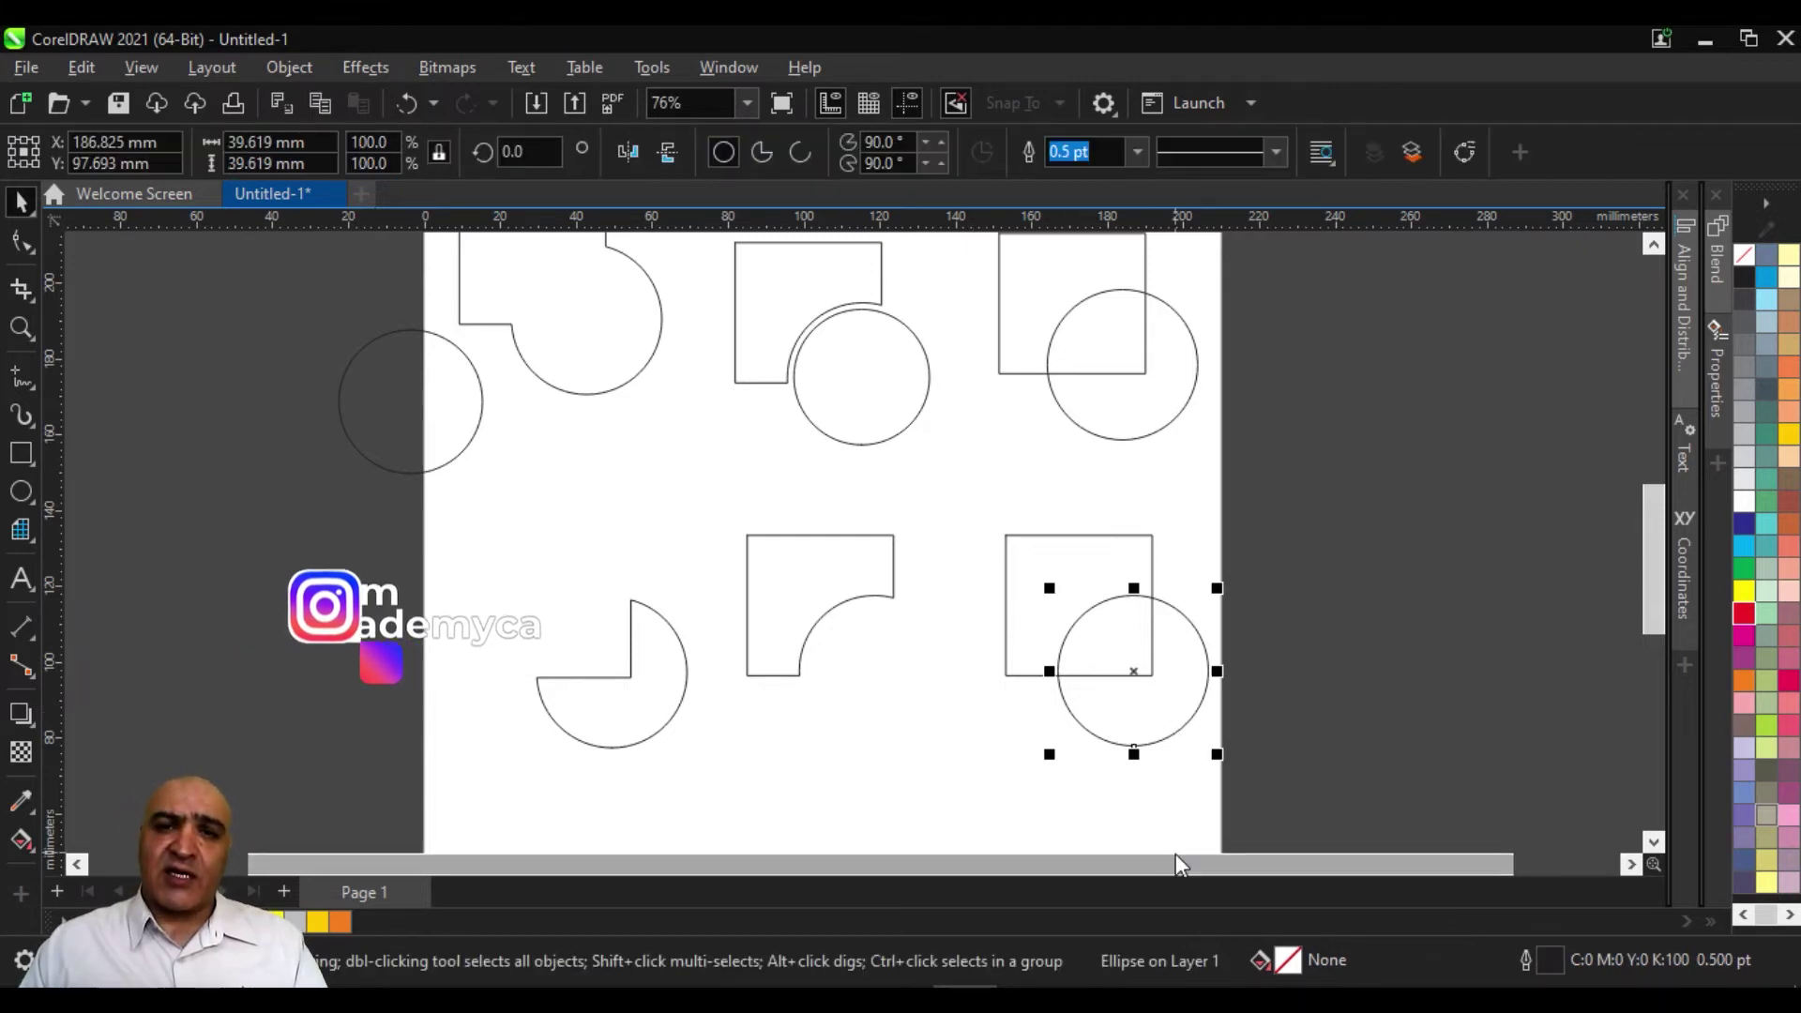
left_click(1742, 524)
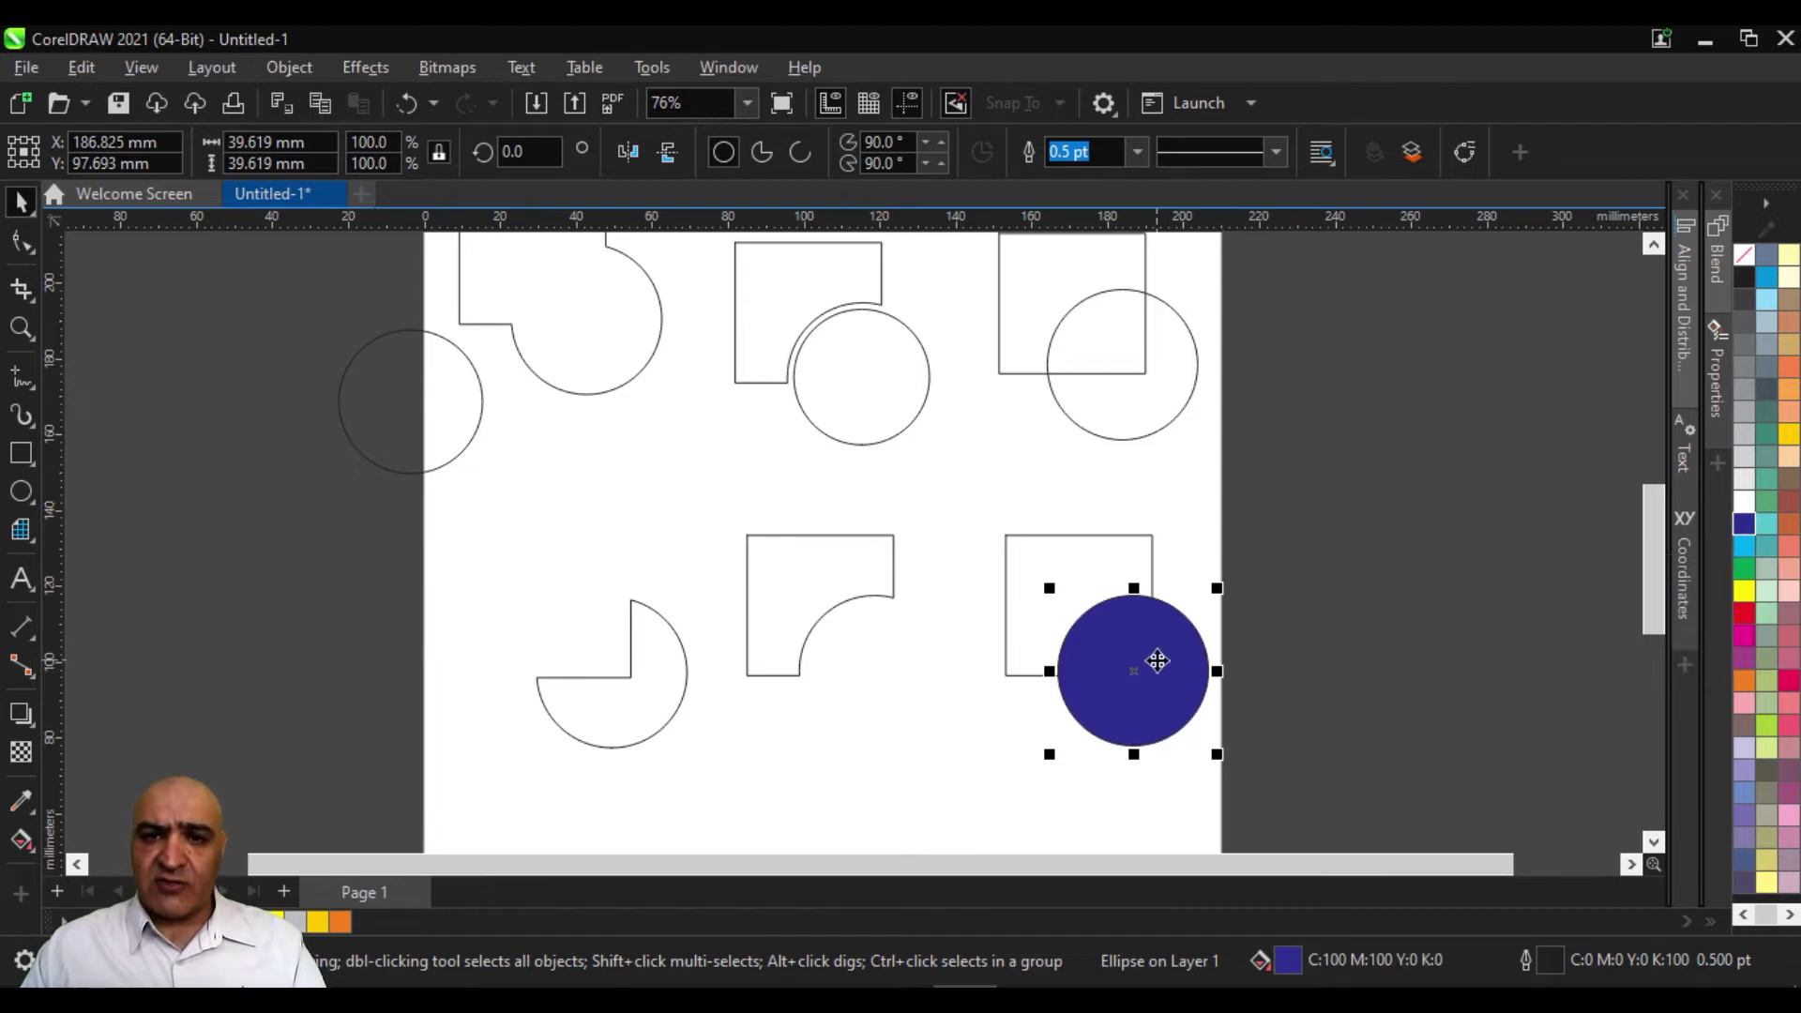
left_click(1048, 551)
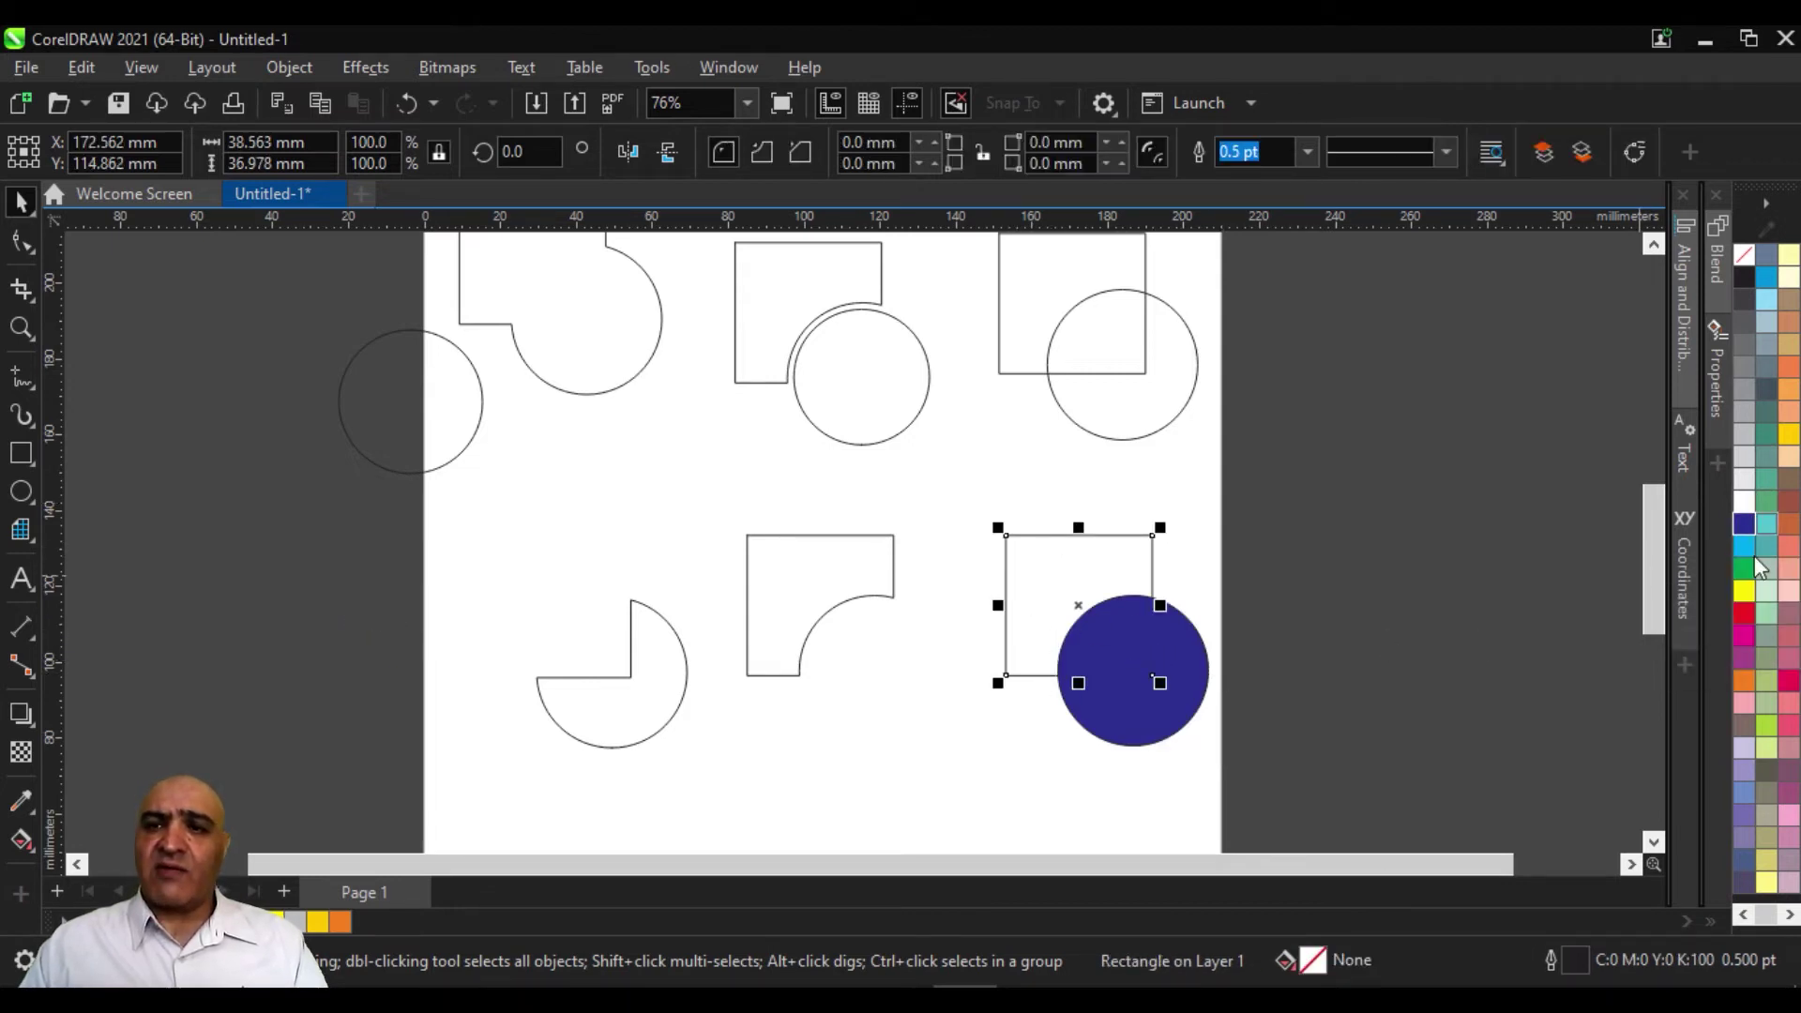
left_click(1743, 590)
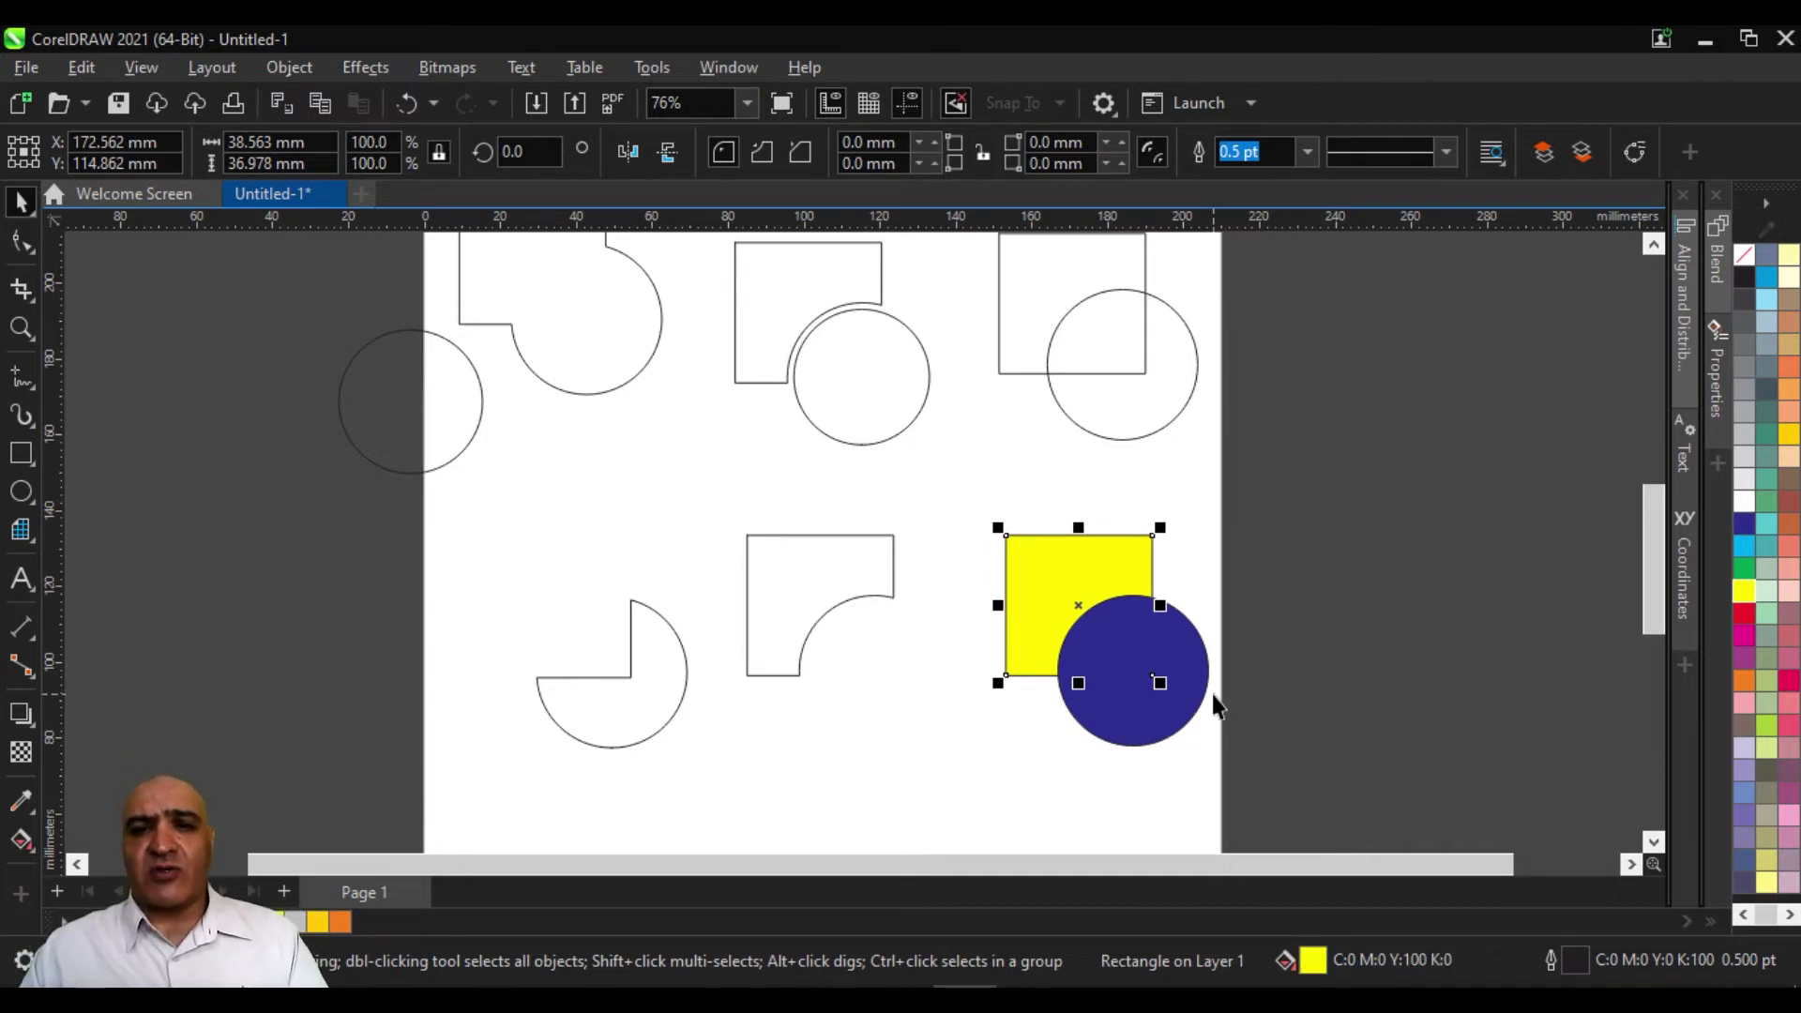
left_click(1128, 695)
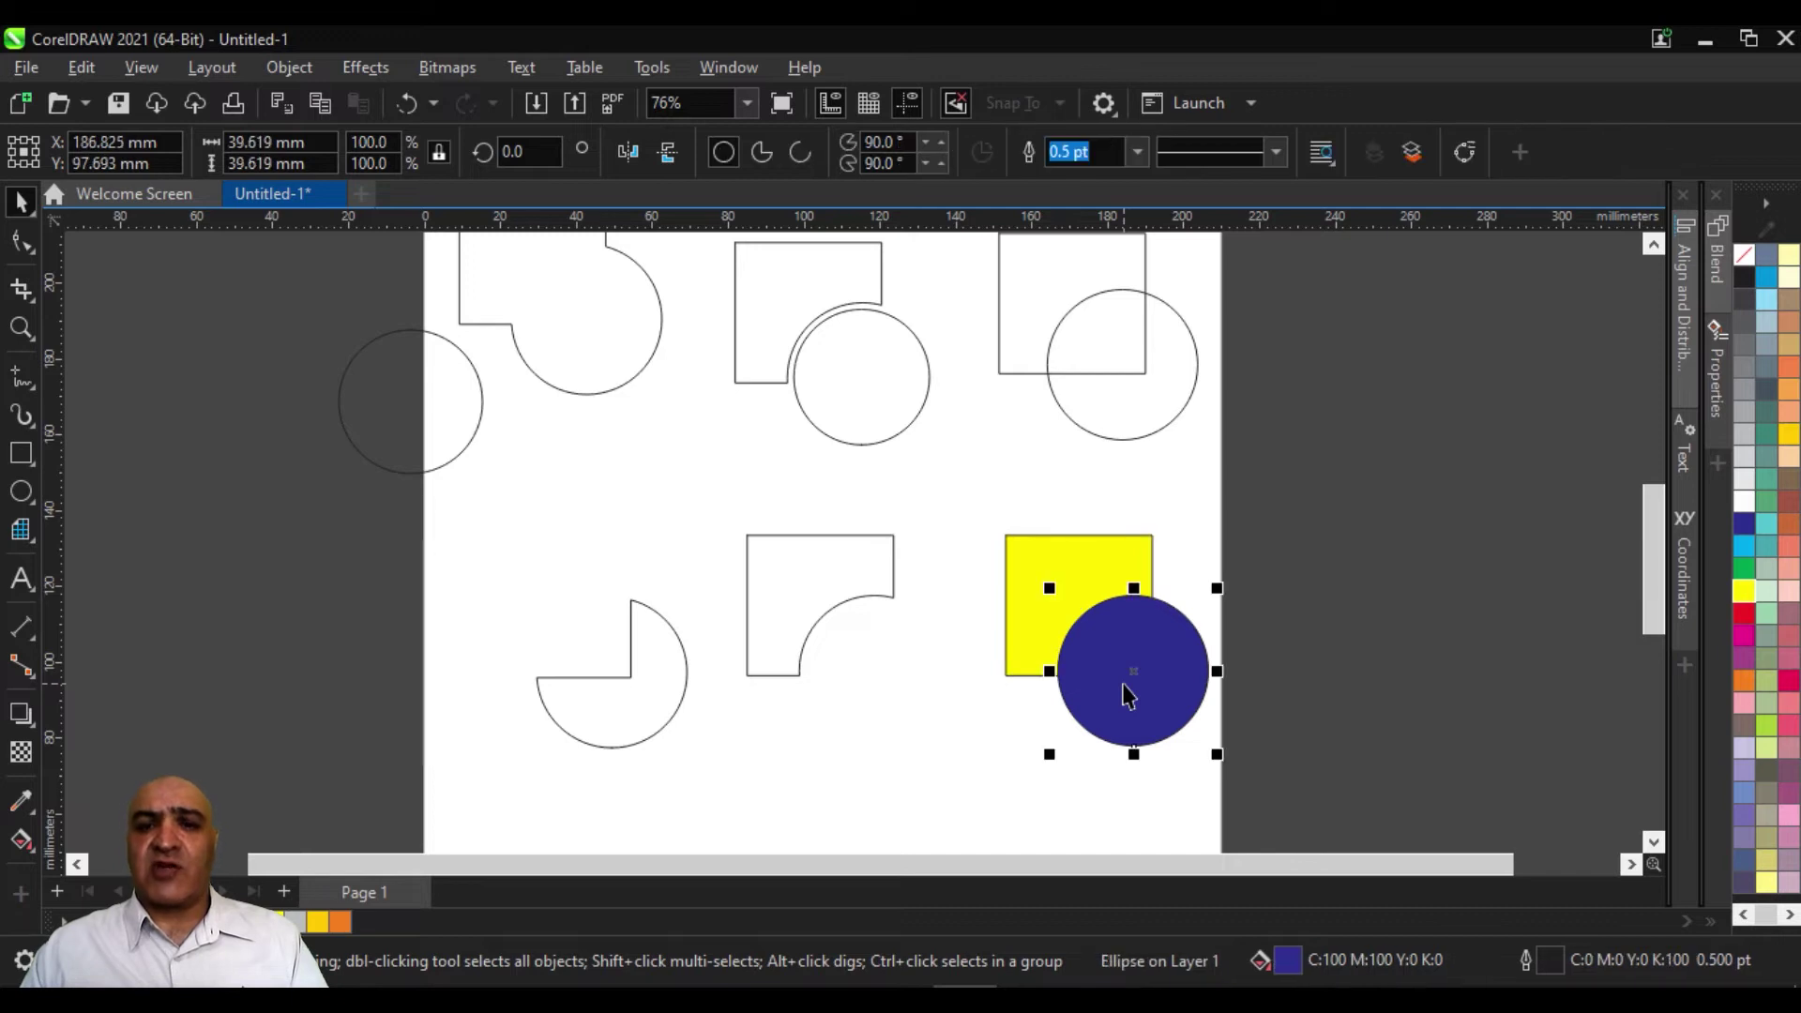
left_click(1051, 563)
left_click(1243, 589)
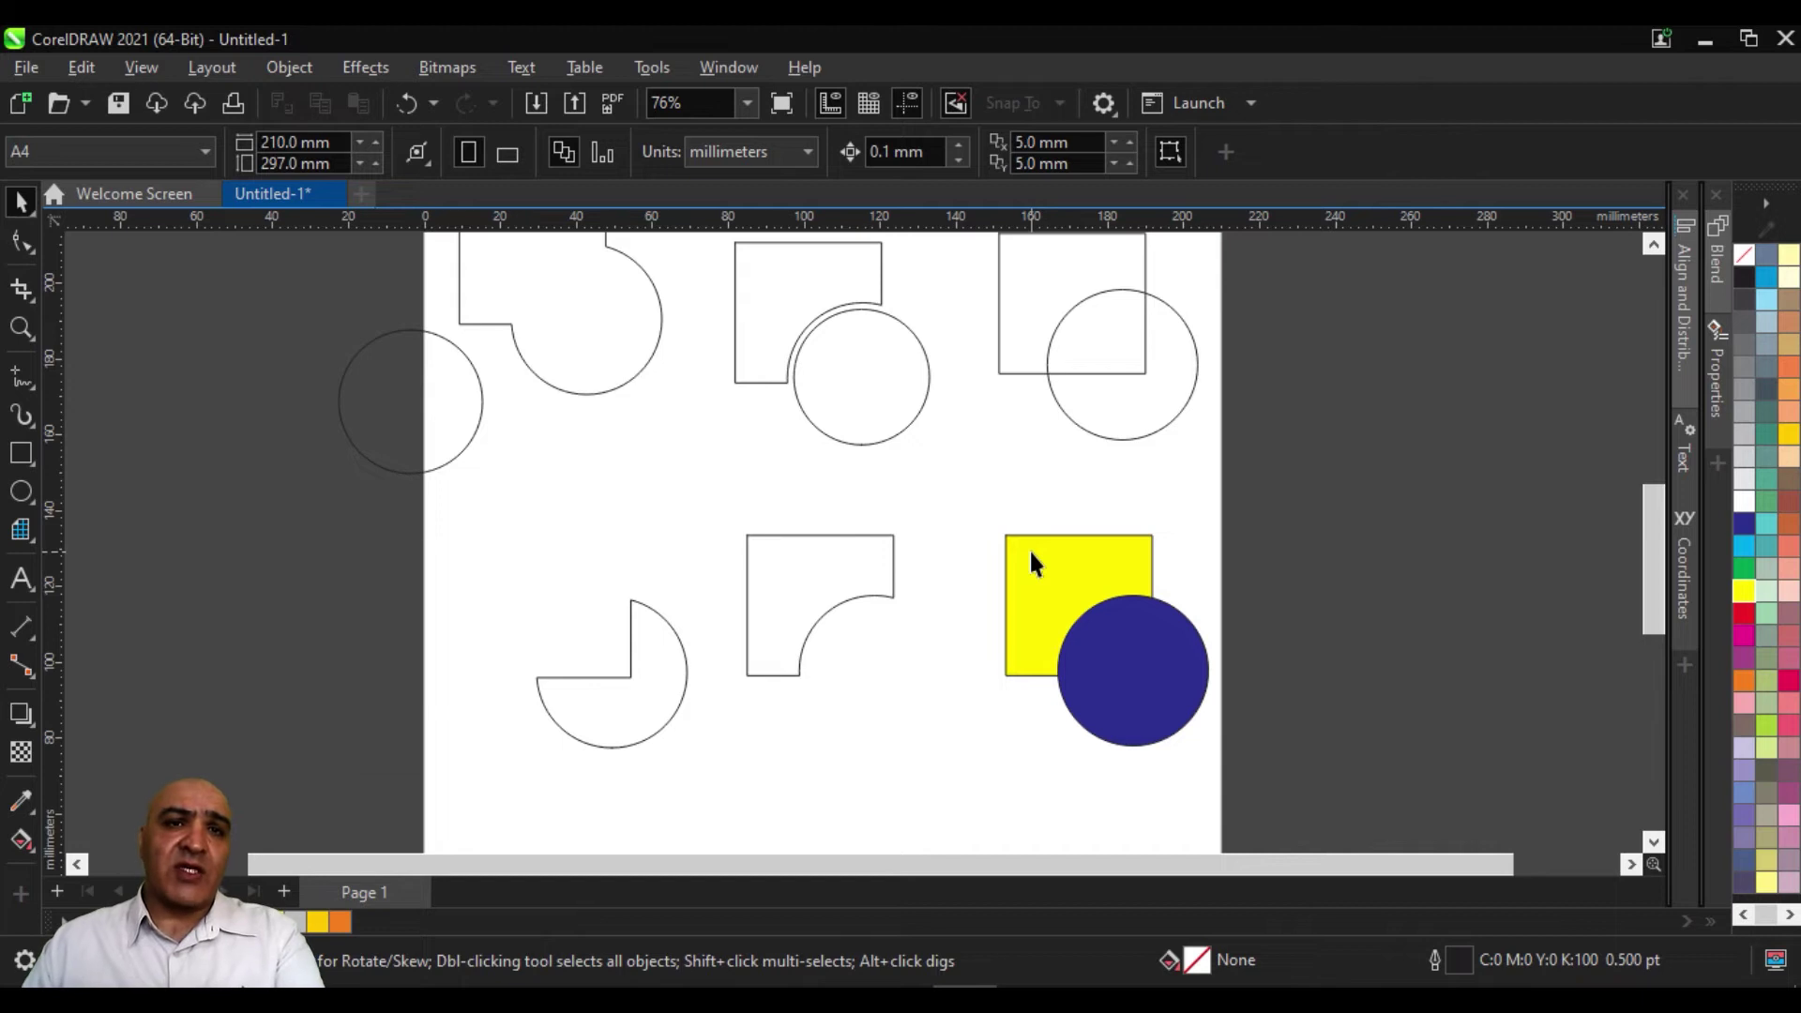
Trim the blue circle with the yellow rectangle, and move the rectangle slightly up and left off the cut-out
left_click(1072, 586)
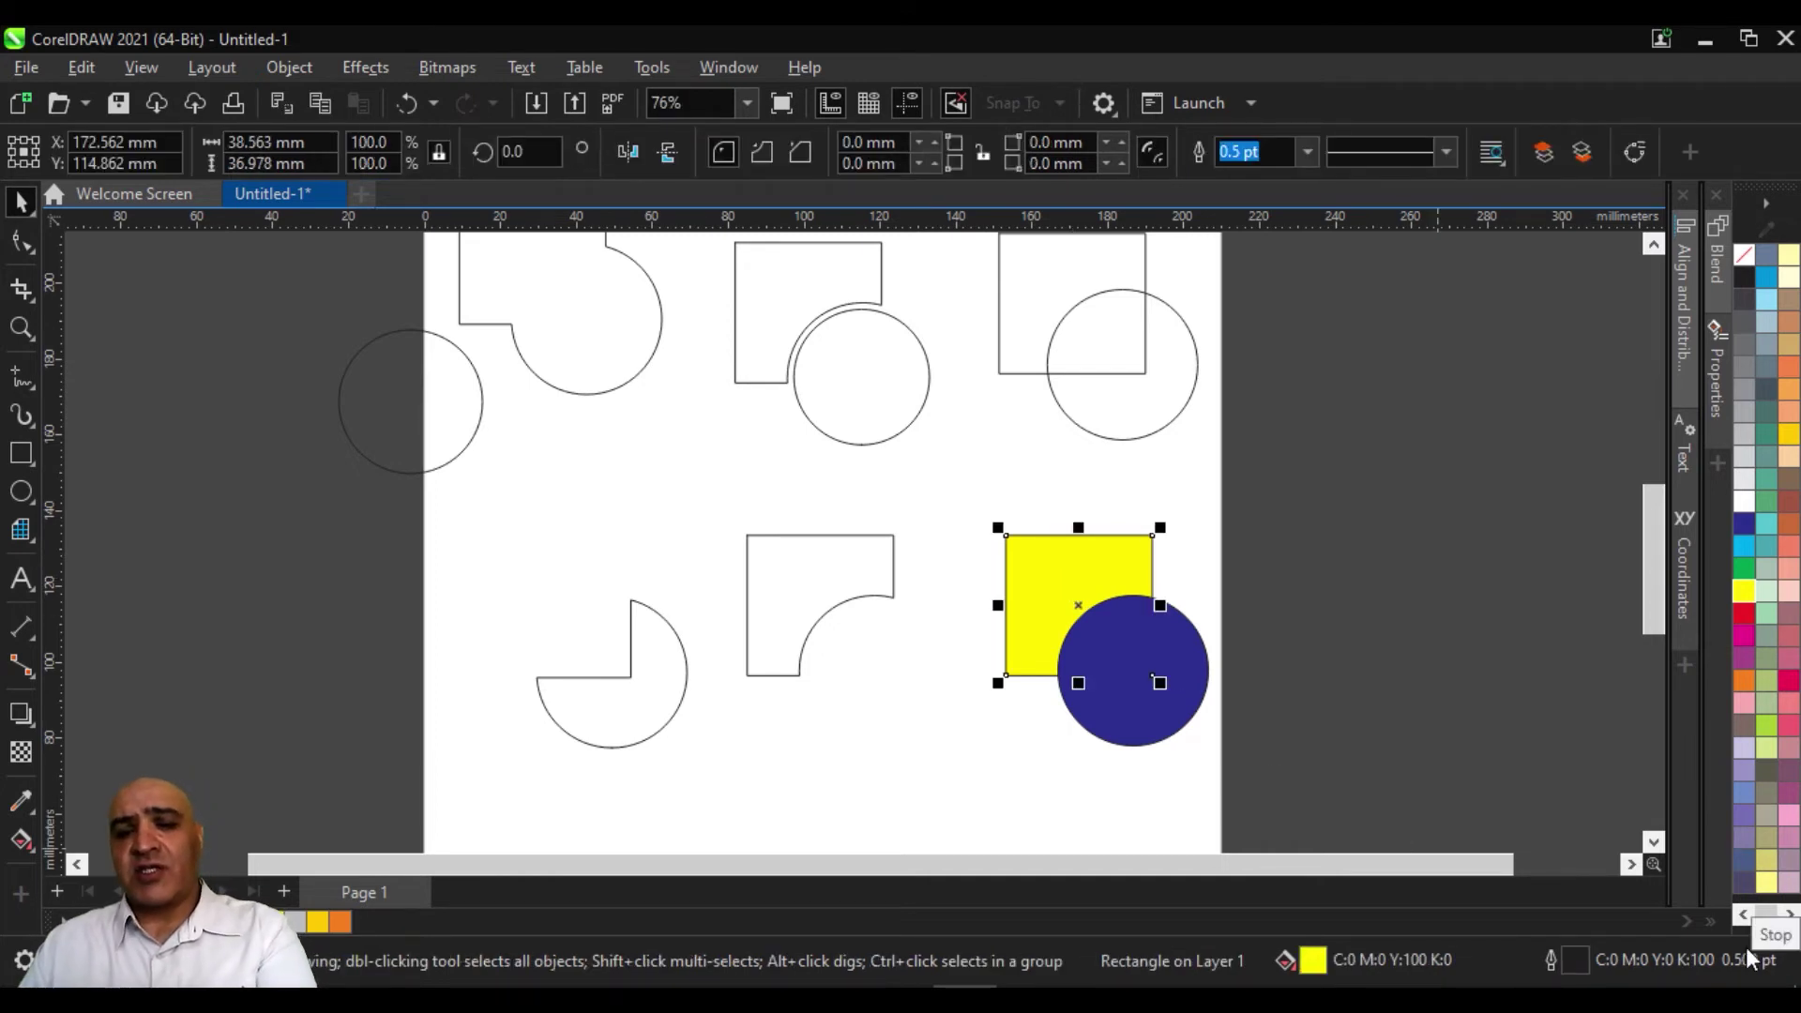
left_click(1140, 730, "shift")
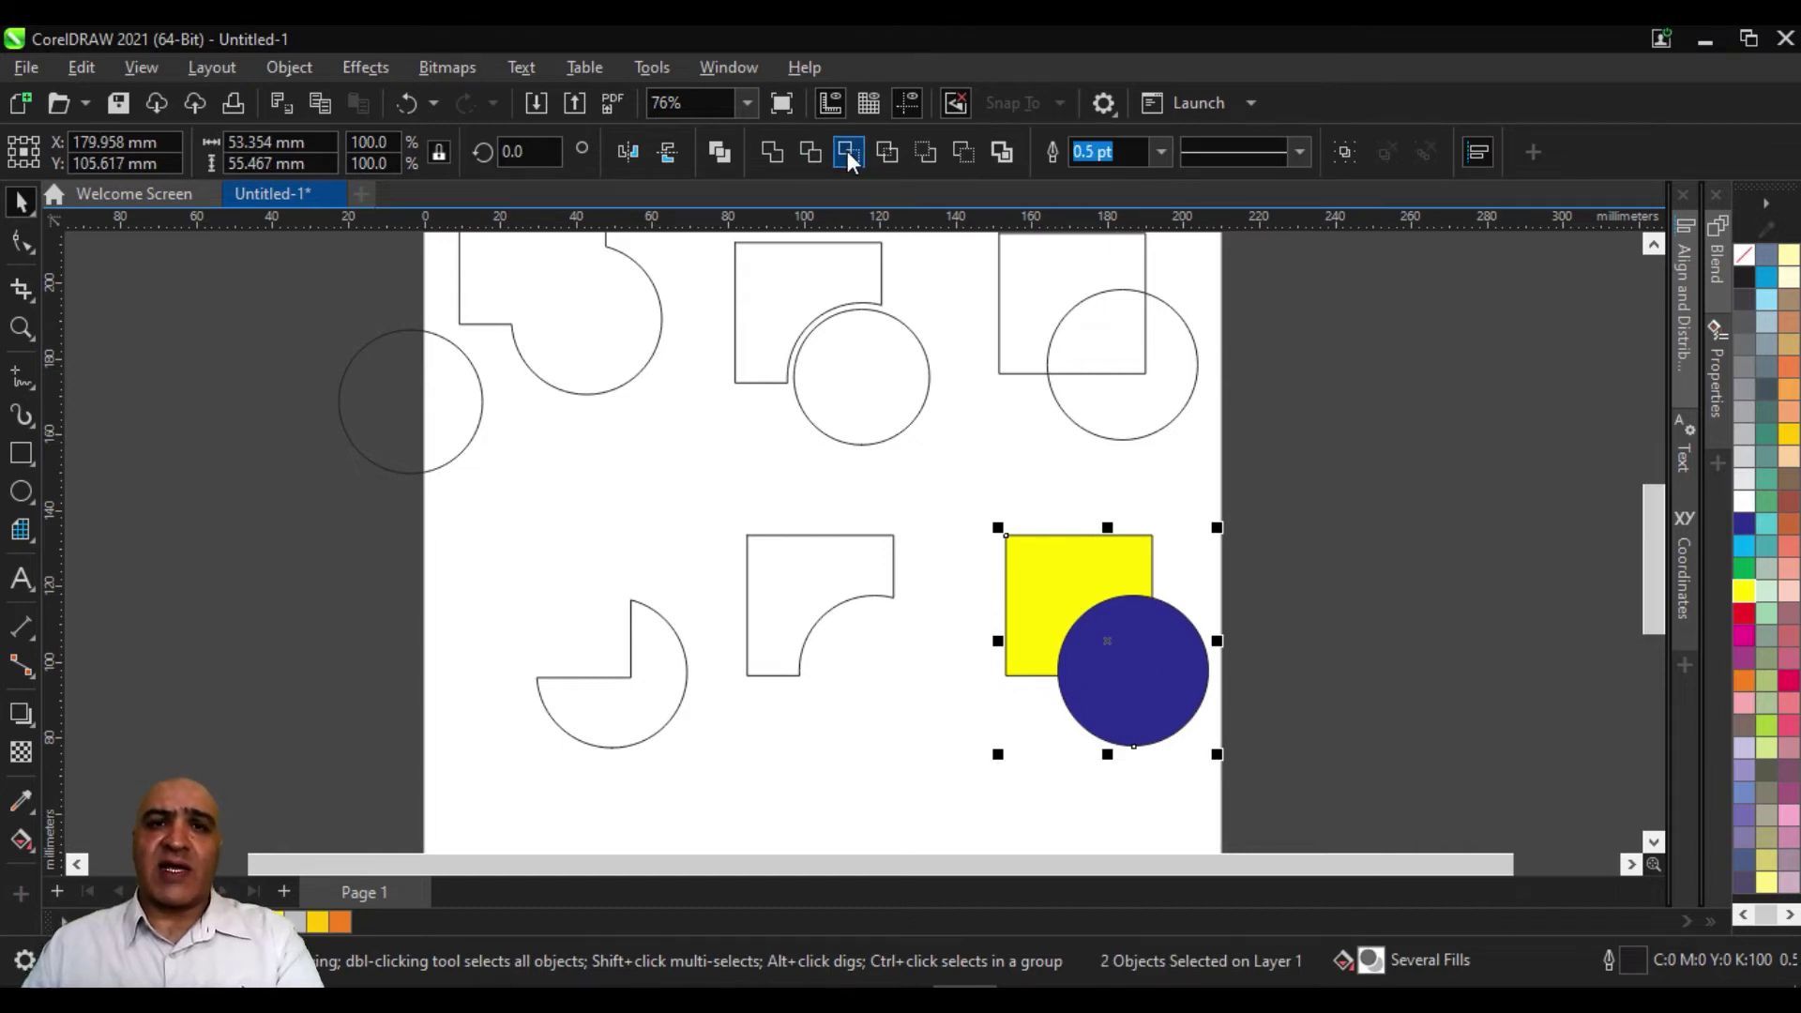
left_click(816, 154)
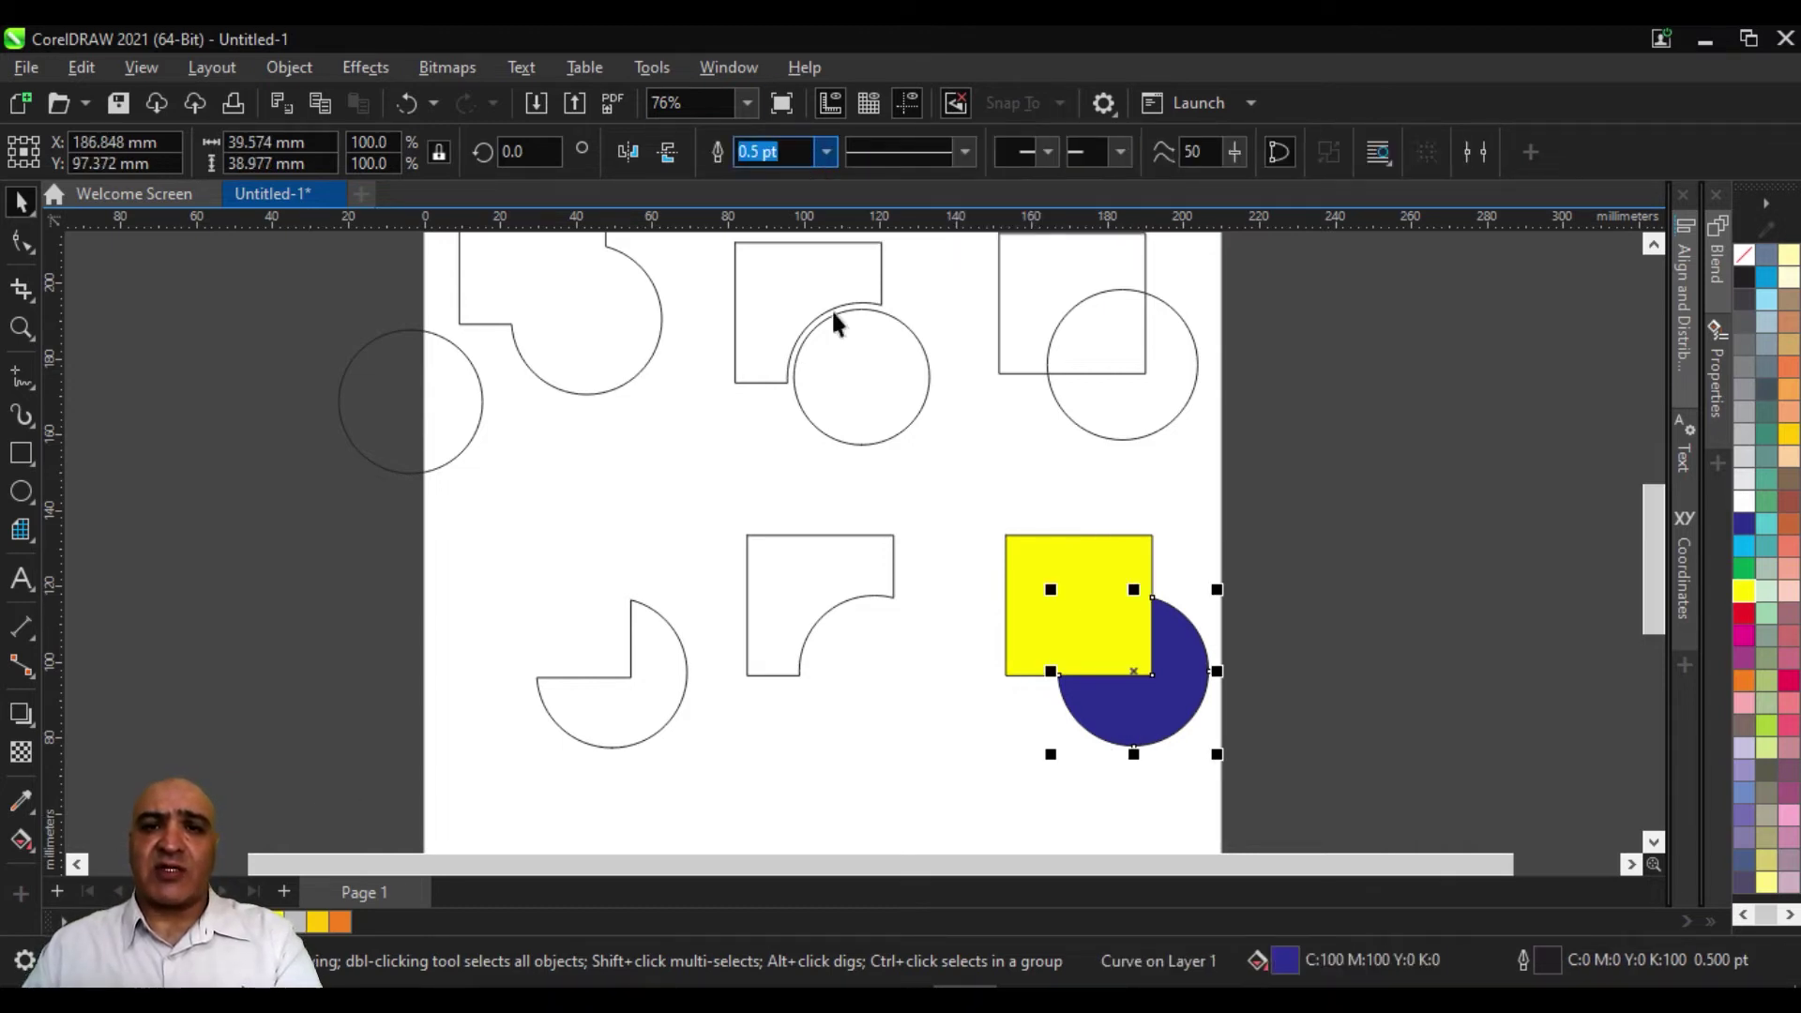
left_click(966, 761)
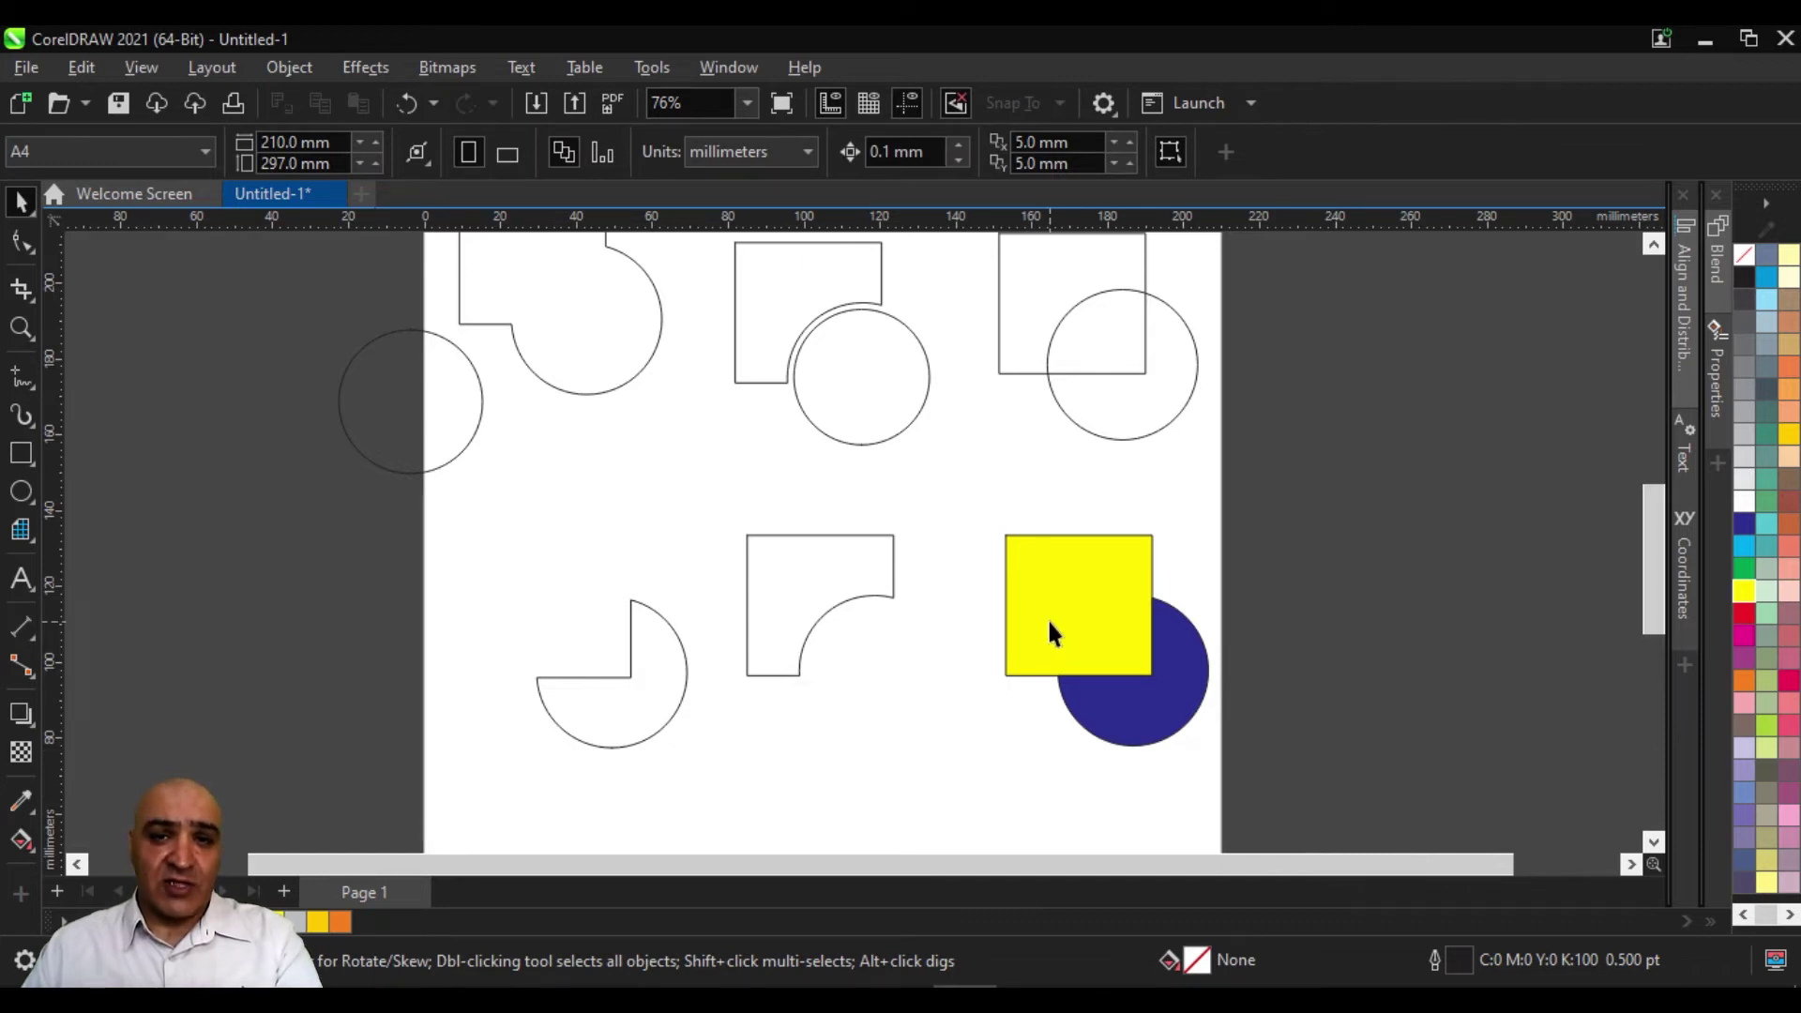
left_click_drag(1077, 596, 1062, 584)
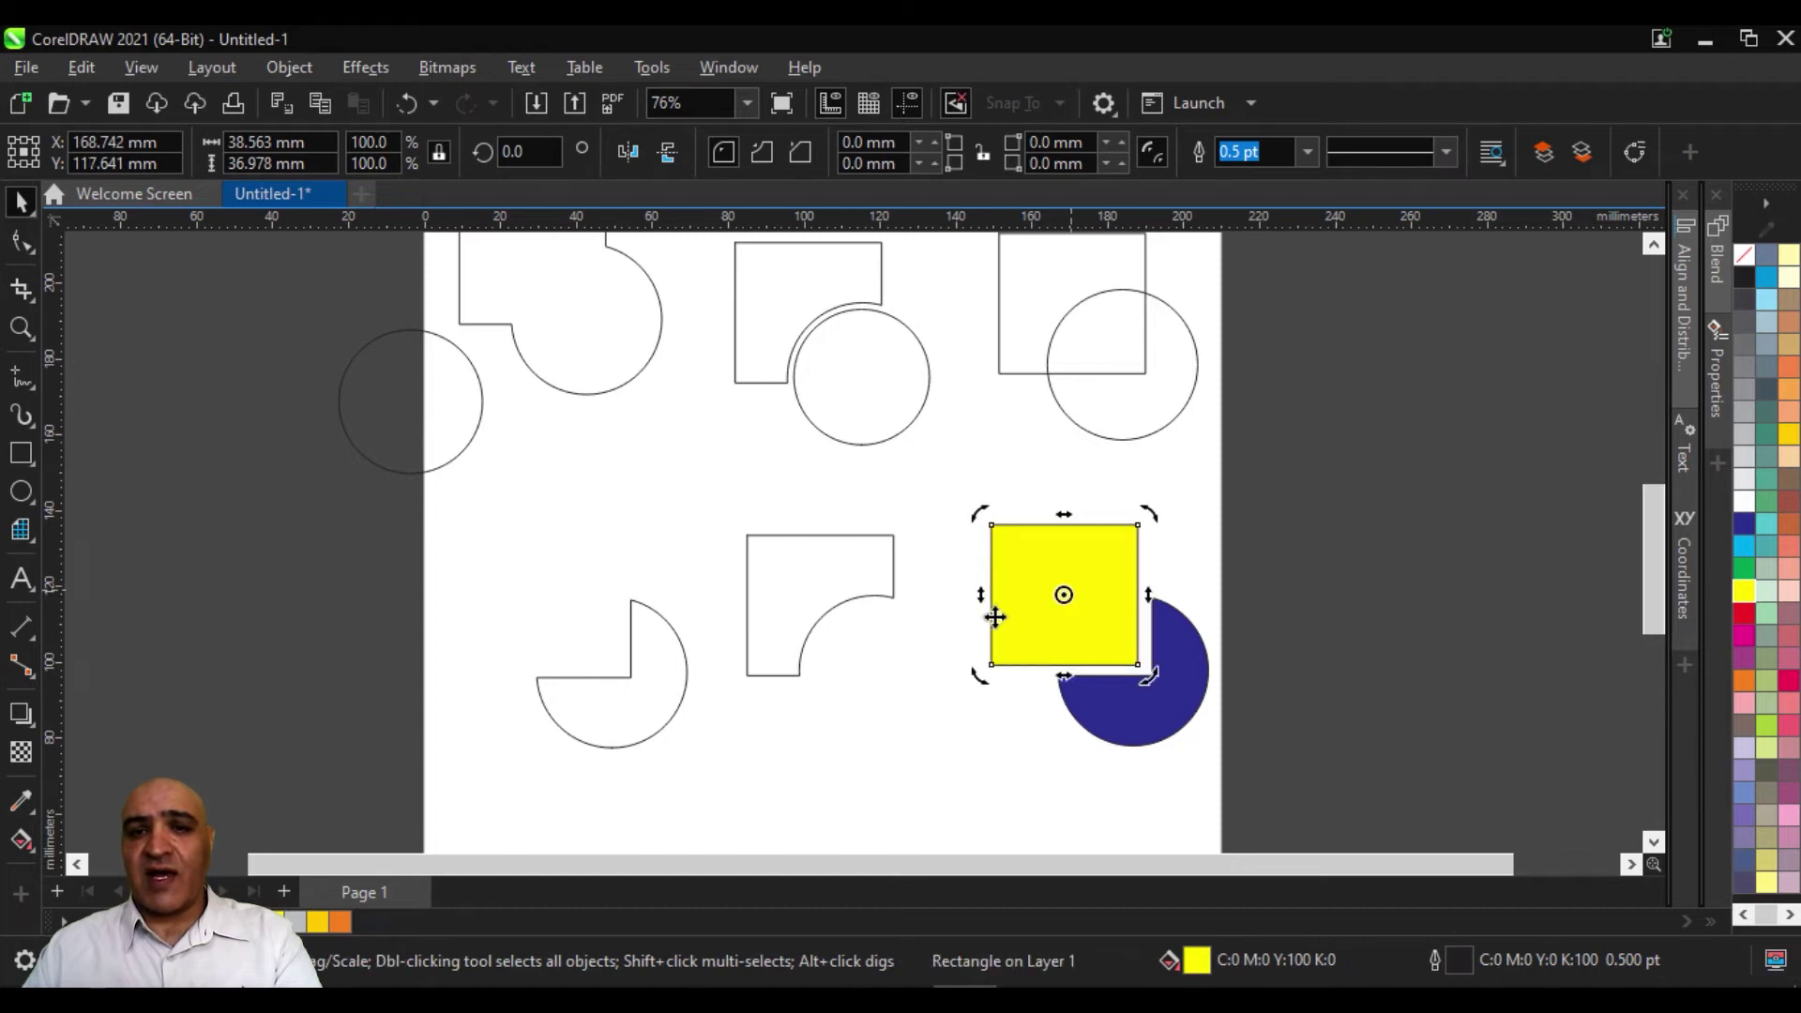
left_click(979, 813)
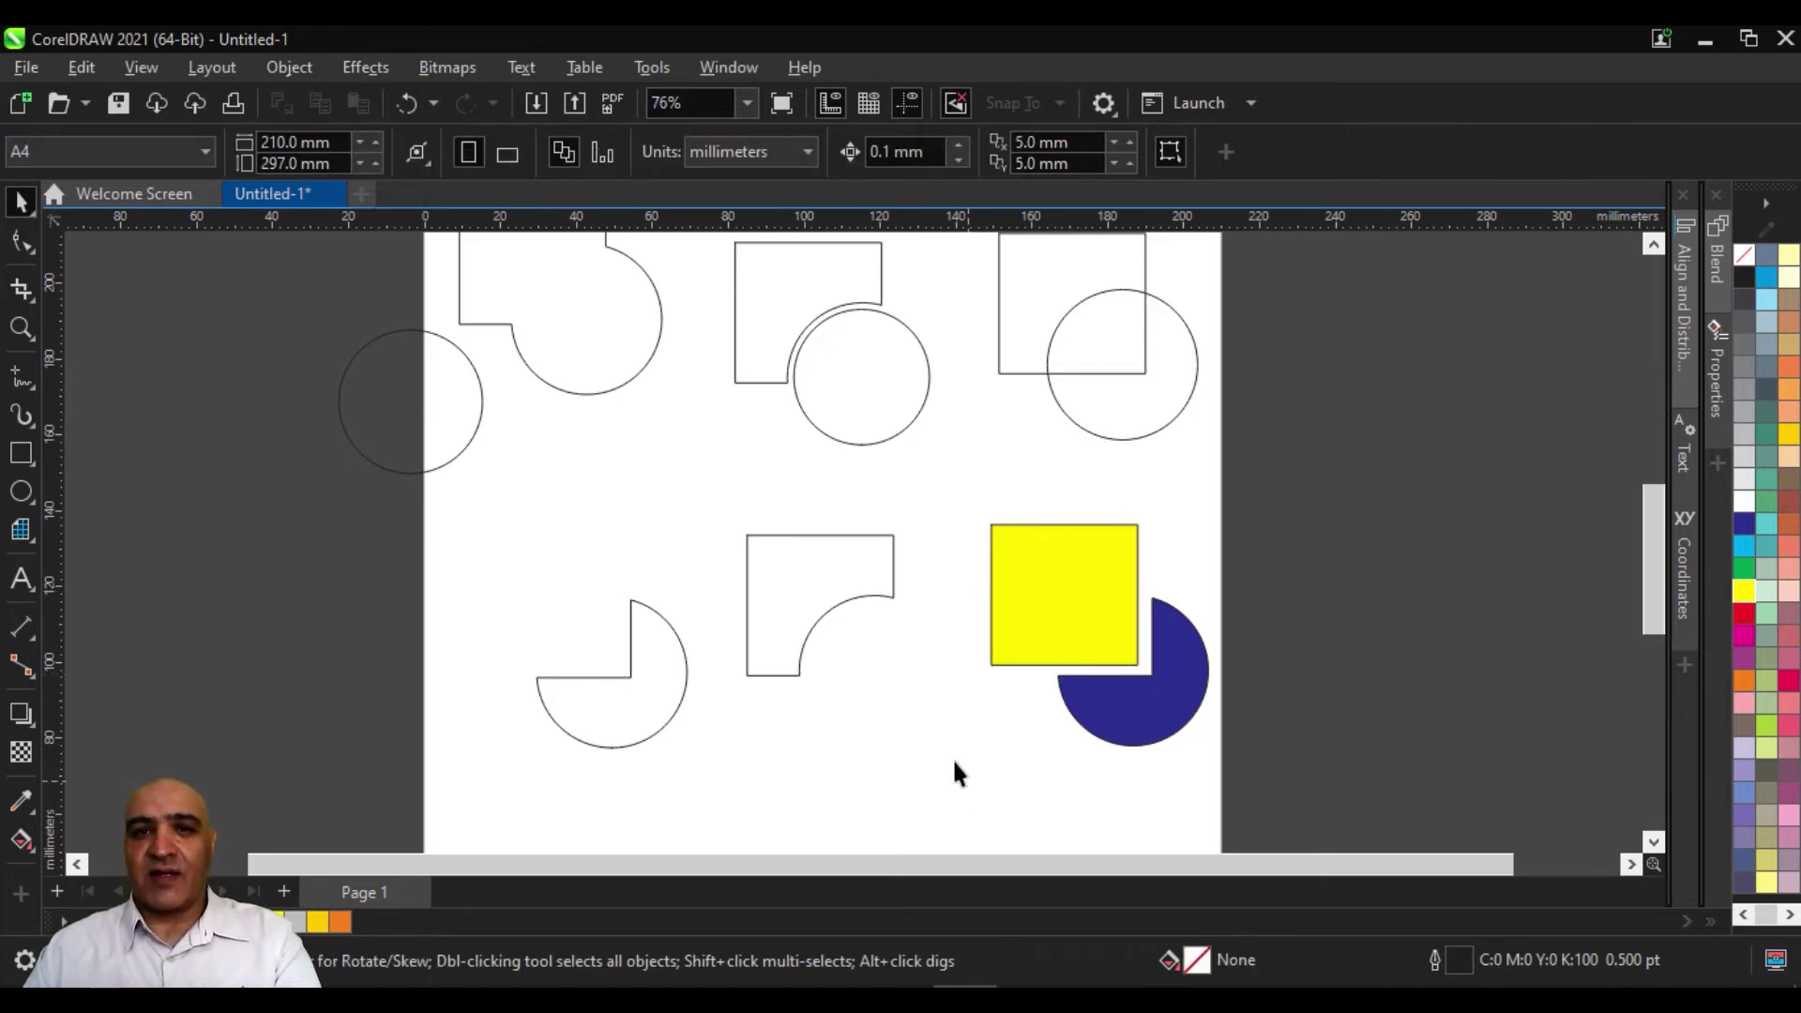
Create a boundary around the upper row's third rectangle-circle pair, move it up and left, and shift the pair's circle up and right
scroll(953, 758, "down", 2)
left_click_drag(961, 385, 1133, 577)
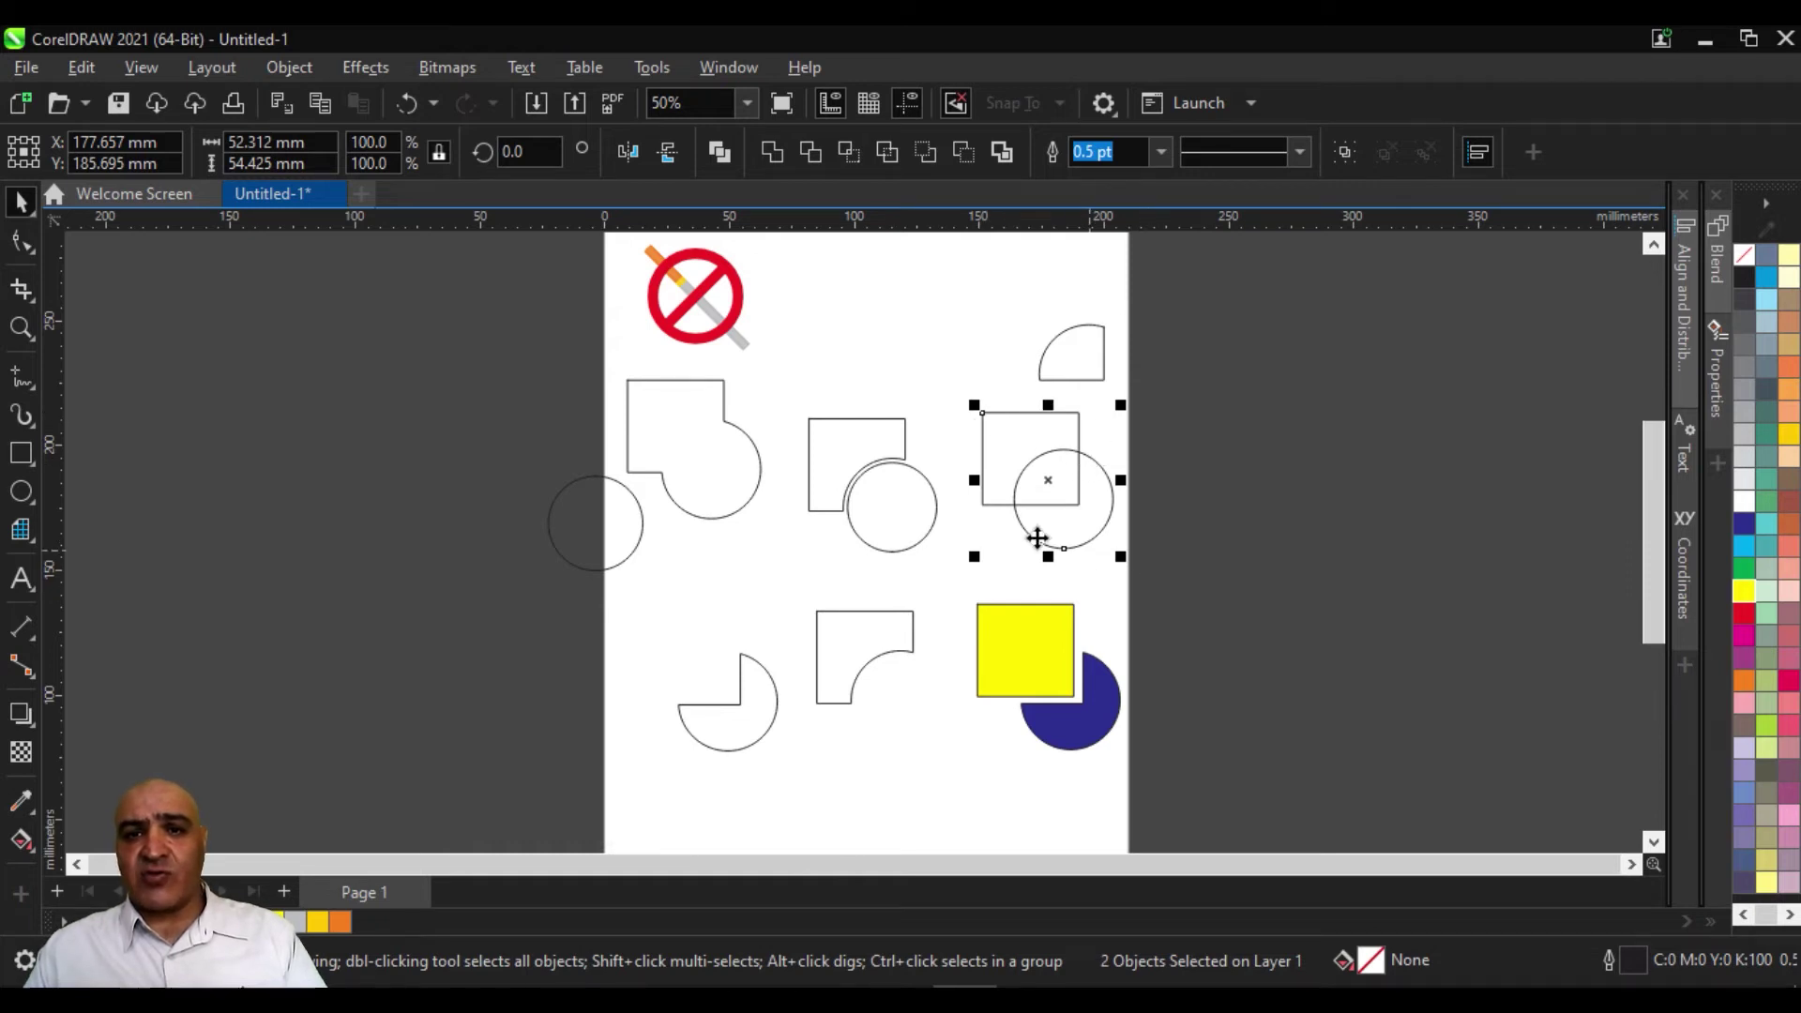
left_click(1000, 152)
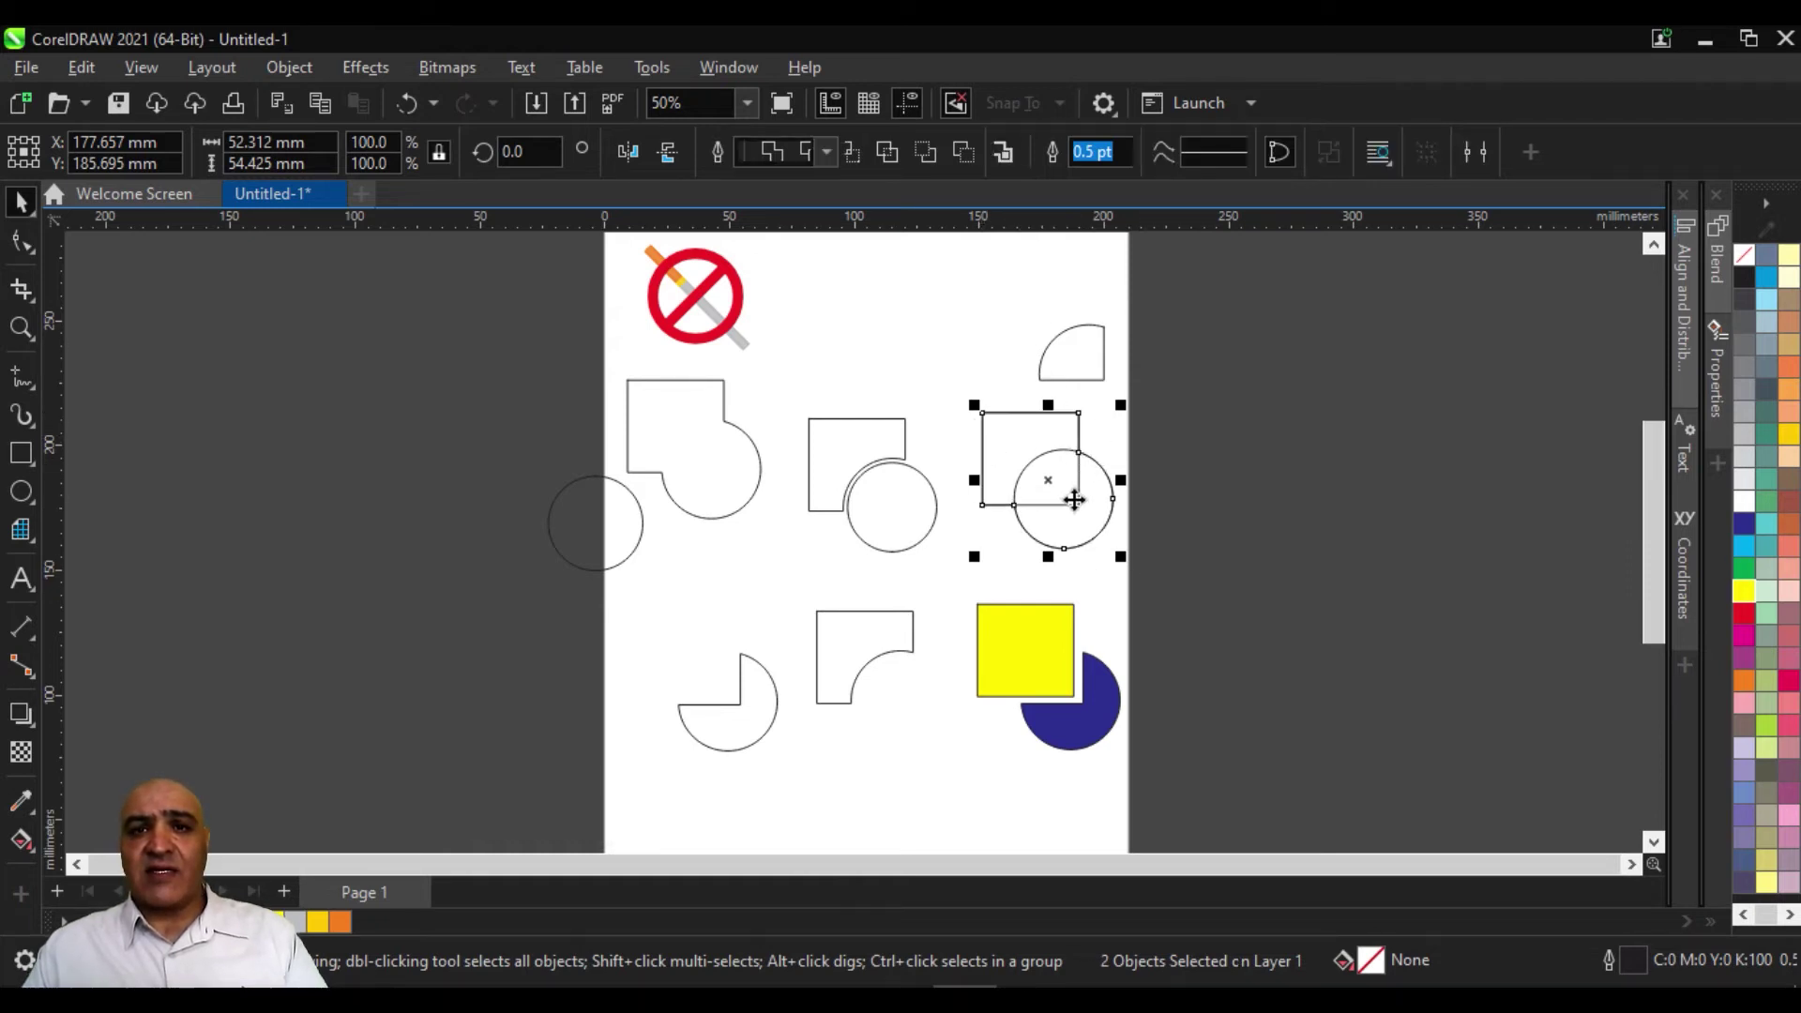
left_click_drag(1044, 480, 986, 427)
left_click_drag(949, 330, 949, 323)
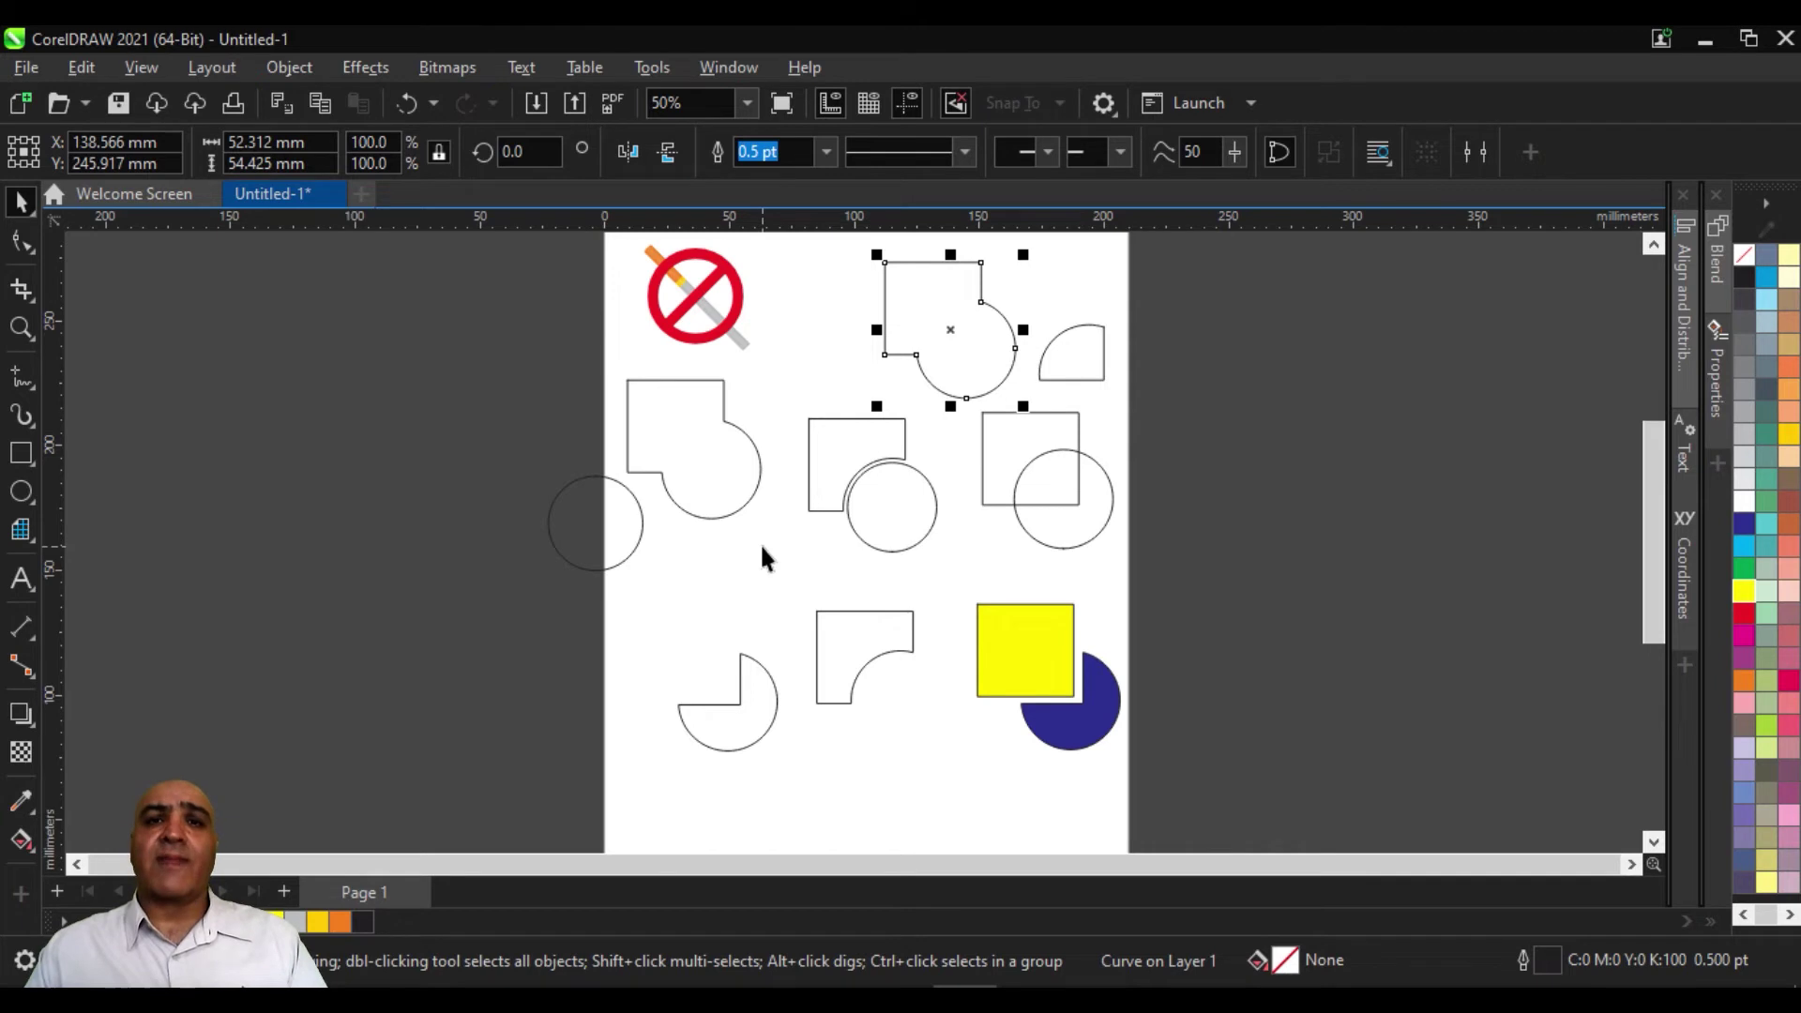
left_click_drag(1079, 533, 1105, 479)
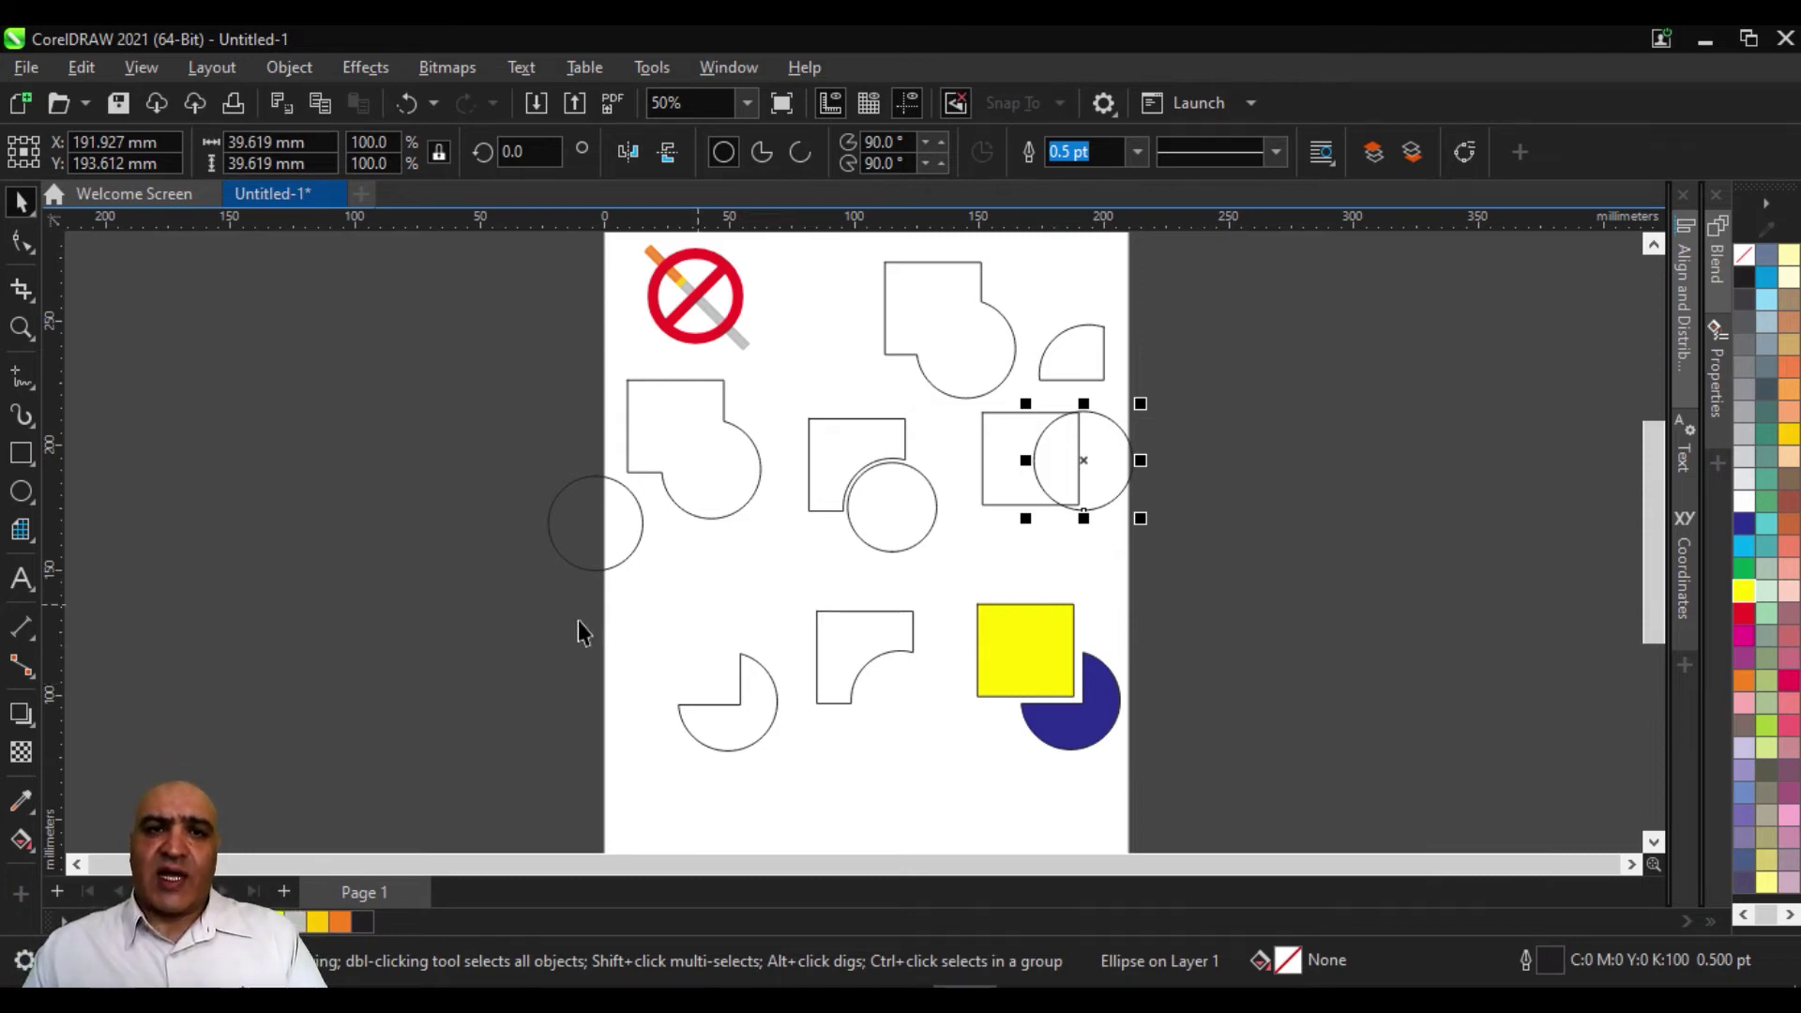
Delete all the shaping example objects from both rows, keeping only the no-smoking sign on the page
left_click_drag(774, 252, 1183, 591)
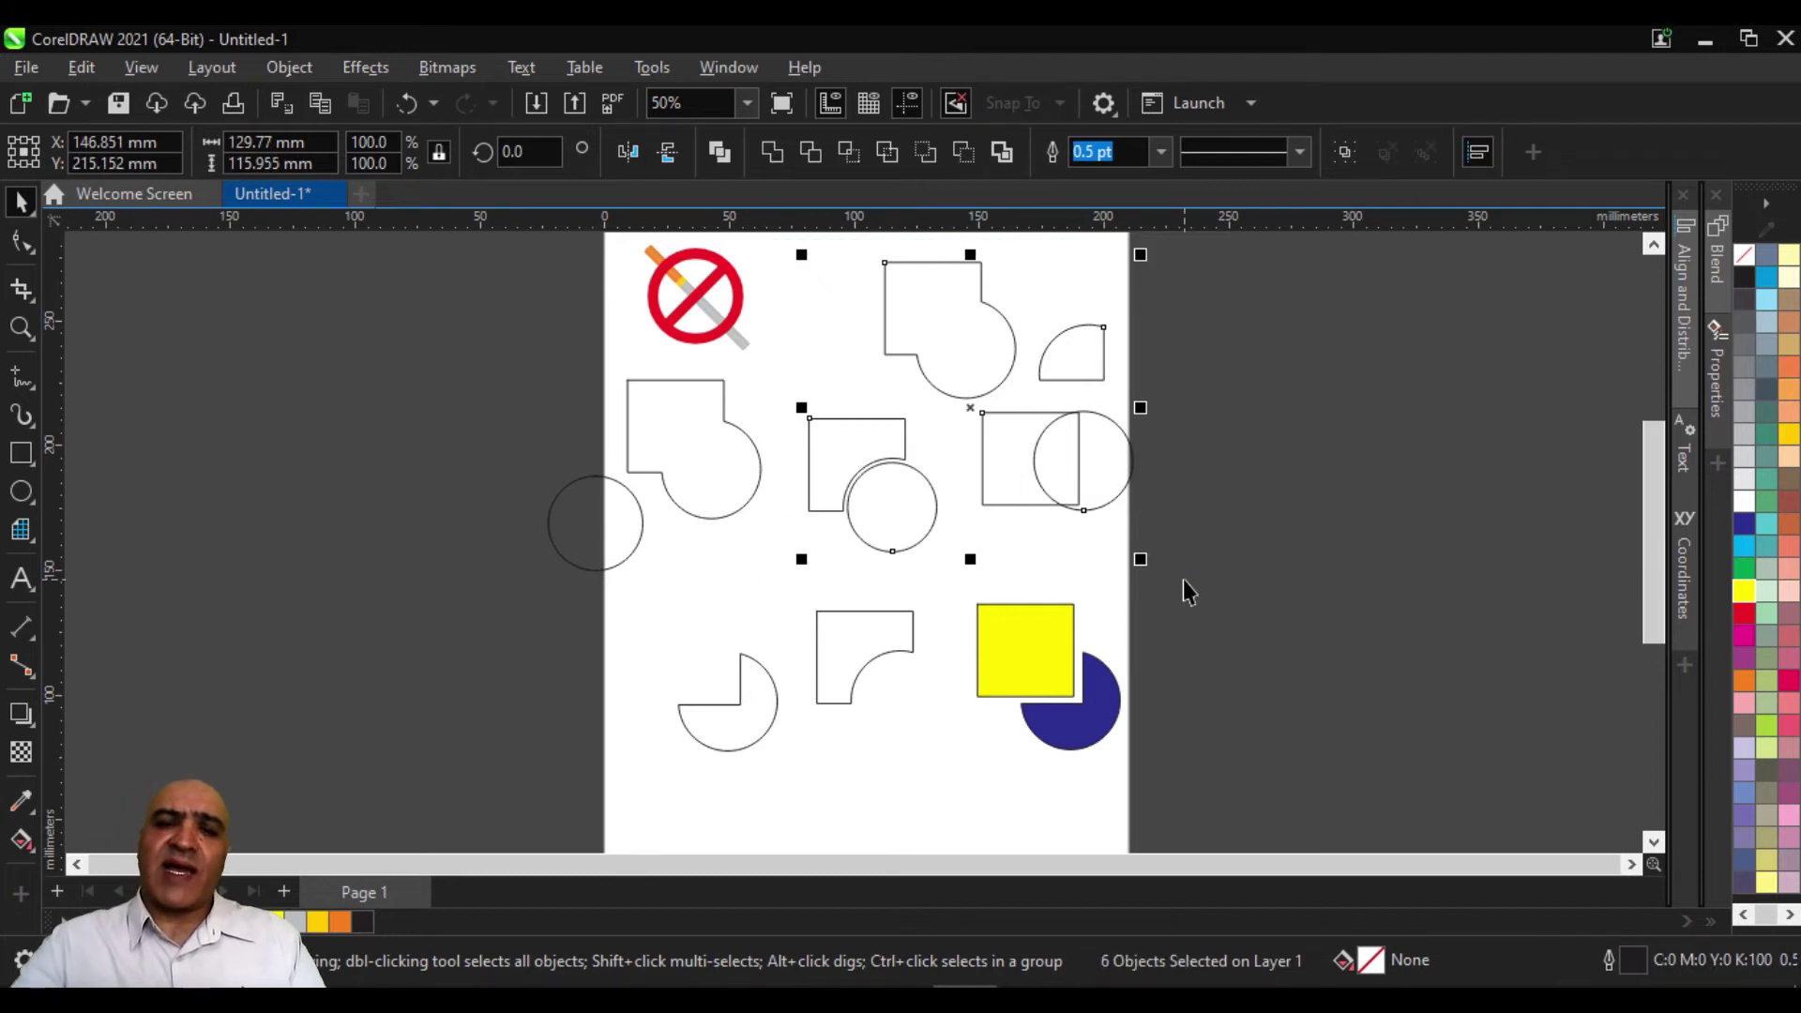
key("Delete")
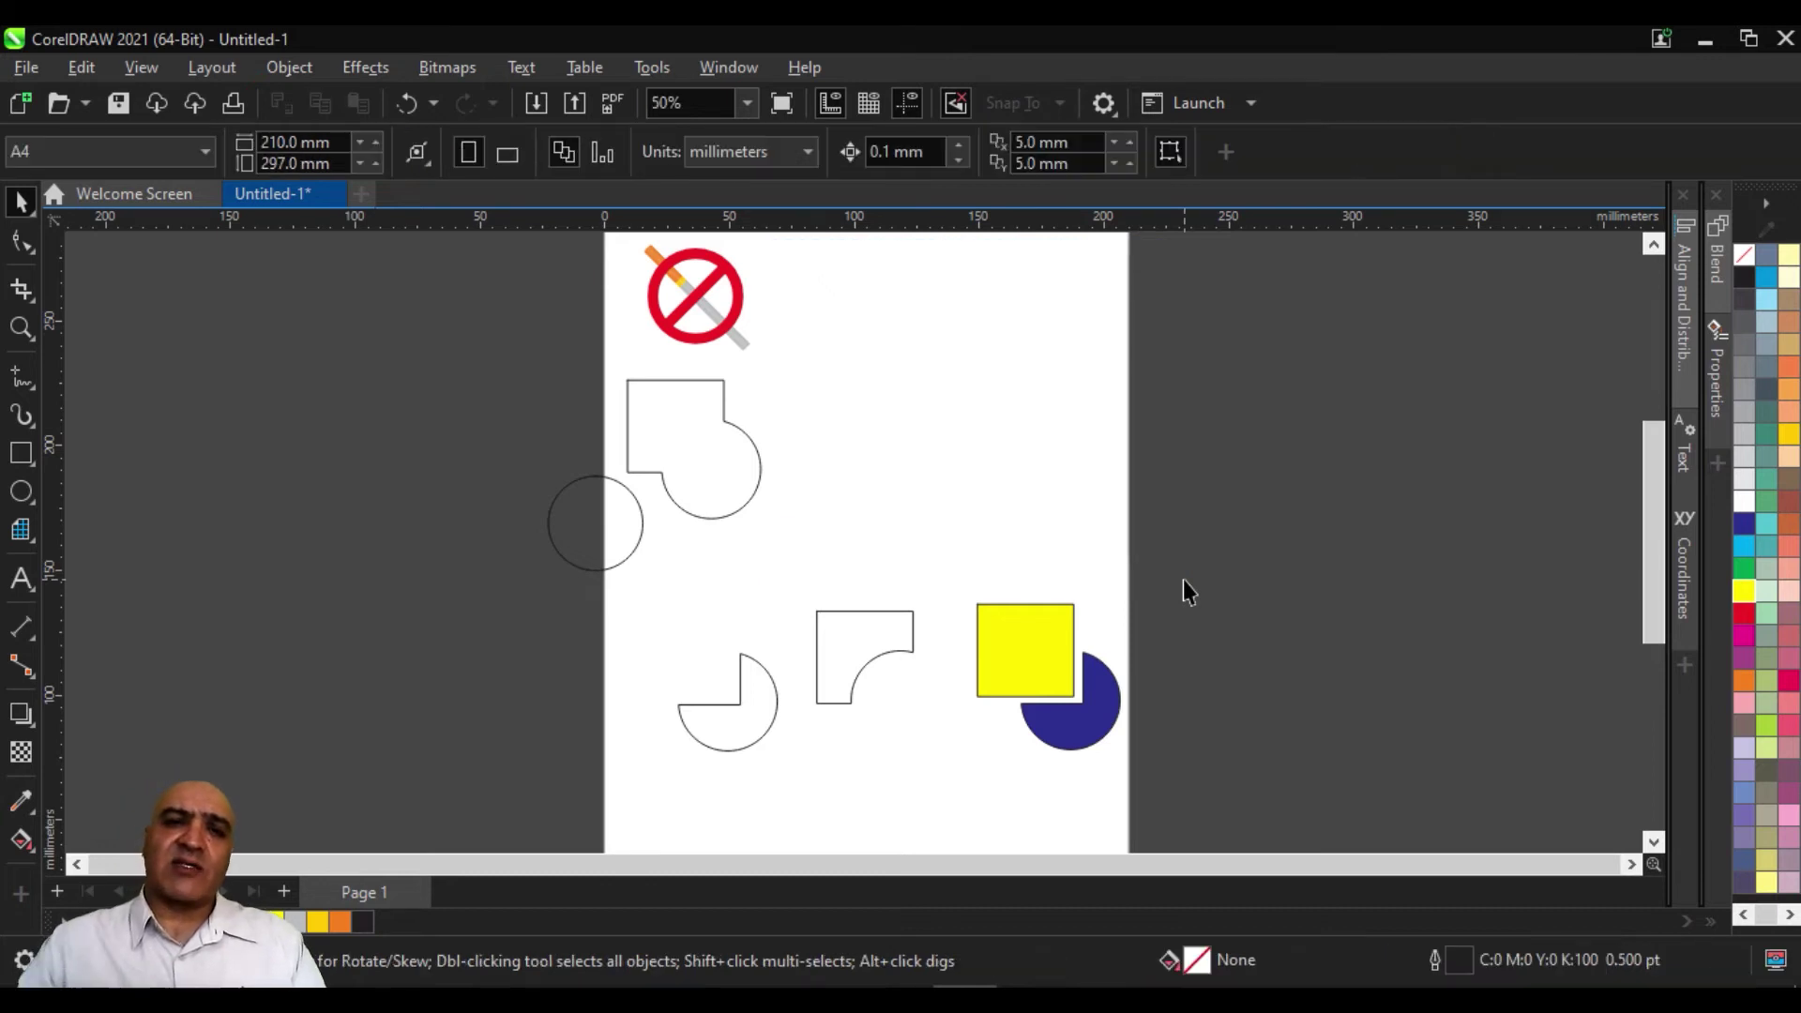
left_click(667, 442)
key("Delete")
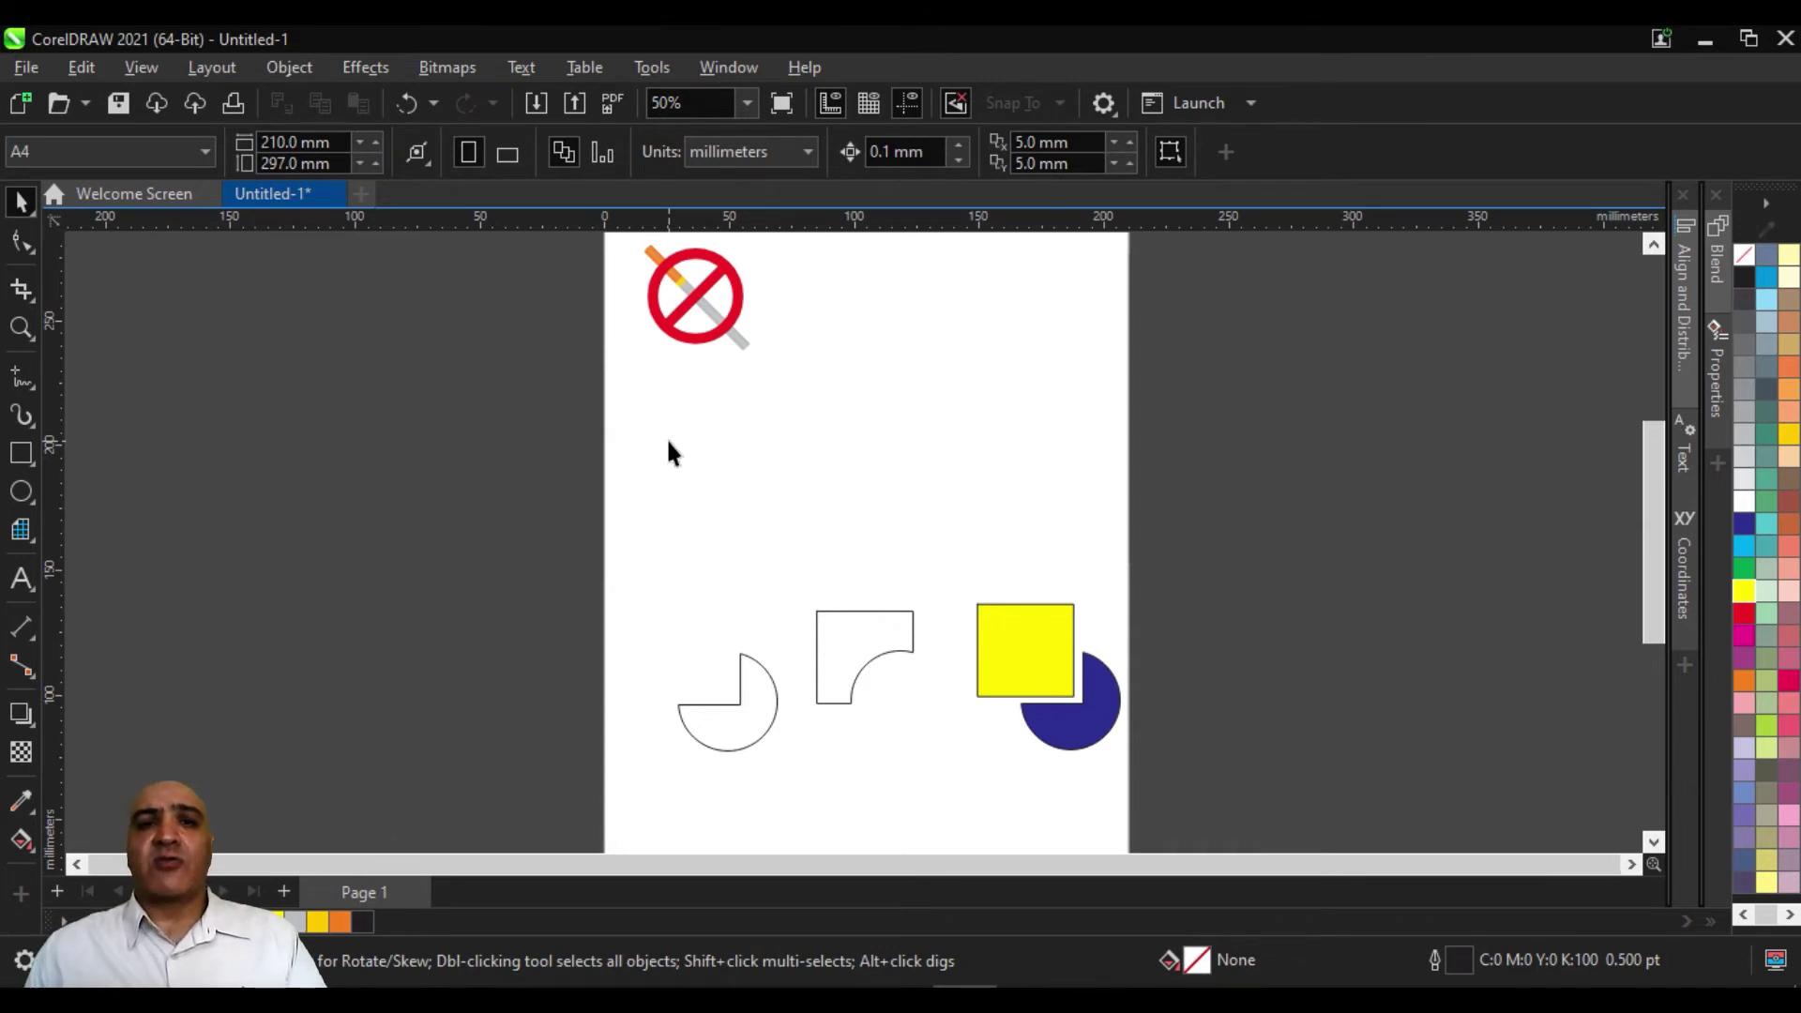
left_click_drag(612, 509, 1257, 840)
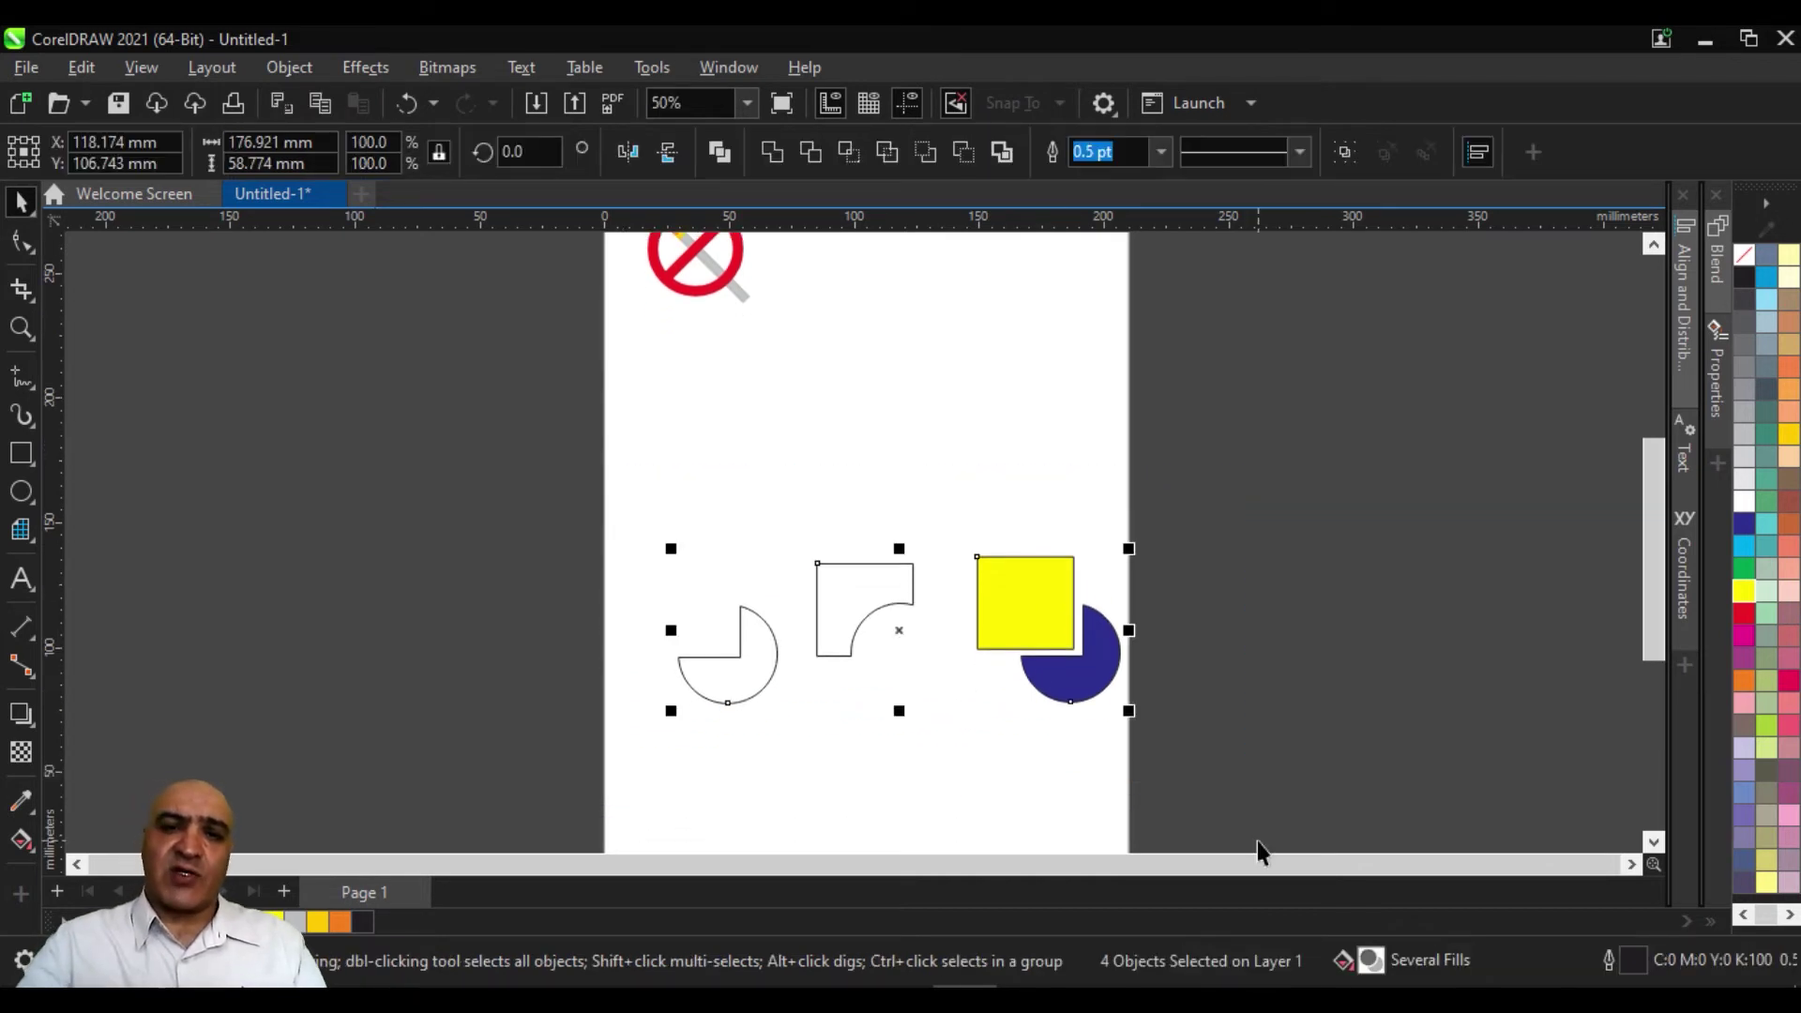
key("Delete")
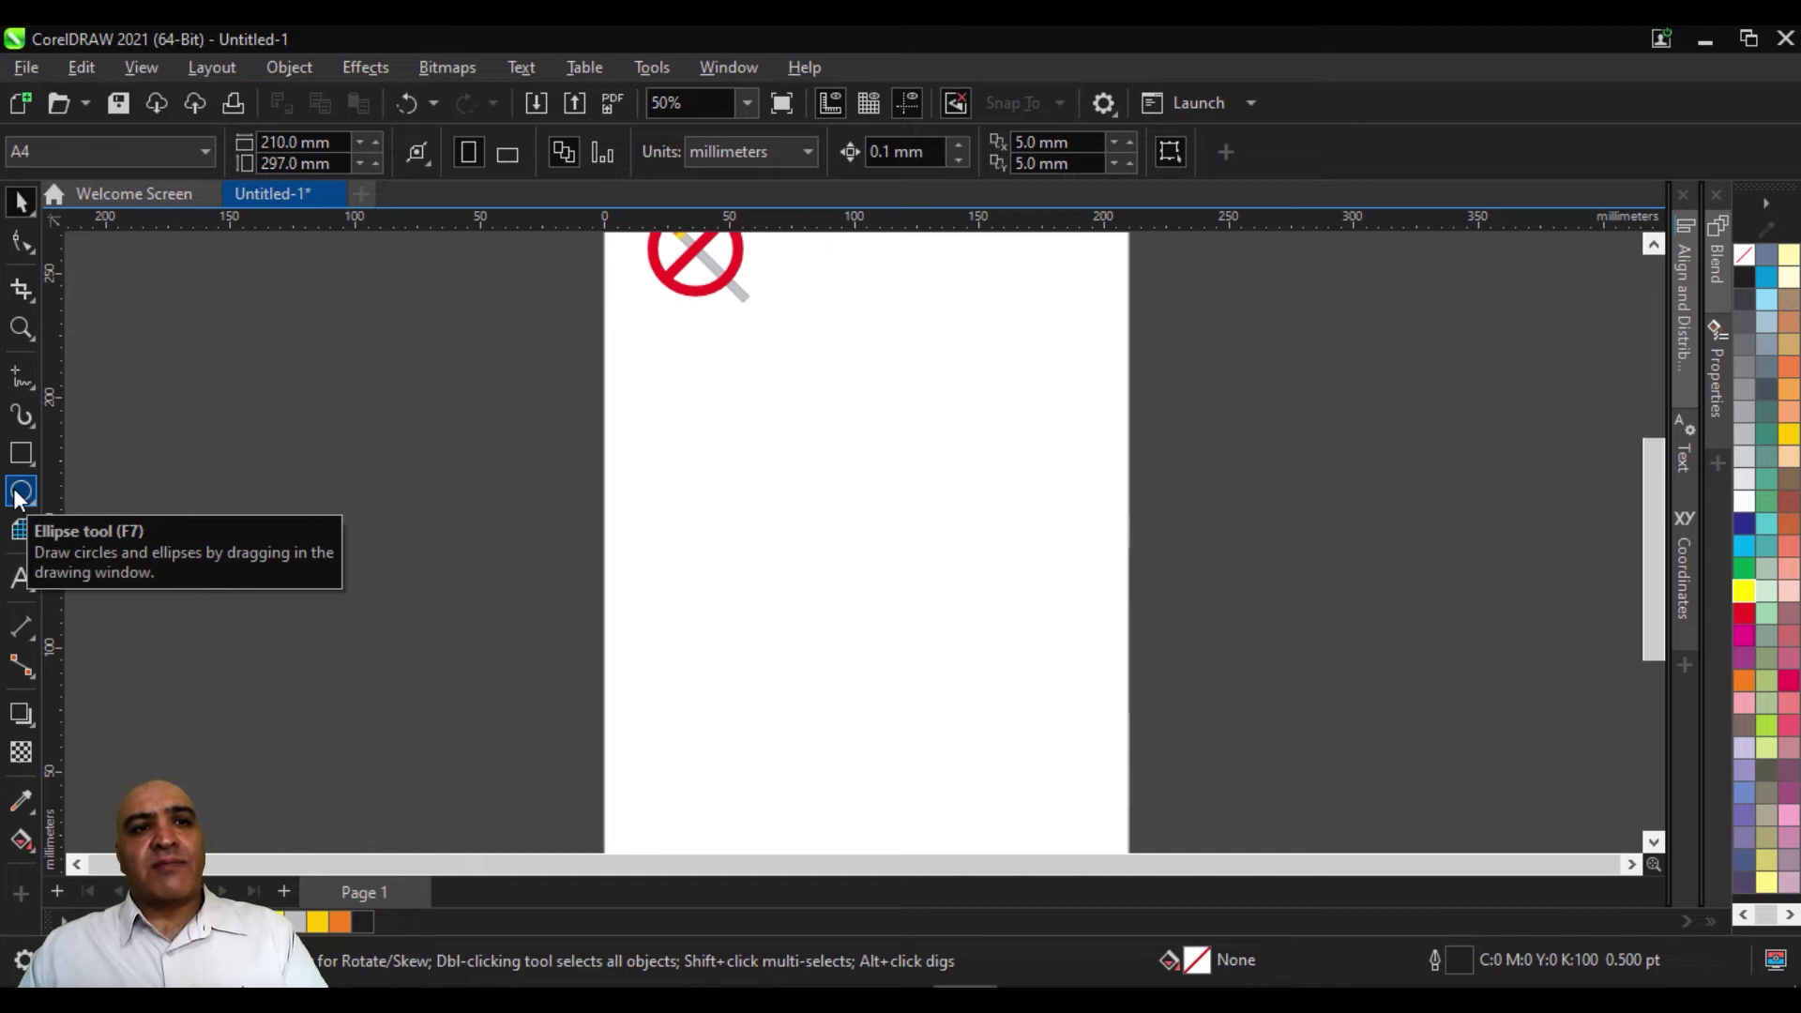
Take the no-smoking sign apart by moving its red bar below the cigarette and its red ring to the cigarette's right
scroll(711, 349, "down", 2)
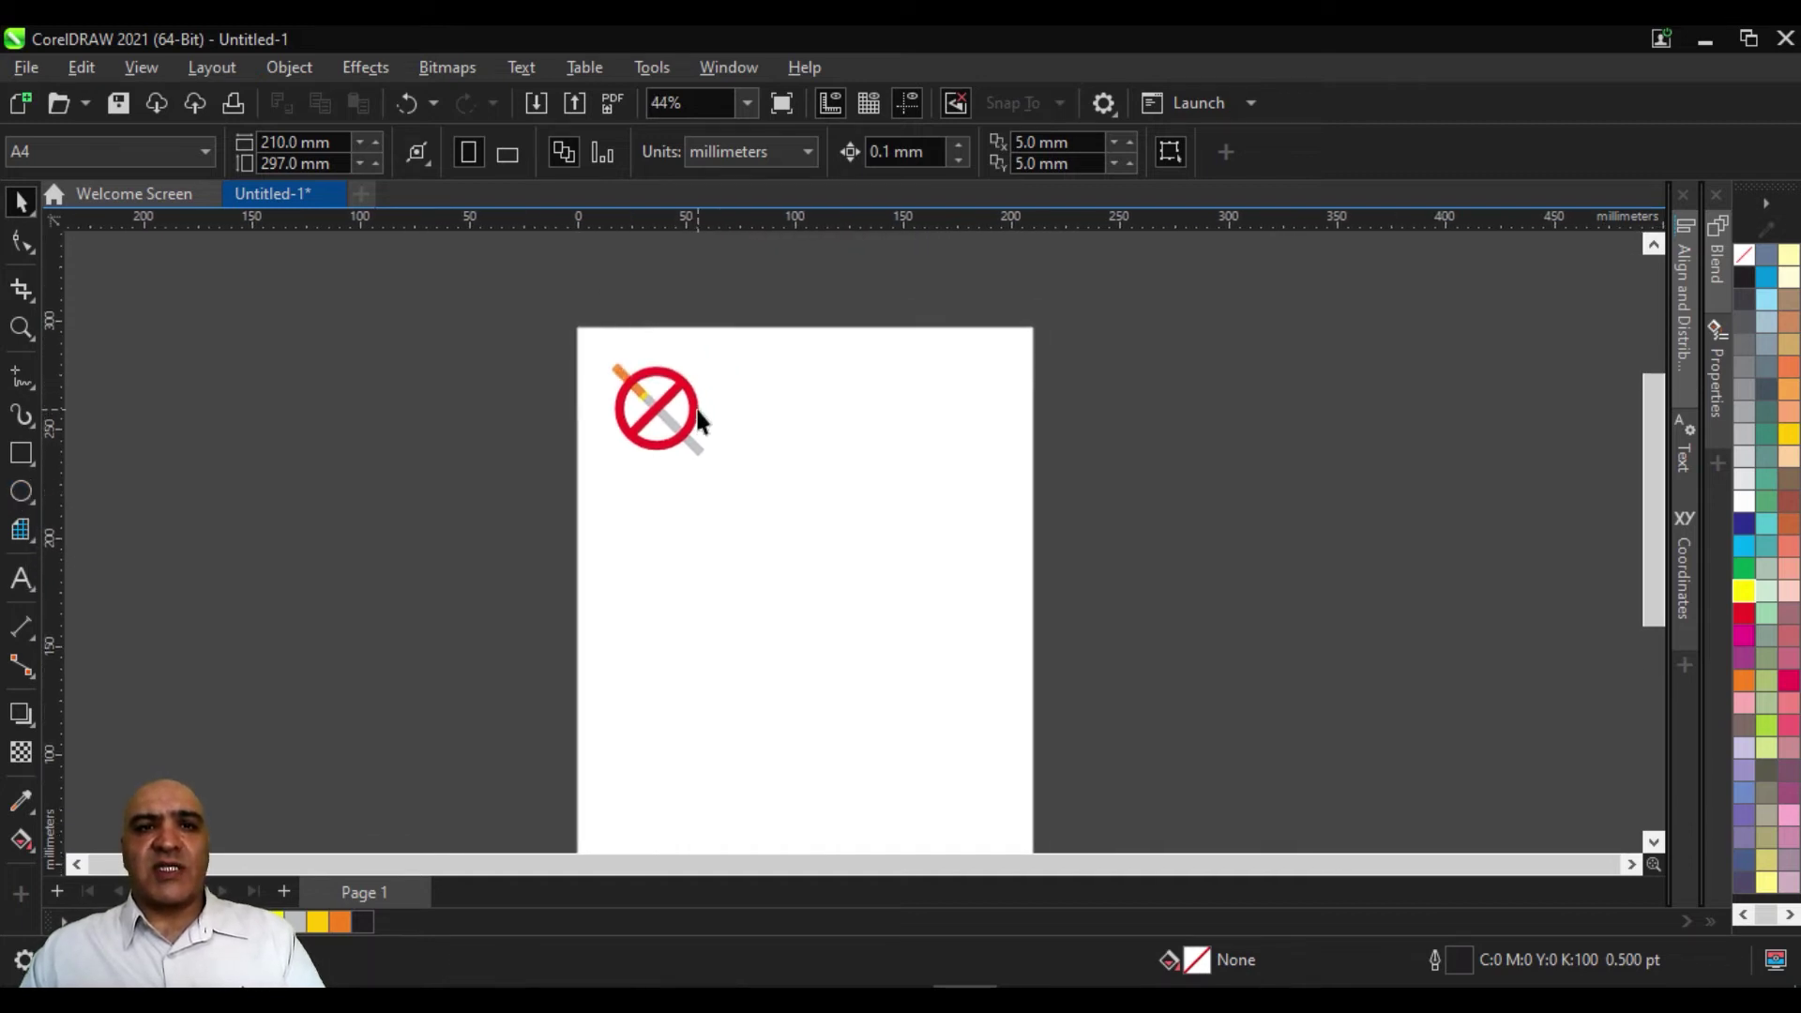
scroll(697, 420, "up", 5)
left_click_drag(618, 376, 474, 637)
left_click_drag(675, 394, 903, 364)
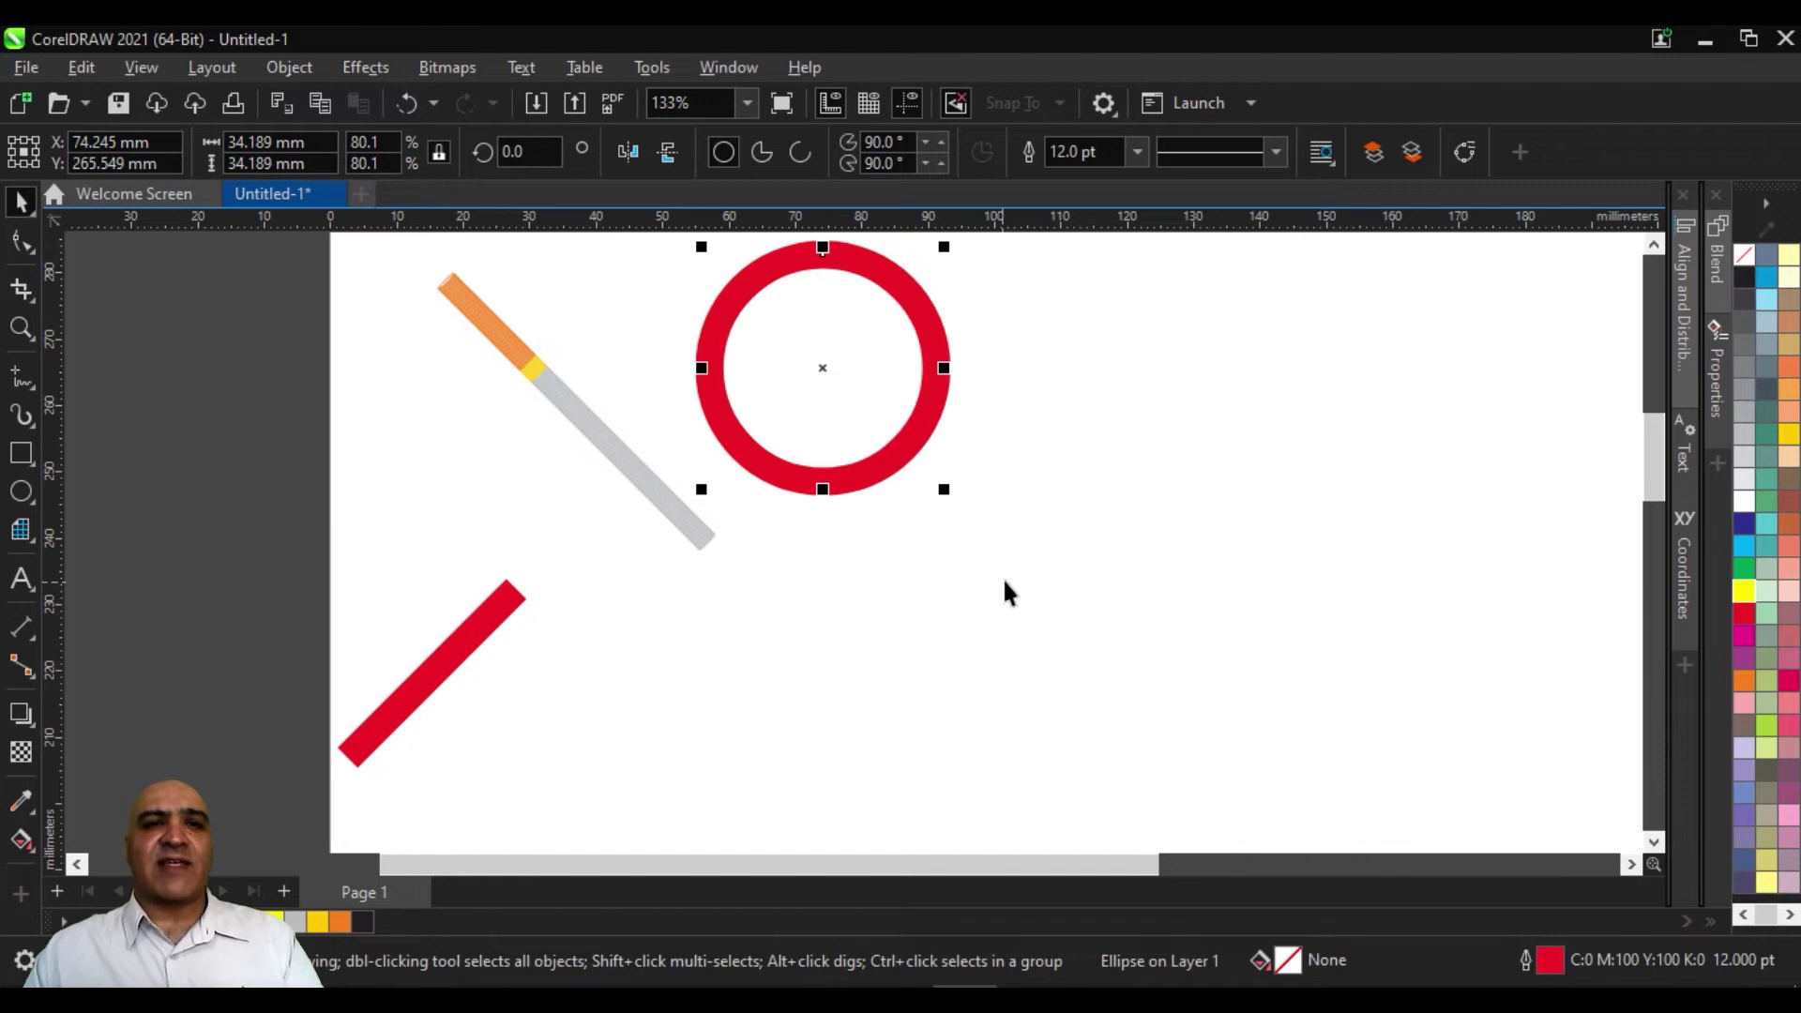
Draw a circle about 46 mm in diameter below the sign's ring, and add a concentric copy scaled to about 36 mm
left_click_drag(997, 601, 832, 507)
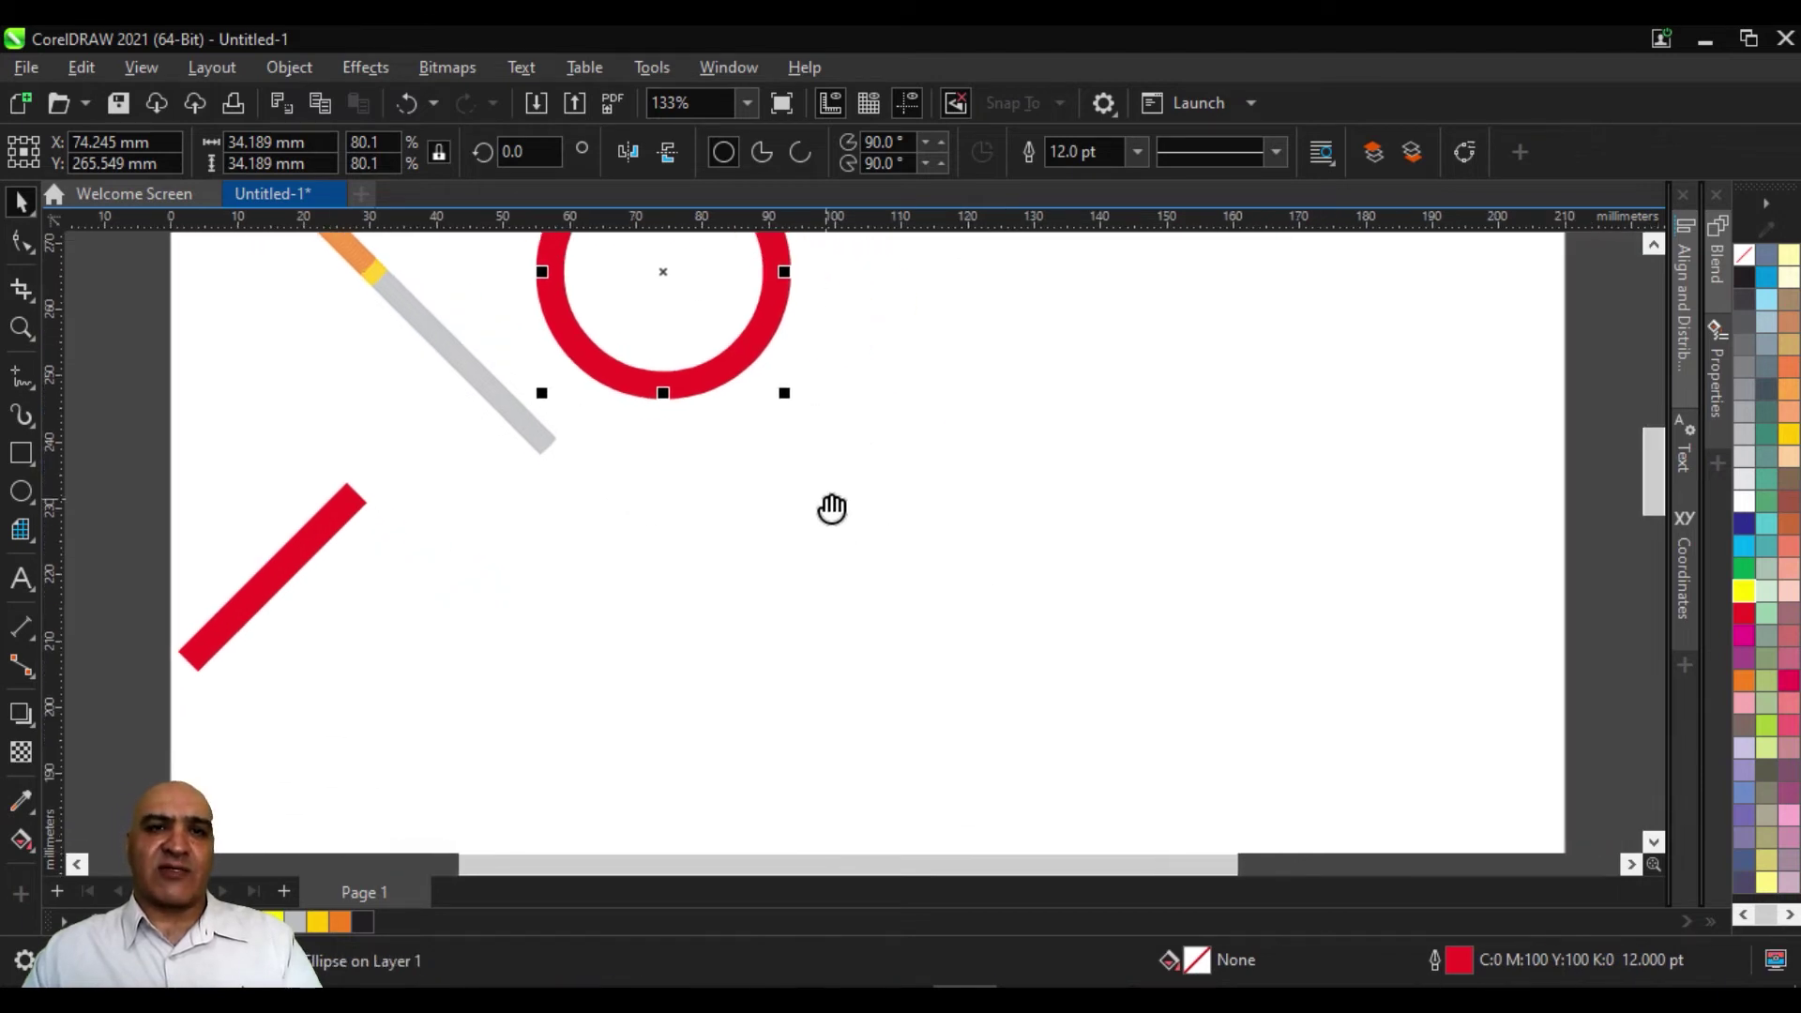
left_click(21, 494)
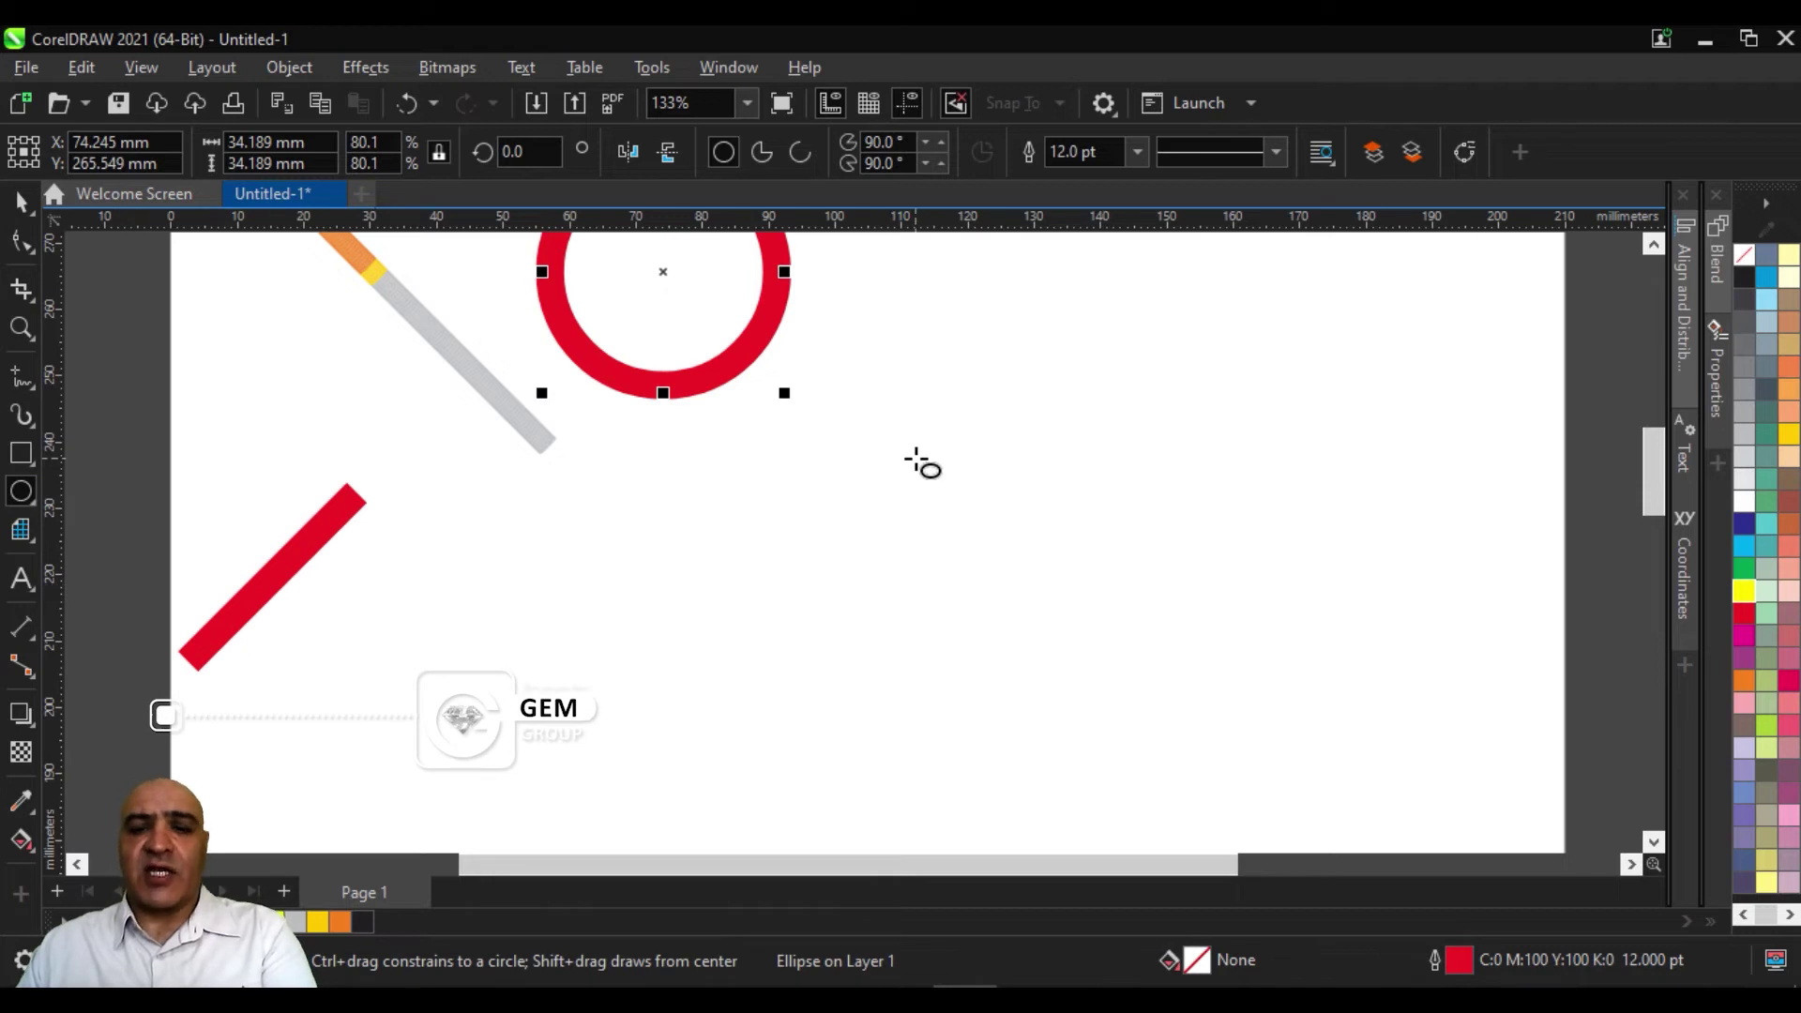
left_click_drag(844, 403, 1147, 705)
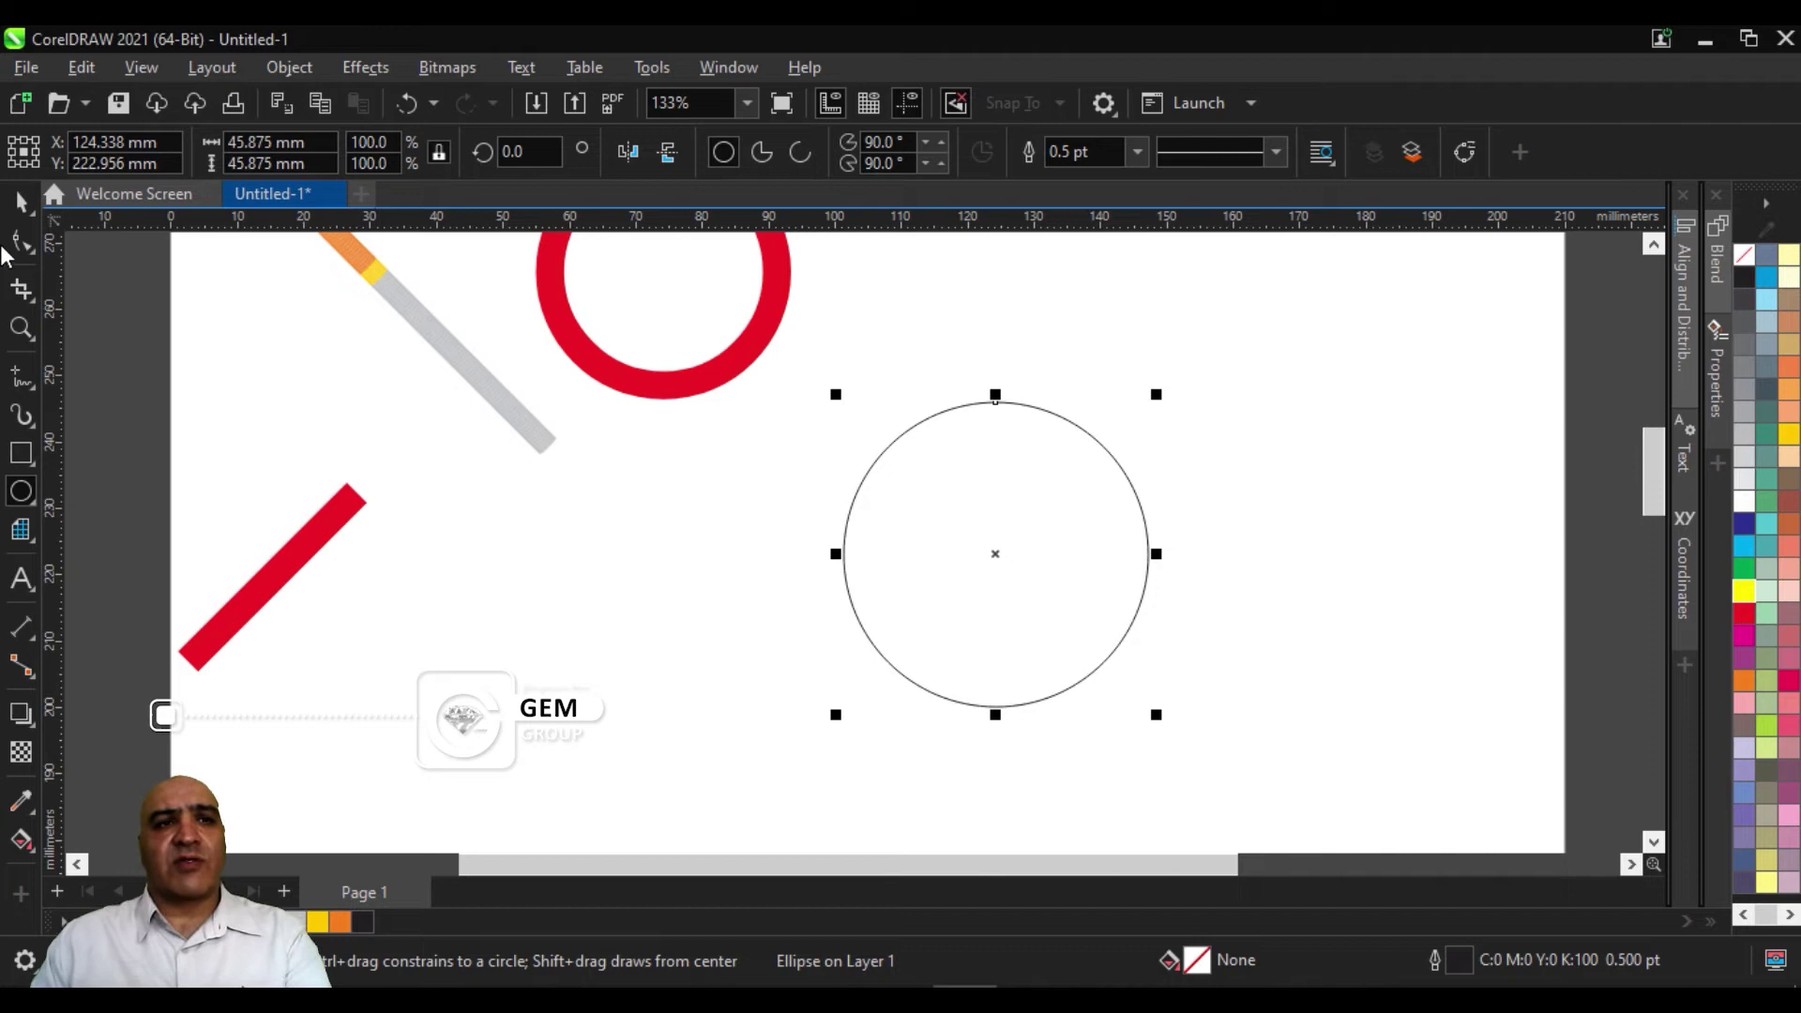
left_click(21, 202)
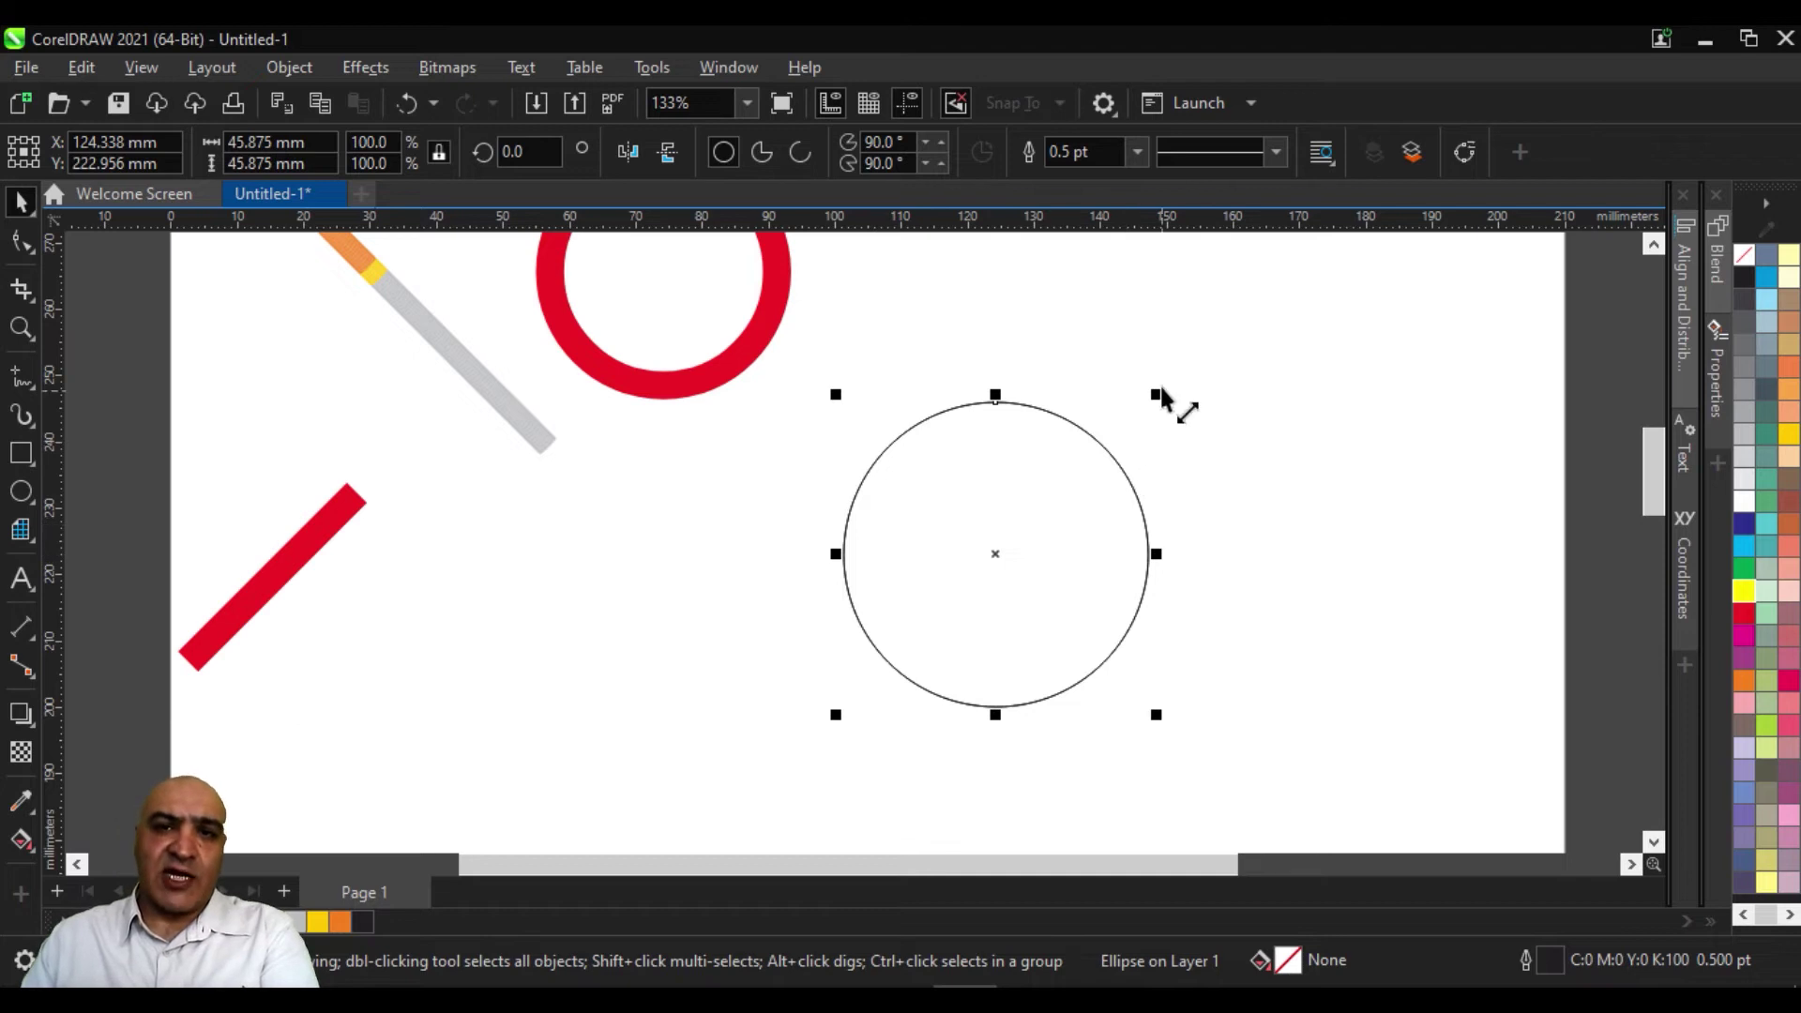
left_click_drag(1171, 405, 1137, 439)
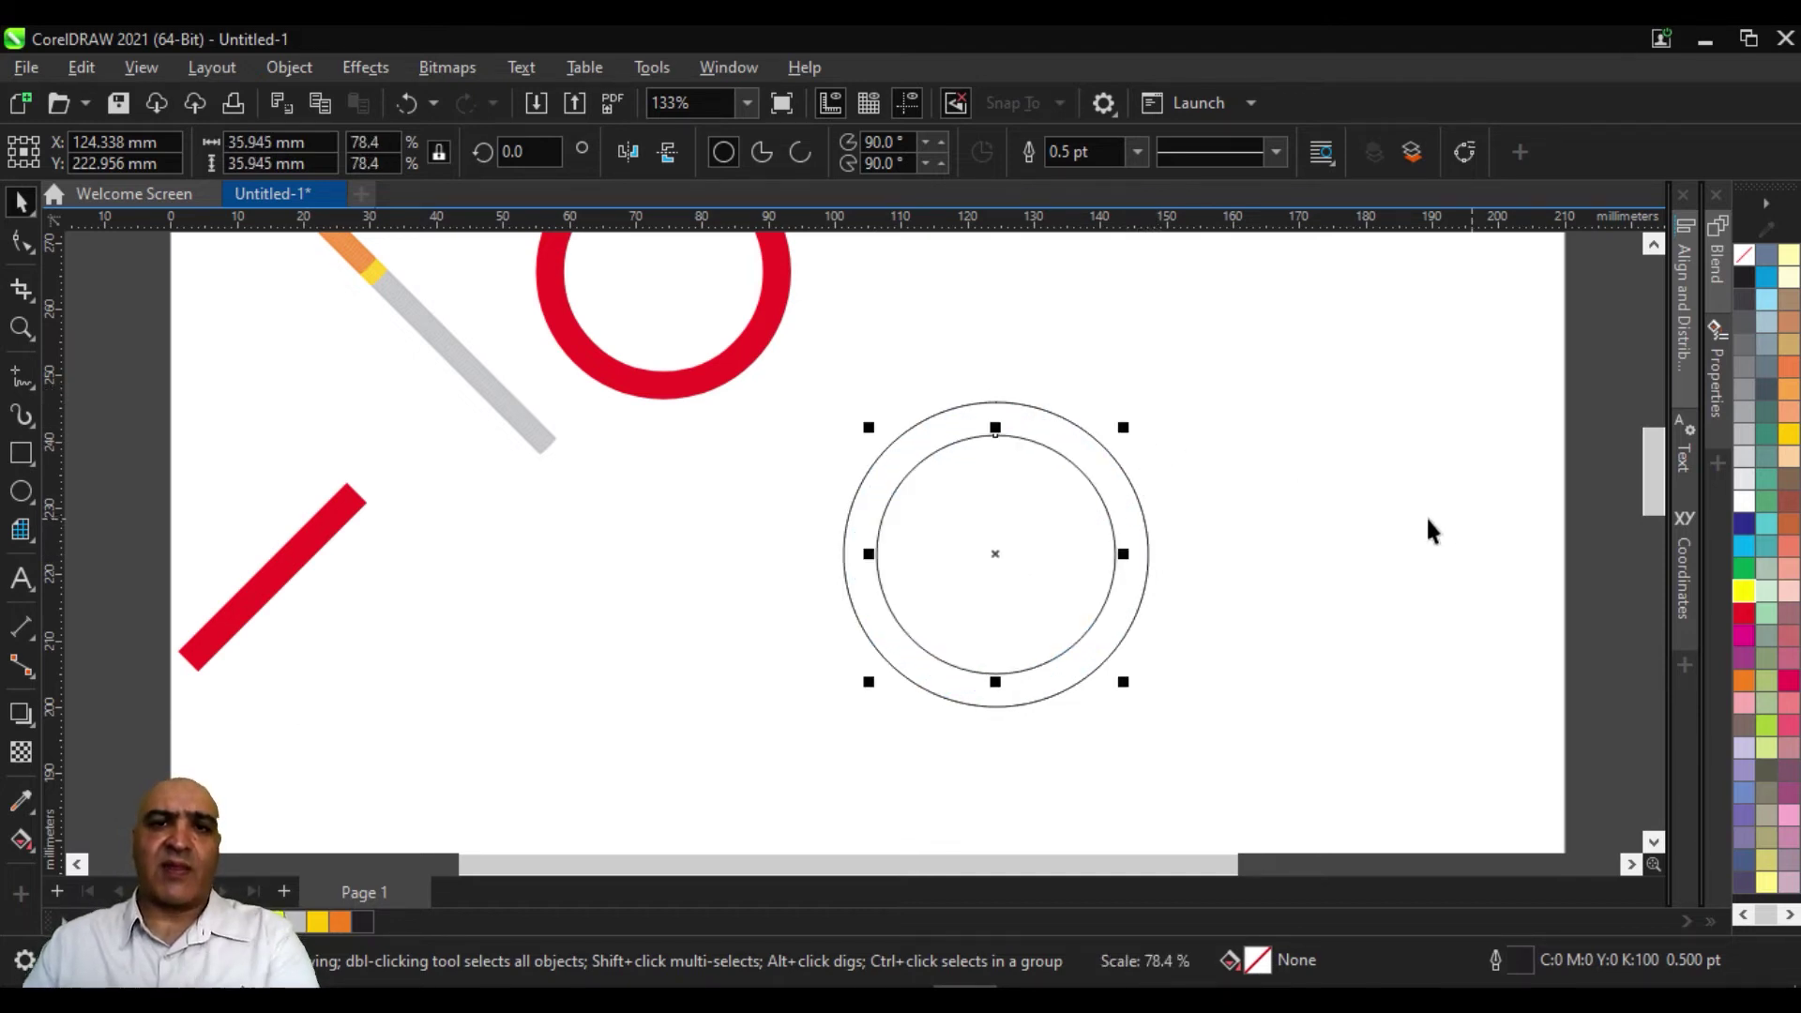
Fill the inner circle with grey and the outer circle with red
left_click(1743, 413)
left_click(1048, 418)
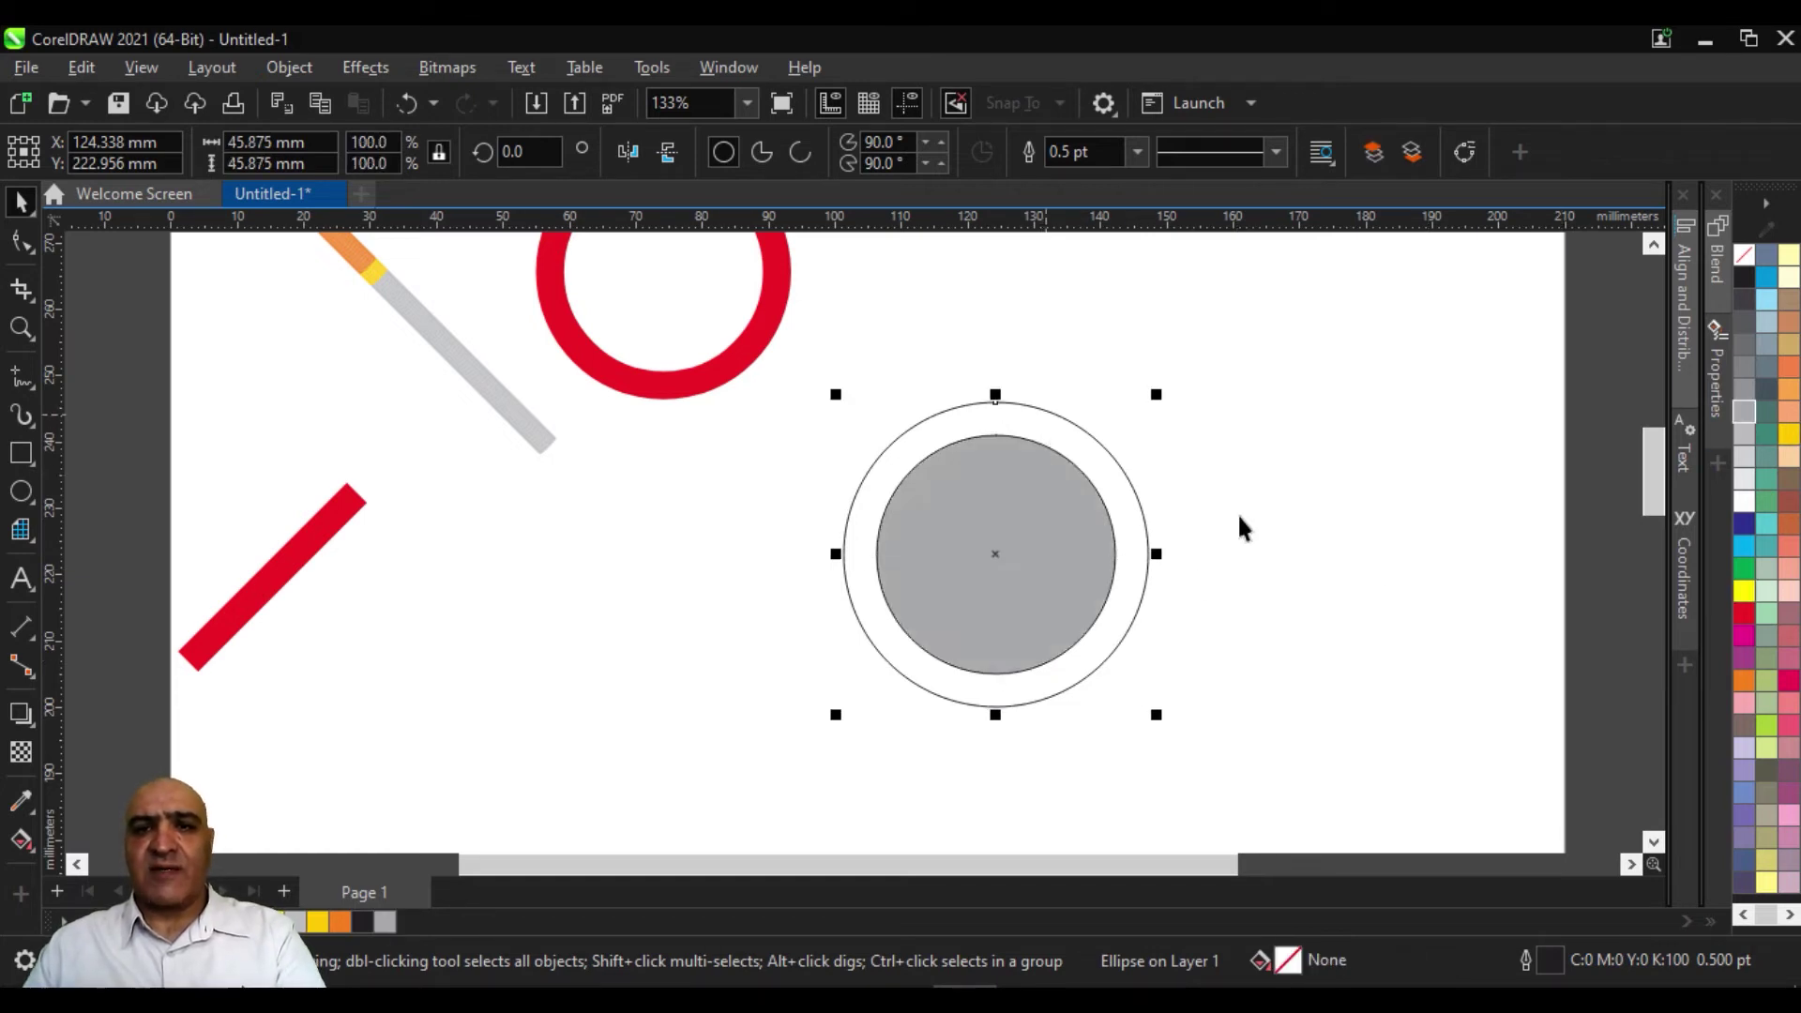
left_click(1744, 613)
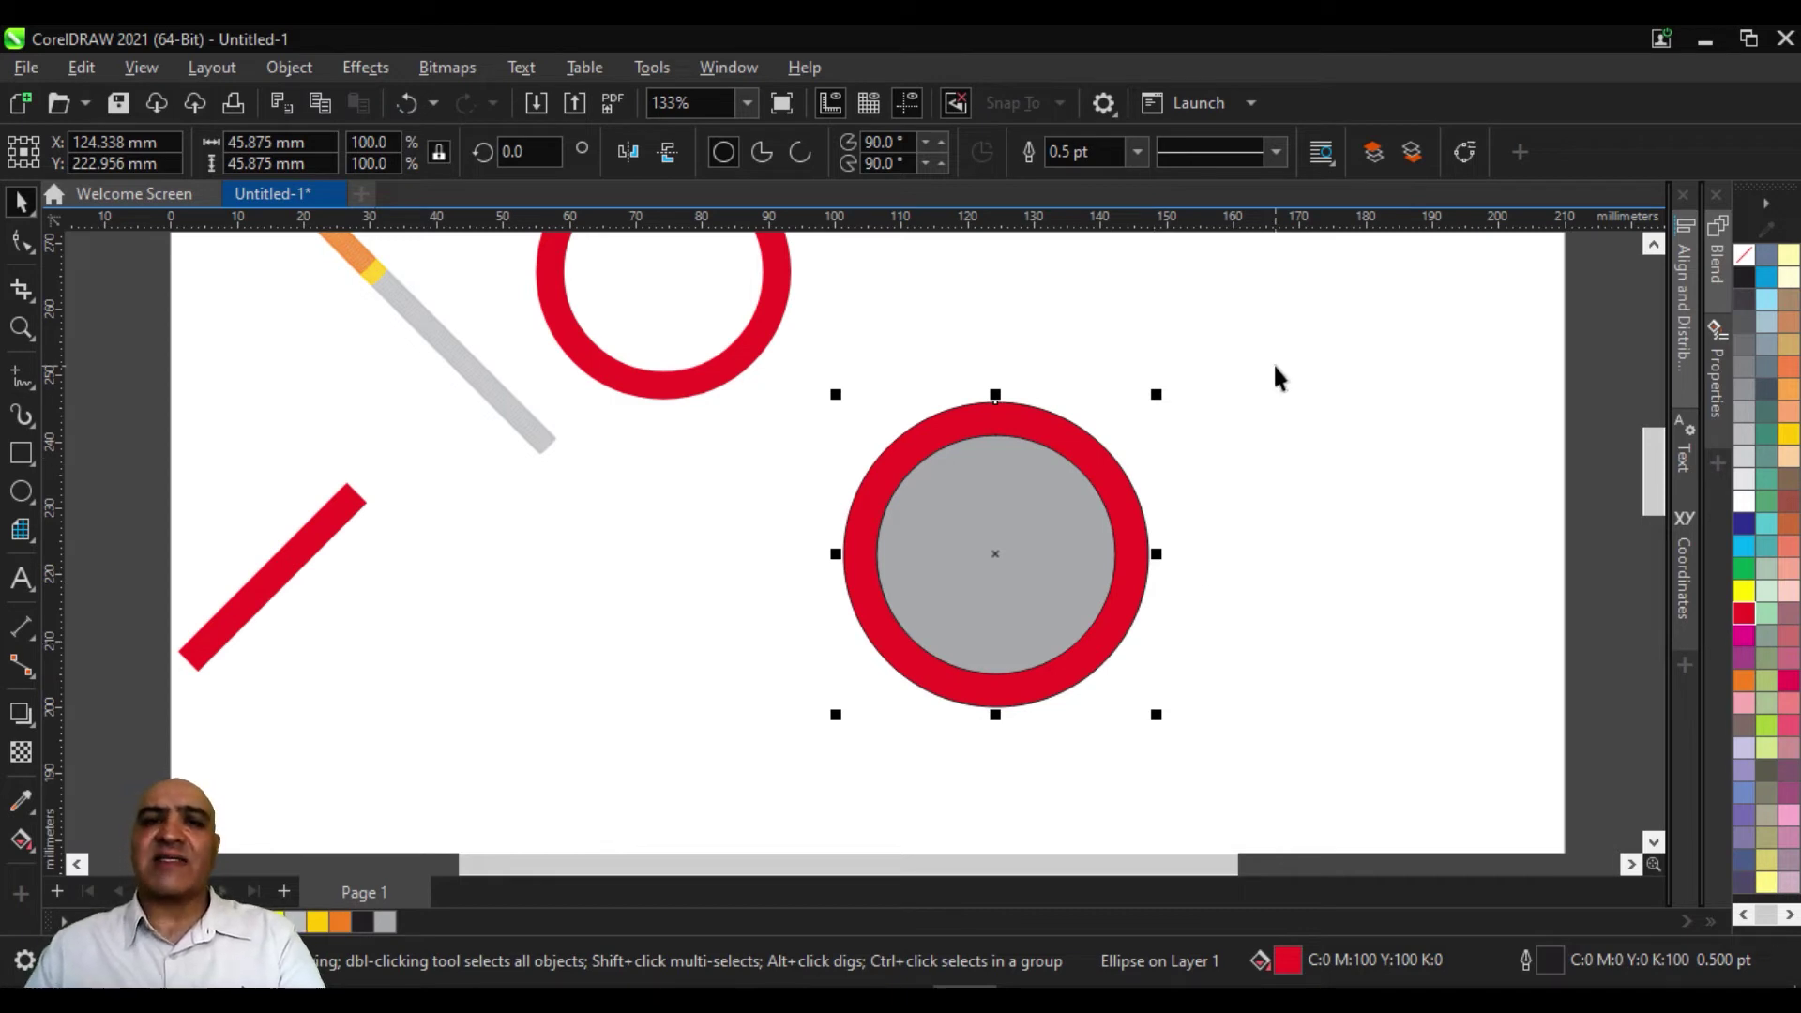
Apply Back Minus Front to the concentric circles, cutting the grey inner circle out of the red outer one
left_click(1294, 379)
left_click_drag(1354, 475, 743, 707)
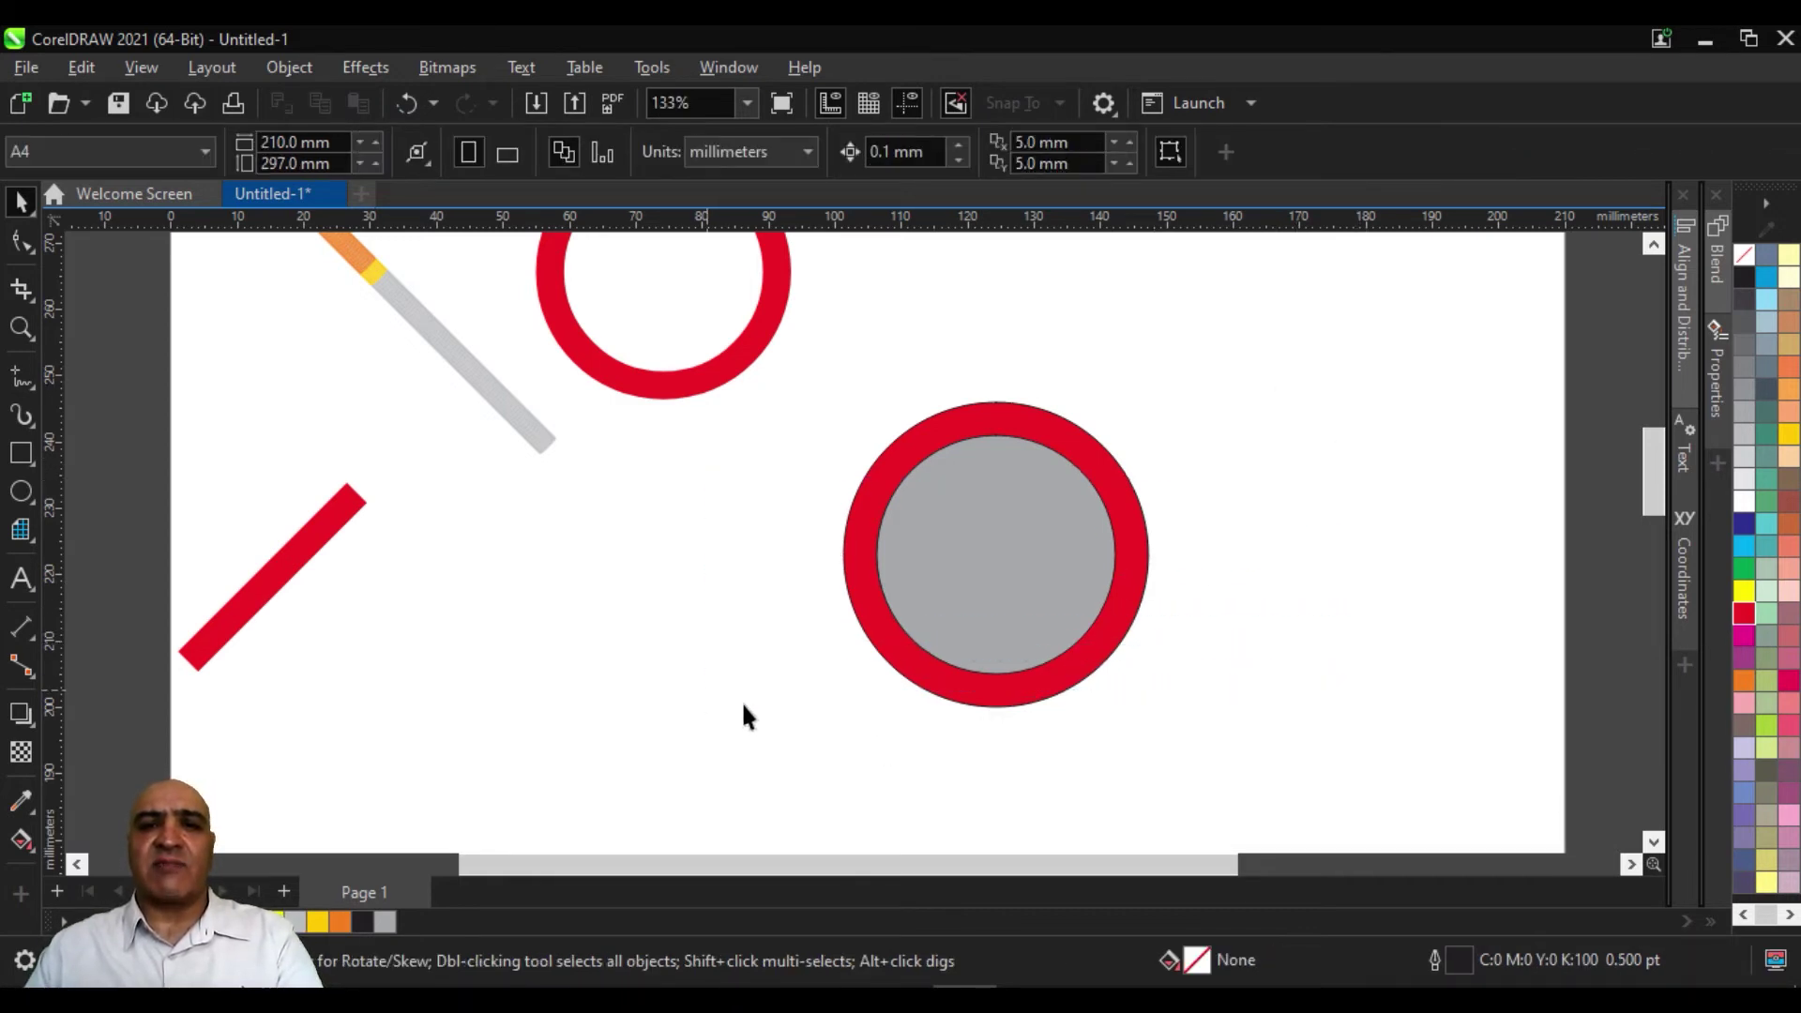
left_click_drag(970, 560, 1292, 808)
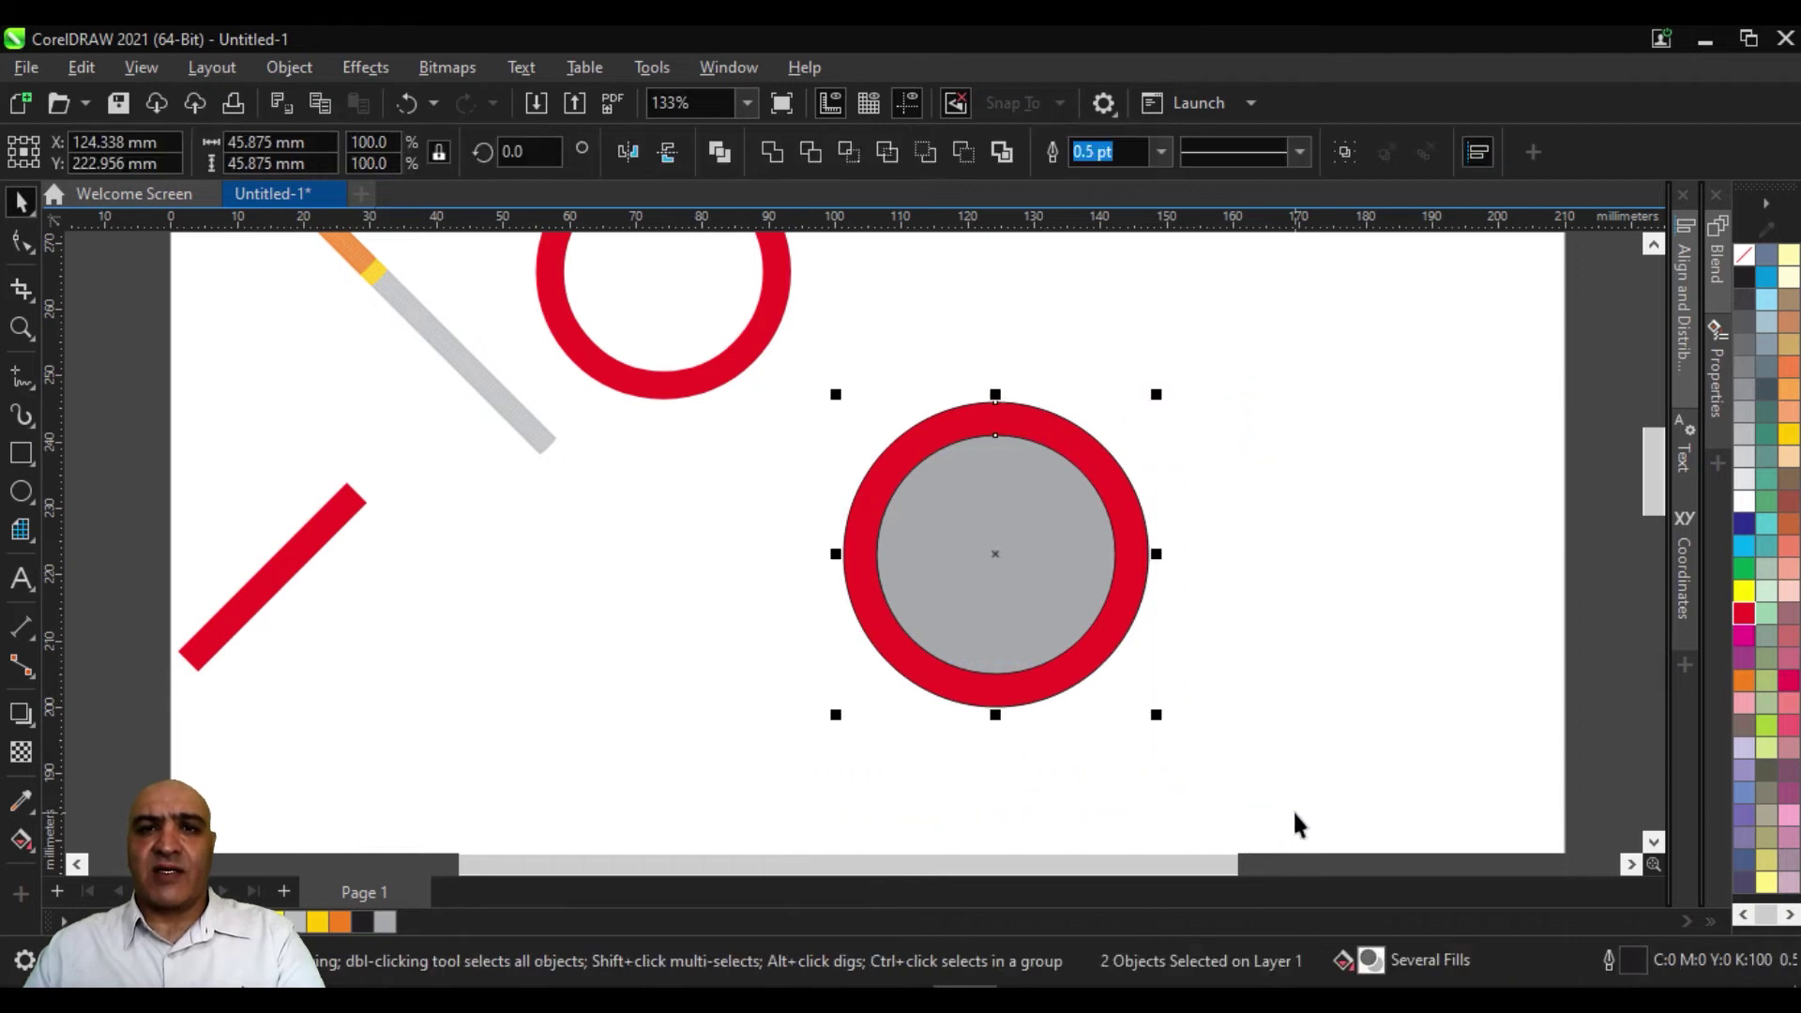
left_click(960, 156)
left_click(1308, 508)
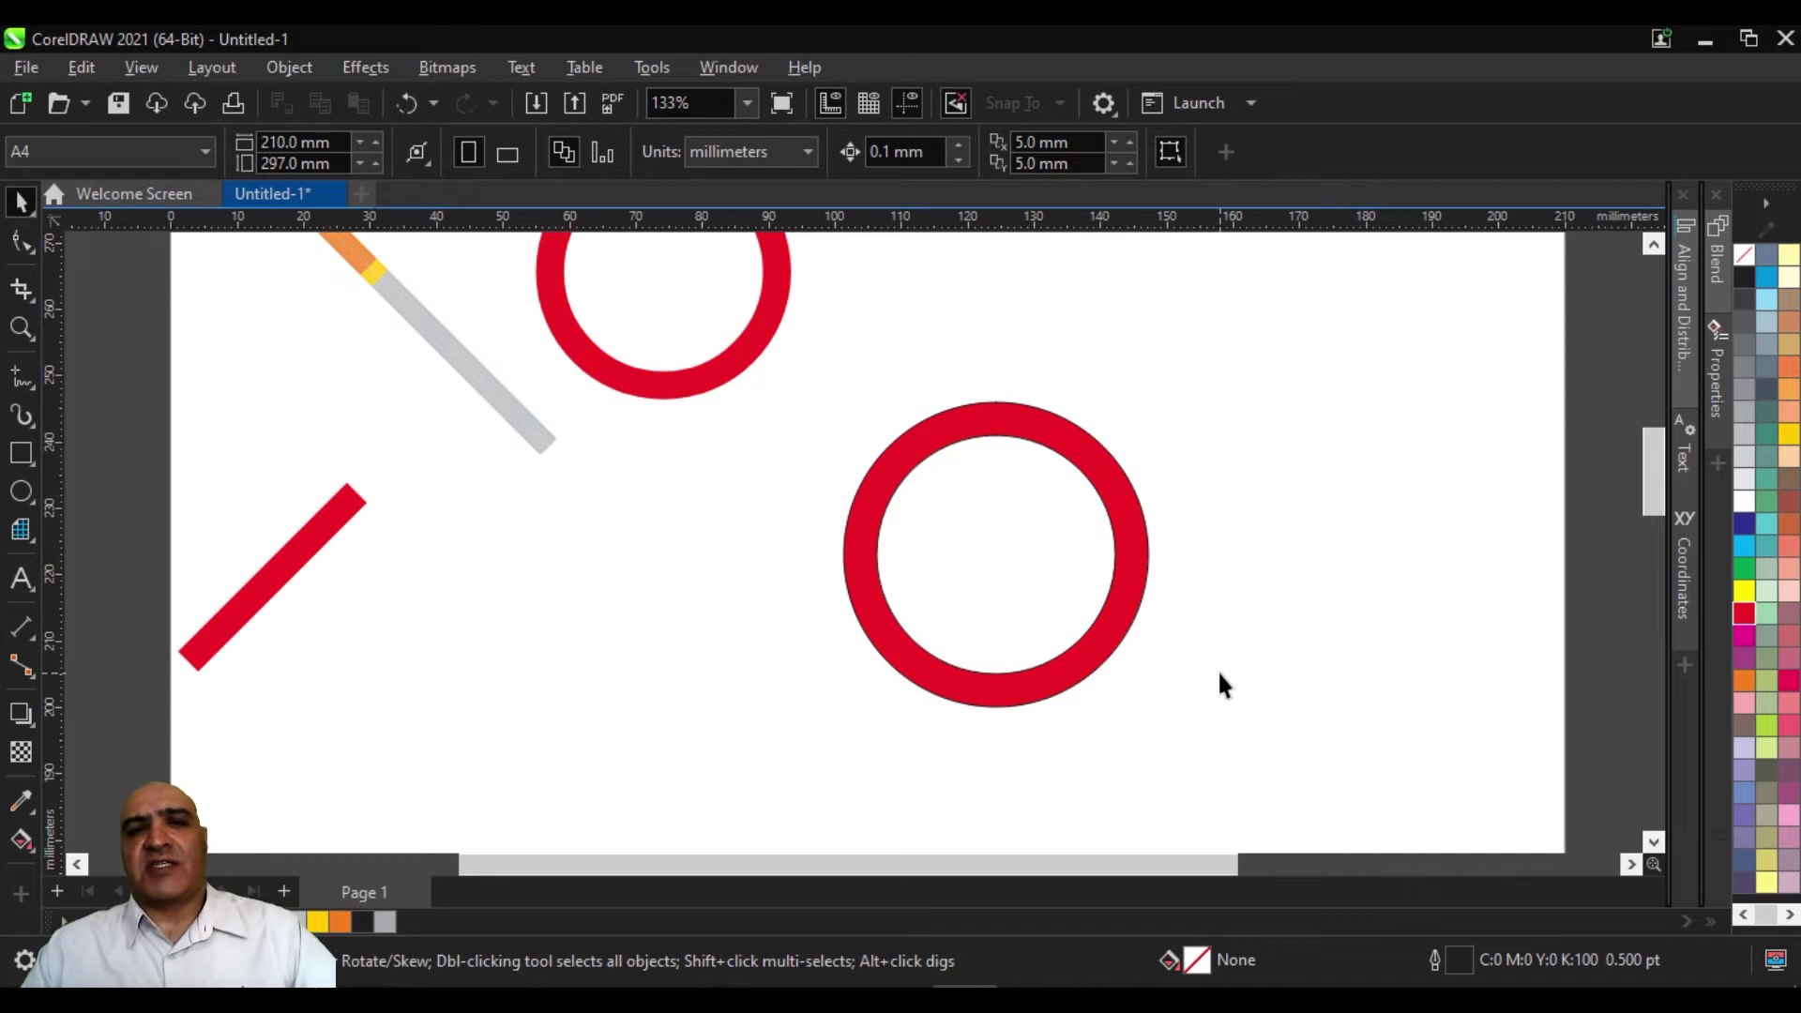
Place the sign's 12 pt outline ring right of the cut ring at about 41 mm diameter, and move the cut ring slightly left
left_click_drag(790, 353, 1470, 576)
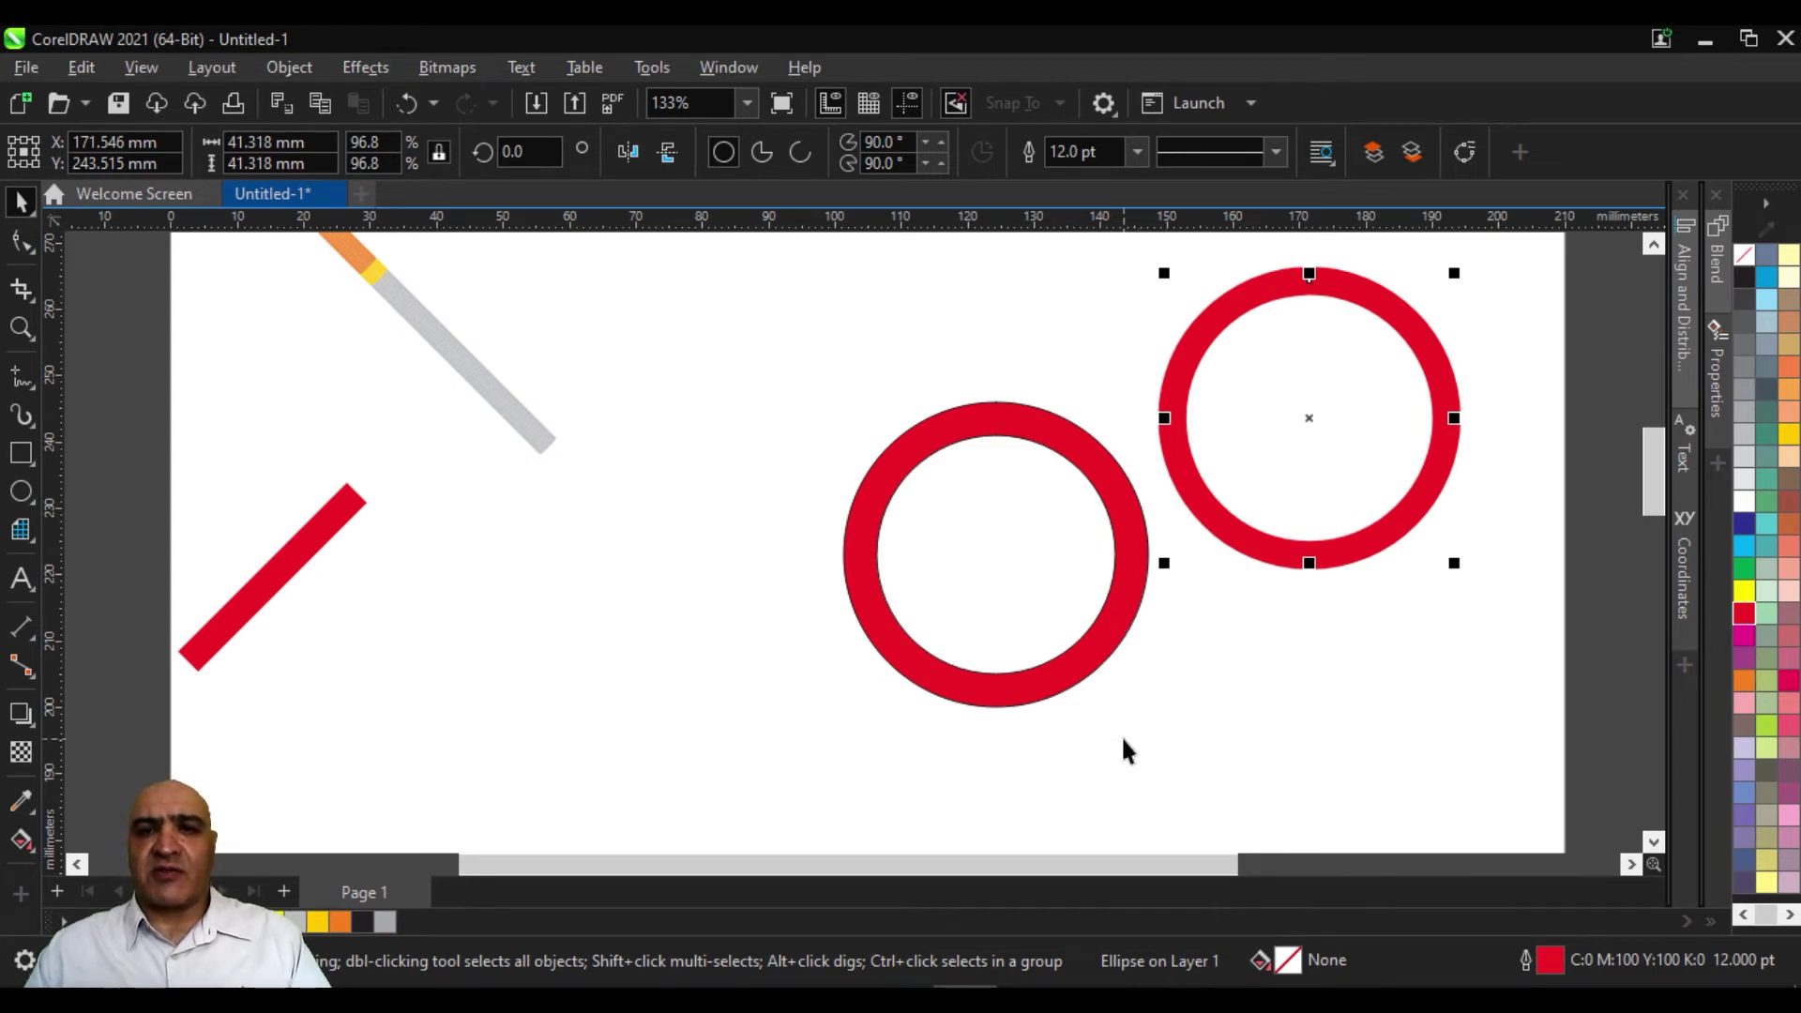
left_click(1019, 431)
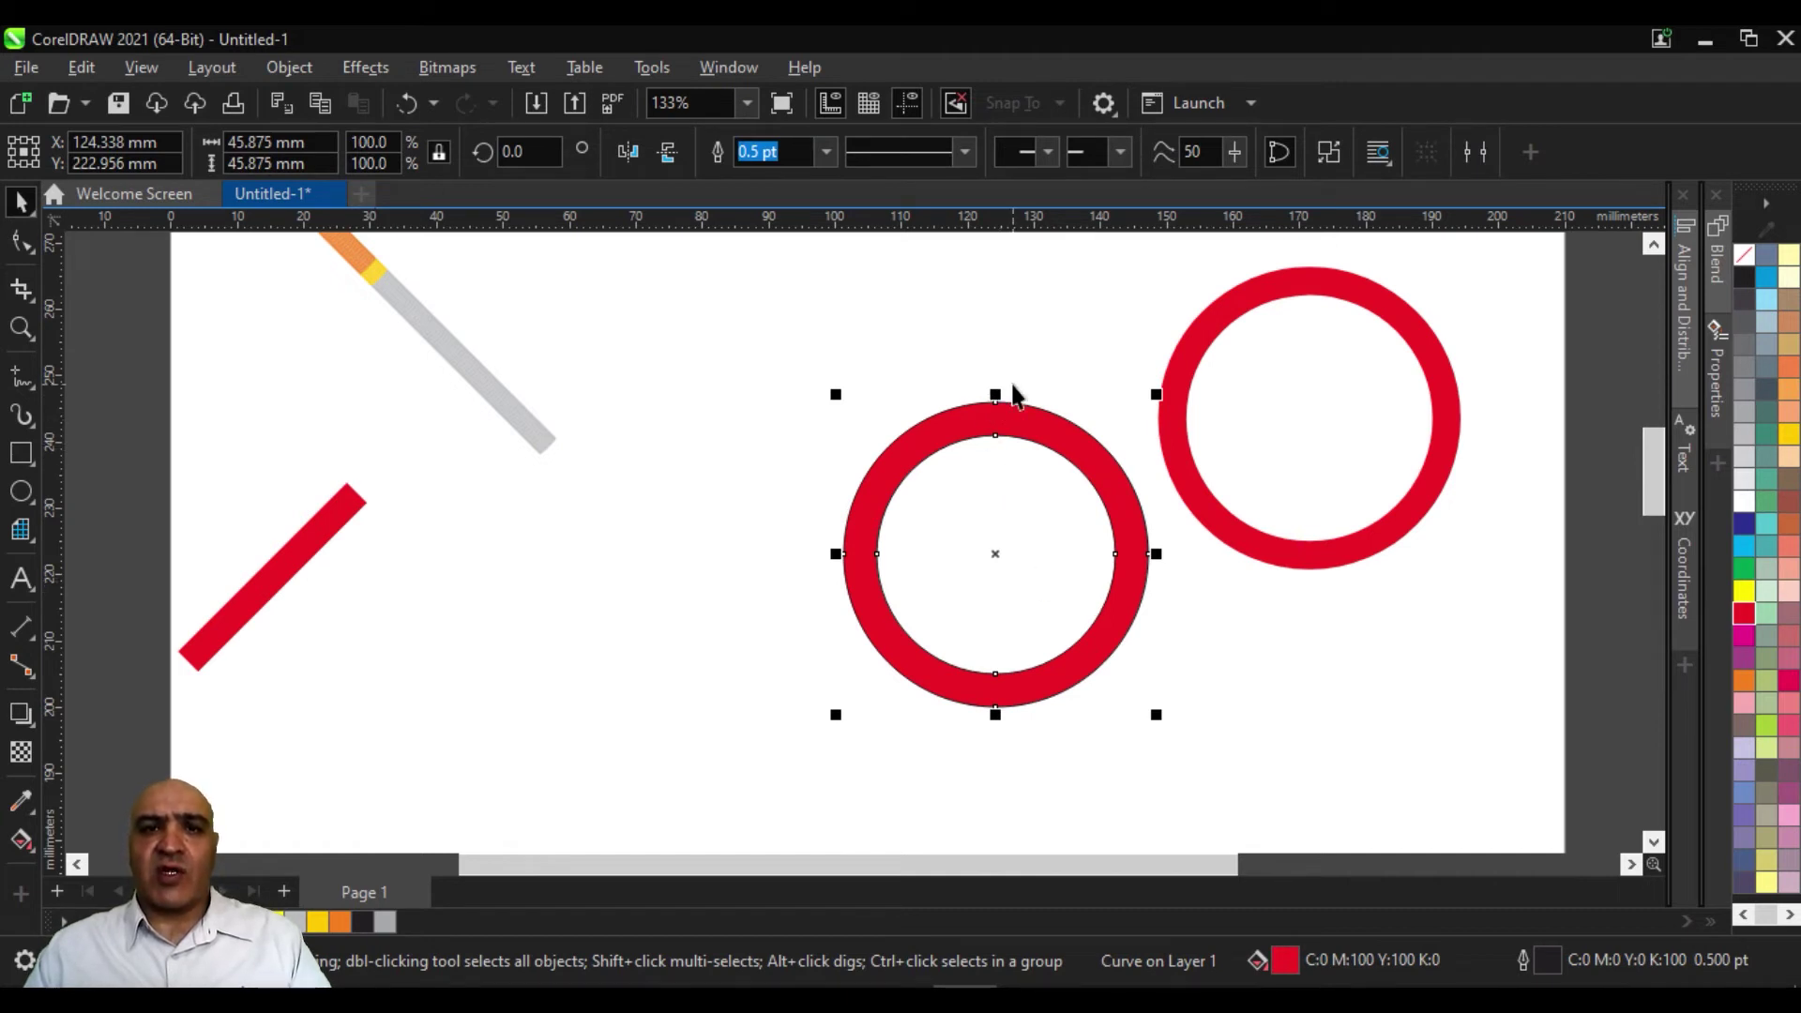
left_click_drag(1135, 574, 1050, 575)
left_click(1352, 289)
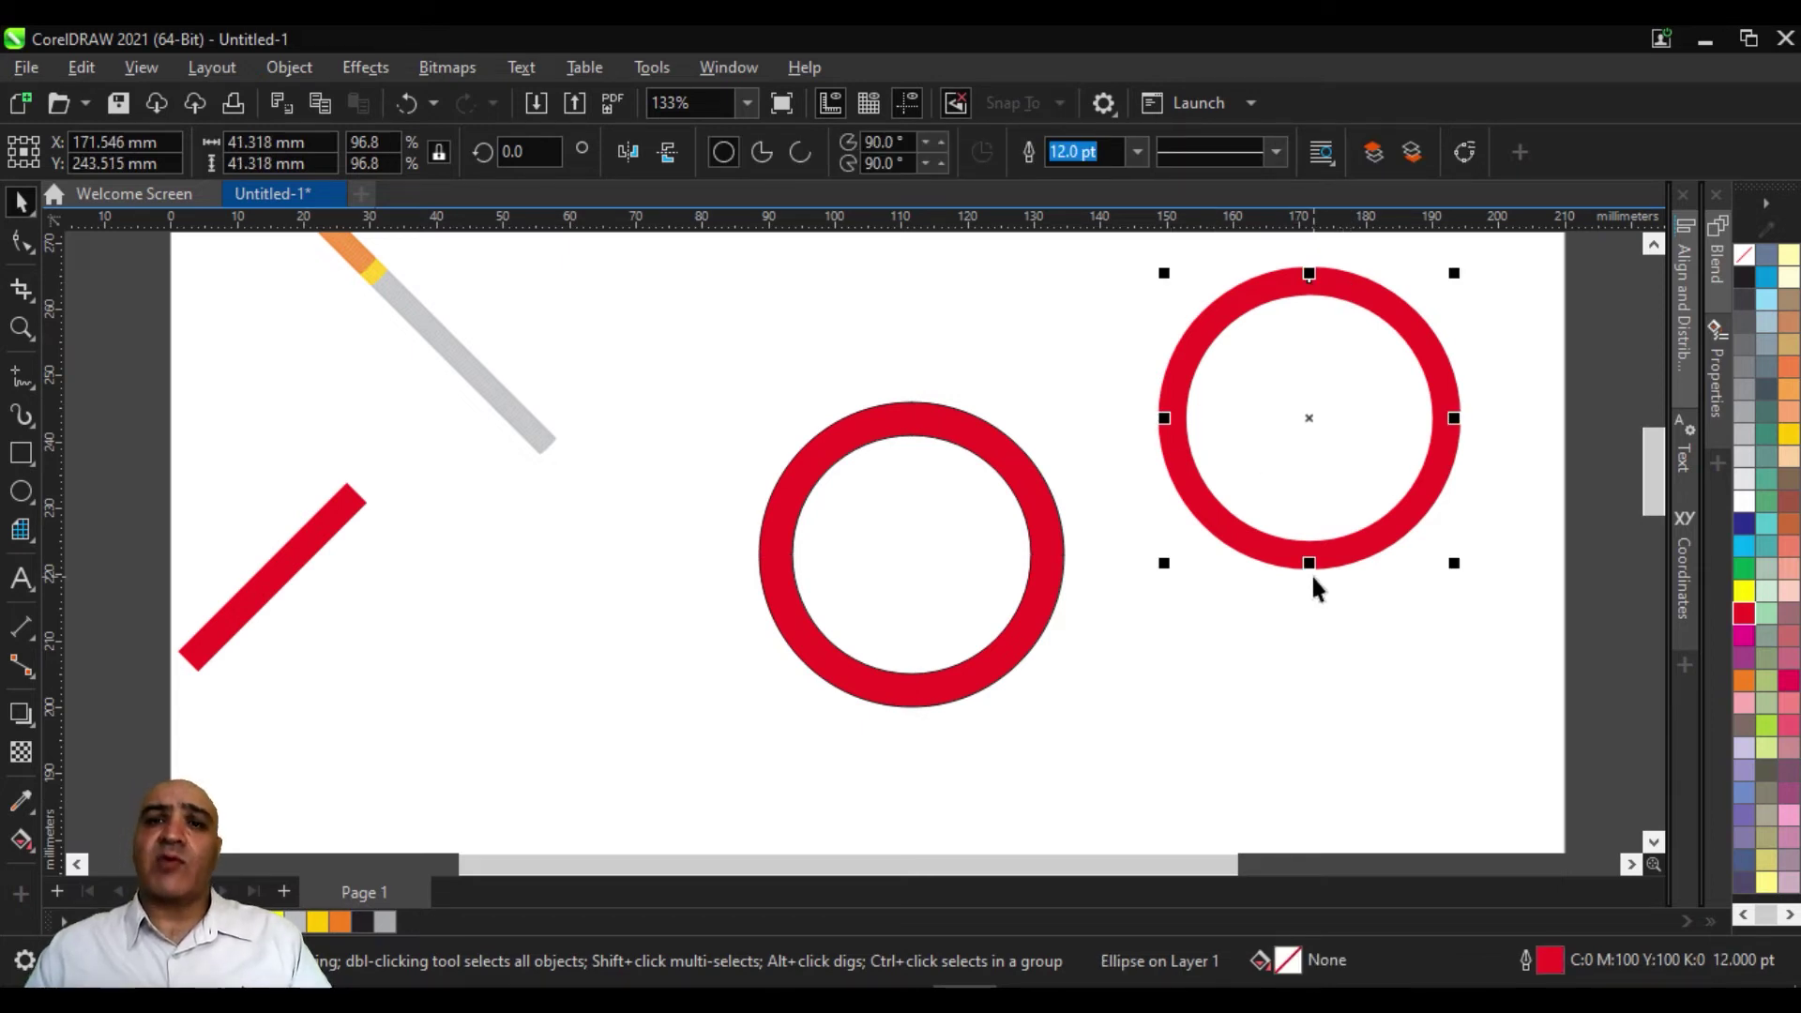
Fill the cut ring with dark blue, try the same fill on the 12 pt outline ring, and undo that second fill
left_click(1000, 464)
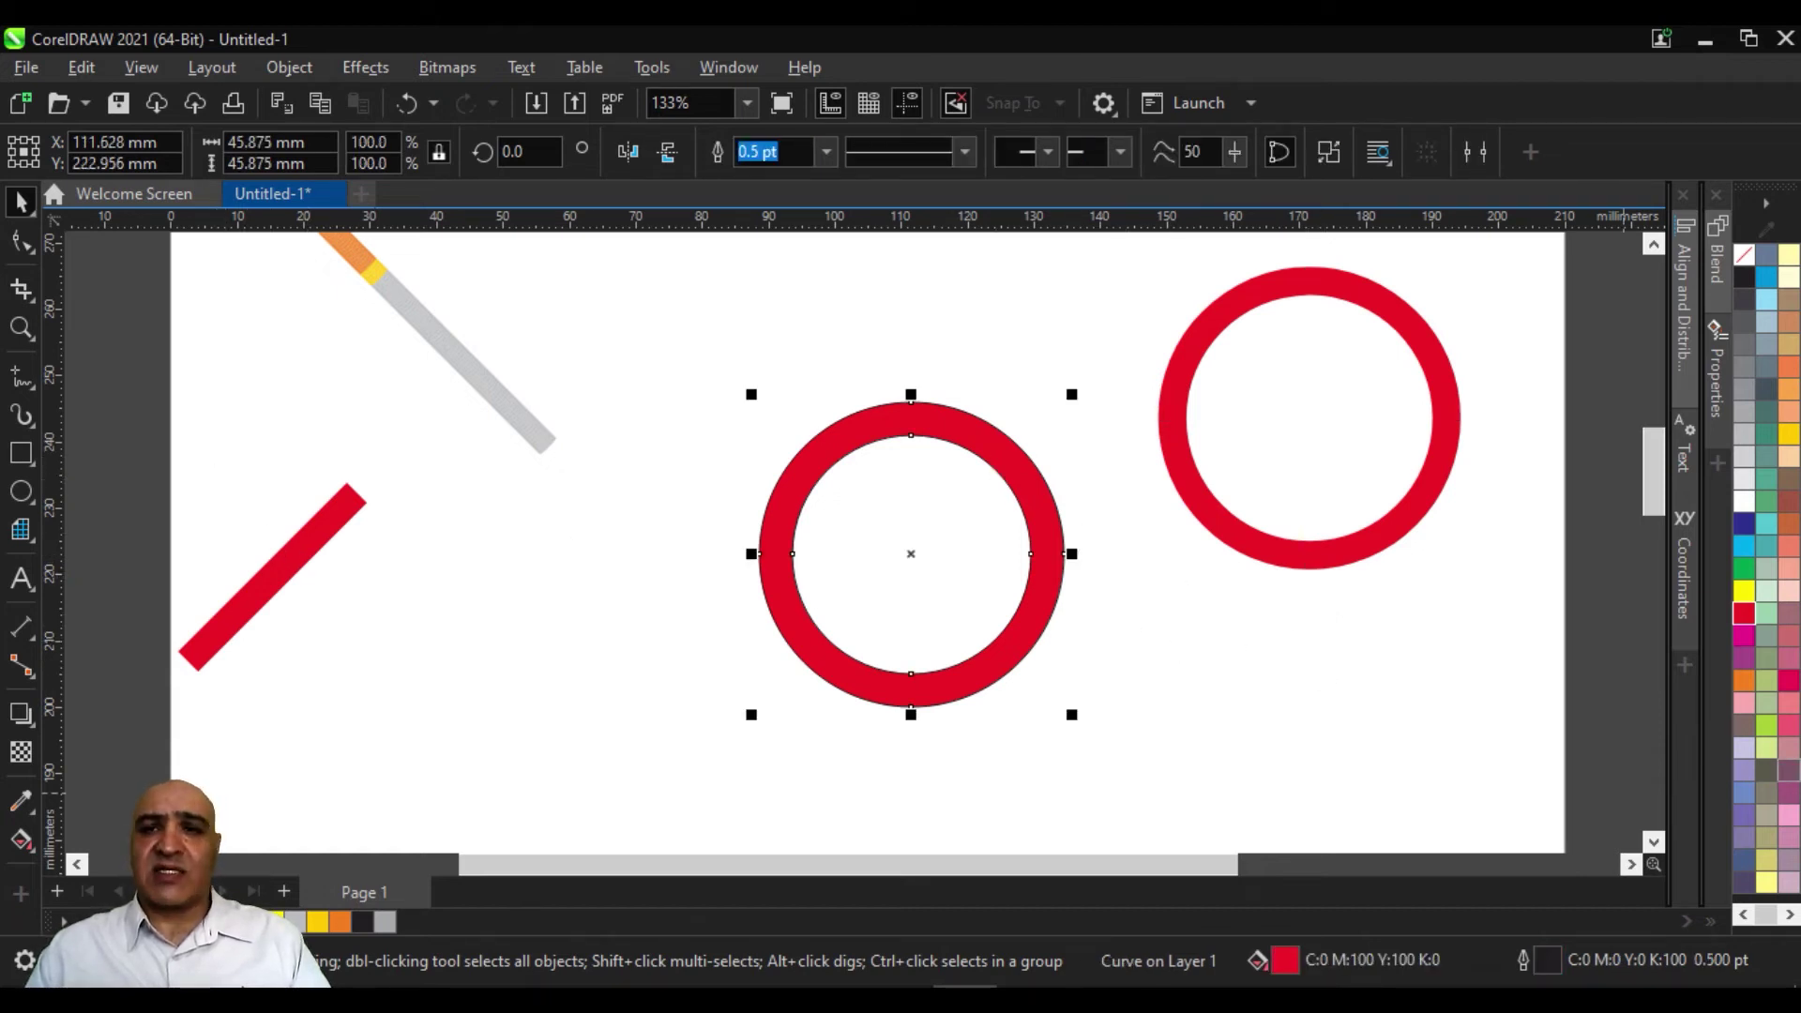
left_click(1744, 526)
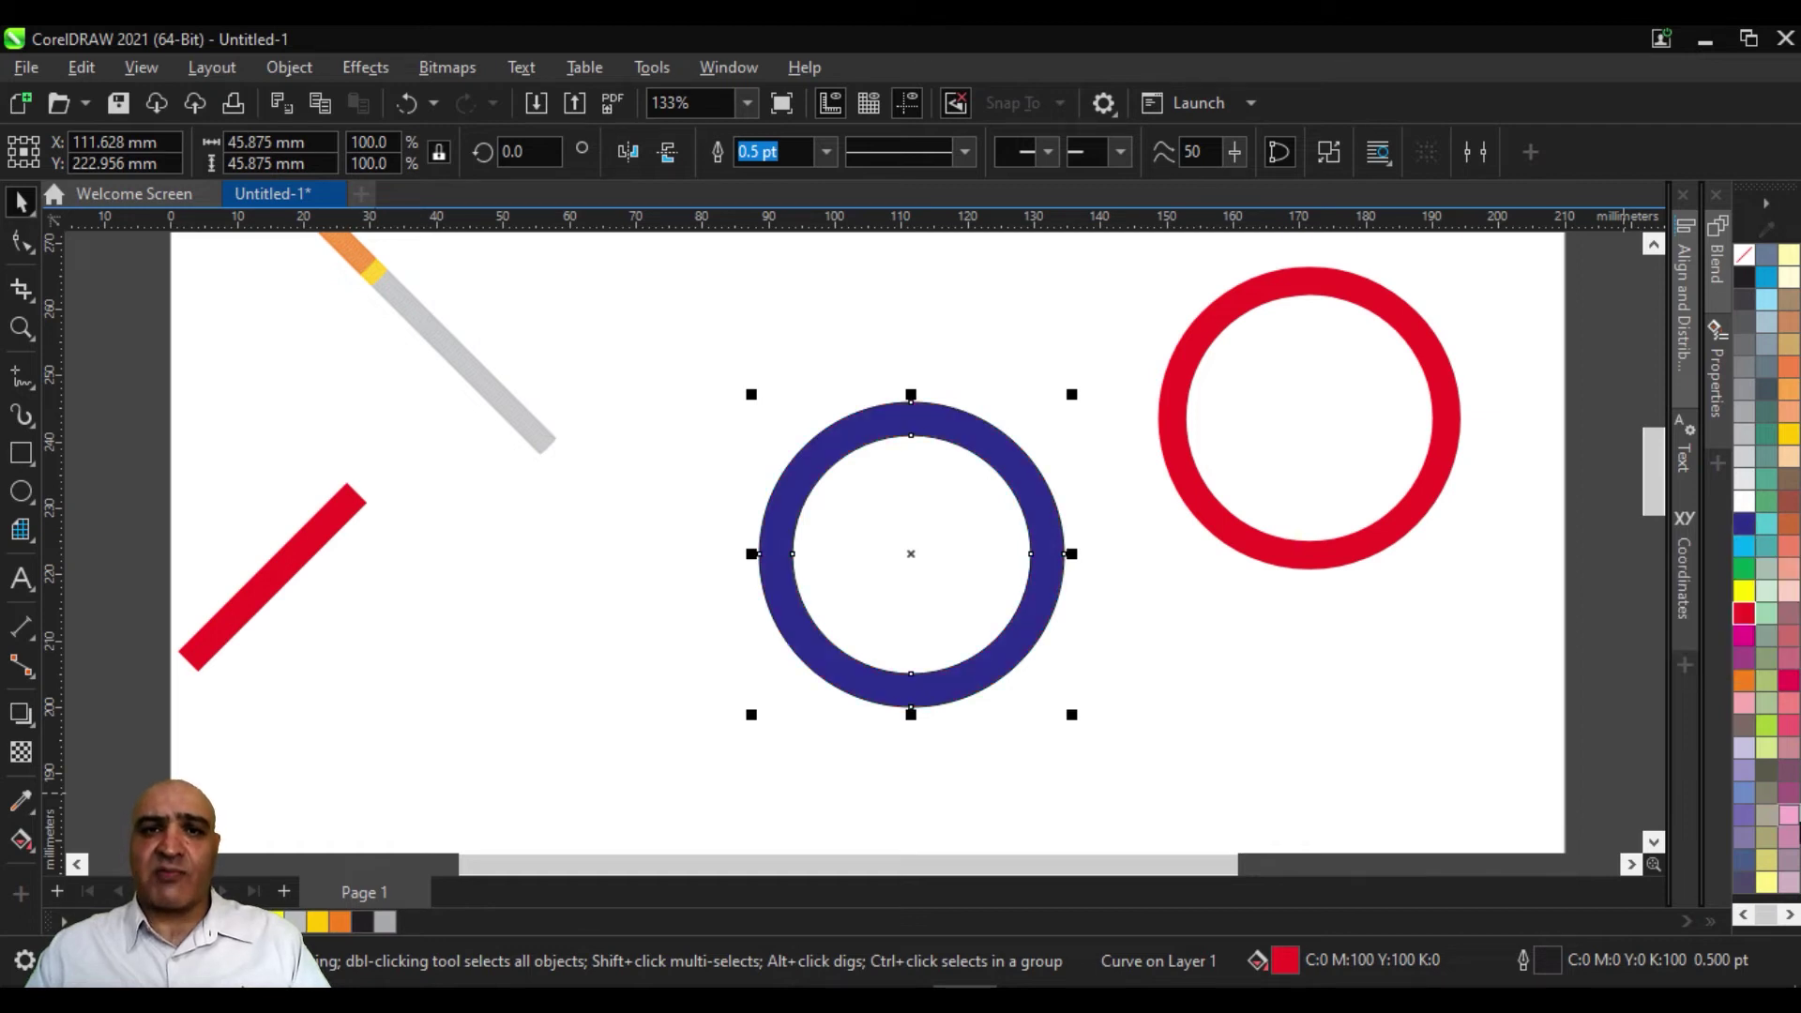
left_click(1196, 358)
left_click(1744, 525)
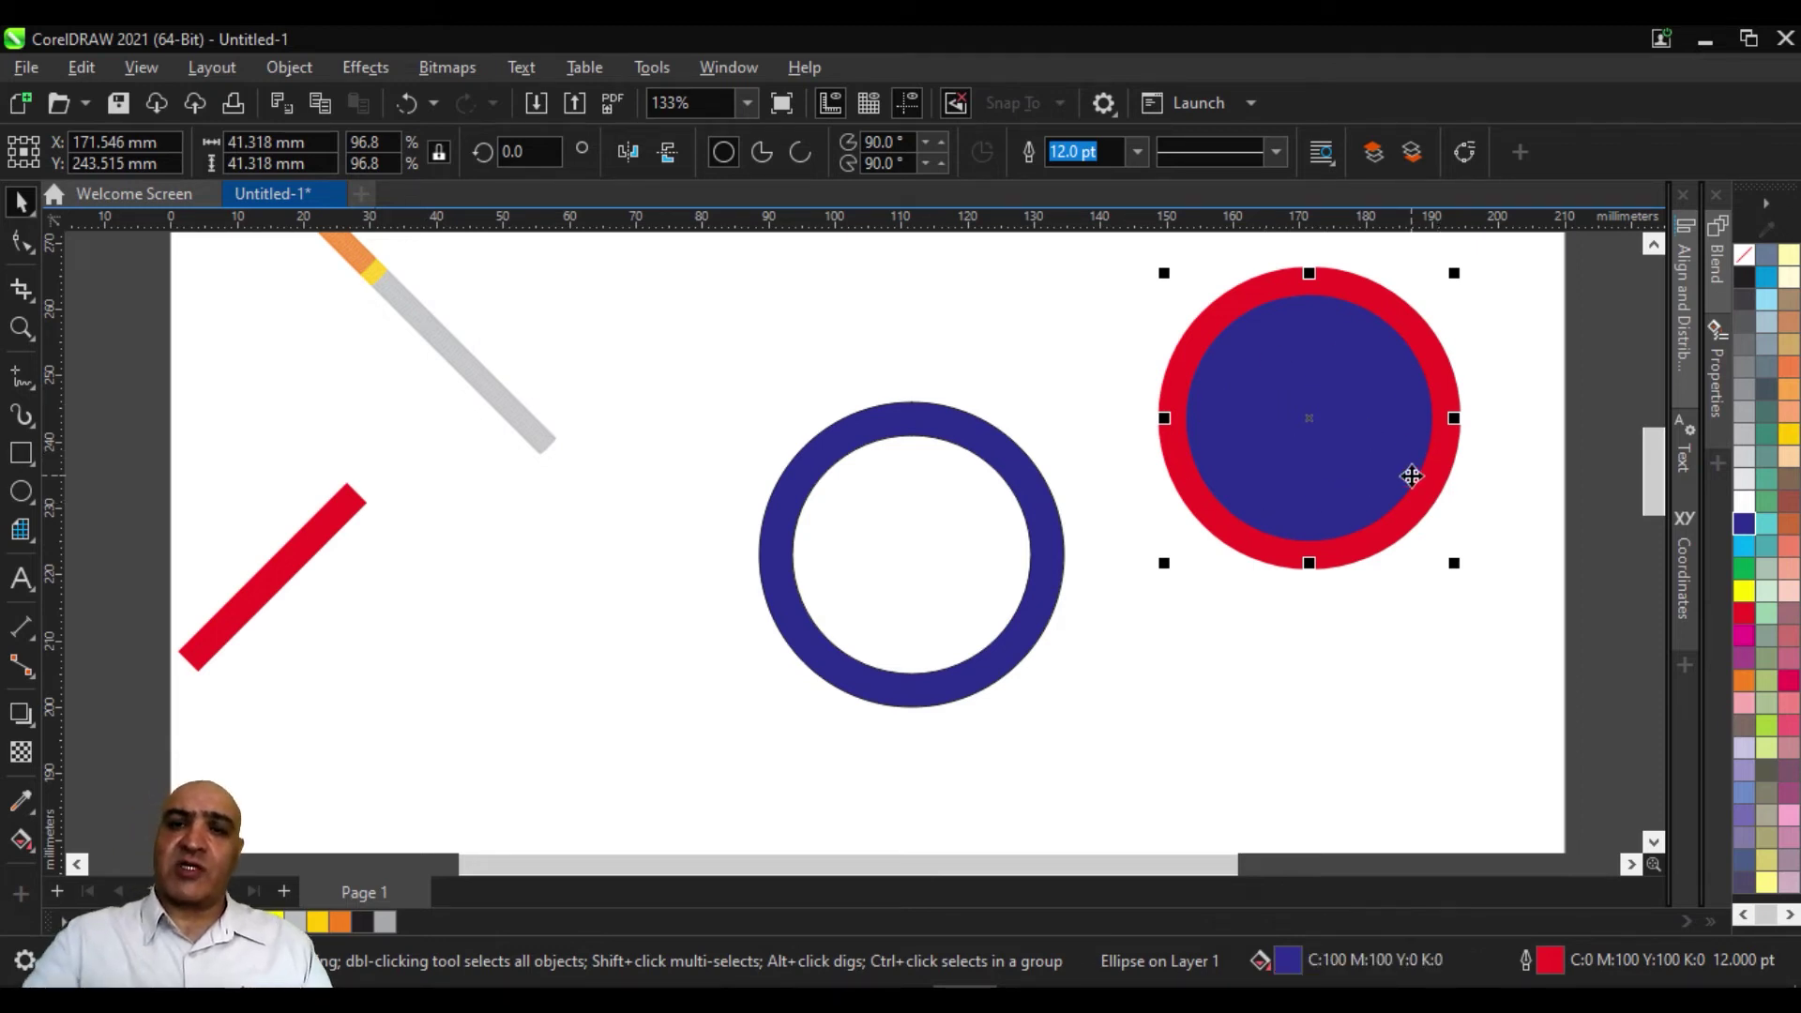
left_click(406, 104)
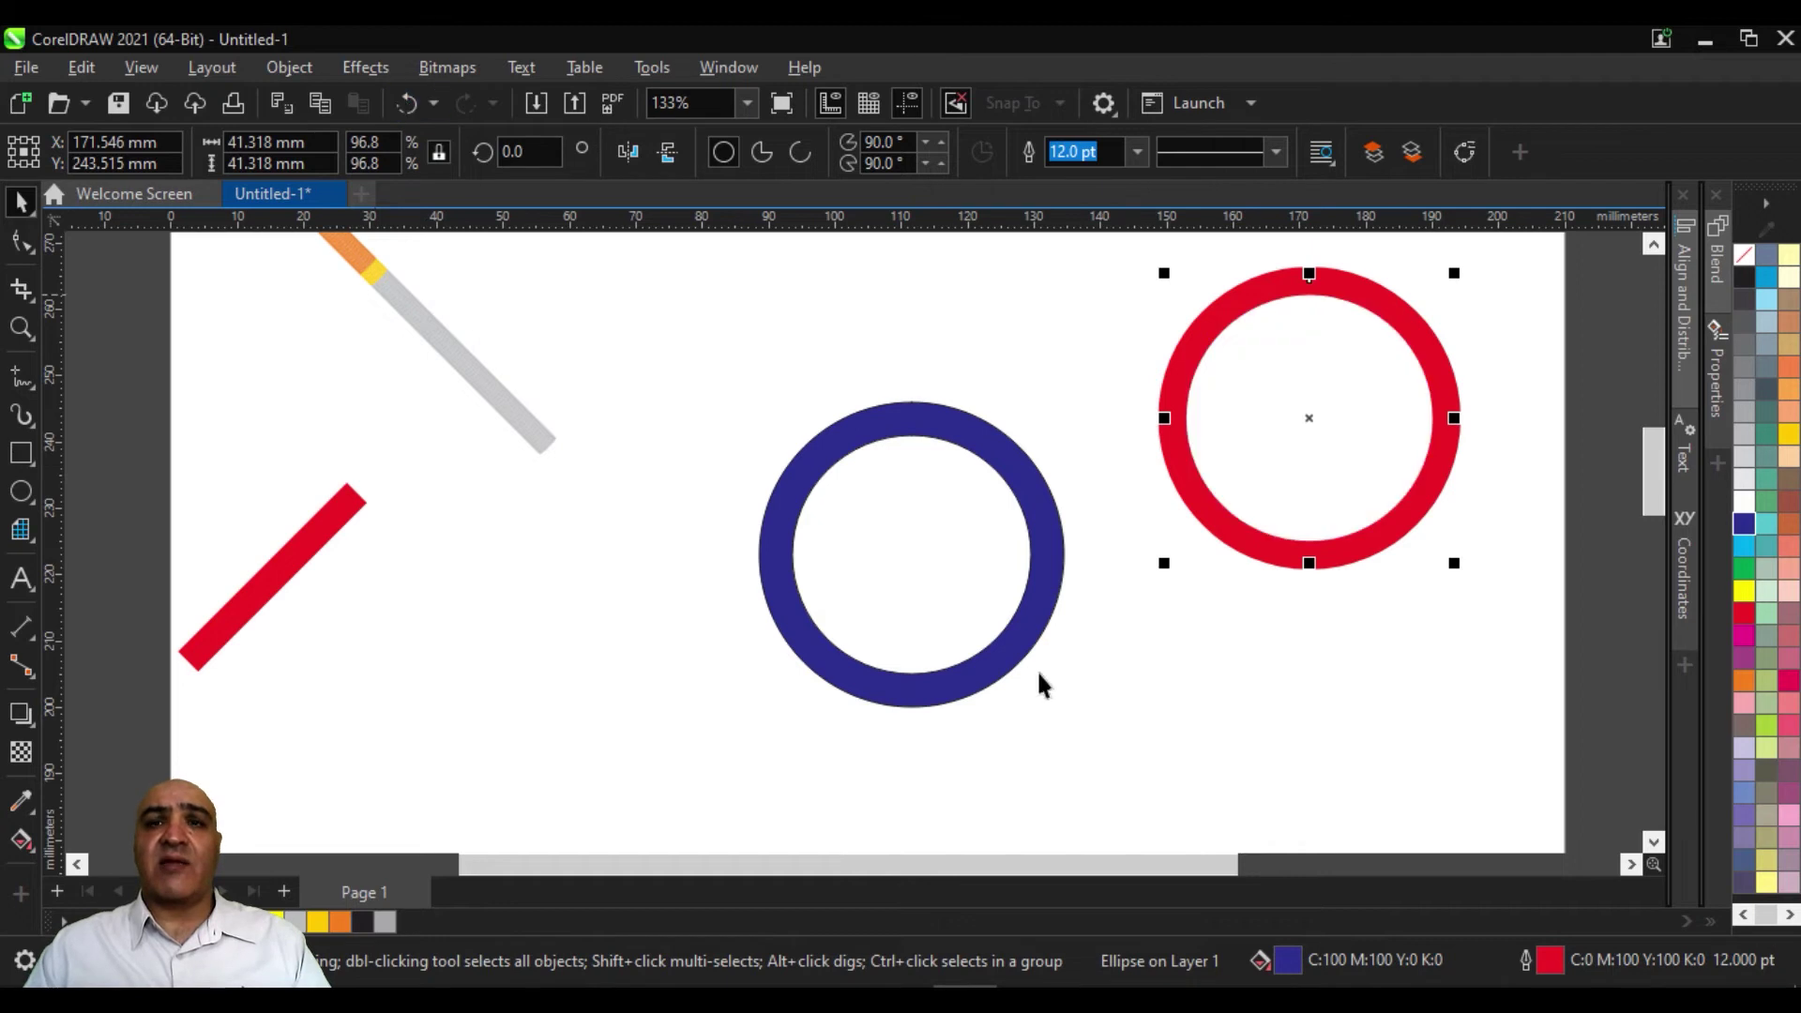
left_click(1312, 678)
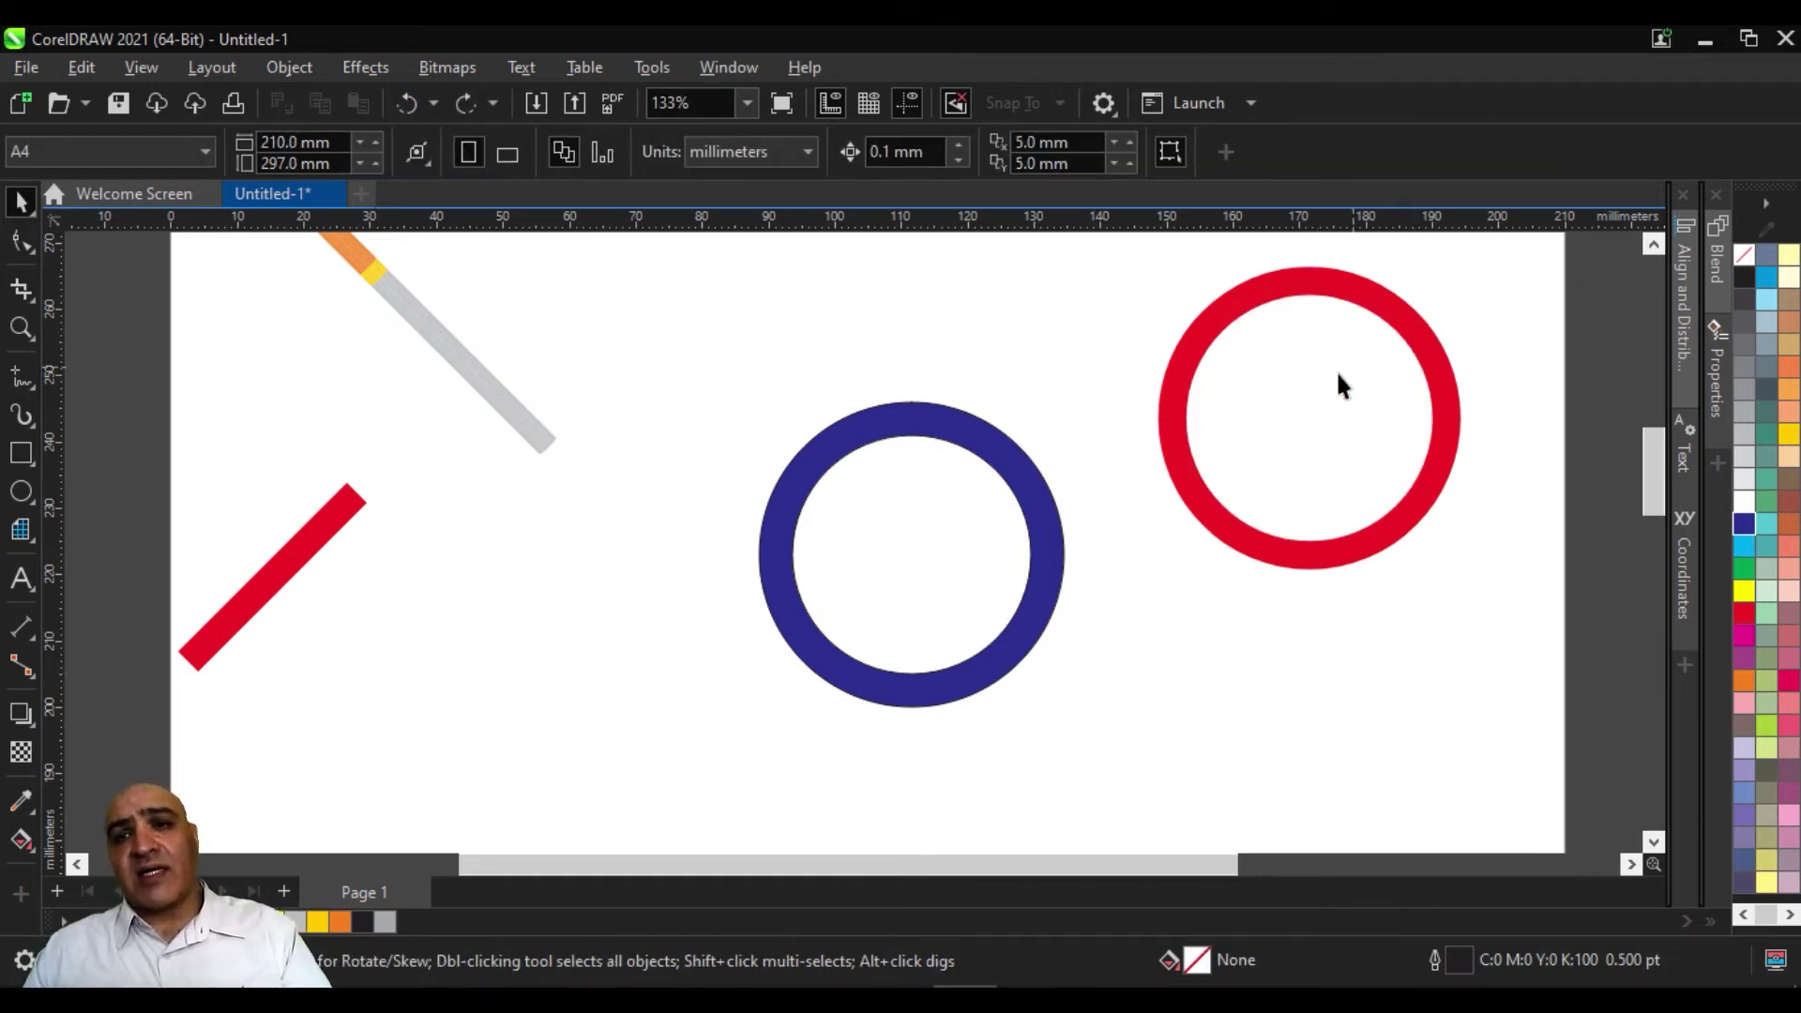
Fill the cut ring with red and remove its outline
left_click(1278, 293)
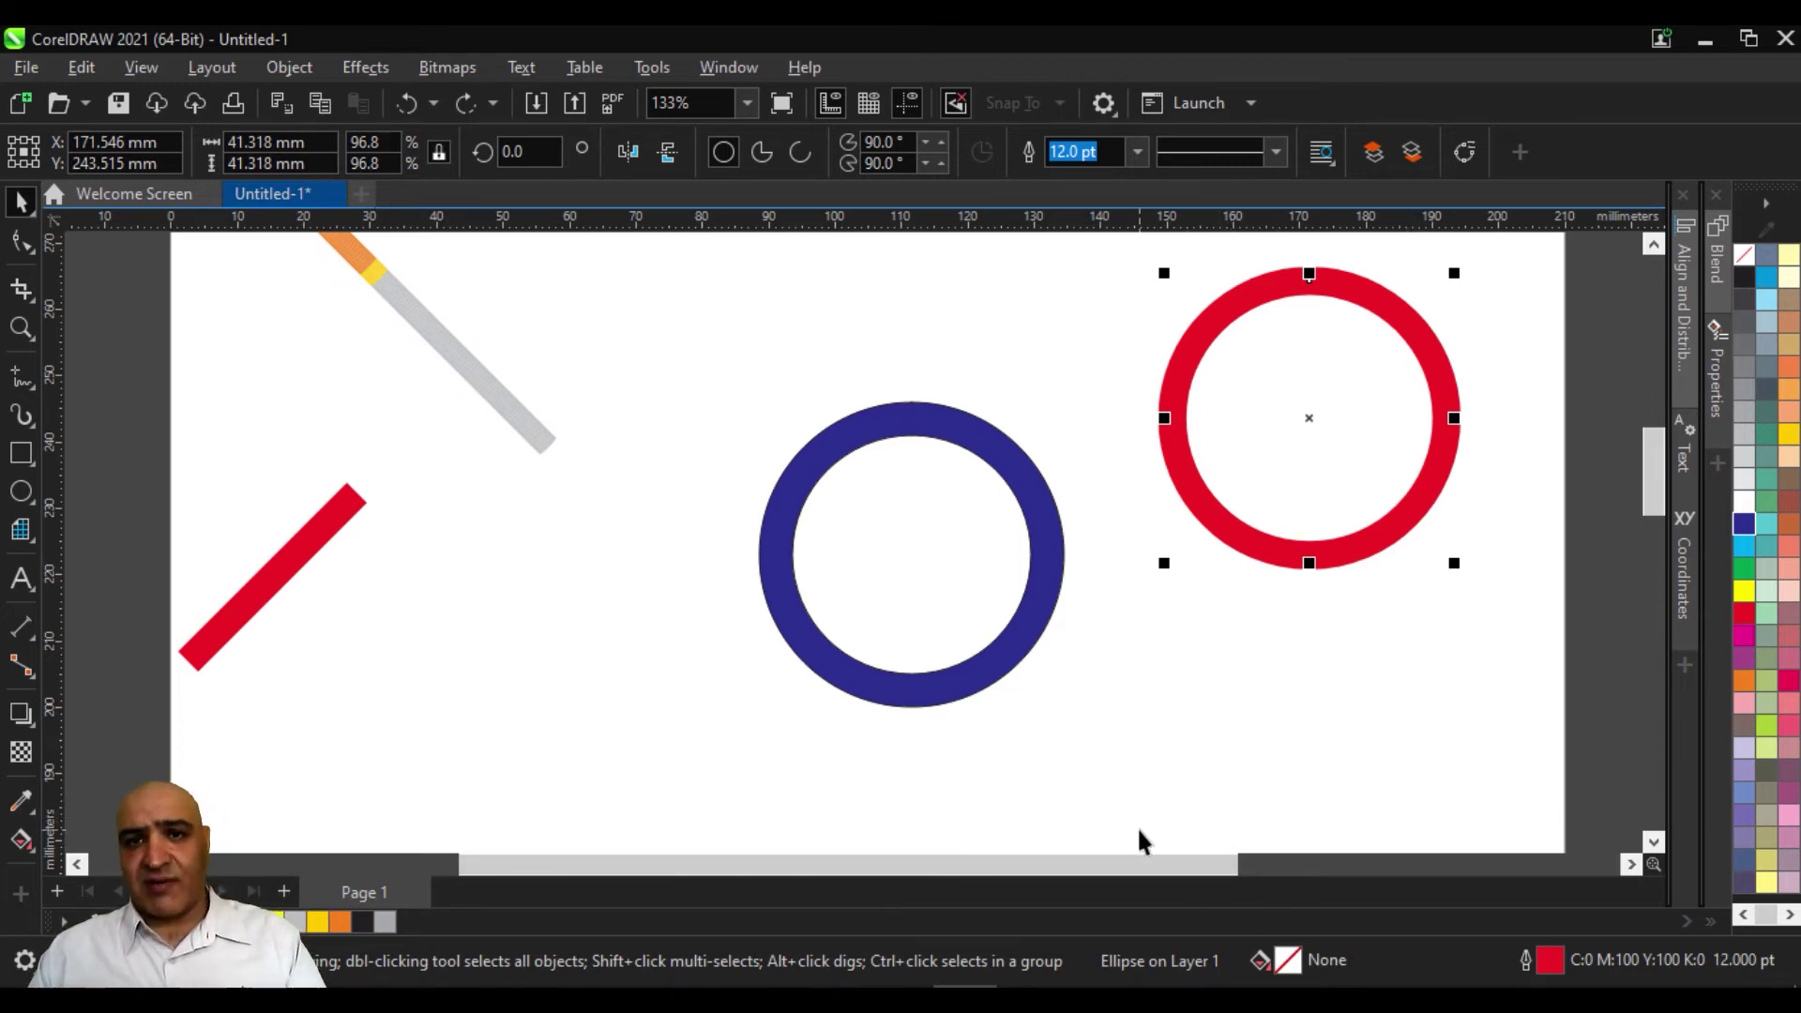
left_click(927, 424)
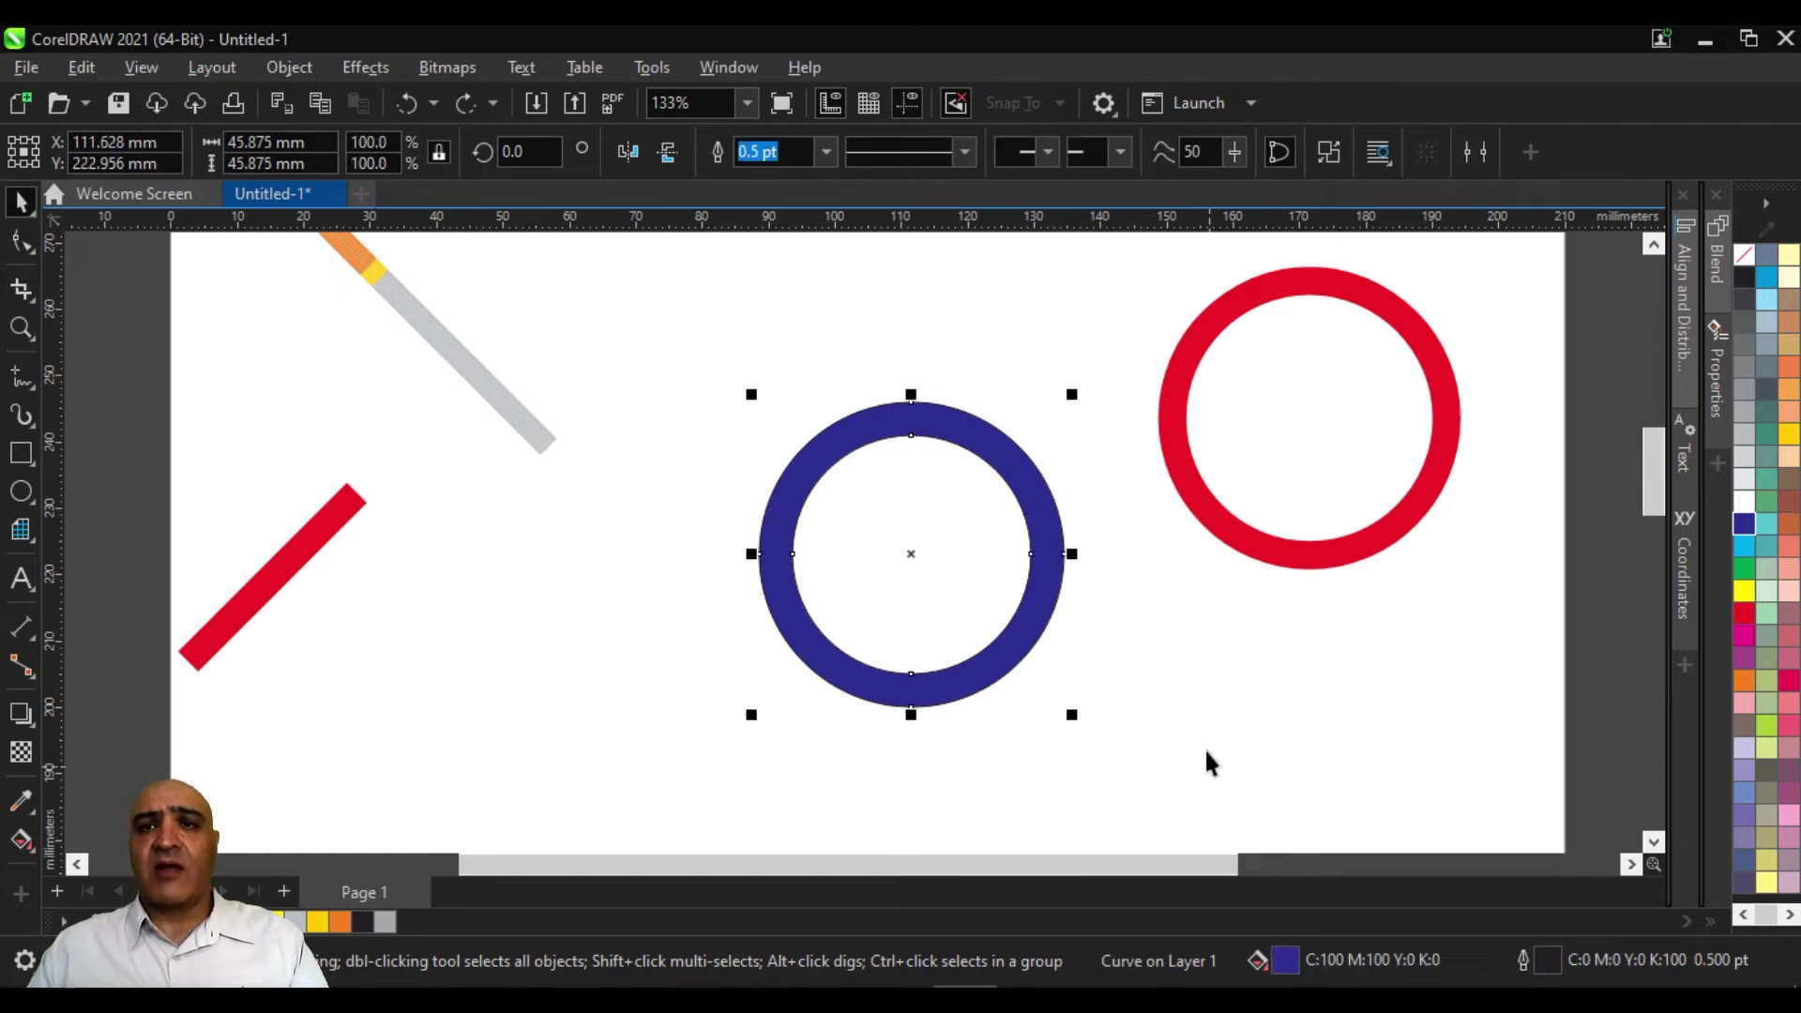
left_click(1743, 613)
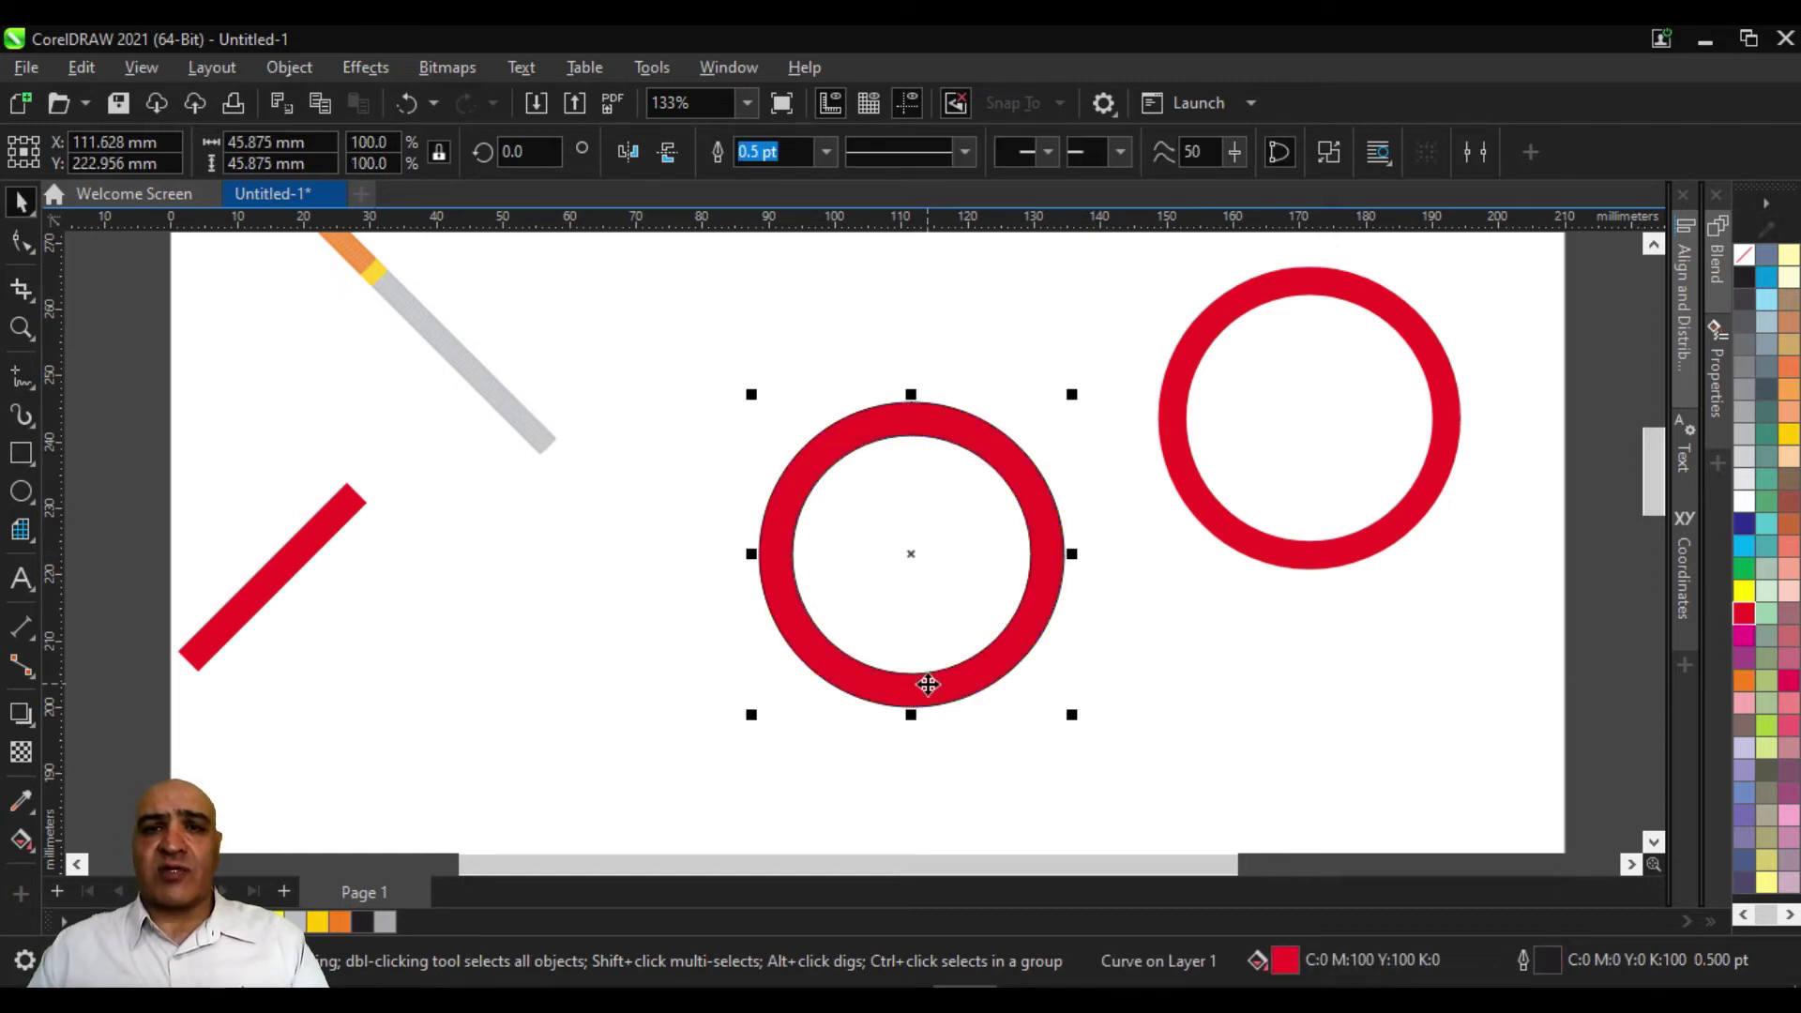
left_click(997, 394)
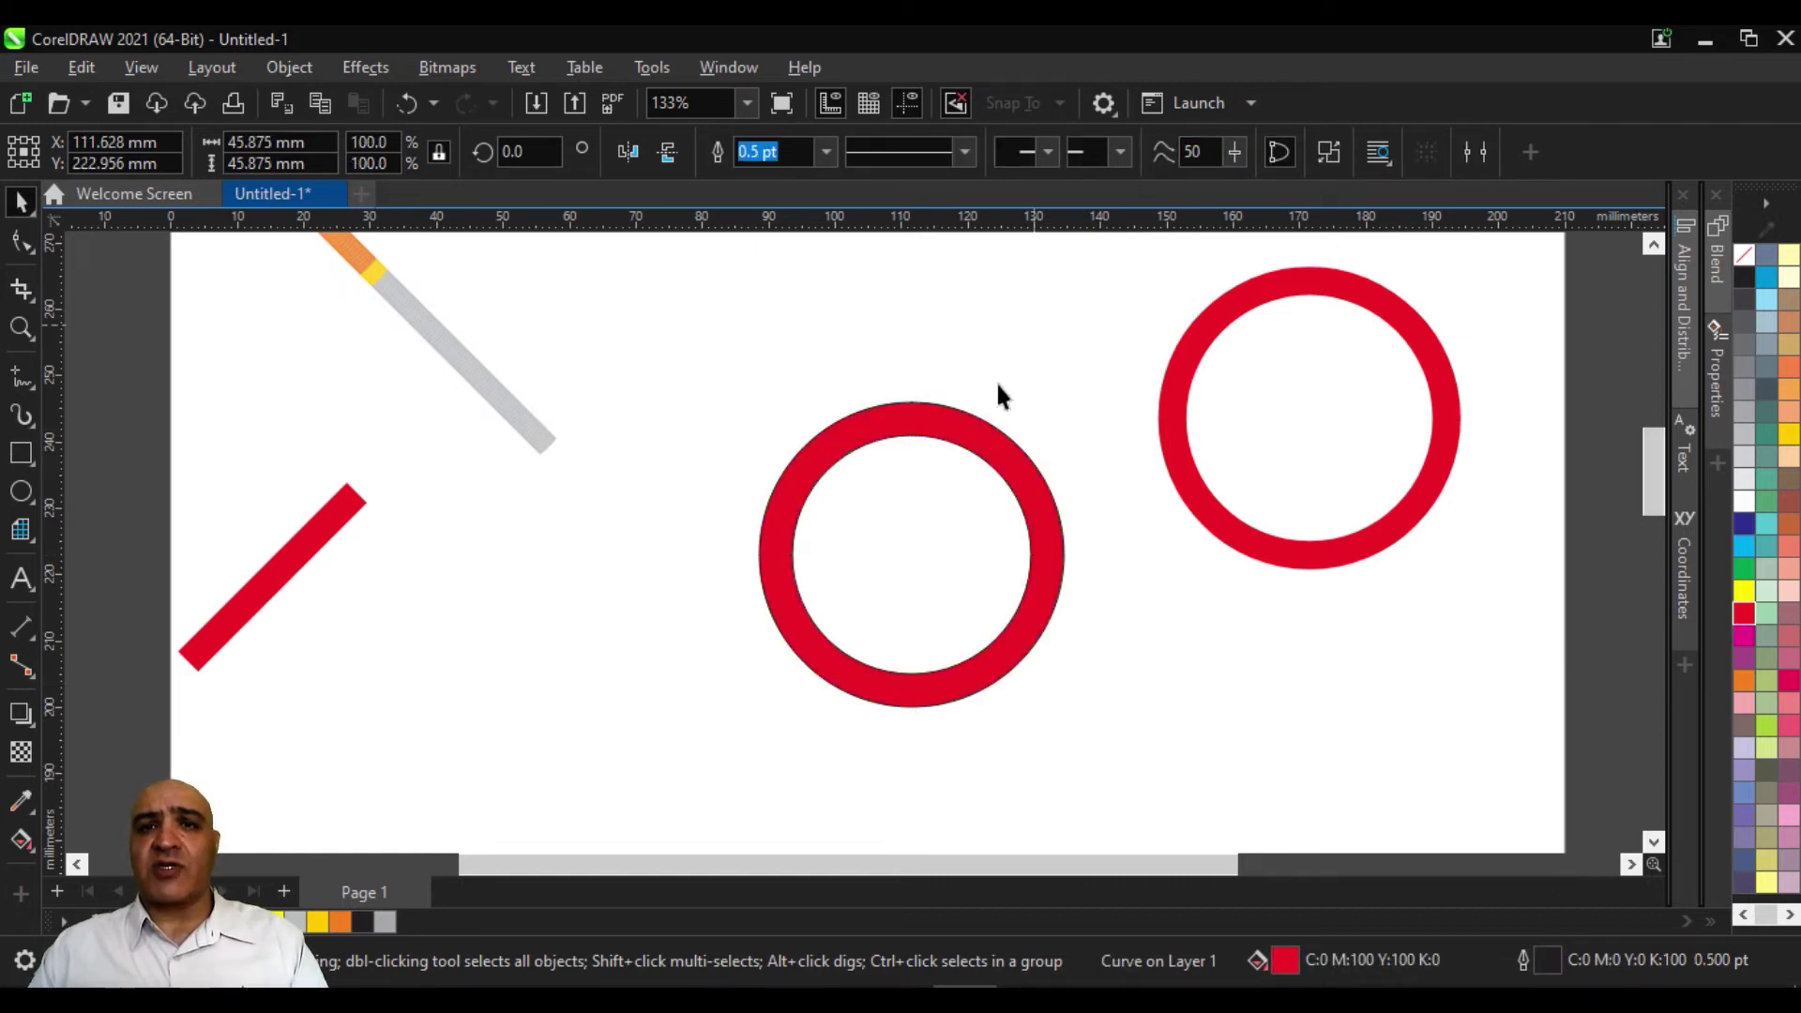
left_click(977, 434)
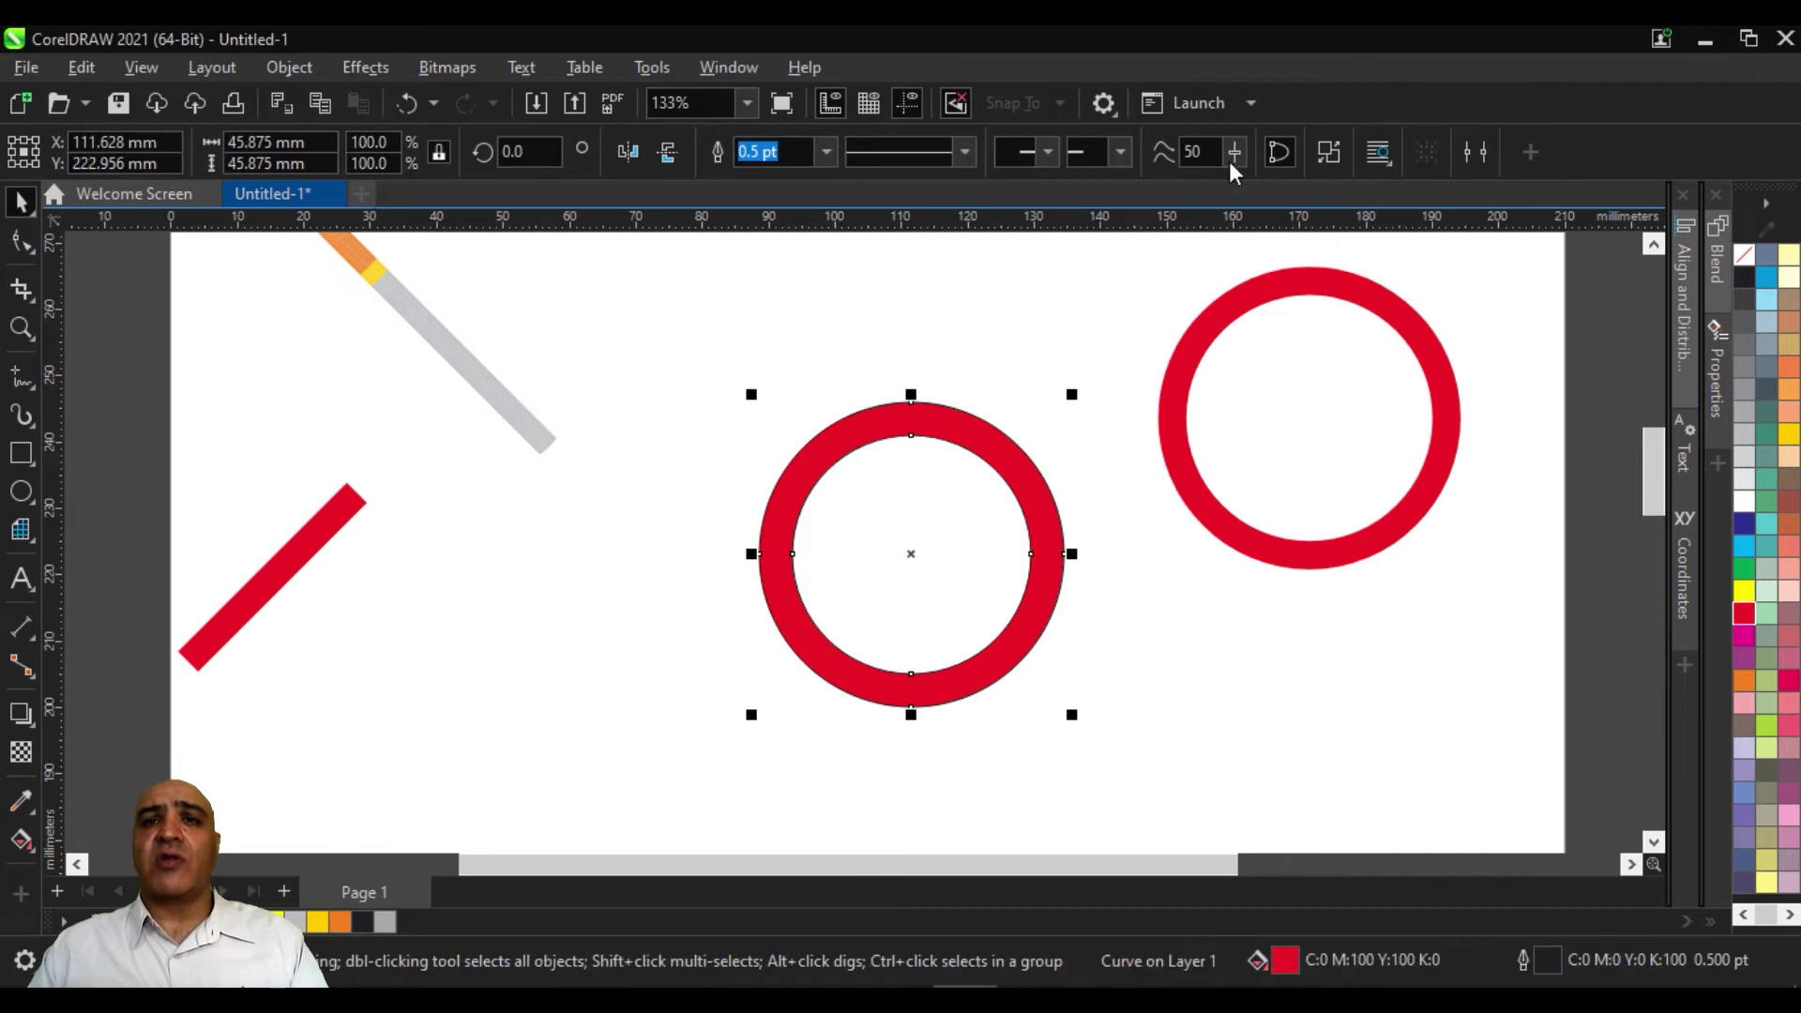
left_click(826, 152)
left_click(812, 181)
left_click(705, 352)
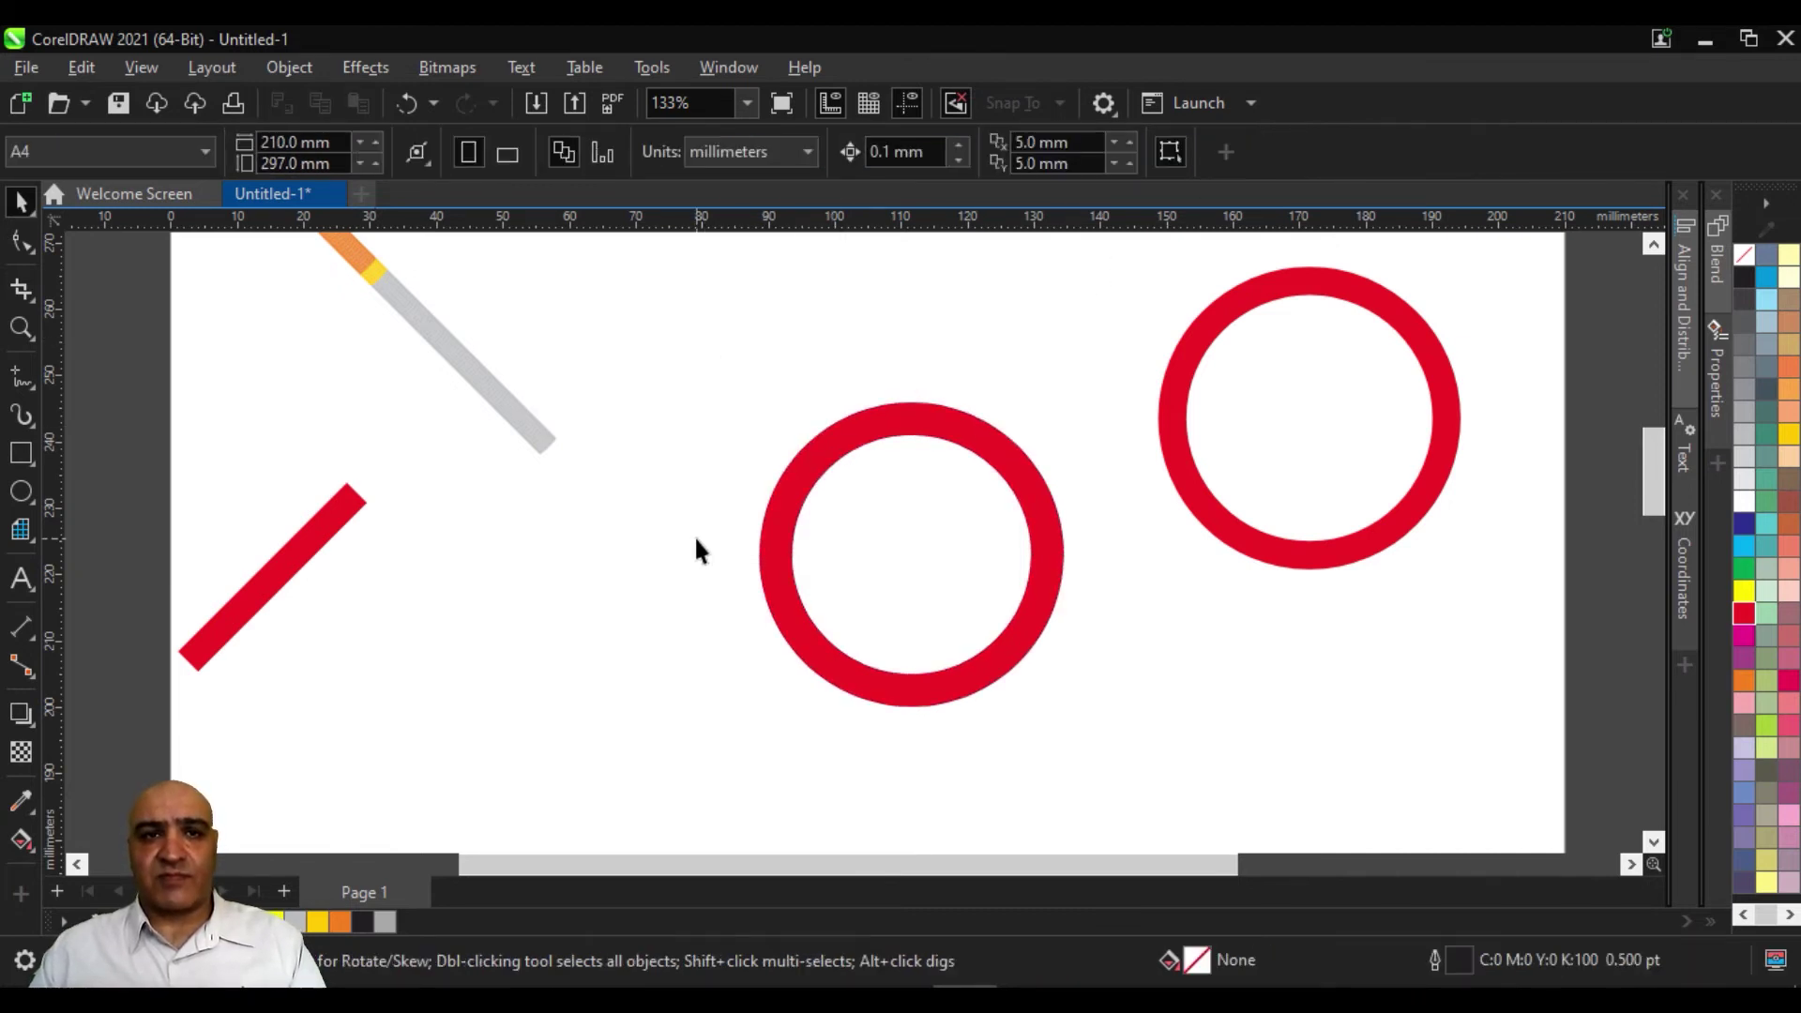
Delete the red diagonal bar and draw an unfilled rectangle about 4.8 × 7.8 mm over the left band of the cut ring
left_click(293, 561)
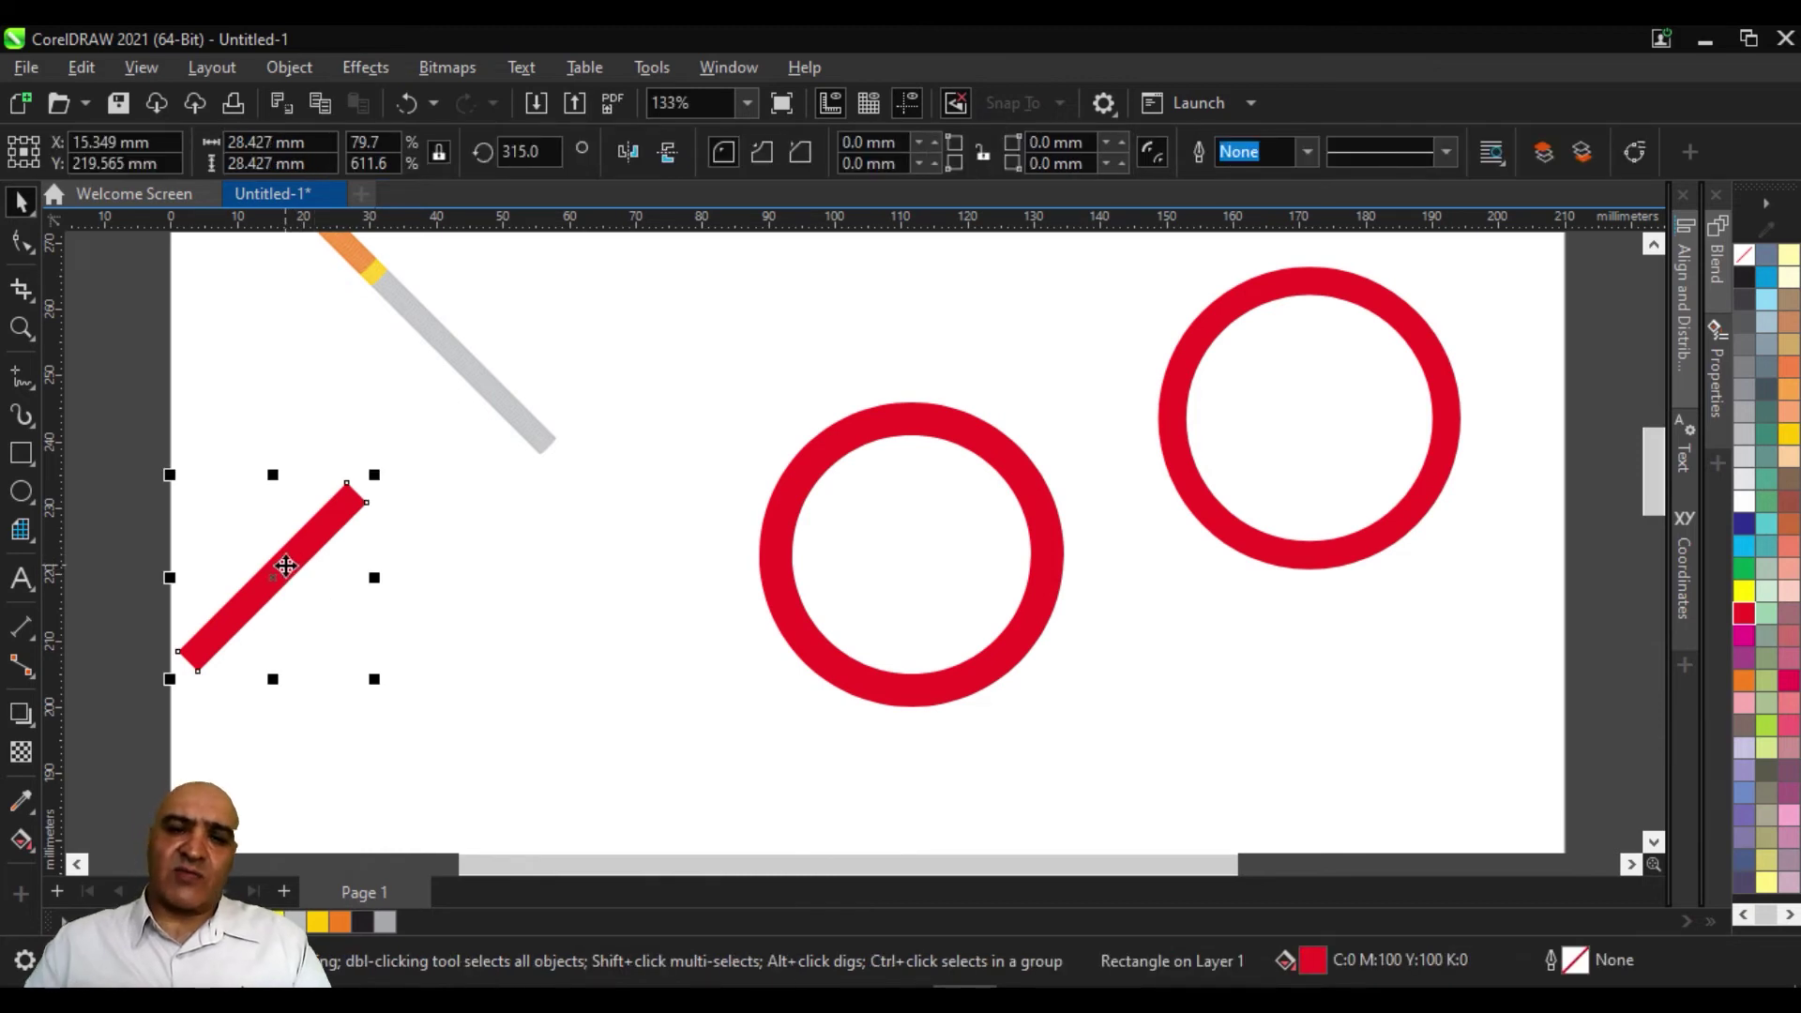
key("Delete")
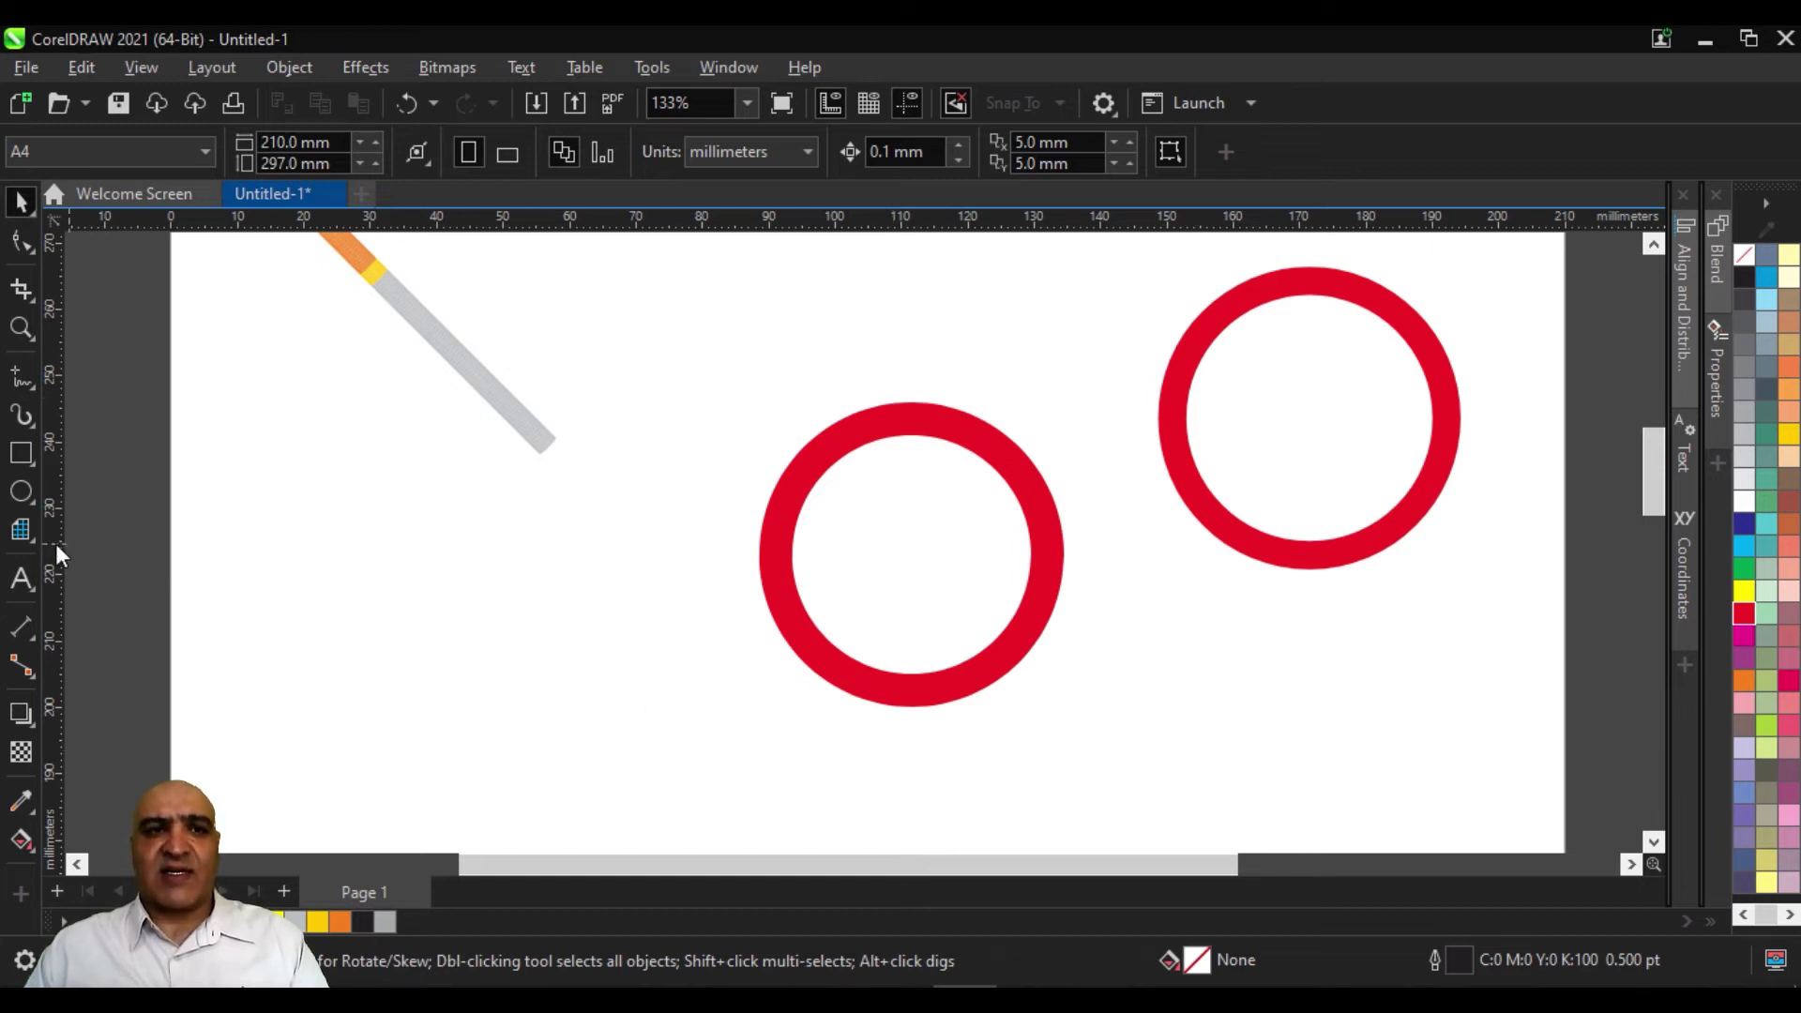
left_click(22, 454)
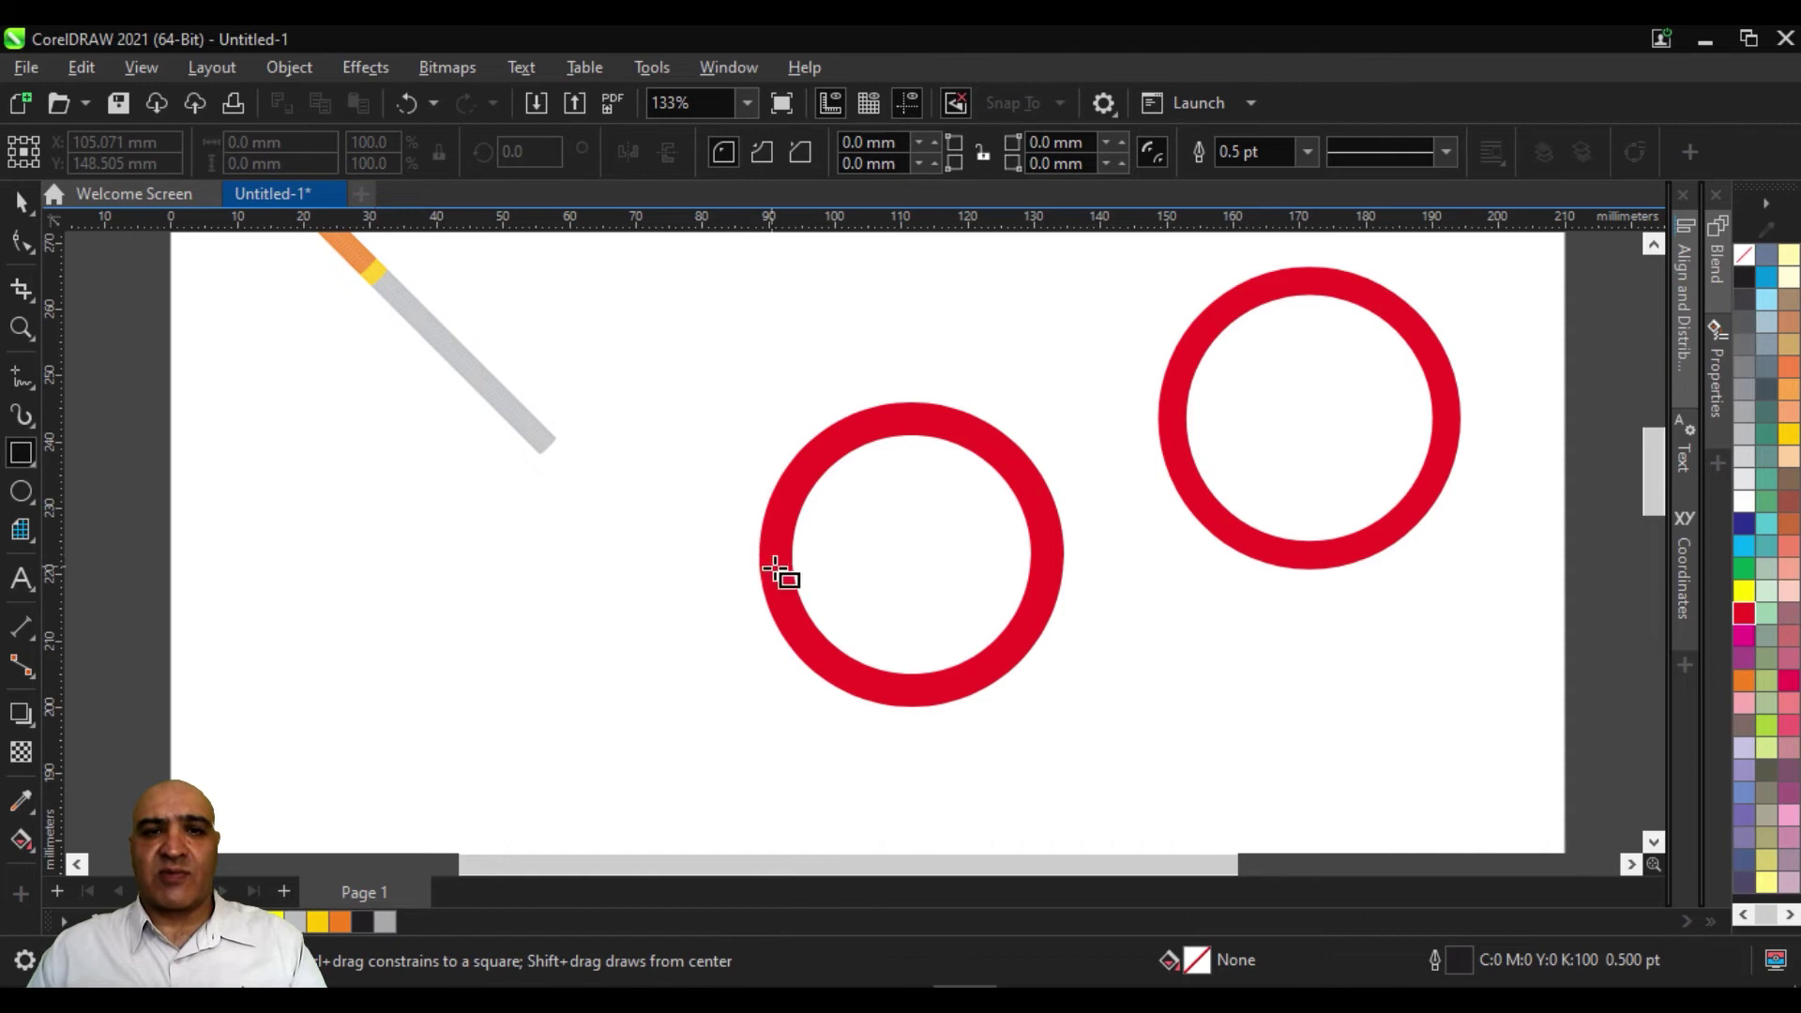
scroll(769, 572, "up", 2)
left_click_drag(738, 526, 804, 630)
left_click(22, 204)
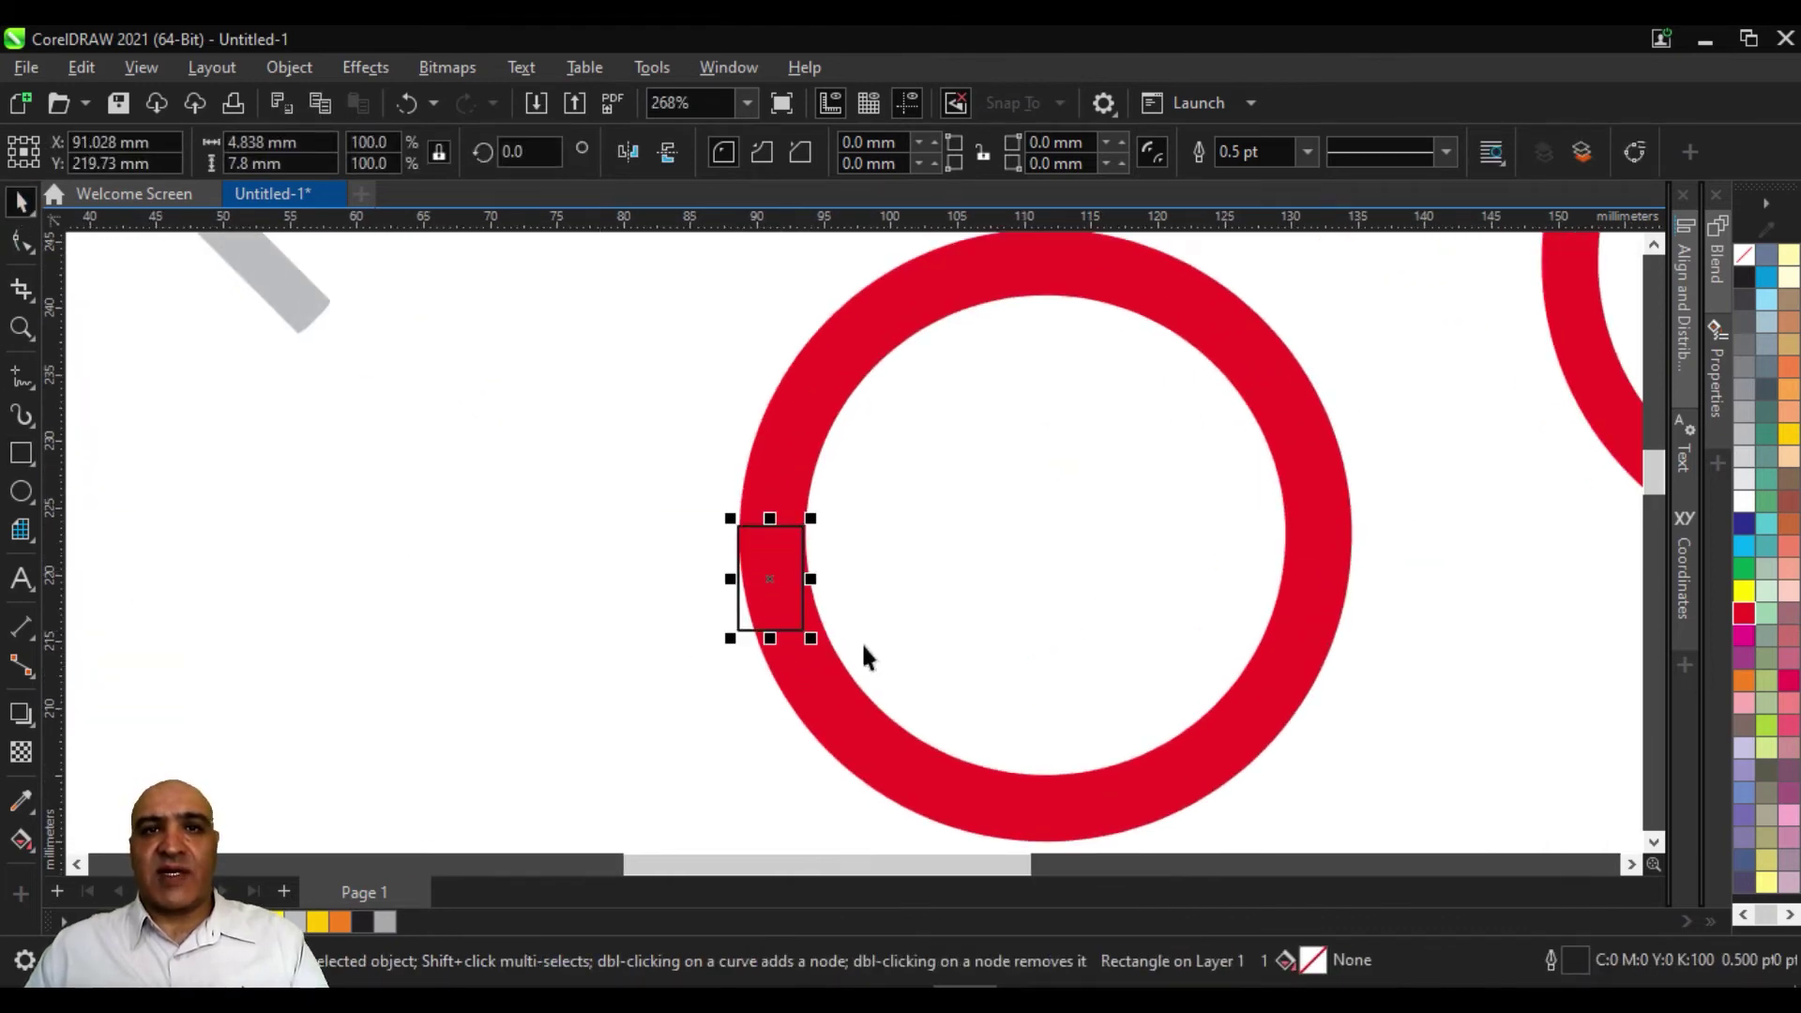
Turn snapping on and fit the rectangle's width to the thickness of the ring's band, about 4.9 mm
left_click(954, 105)
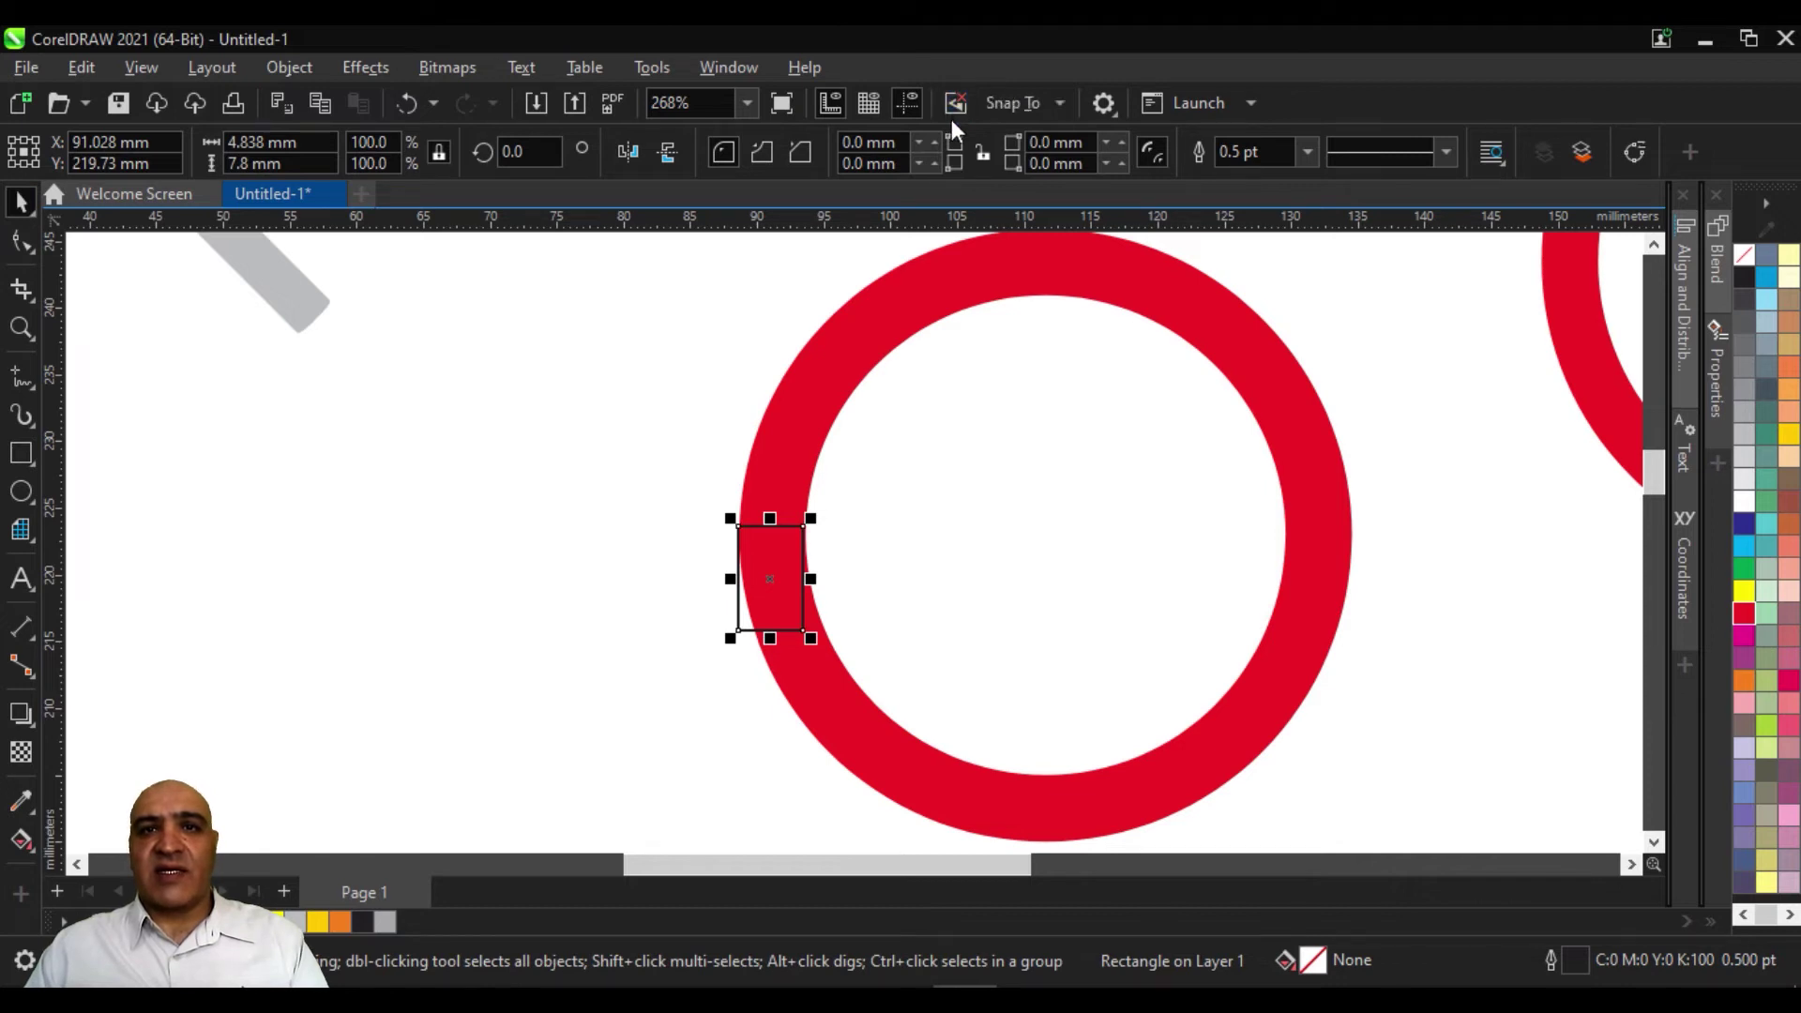
left_click(1033, 115)
left_click(822, 316)
left_click_drag(730, 578, 823, 553)
Stretch the rectangle downward to a height of about 35 mm
scroll(779, 637, "down", 2)
left_click_drag(778, 639, 791, 818)
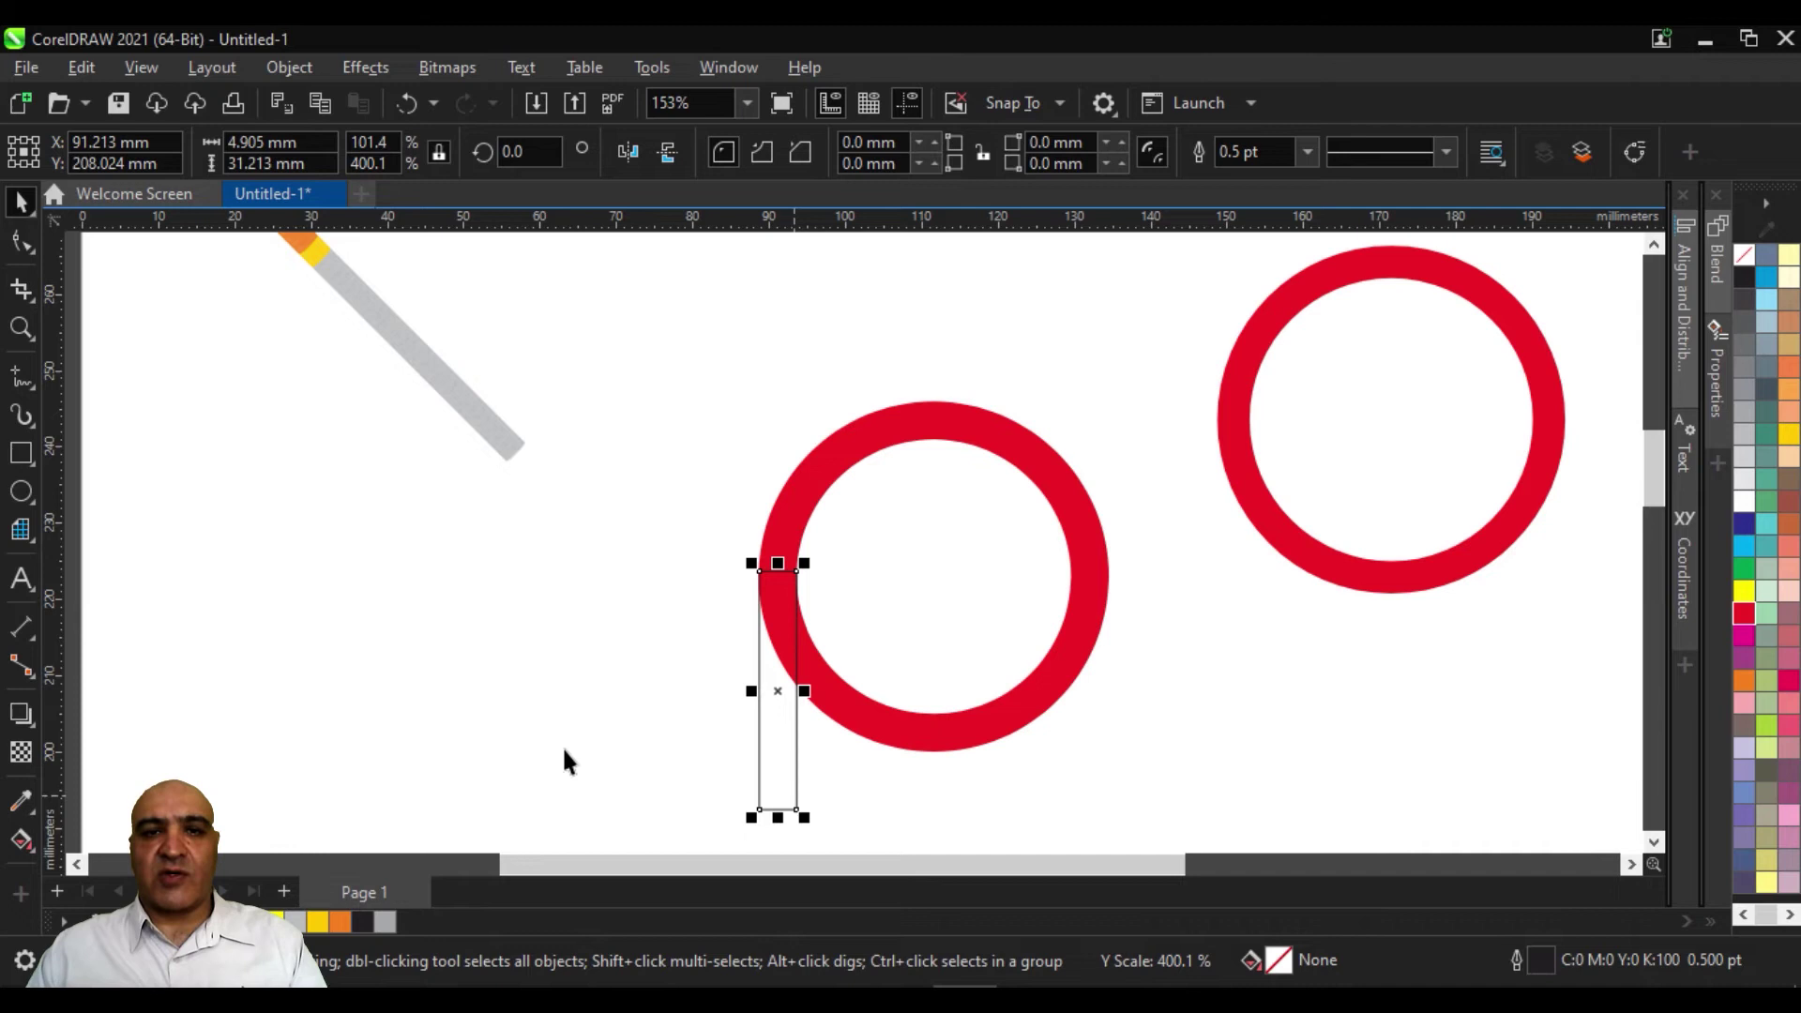
left_click_drag(905, 723, 763, 616)
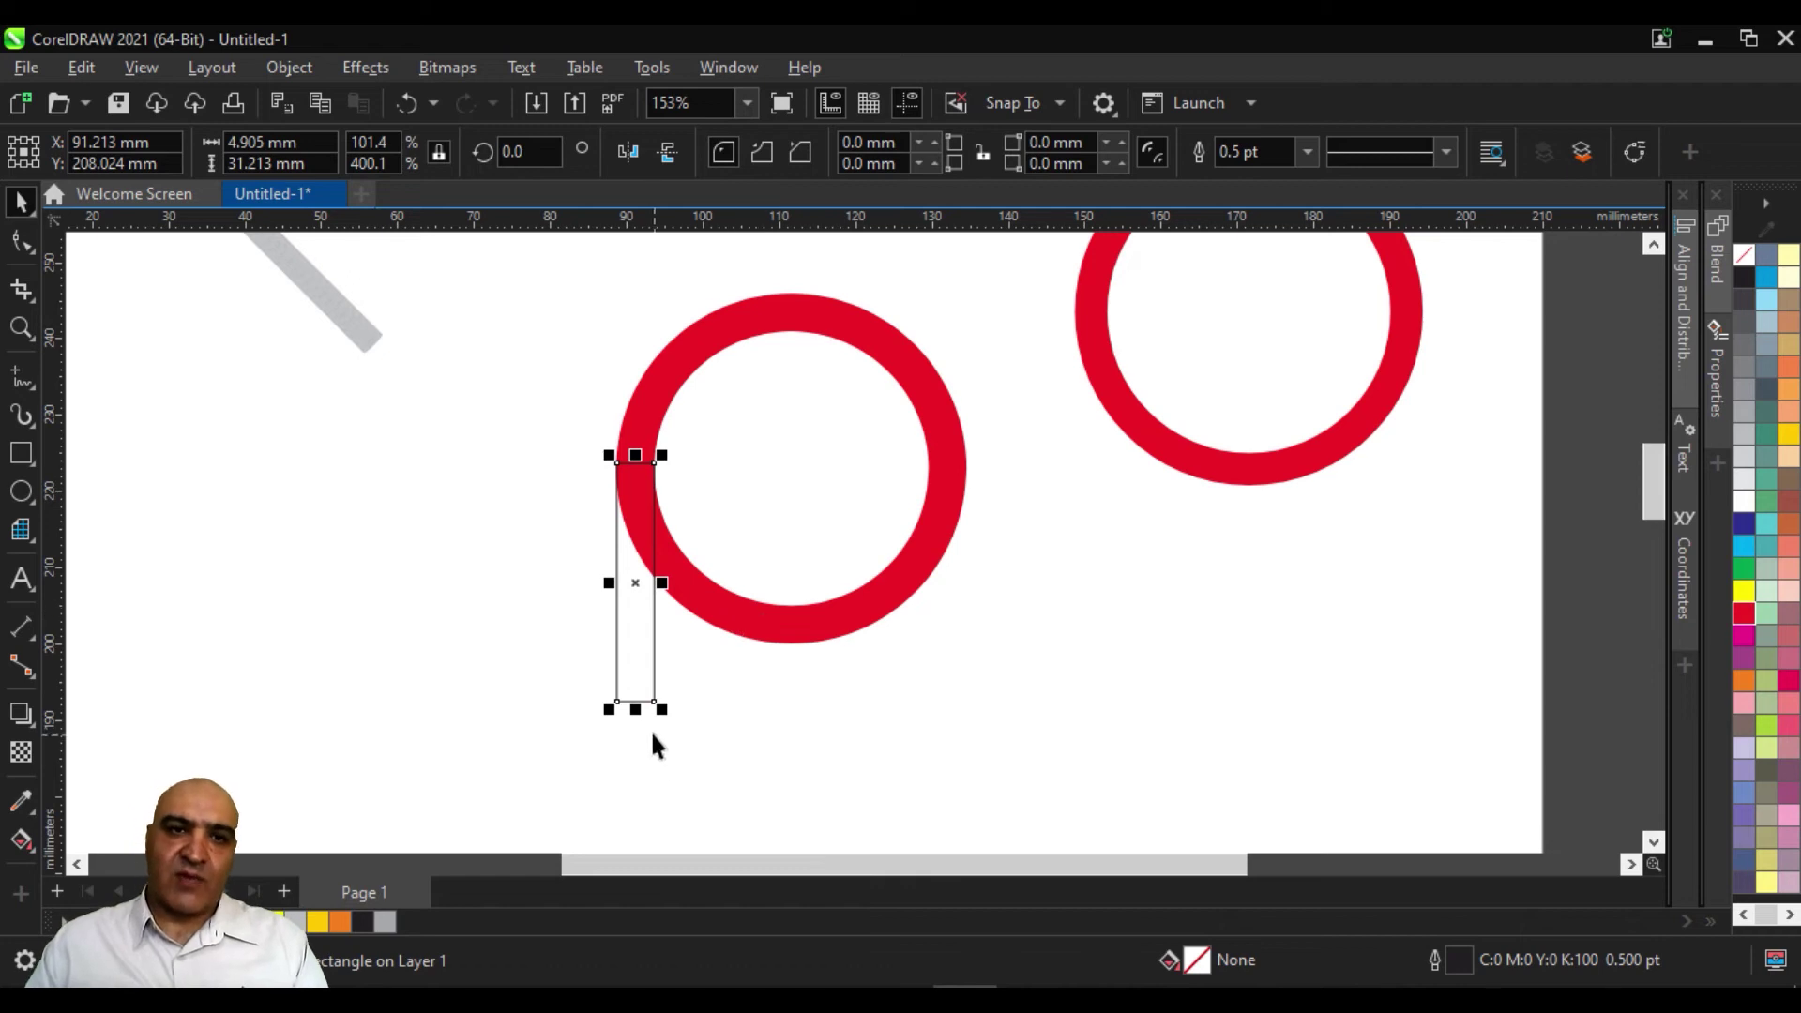
left_click_drag(635, 710, 629, 737)
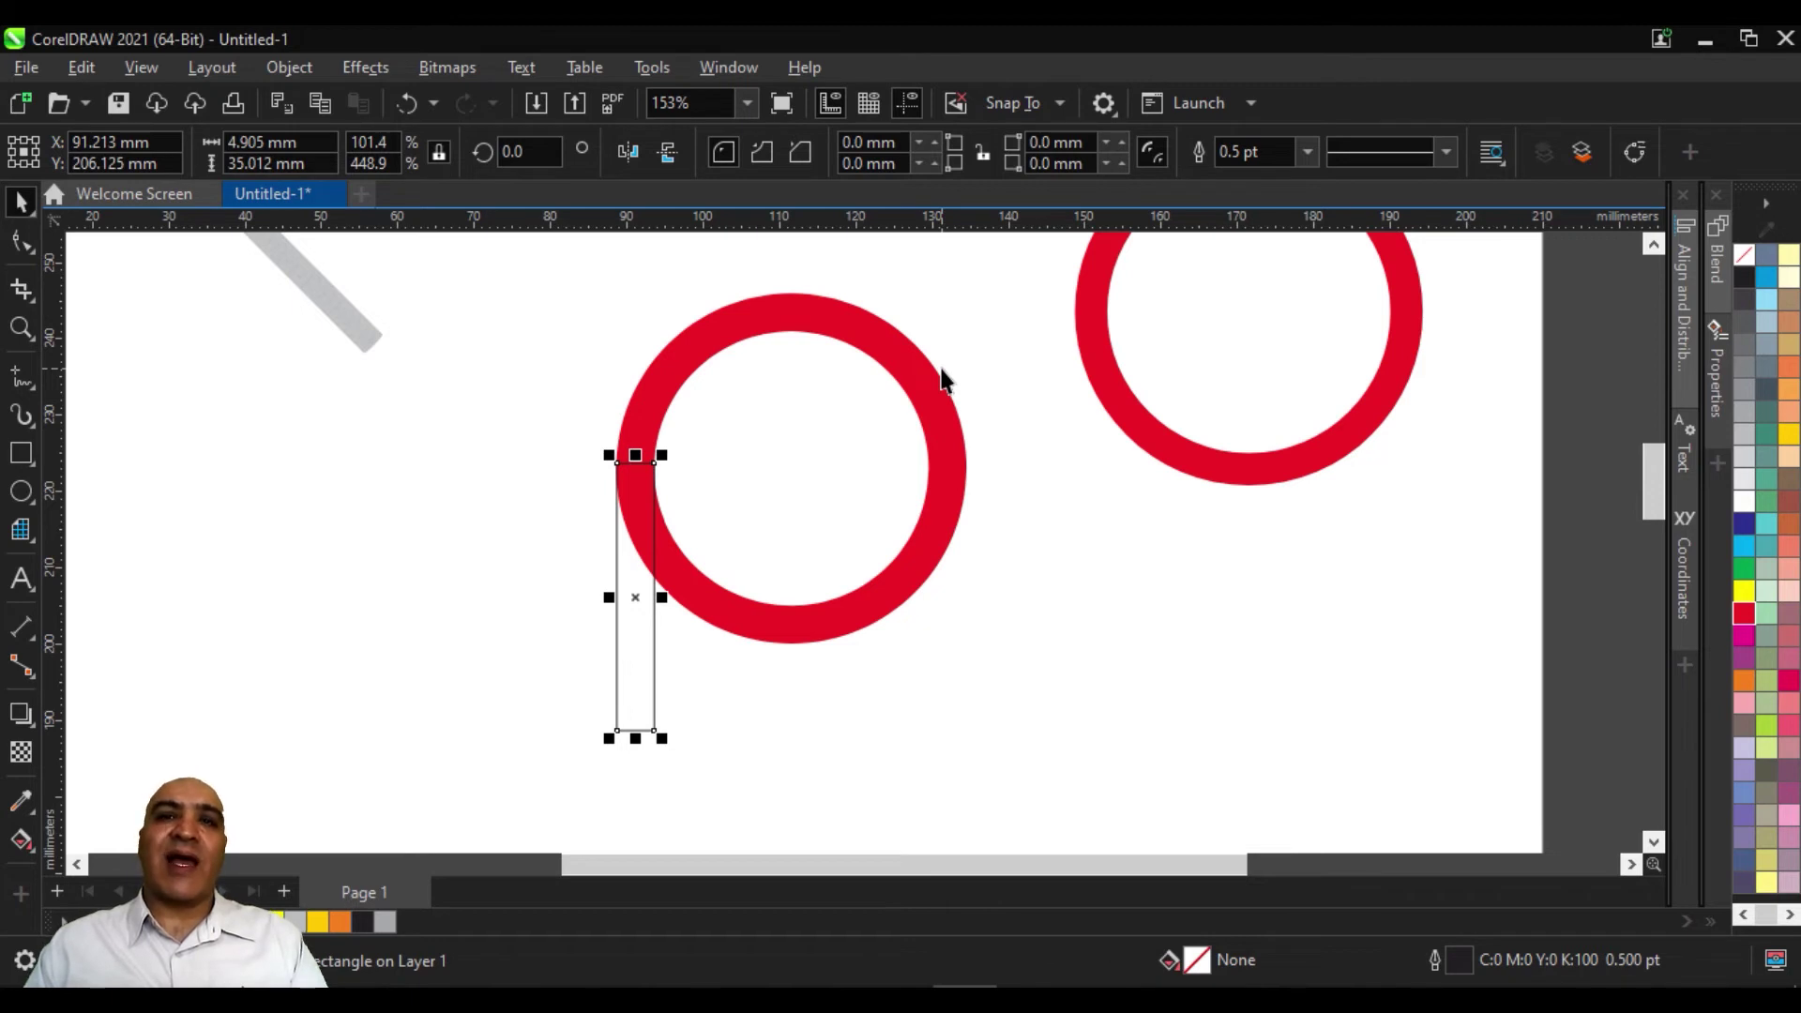
Select the cut ring and rectangle together, open the Align and Distribute settings, and review the options for what to align to
left_click_drag(513, 274, 1011, 807)
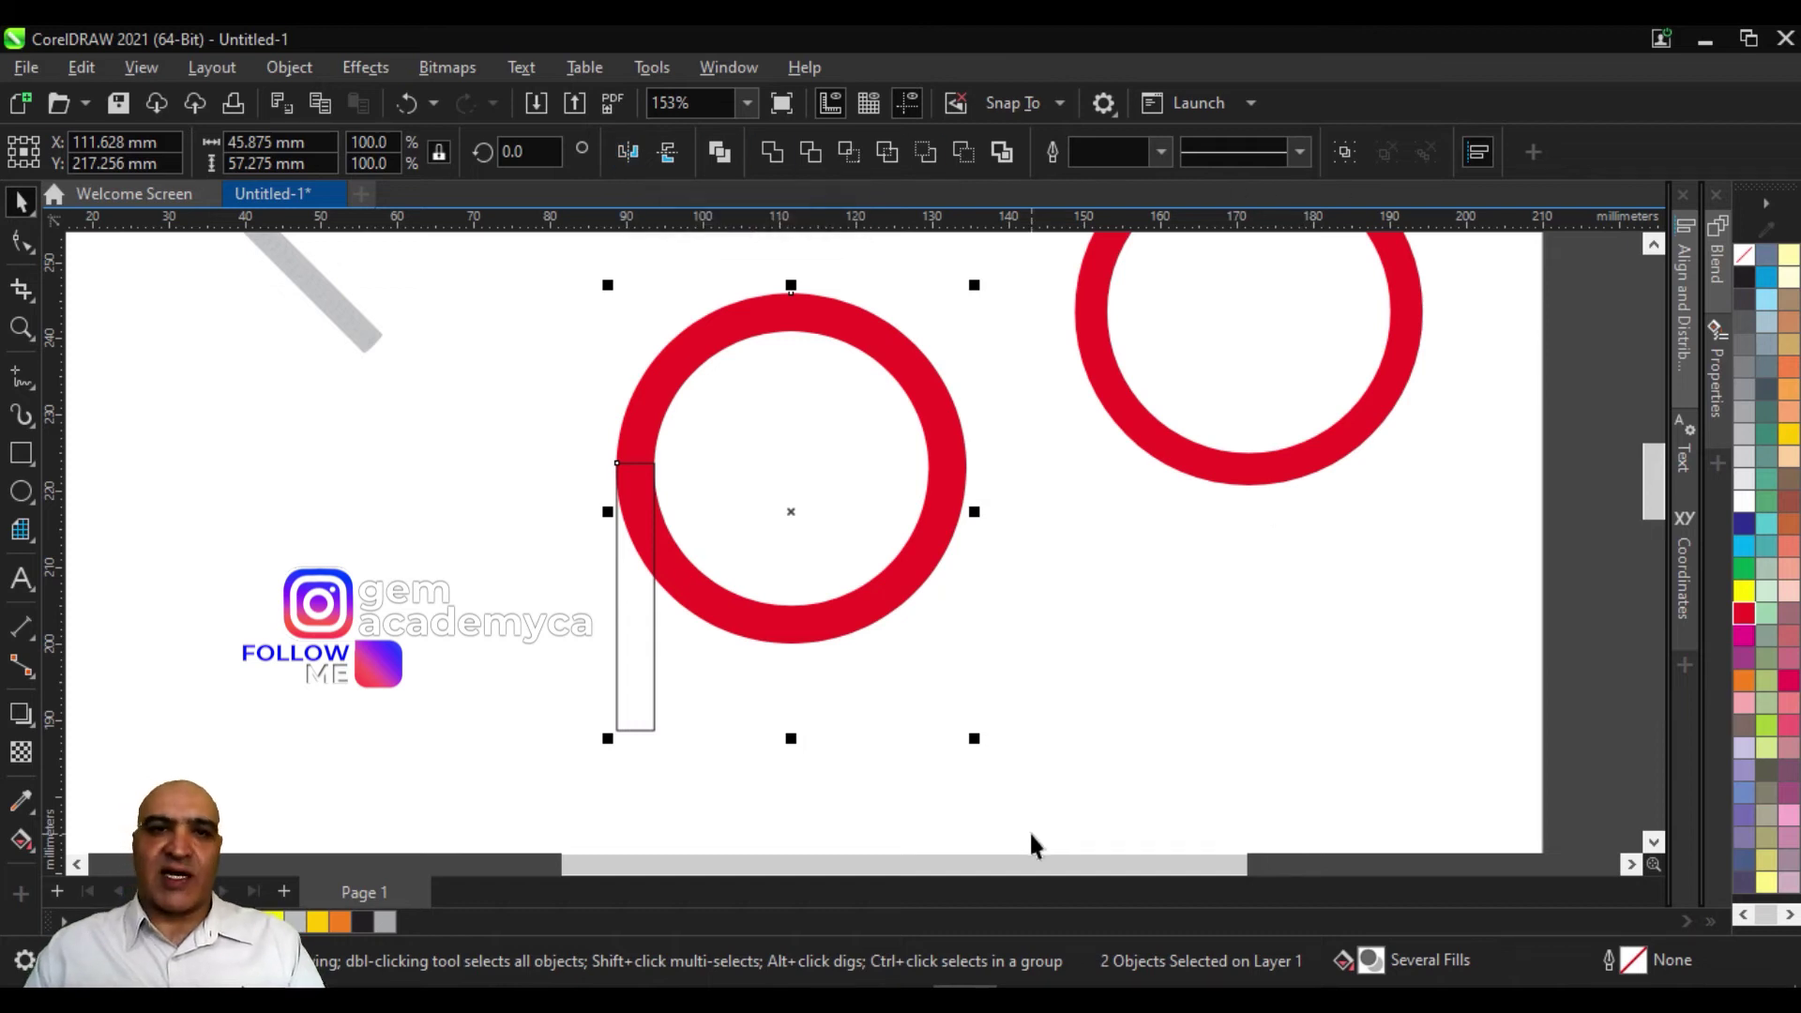
left_click(1471, 154)
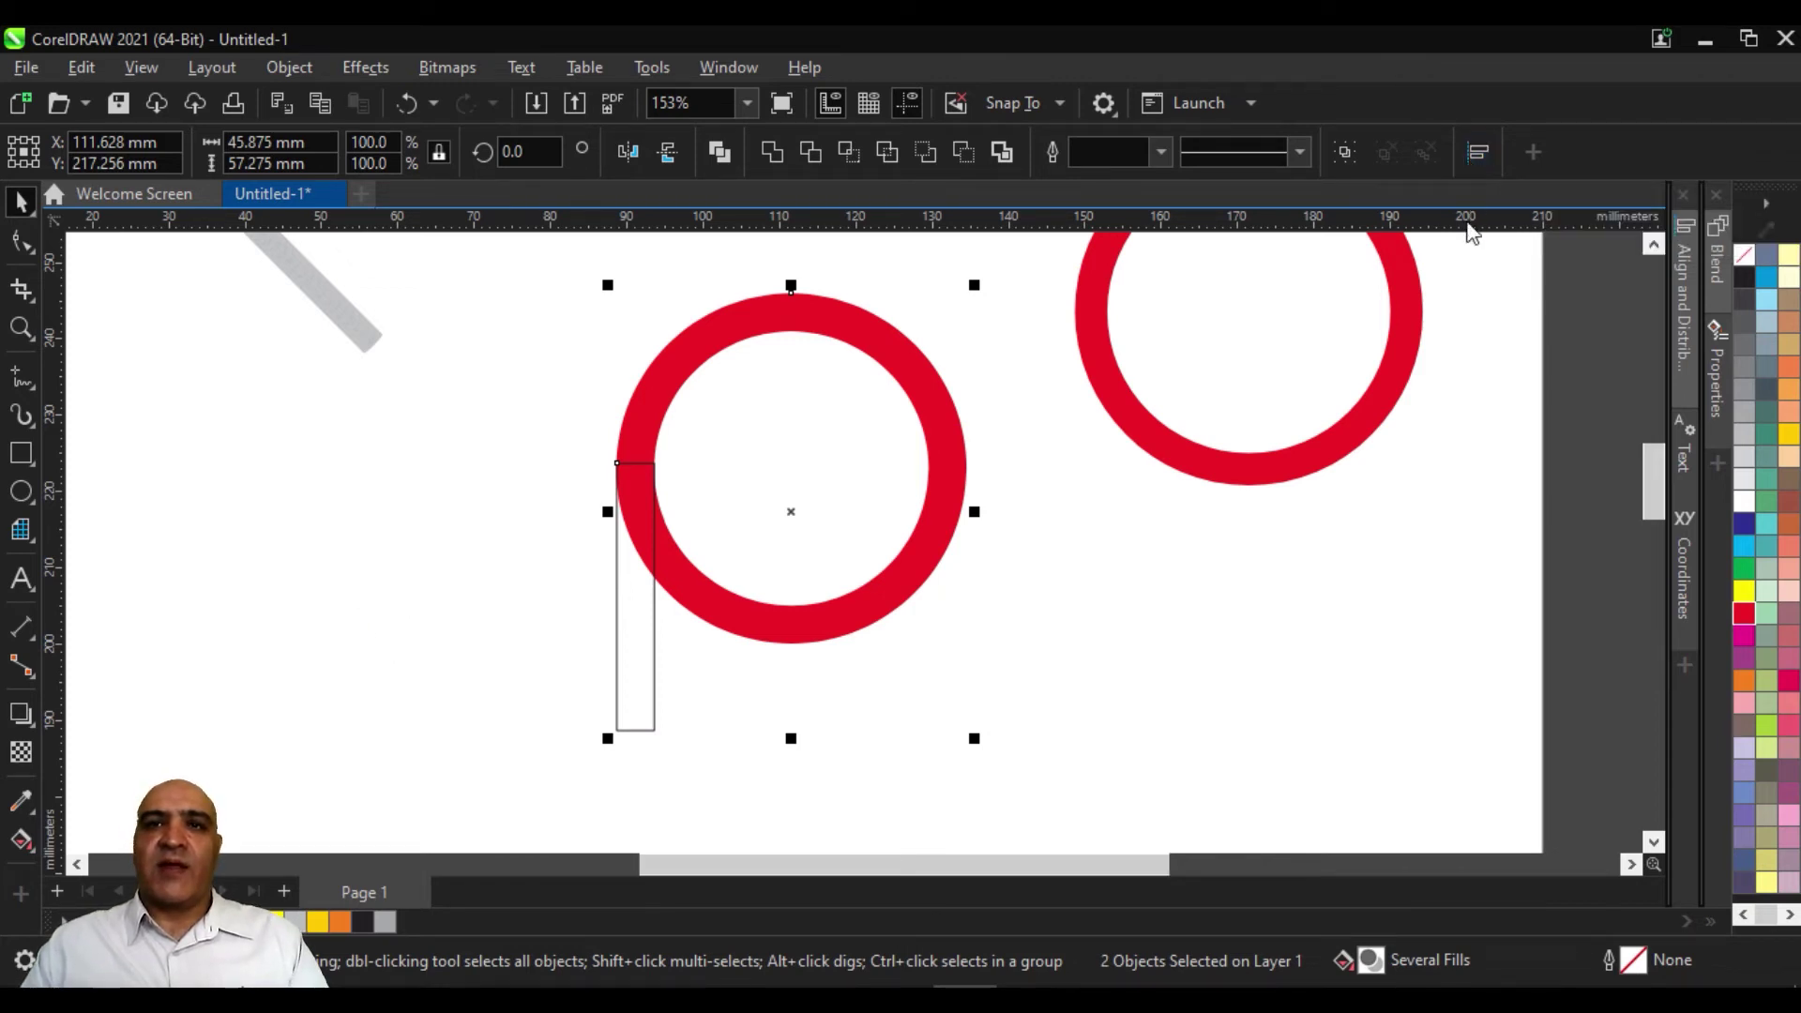
left_click(1478, 155)
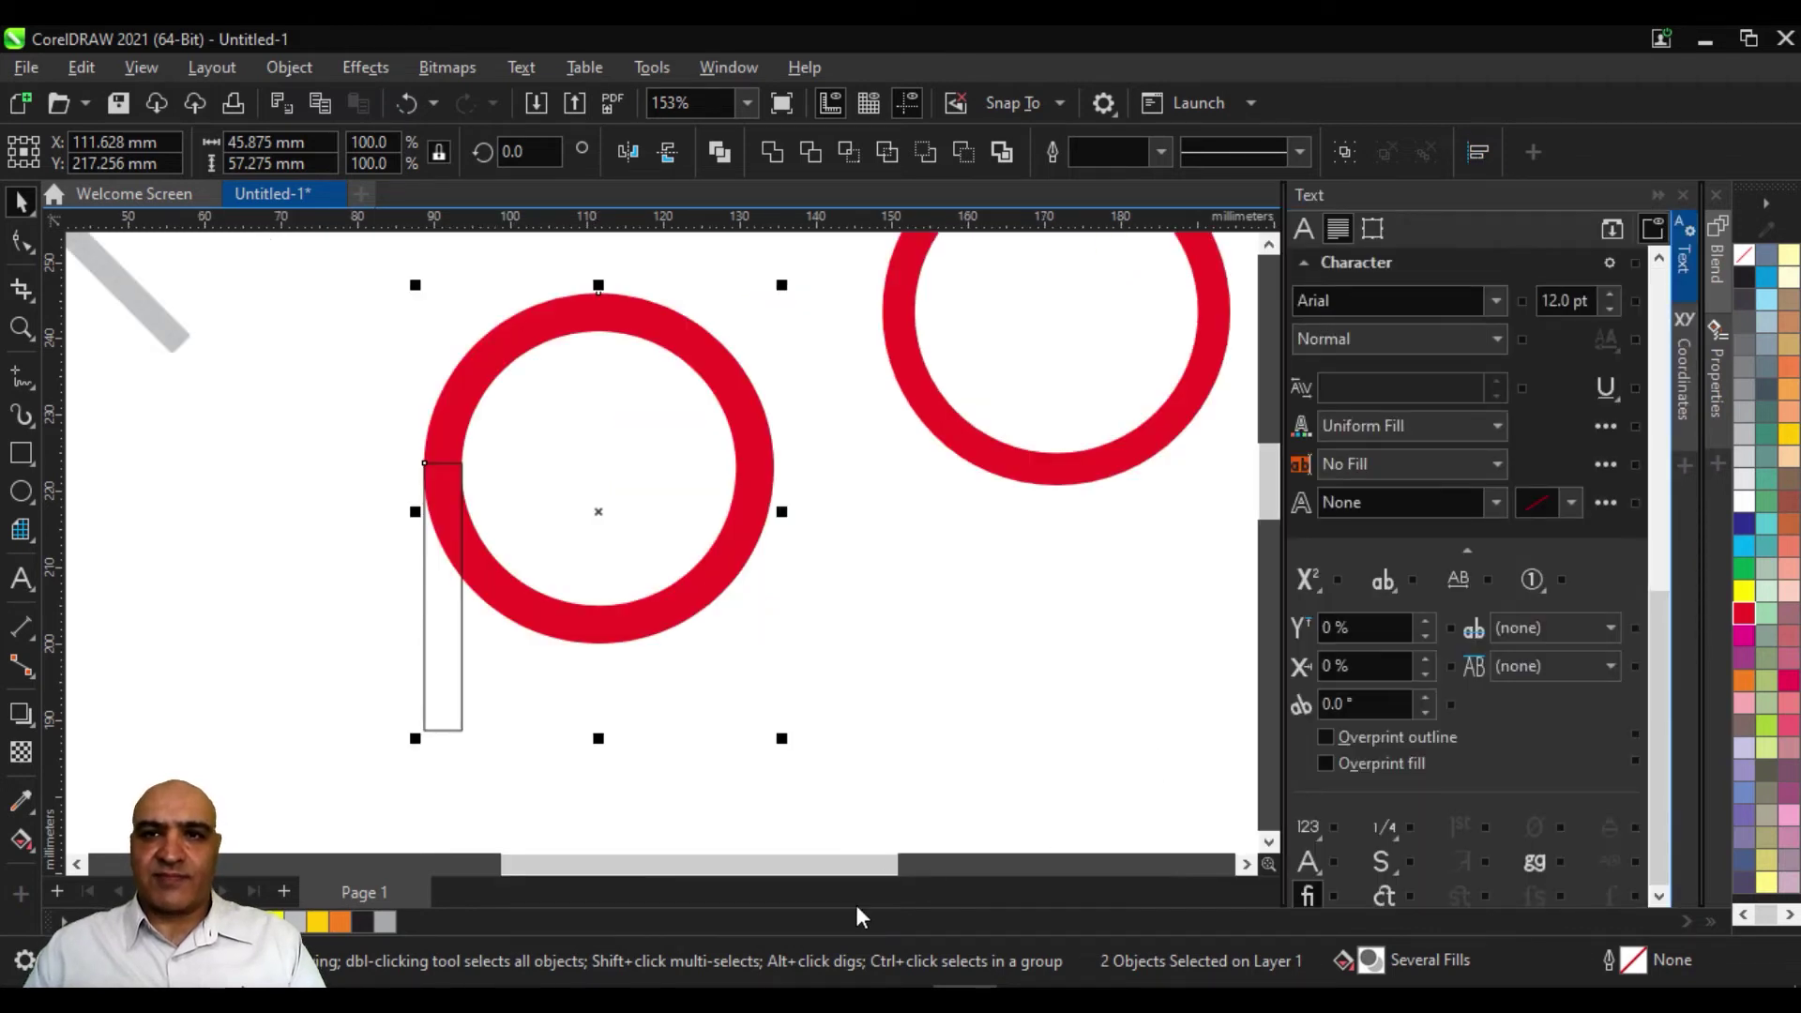
left_click(1476, 154)
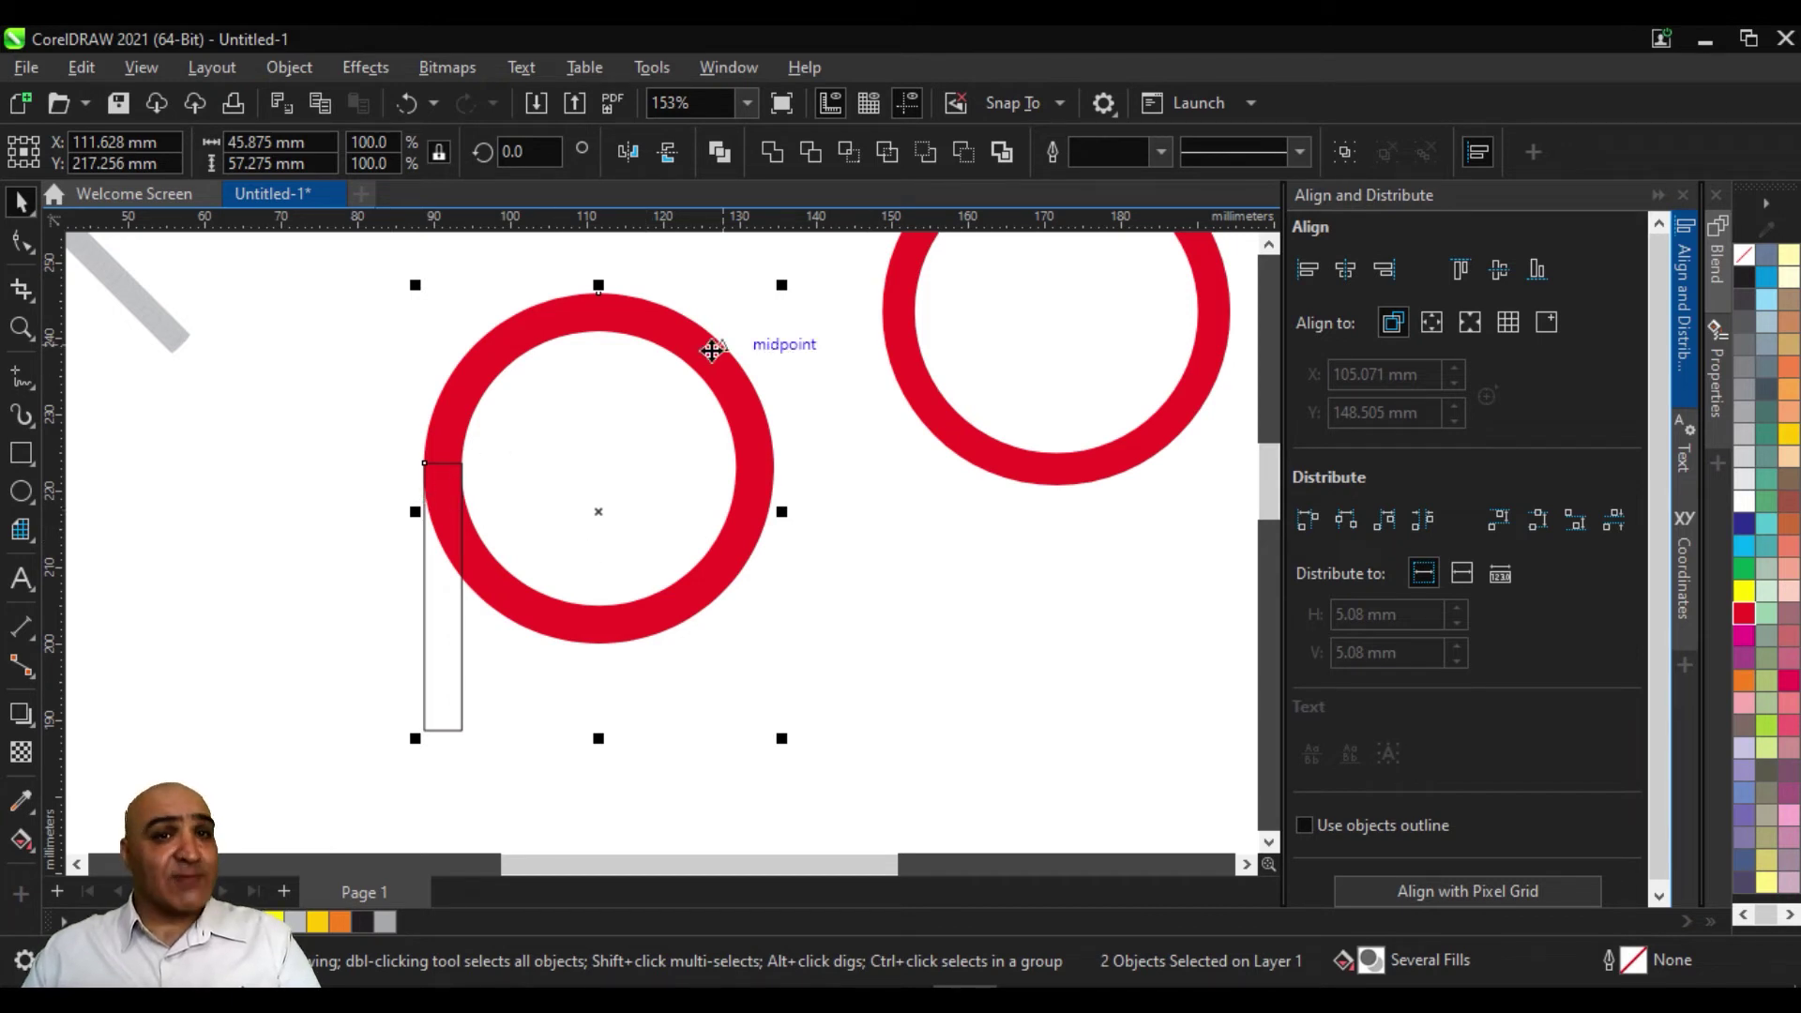
scroll(683, 497, "down", 3)
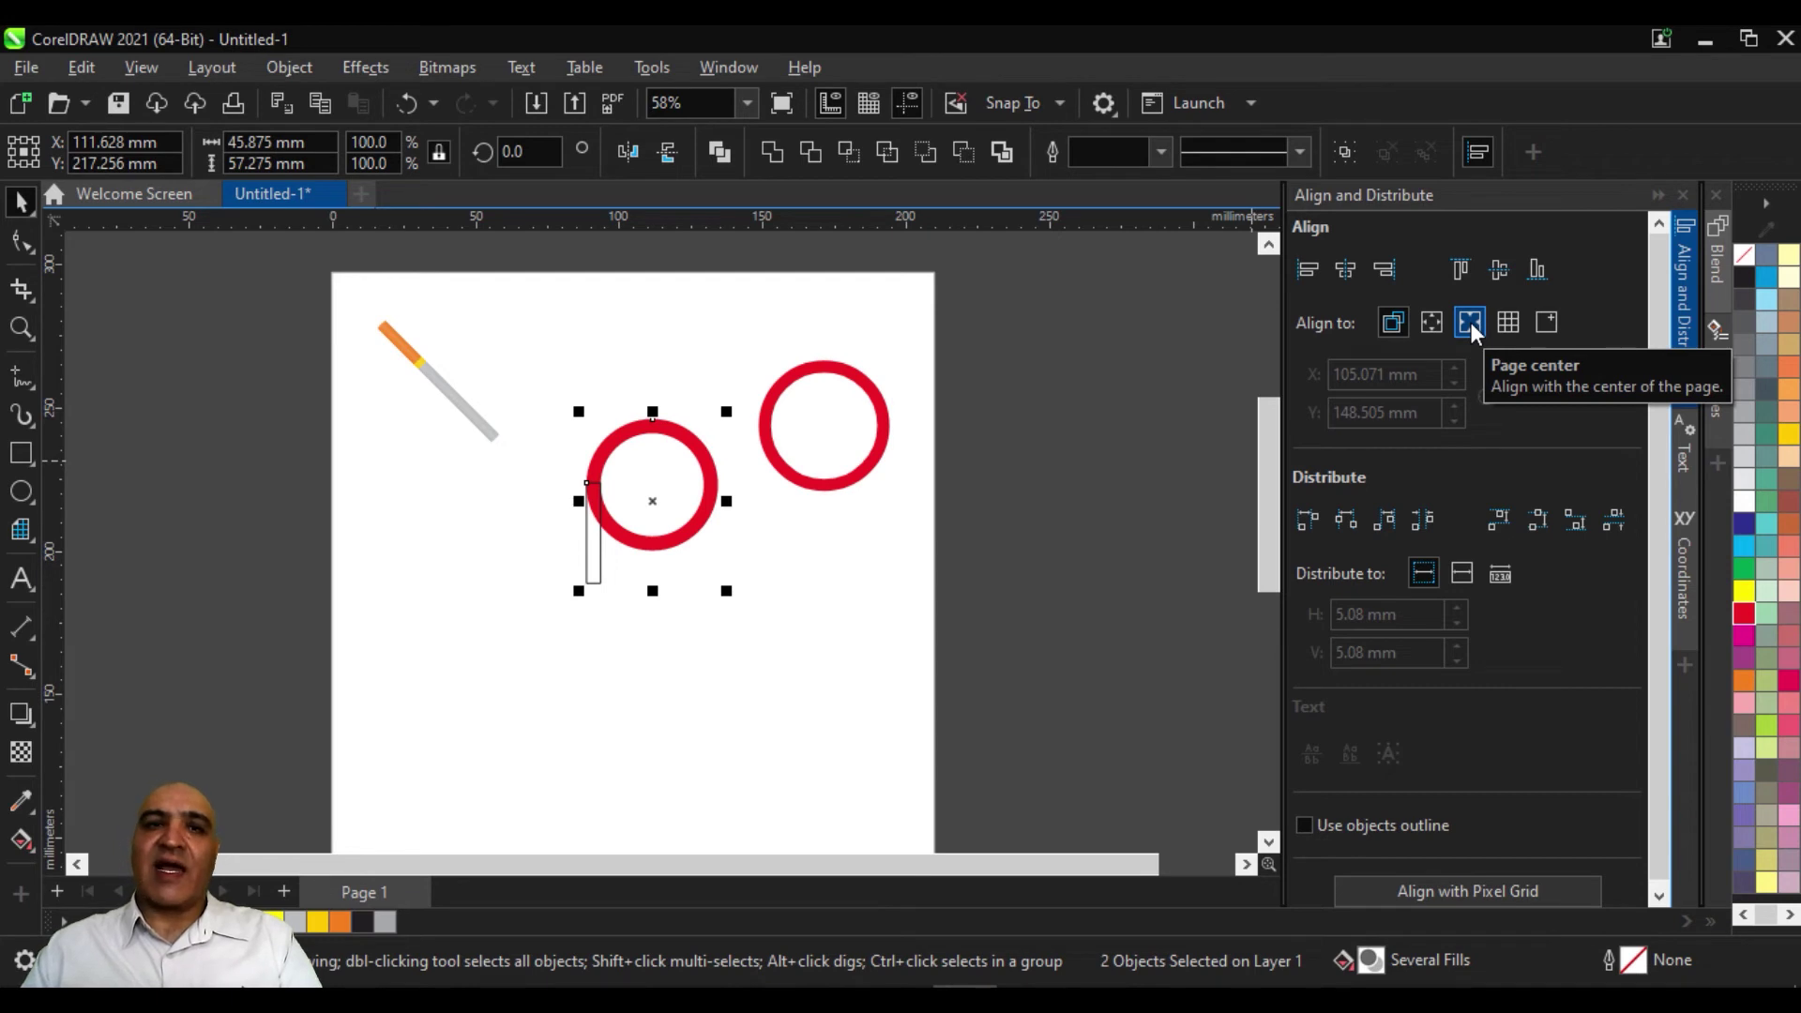
scroll(874, 604, "down", 3)
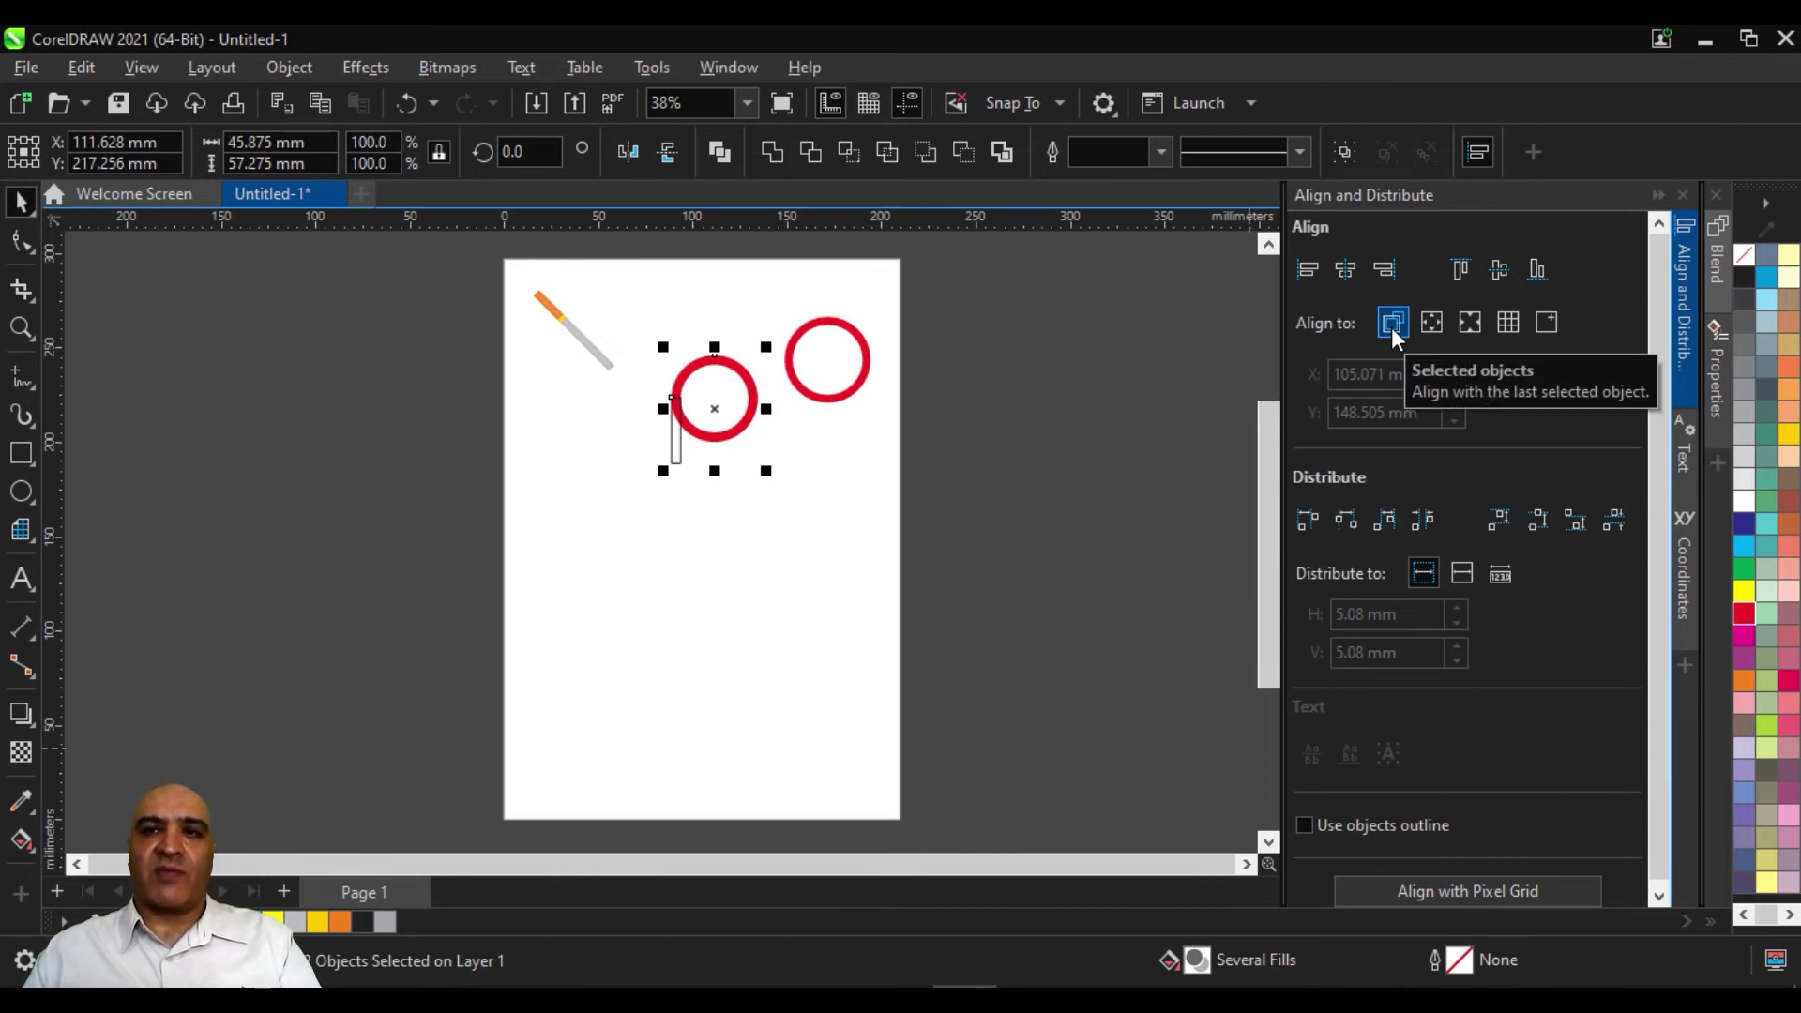
scroll(635, 318, "up", 1)
scroll(718, 430, "up", 1)
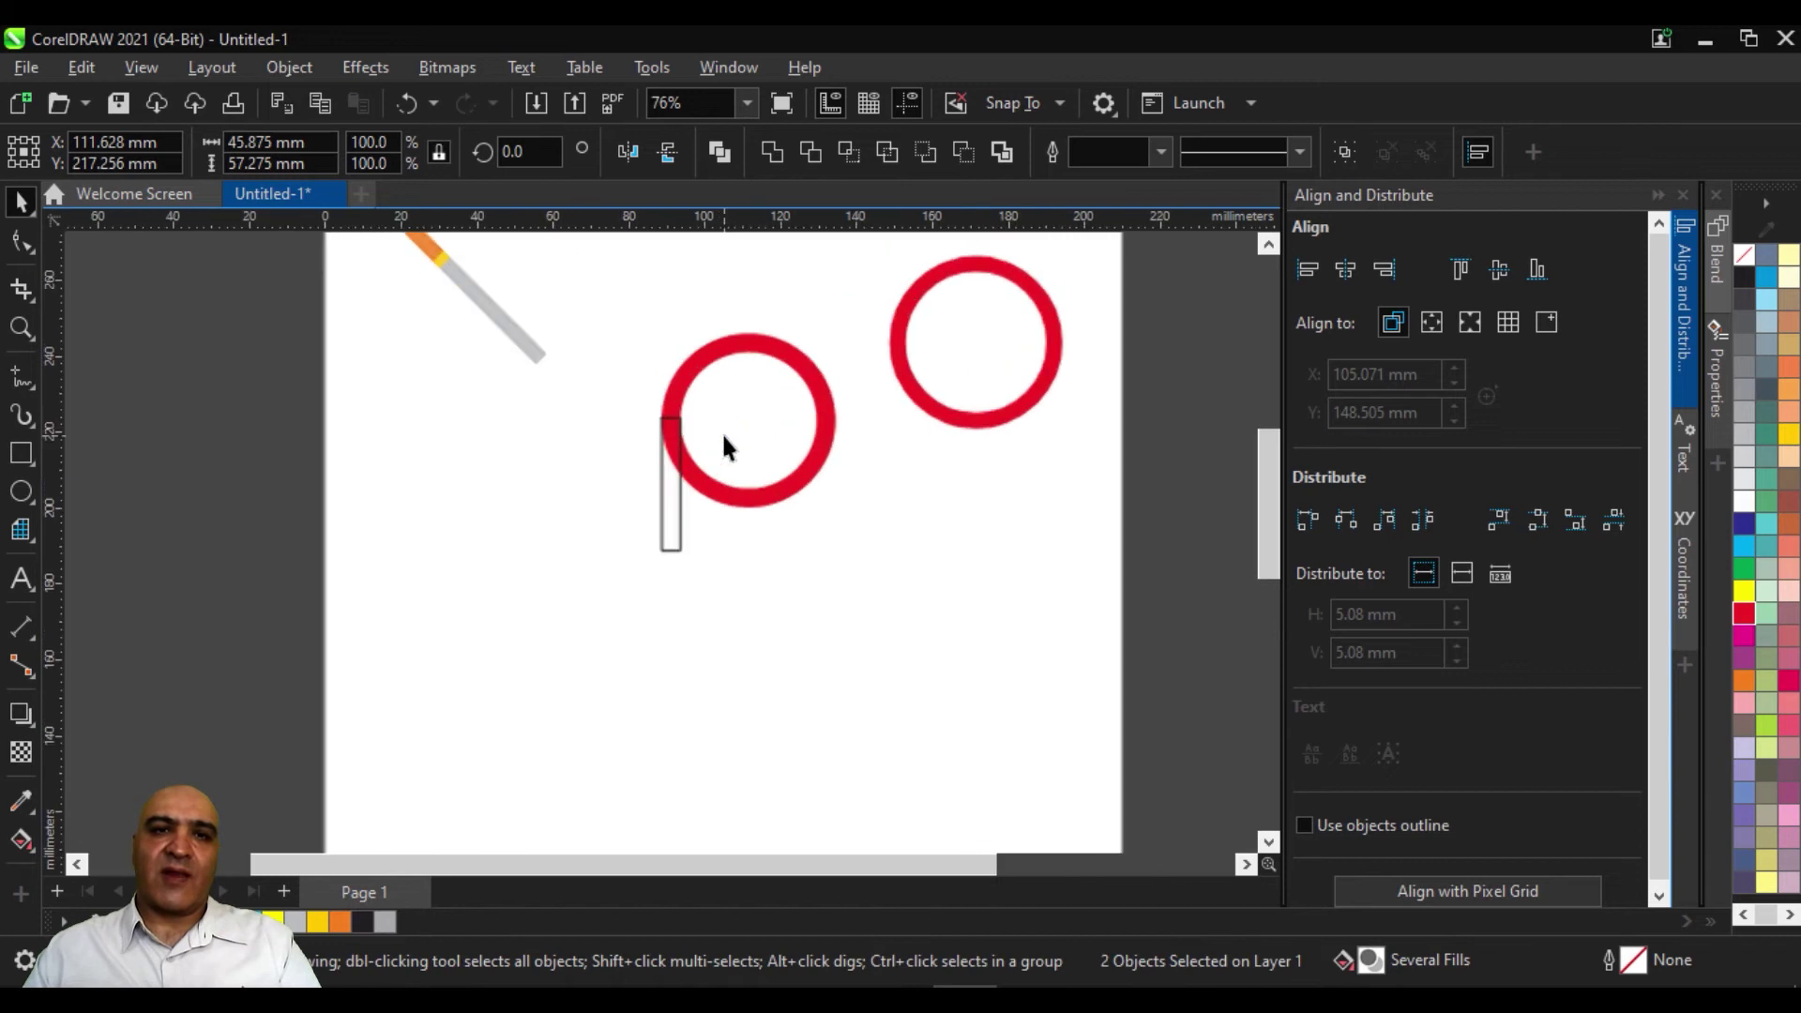
Move the rectangle clear of the ring to its lower left, try left and right alignment, and centre it horizontally on the ring
left_click_drag(675, 530, 558, 617)
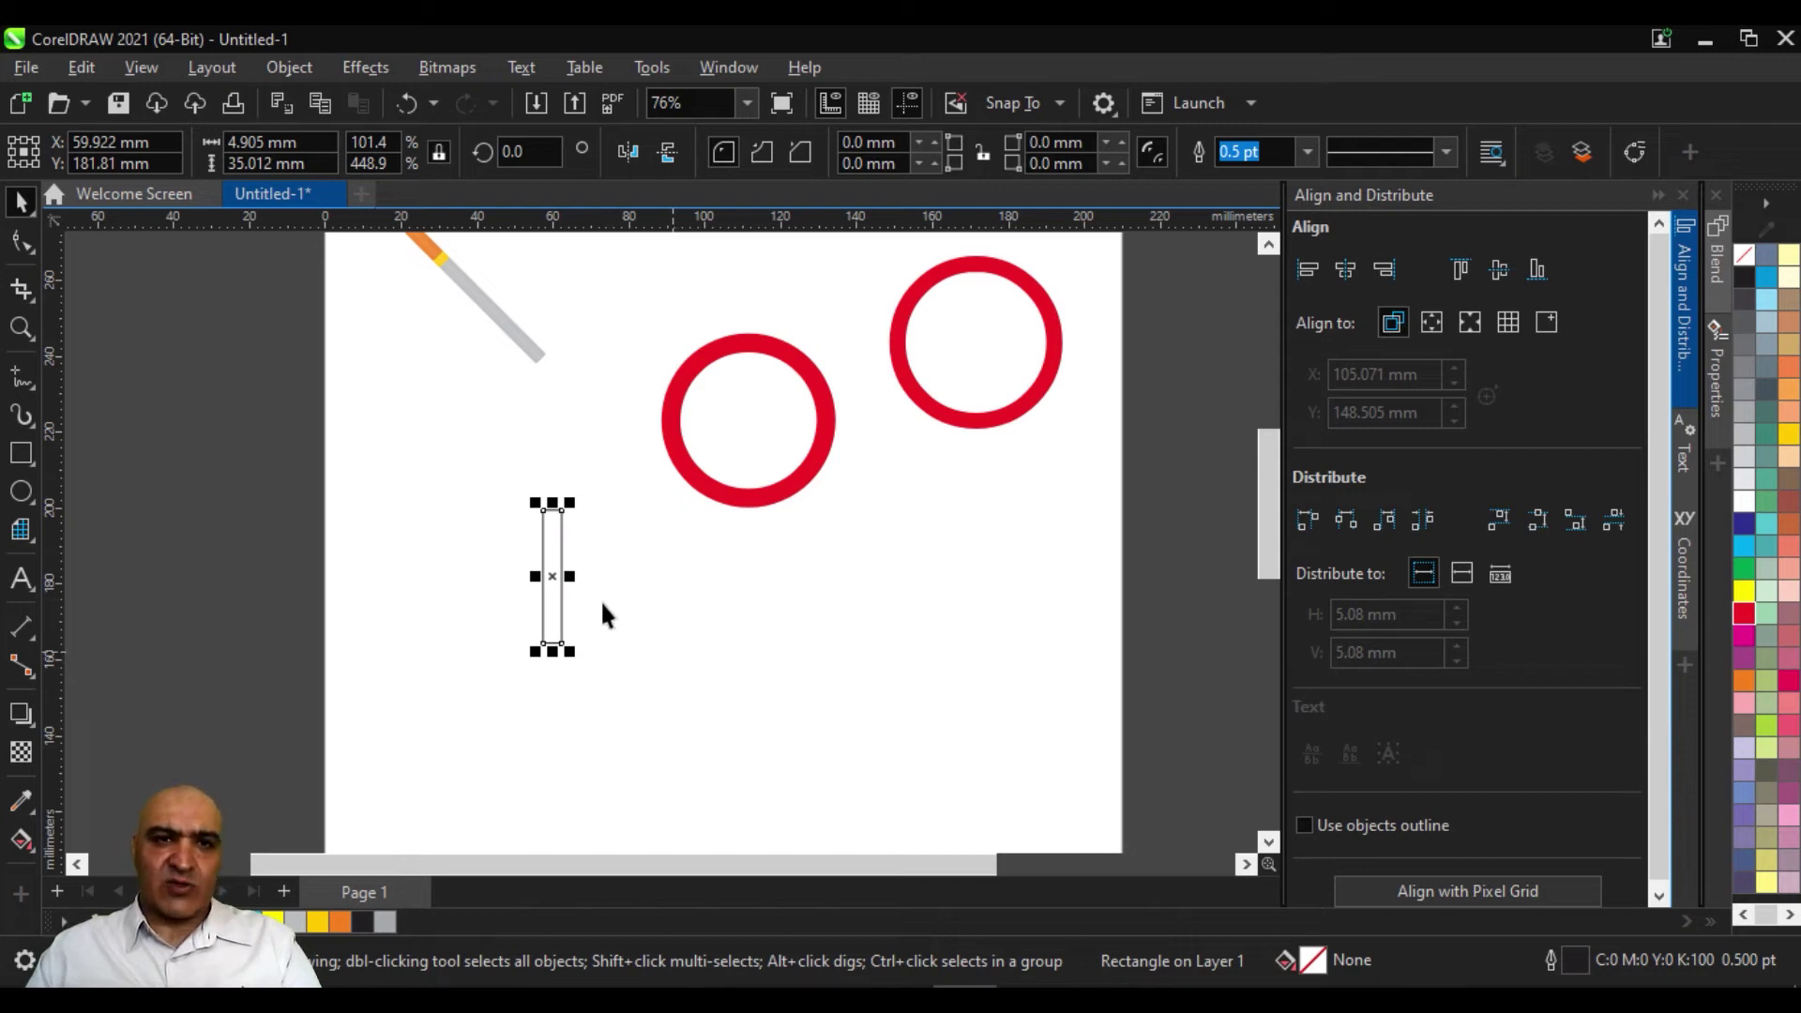
left_click(633, 600)
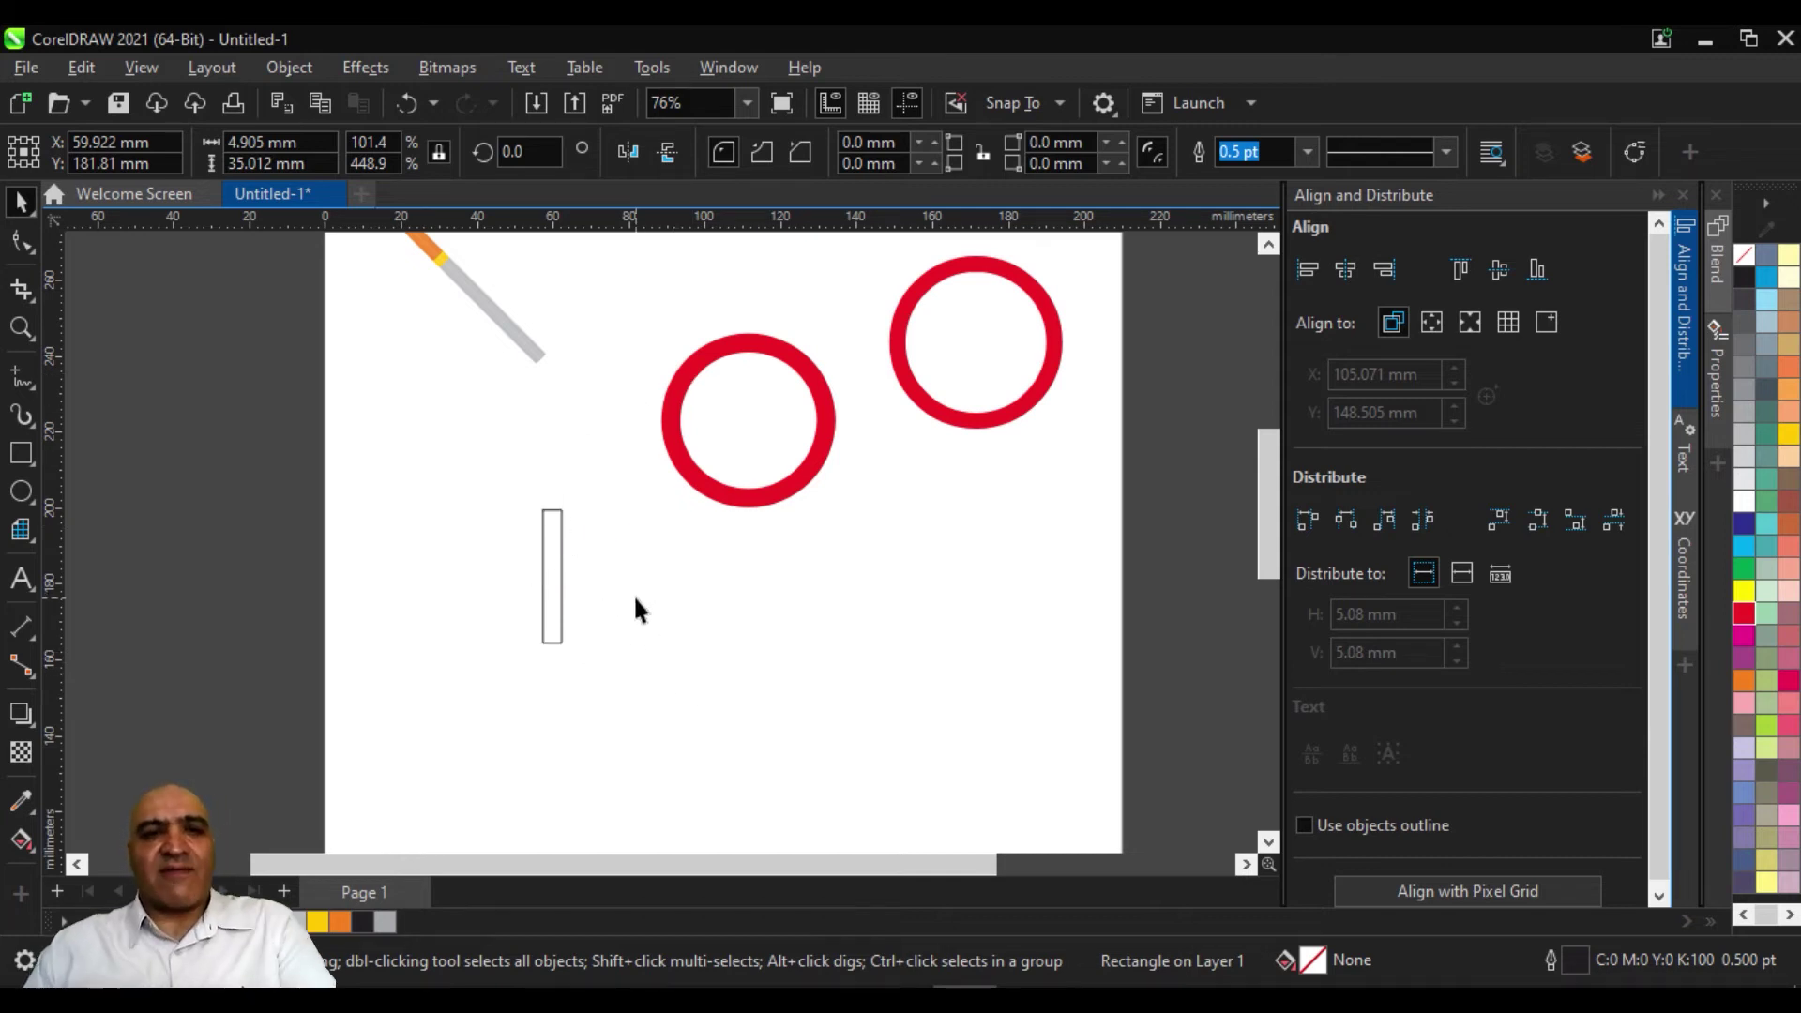
left_click(553, 568)
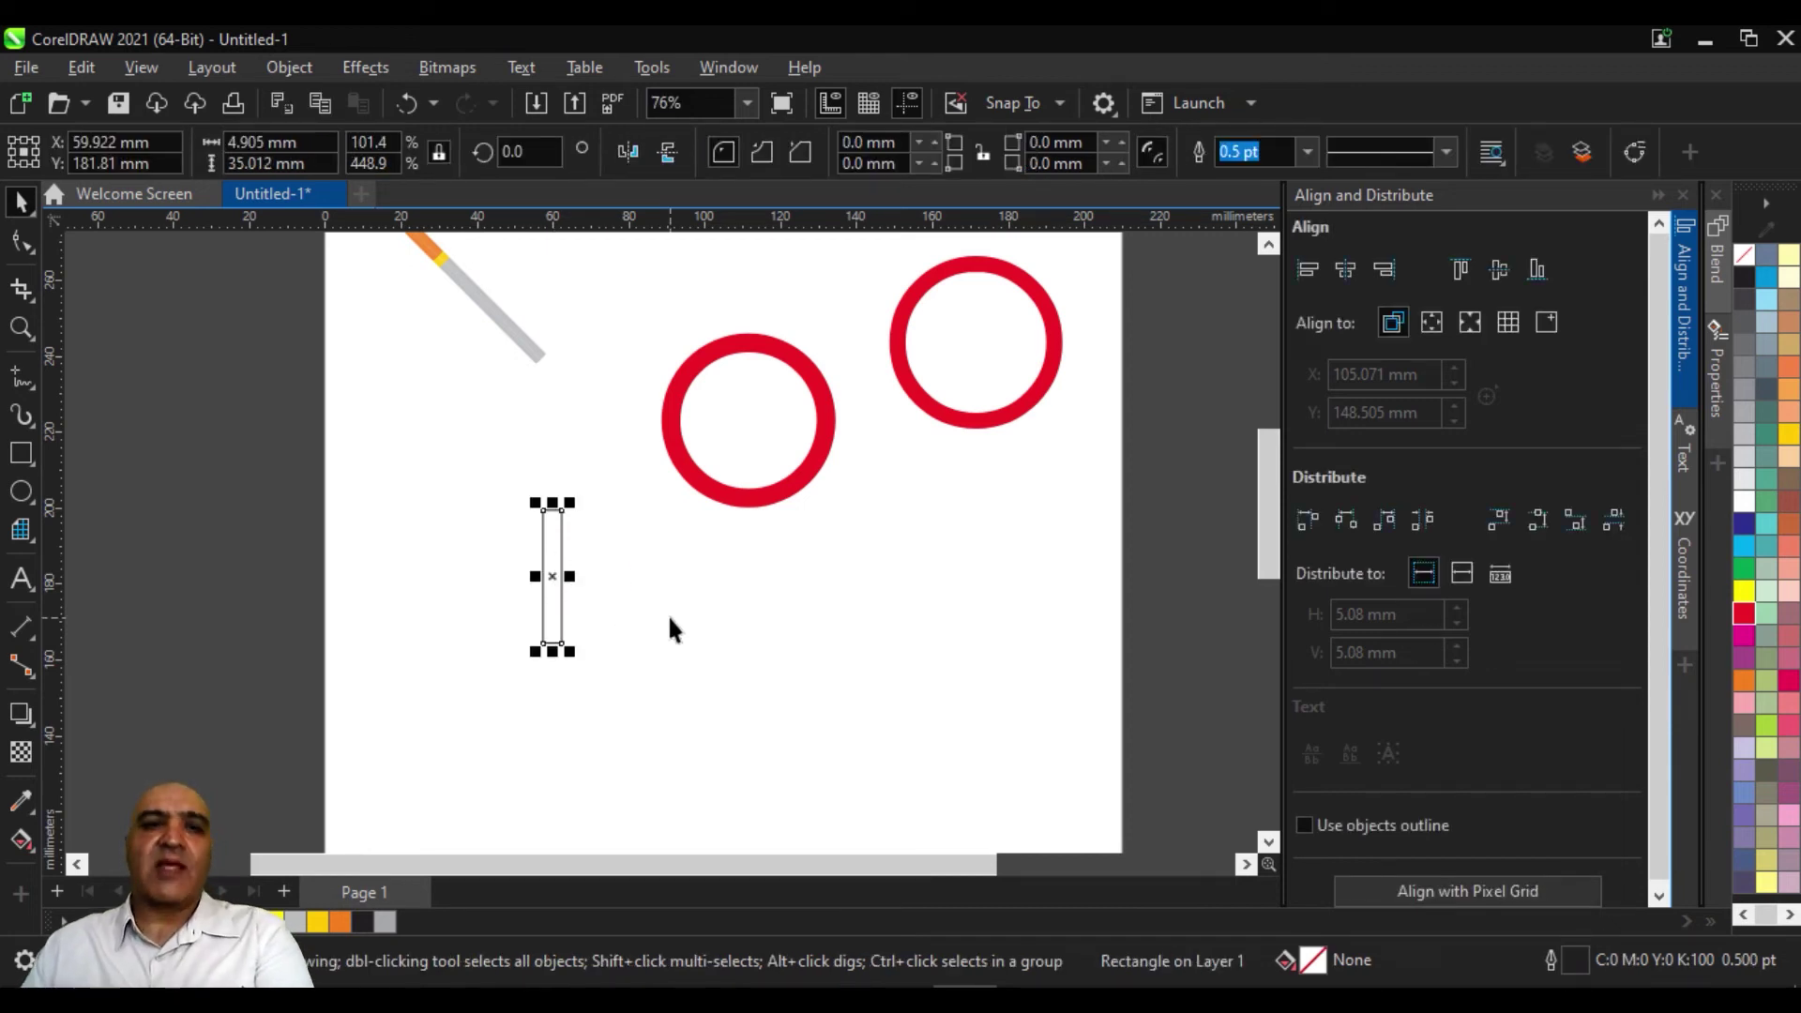
left_click(751, 502, "shift")
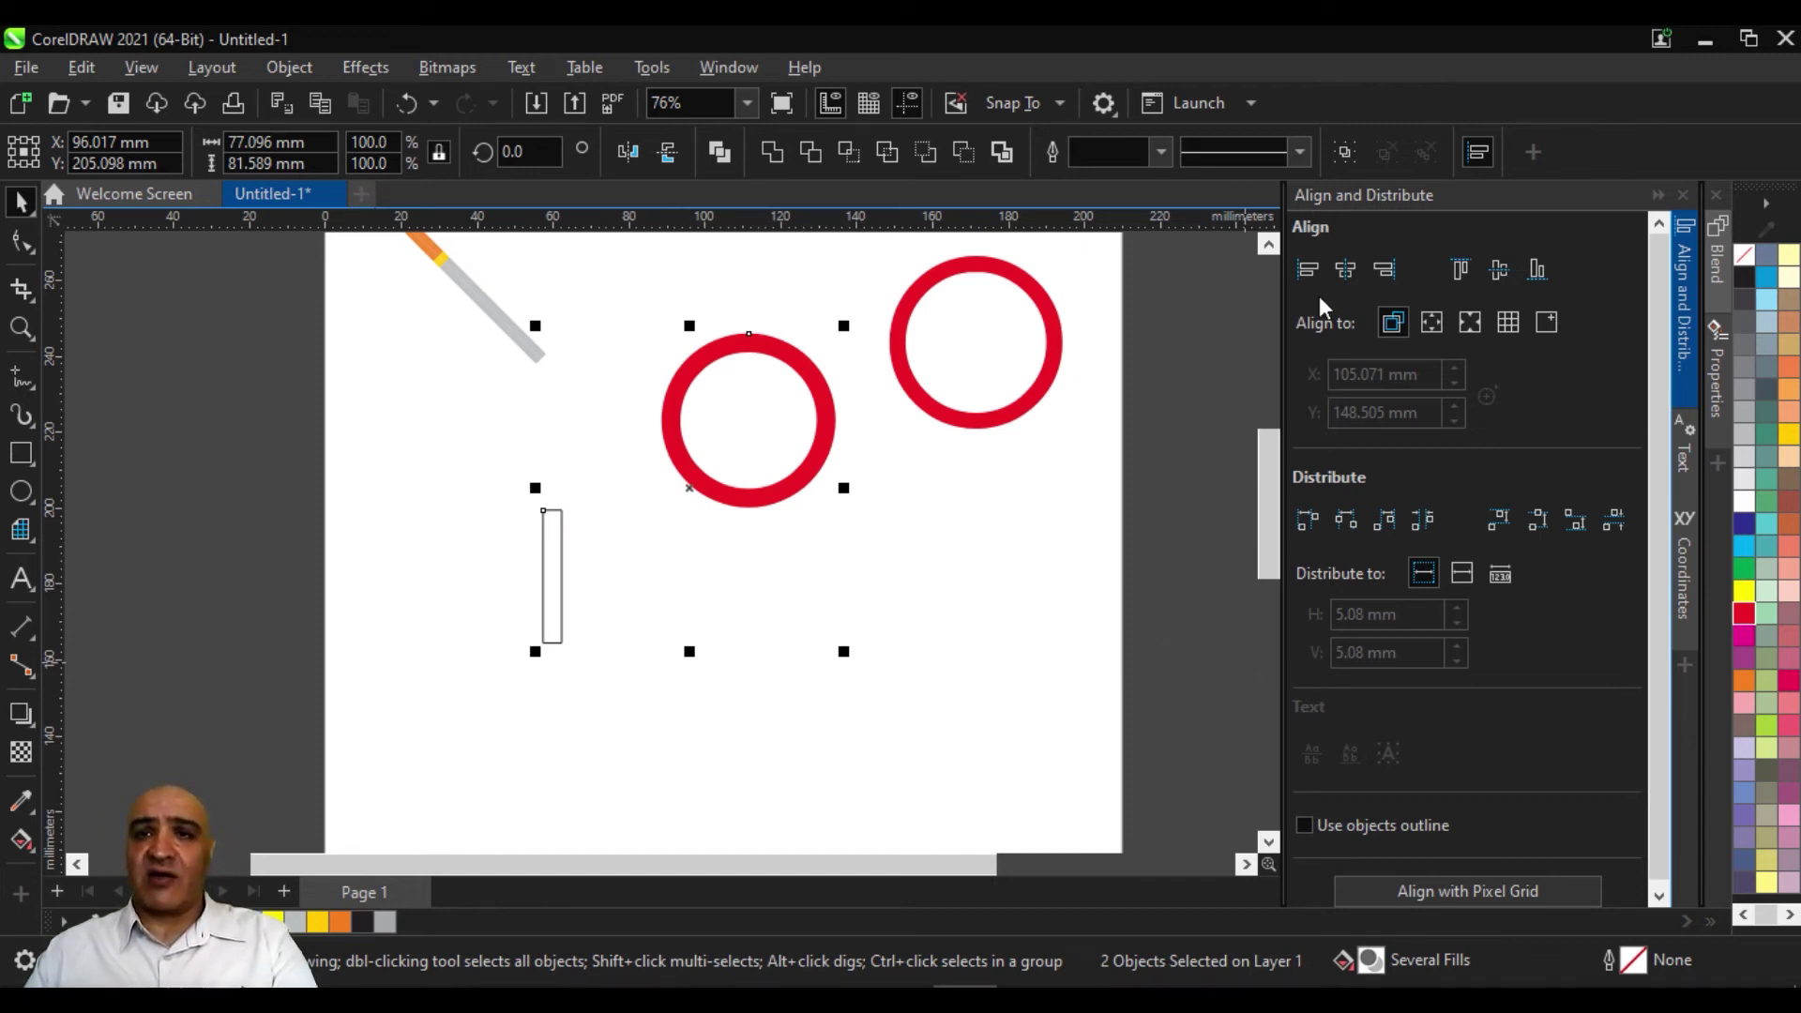
left_click(1309, 267)
left_click(1388, 272)
left_click(1341, 269)
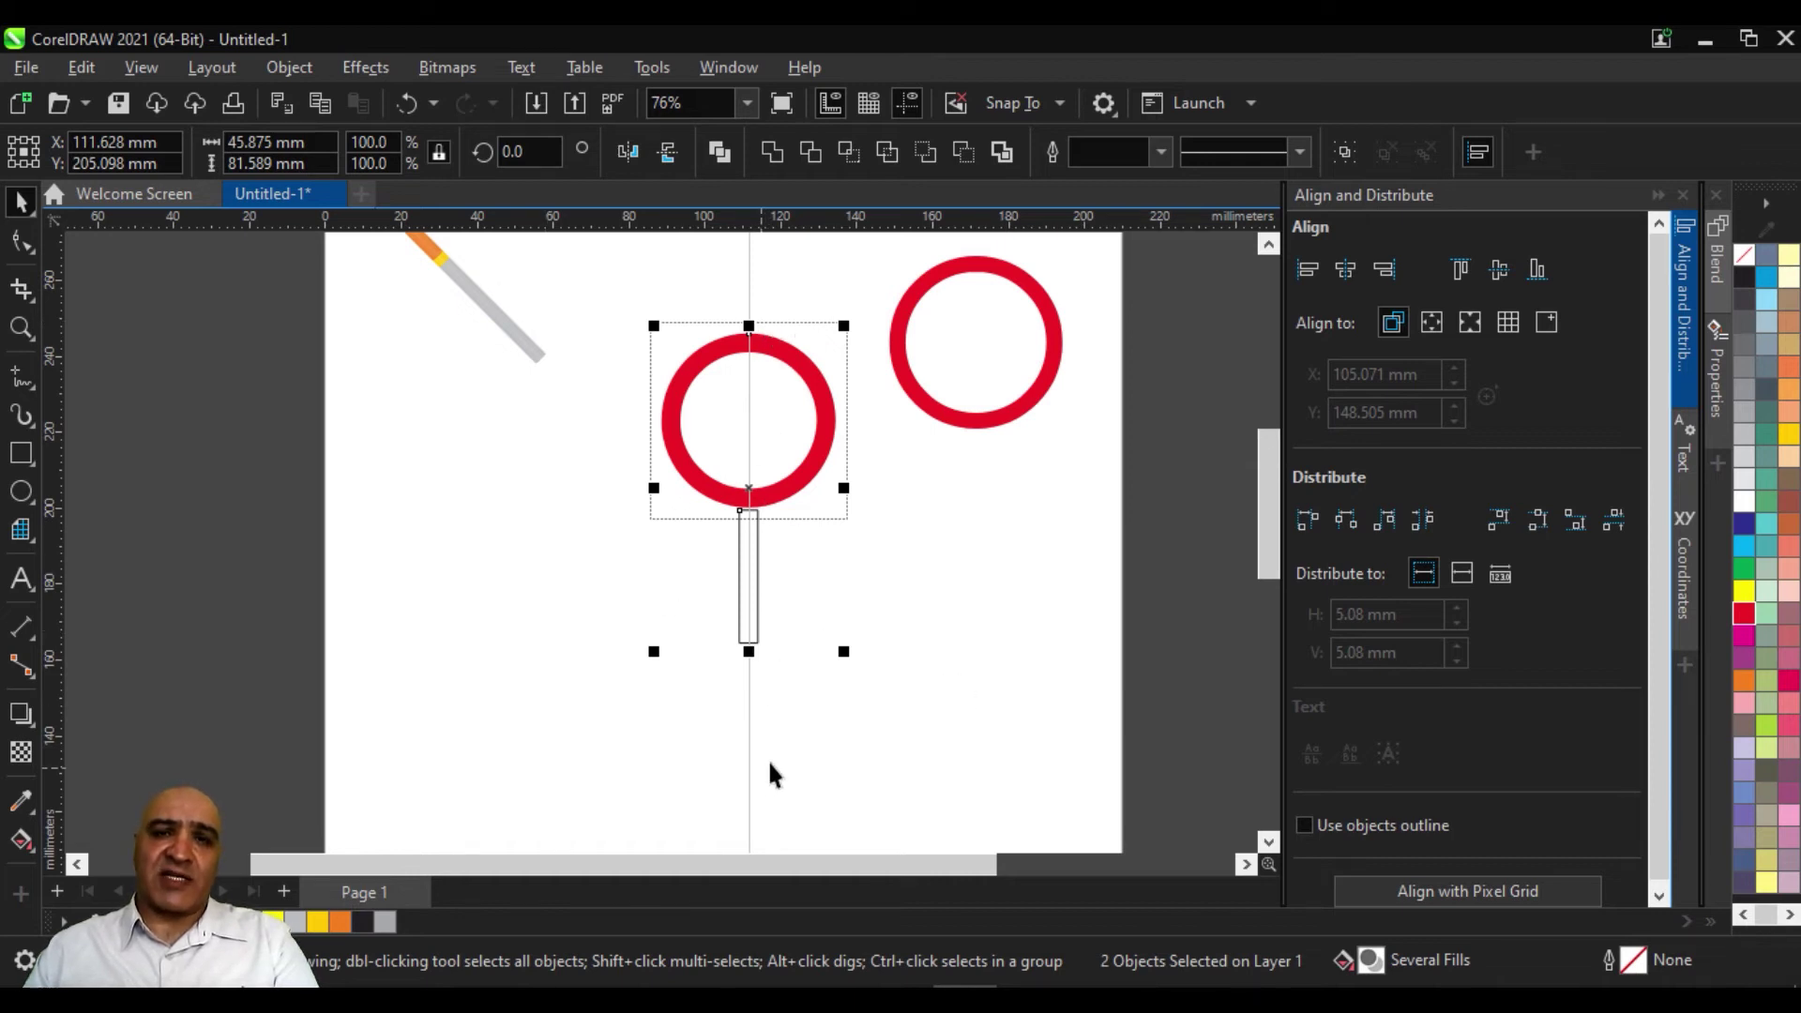
Try top and bottom alignment of the rectangle with the ring, and settle on centring it vertically
left_click(1459, 271)
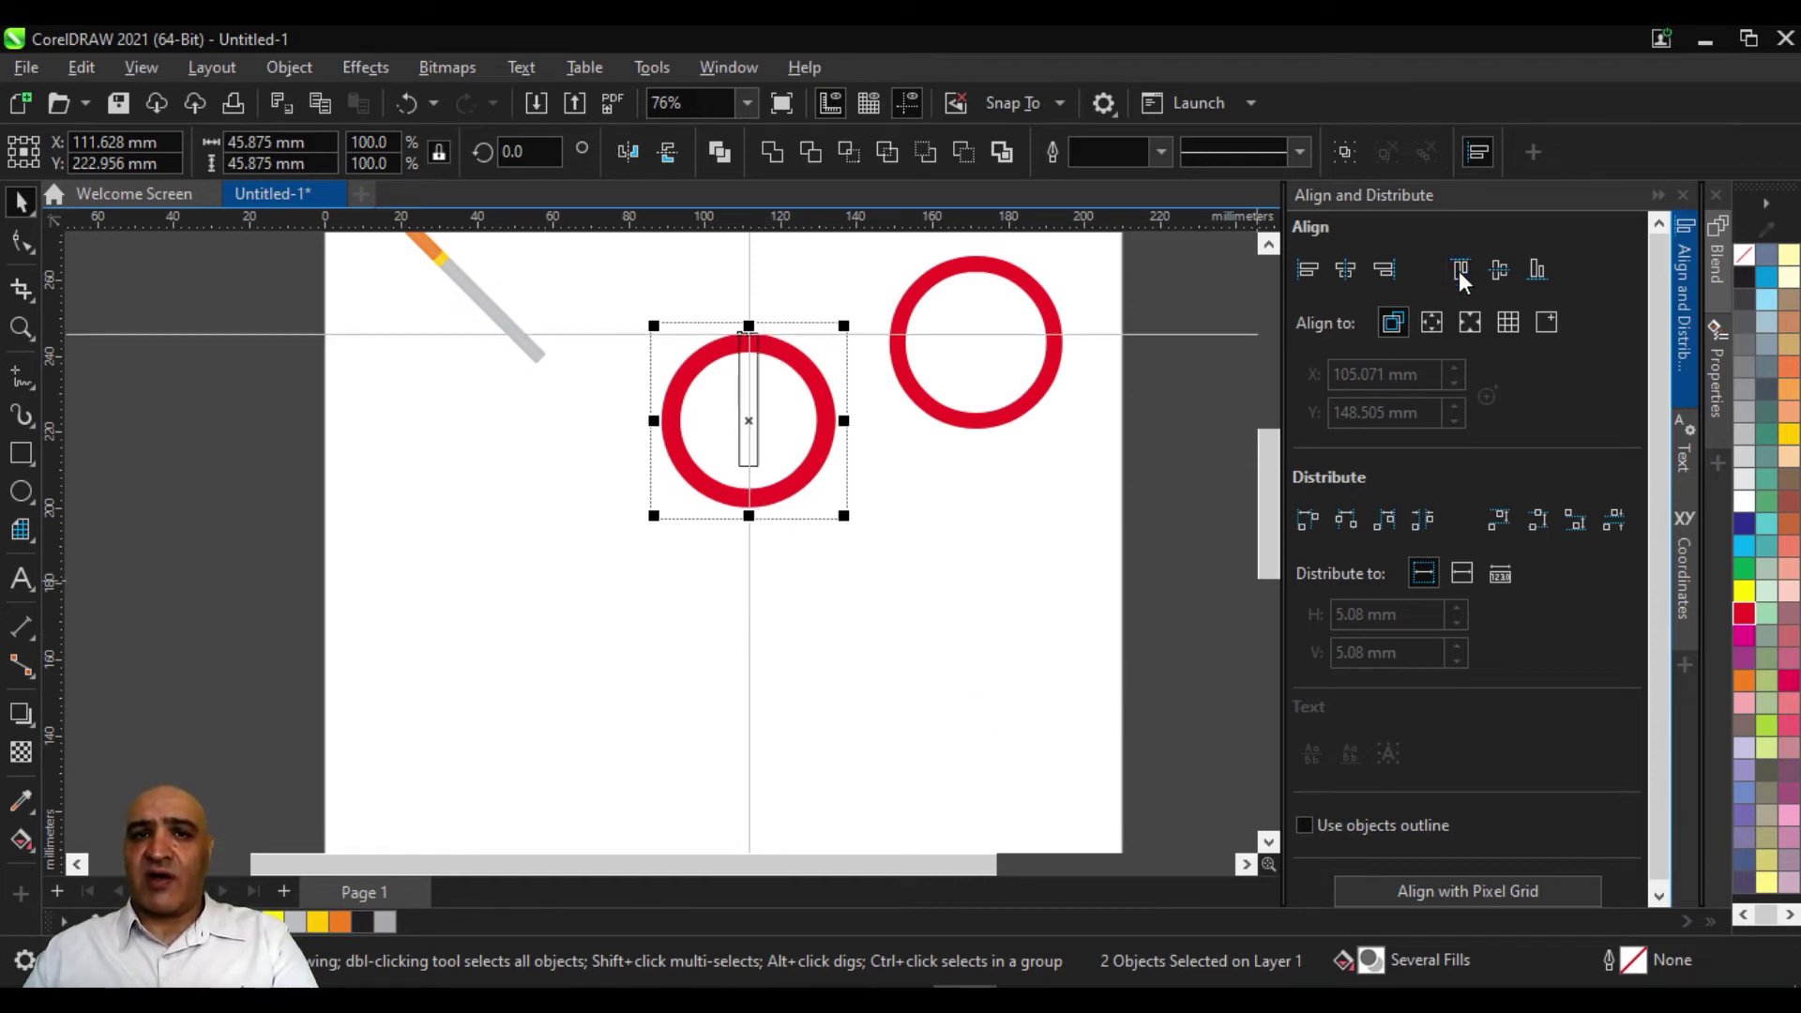
left_click(1536, 270)
left_click(1500, 270)
left_click(703, 823)
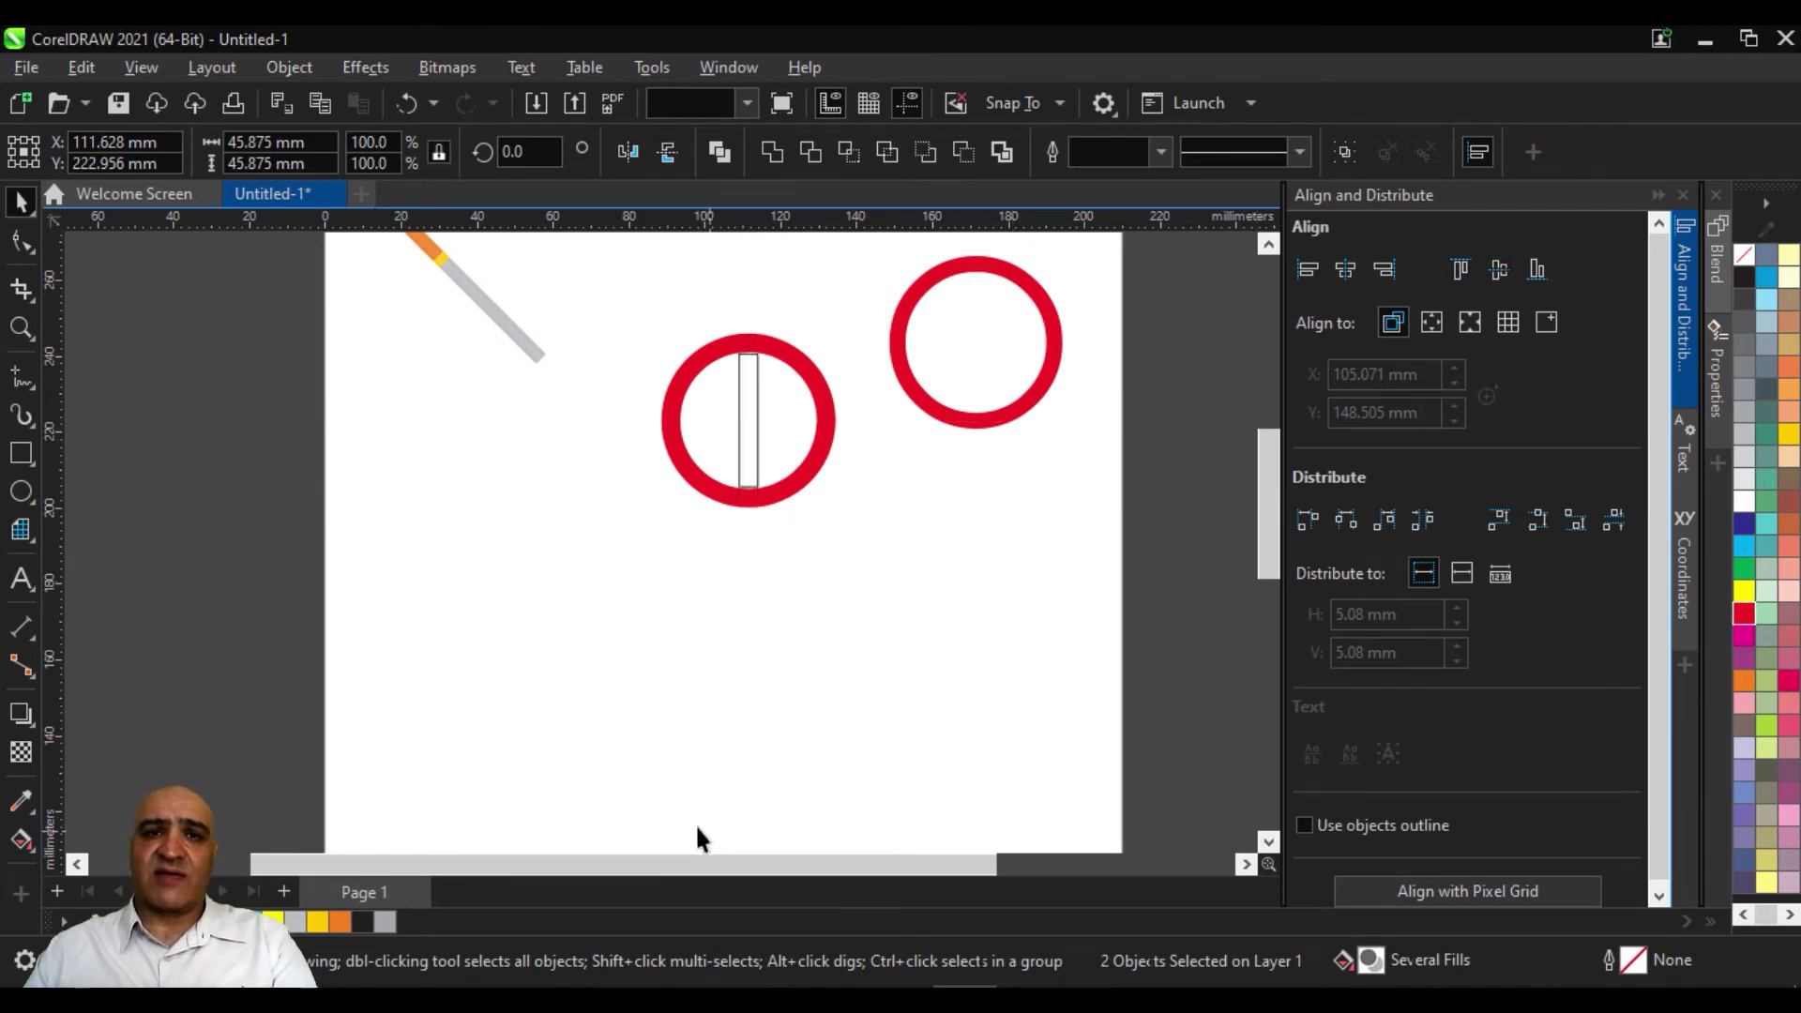
Stretch the rectangle to about 38.7 mm tall so it overlaps the ring's band, and centre it vertically on the ring again
scroll(774, 486, "up", 2)
left_click(743, 501)
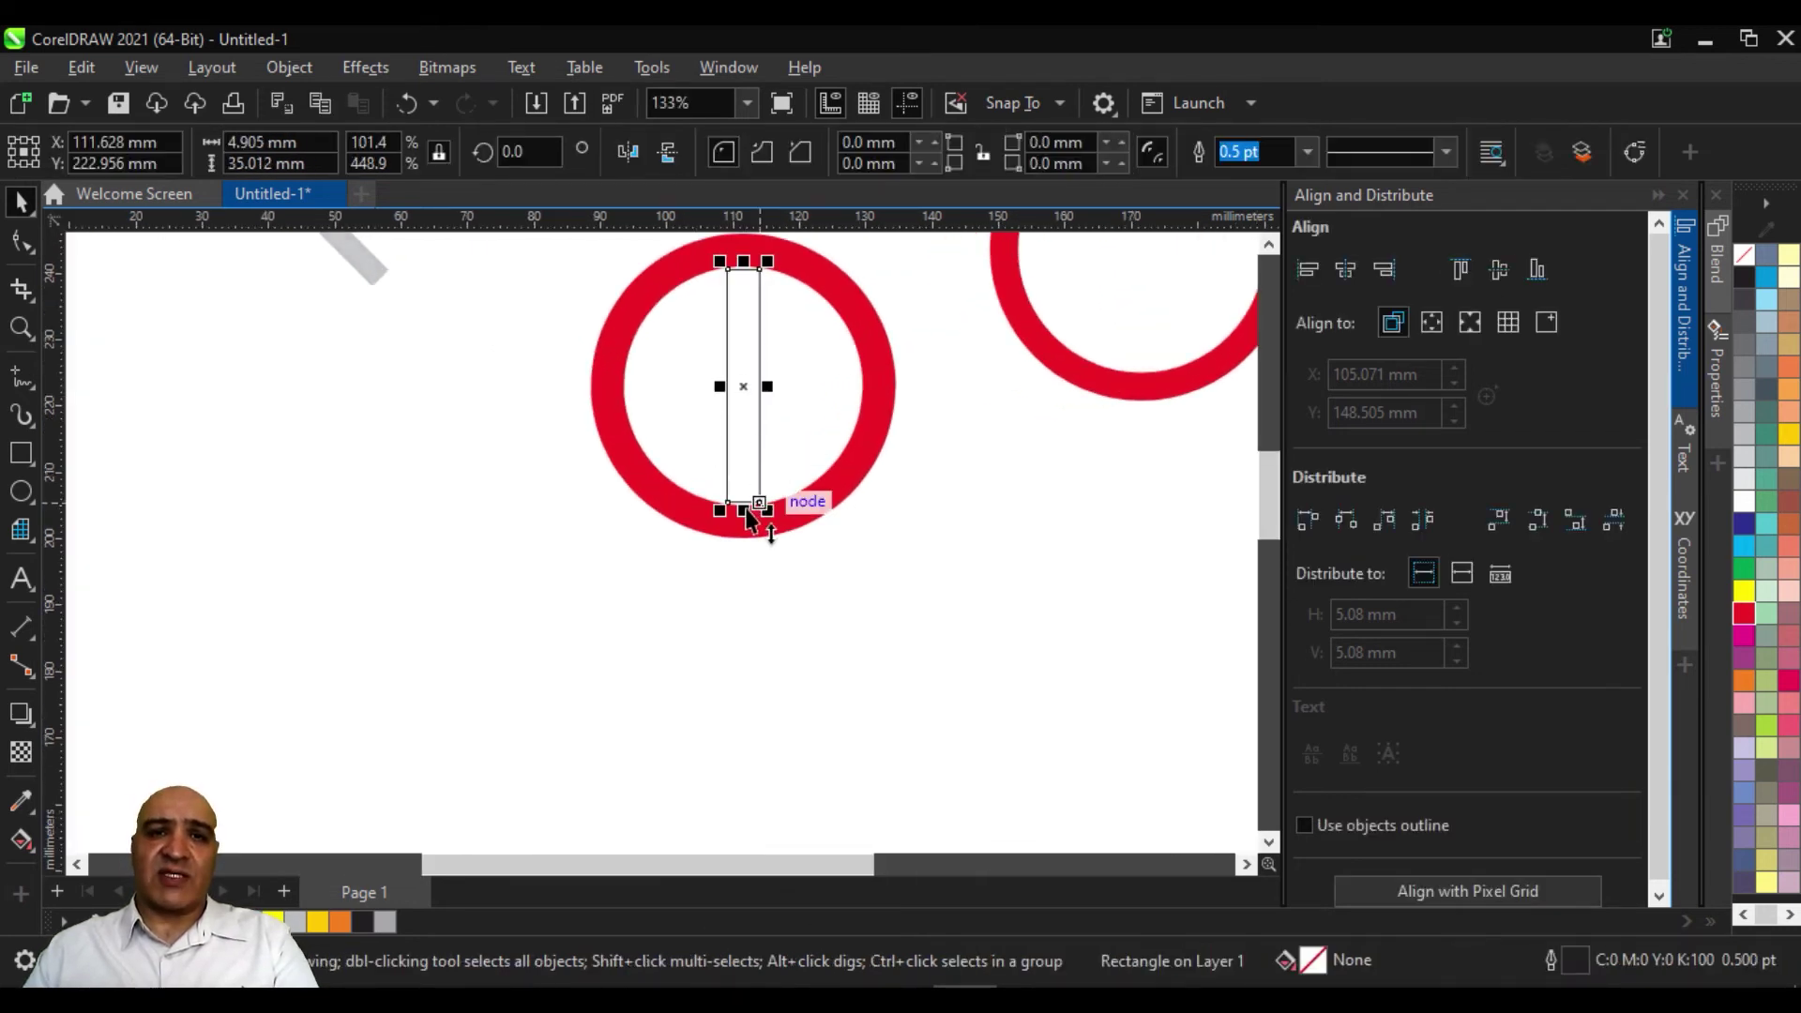
left_click_drag(745, 514, 743, 544)
scroll(732, 649, "down", 2)
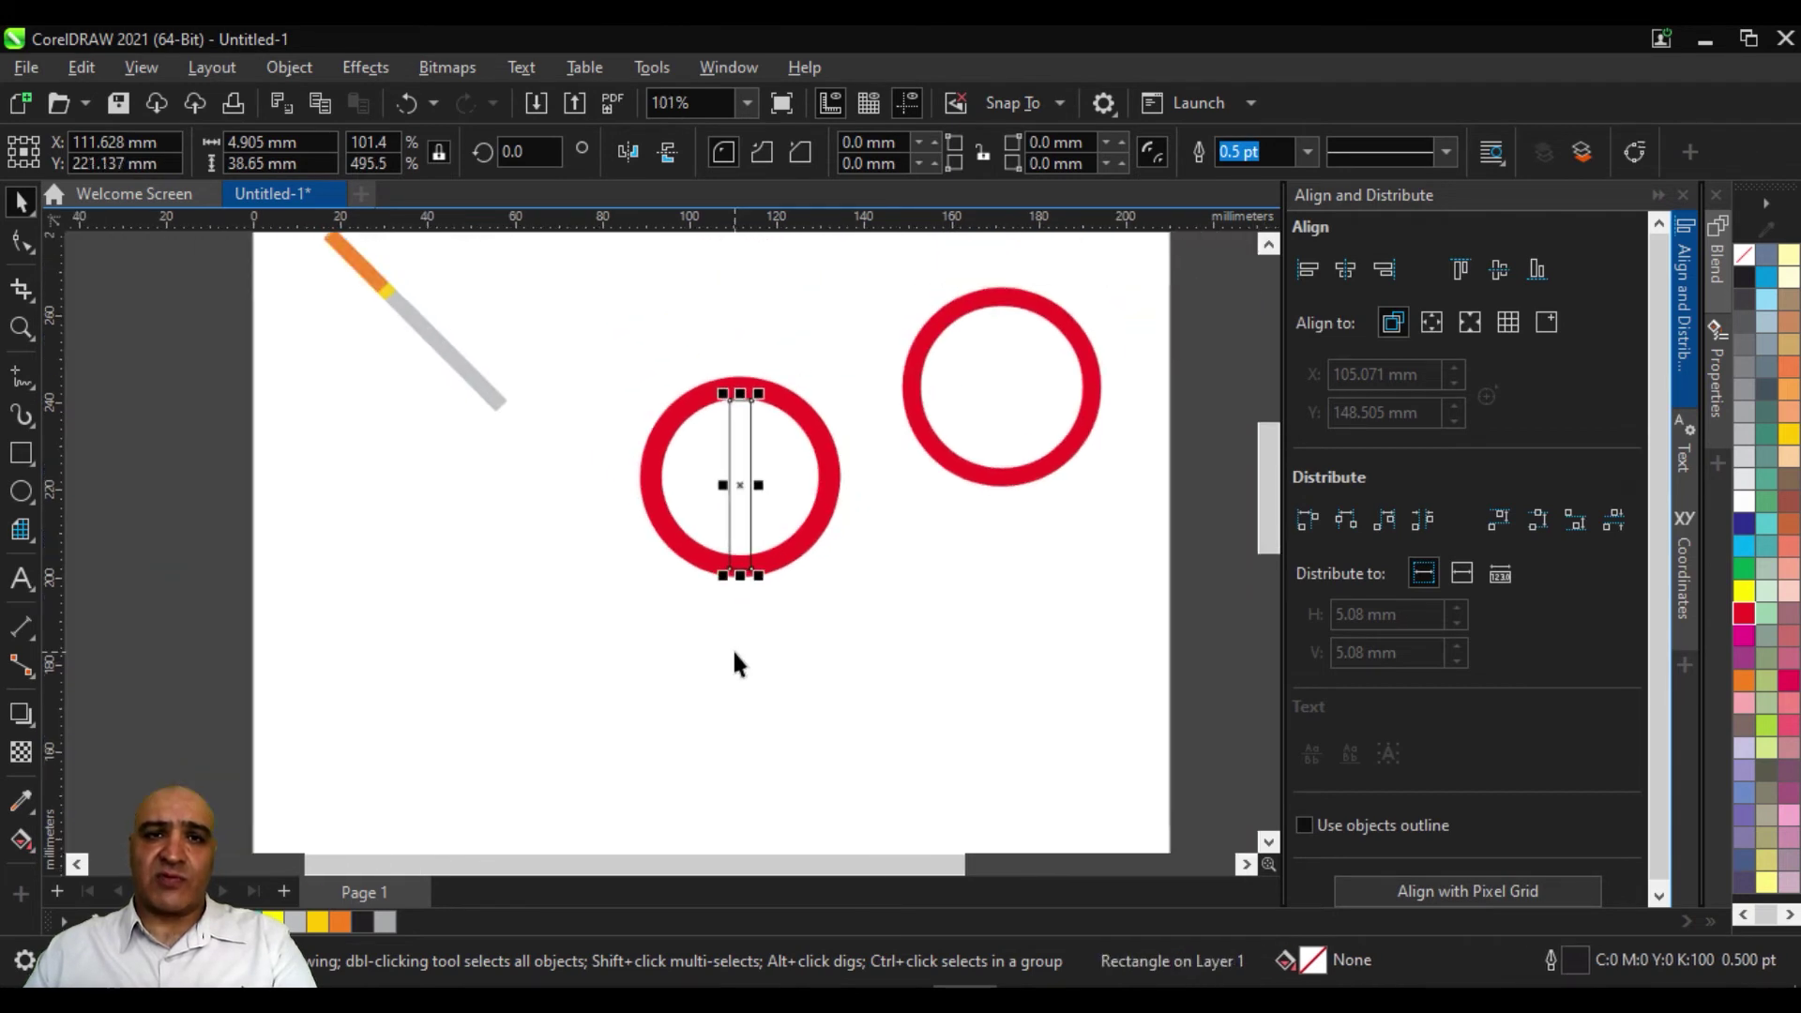
left_click_drag(612, 361, 873, 716)
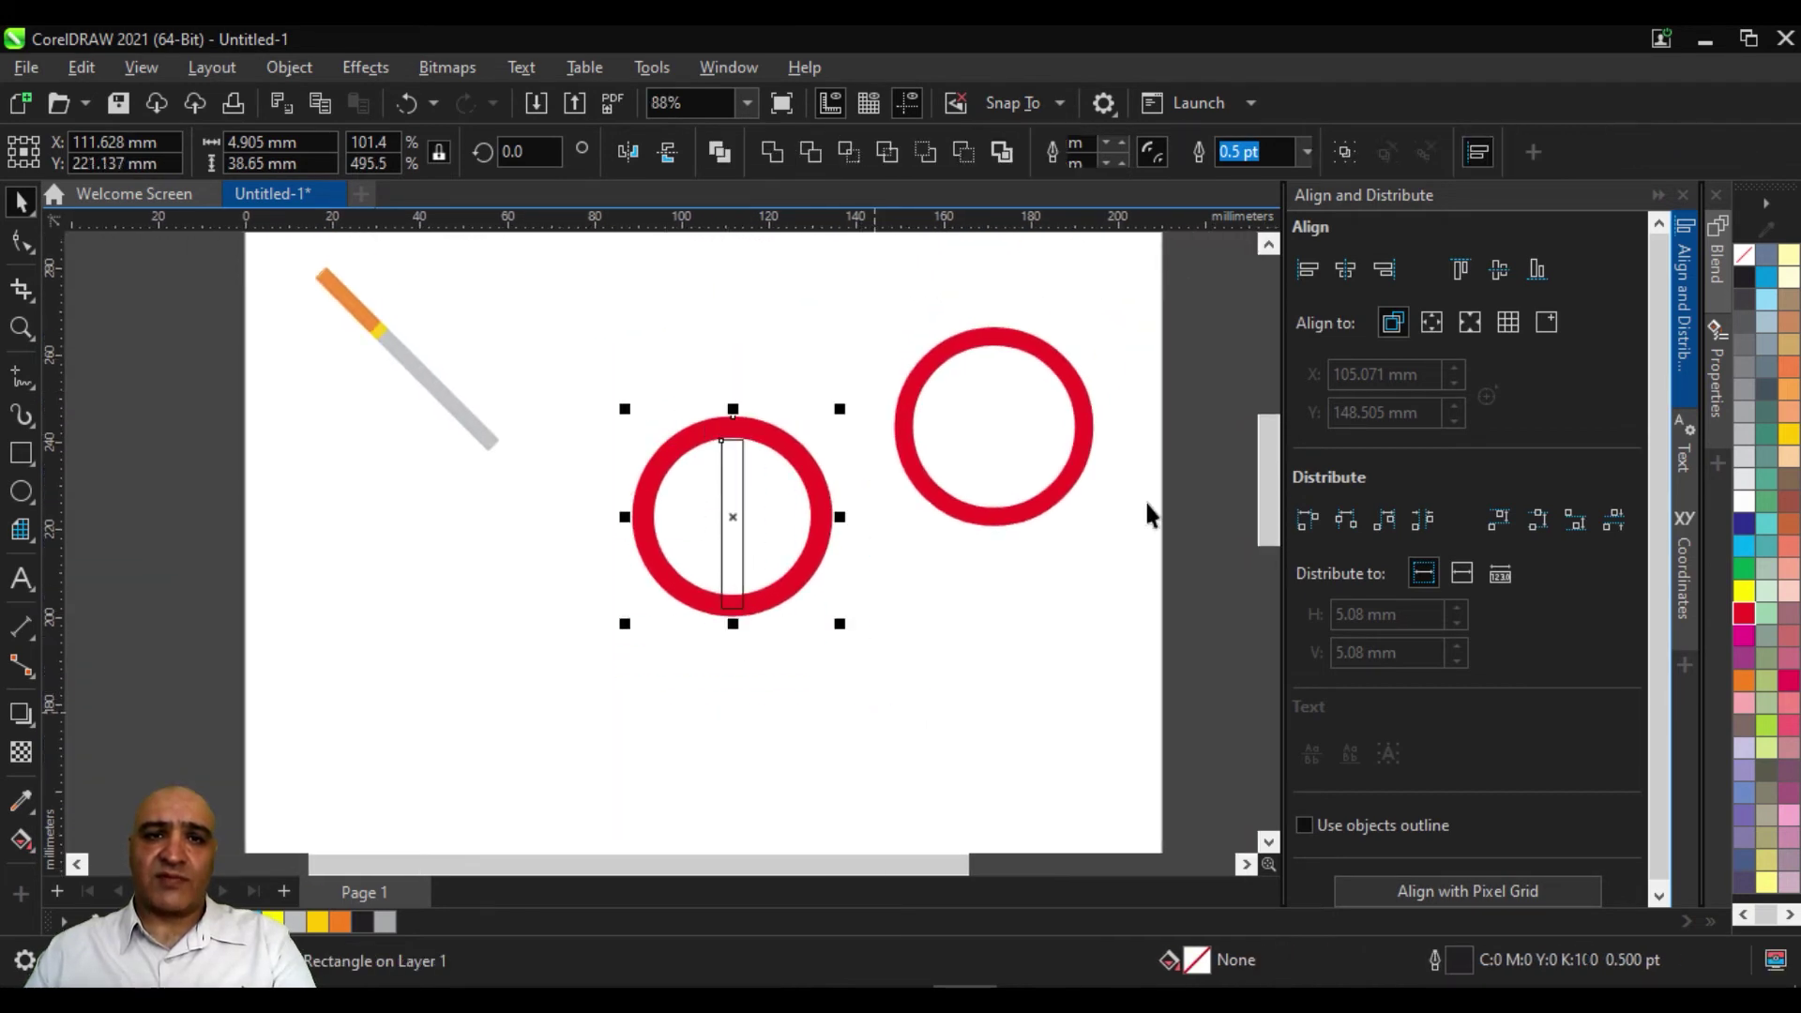
left_click(1501, 268)
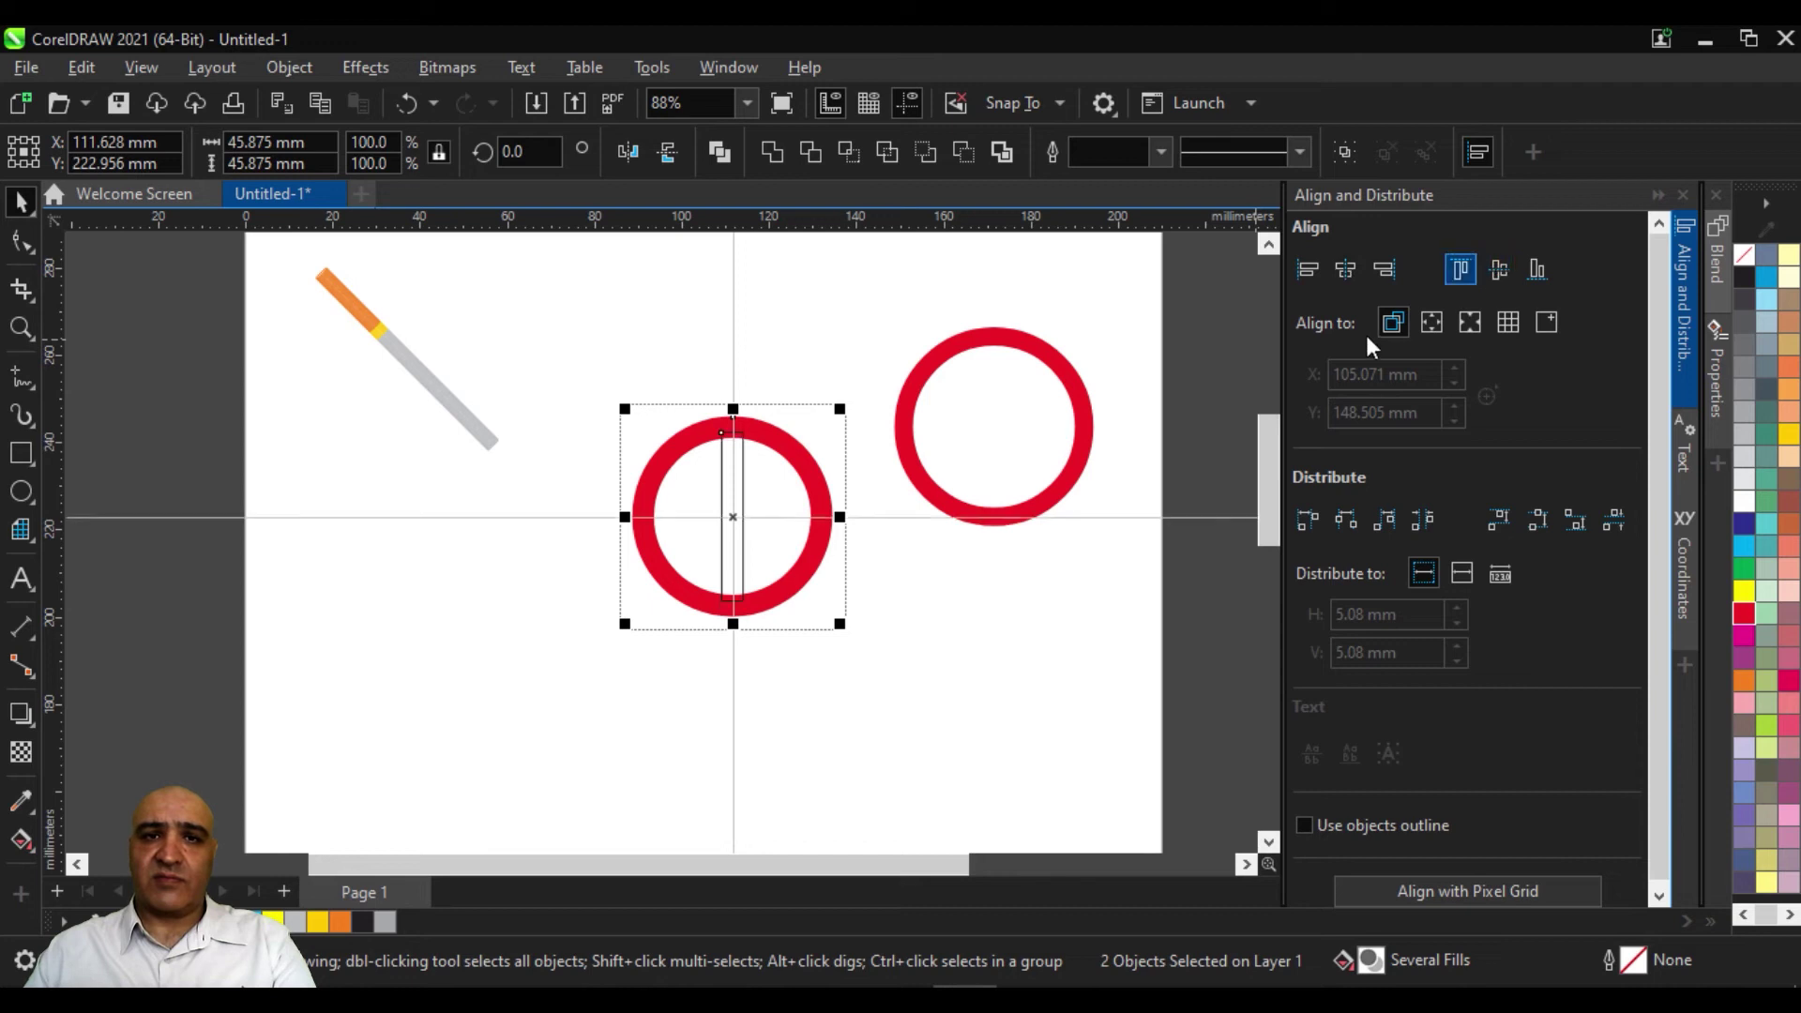
left_click(900, 750)
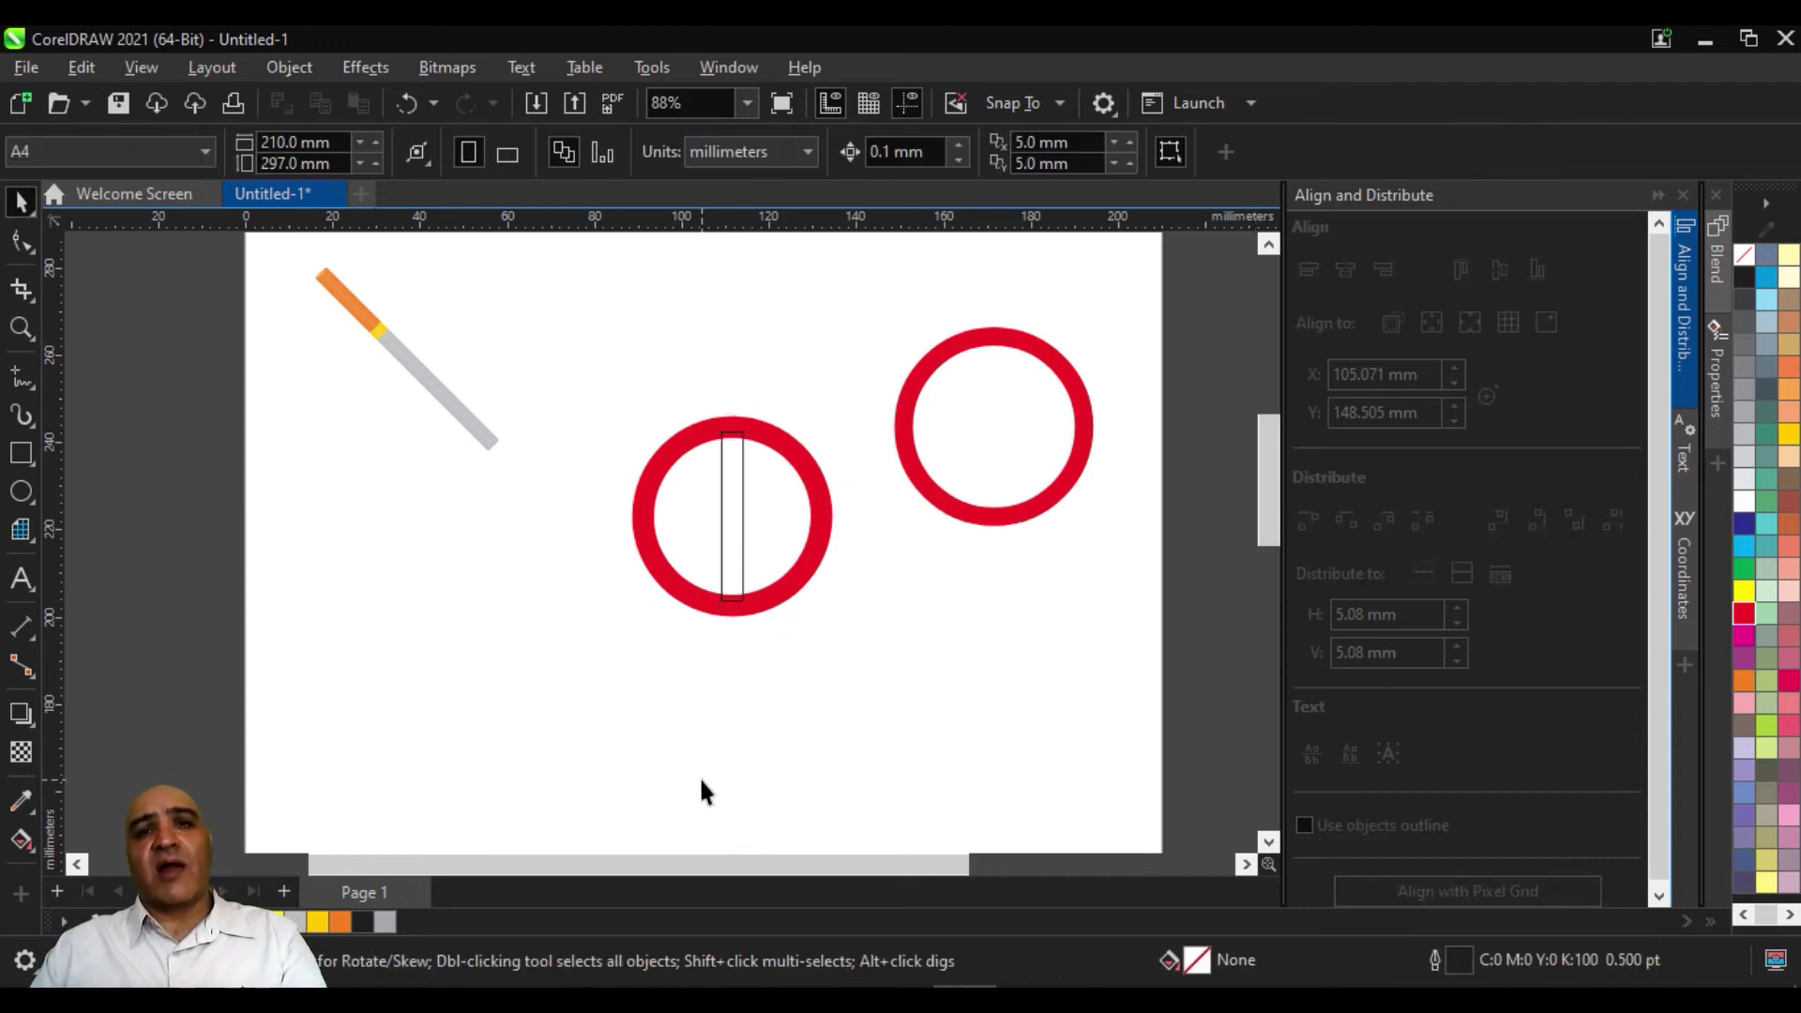
Weld the centred rectangle and the red ring into a single red shape
left_click(740, 449)
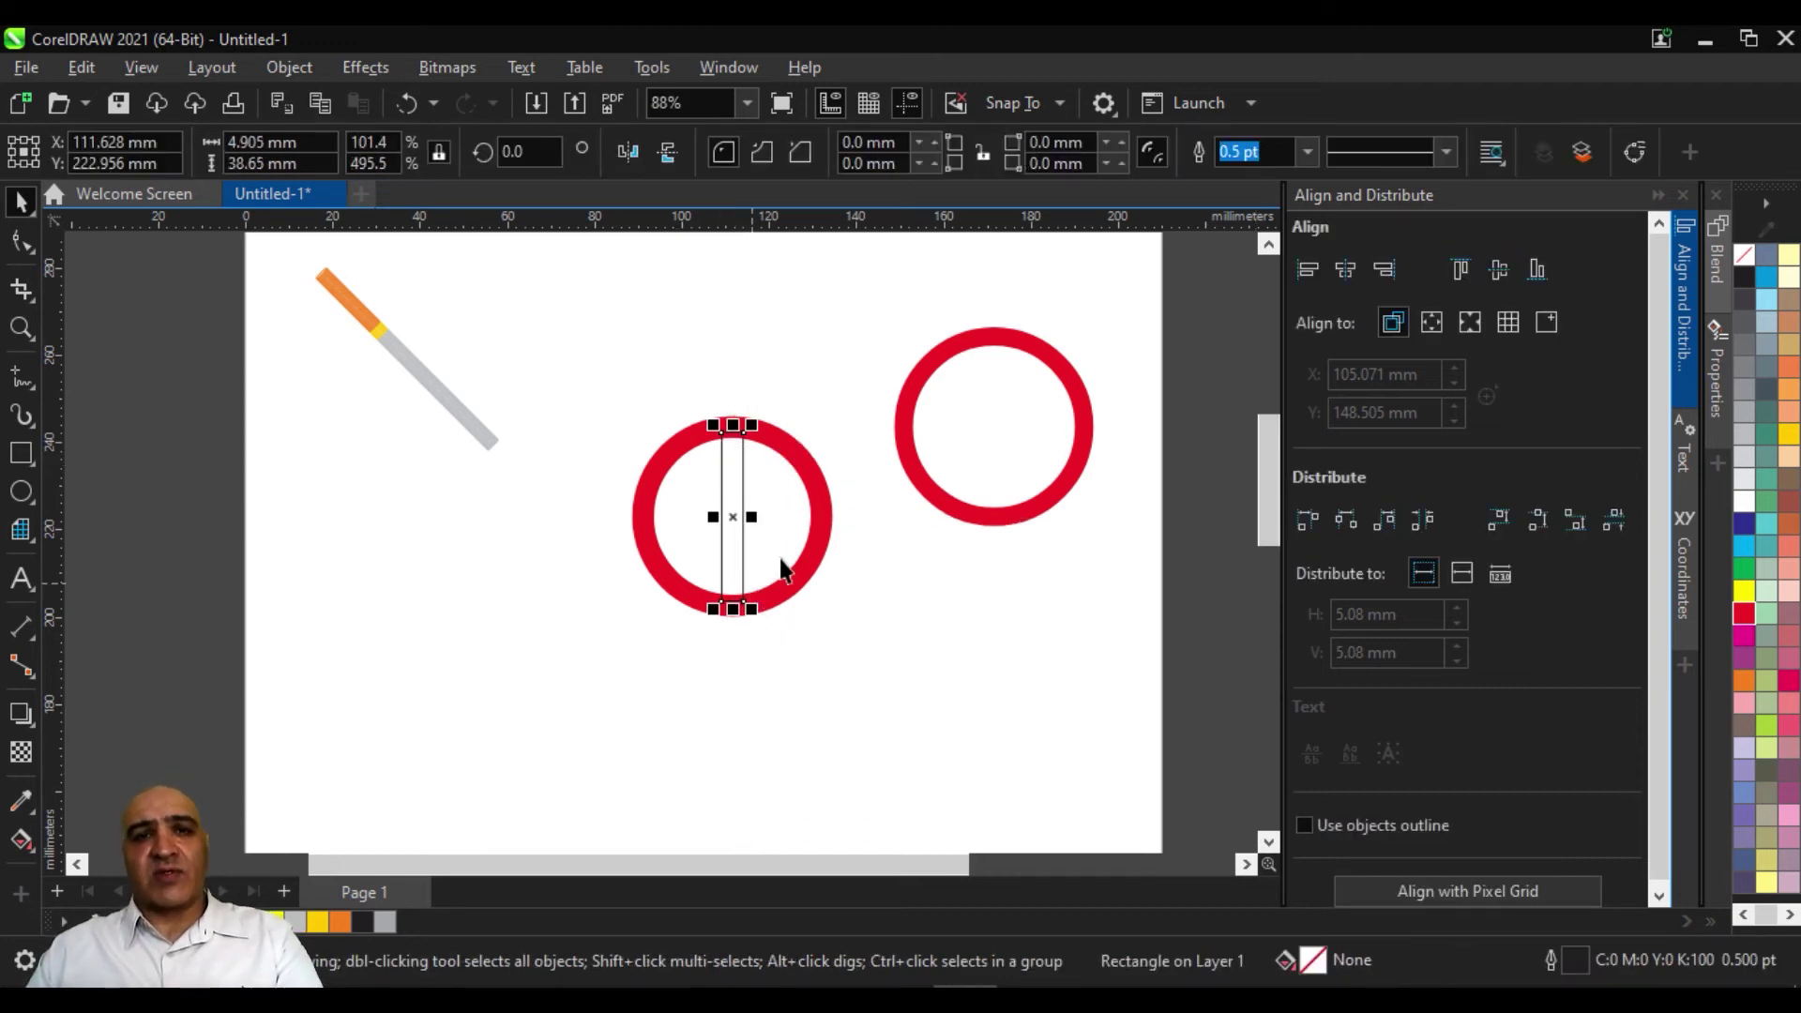
left_click(818, 492)
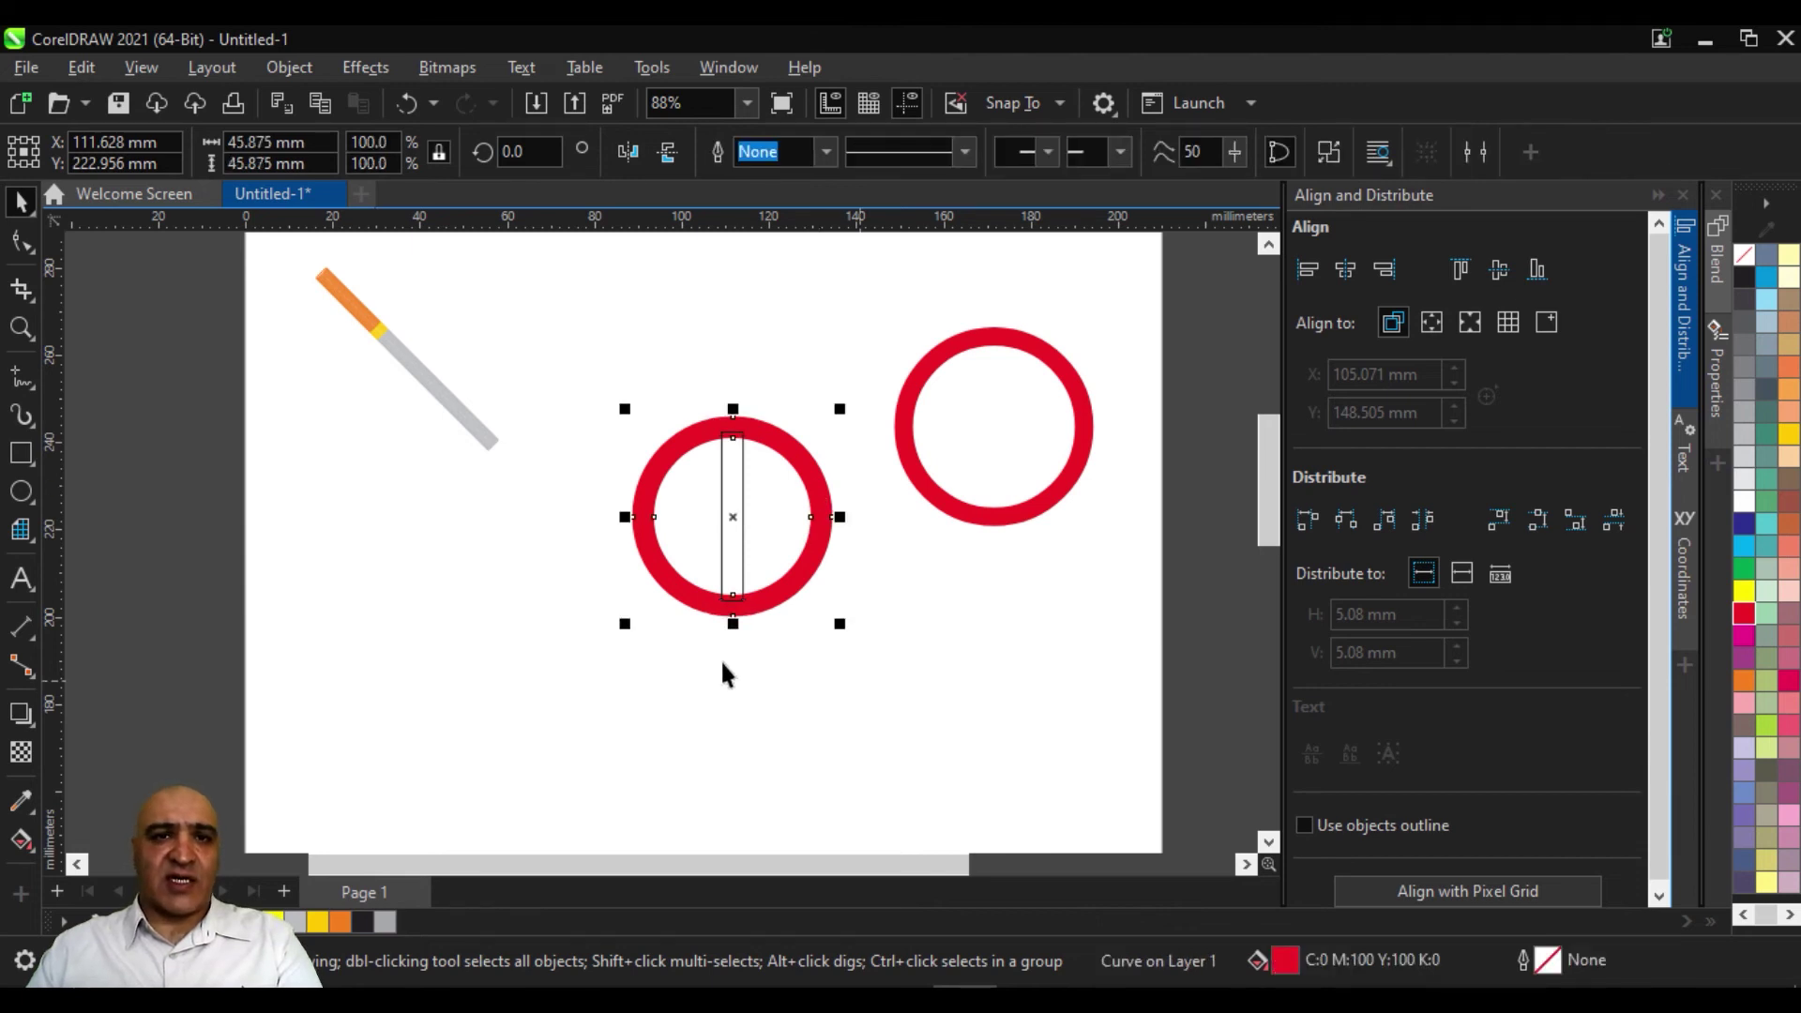
mouse_move(579, 333)
left_mouse_down()
mouse_move(788, 544)
mouse_move(863, 722)
left_mouse_up()
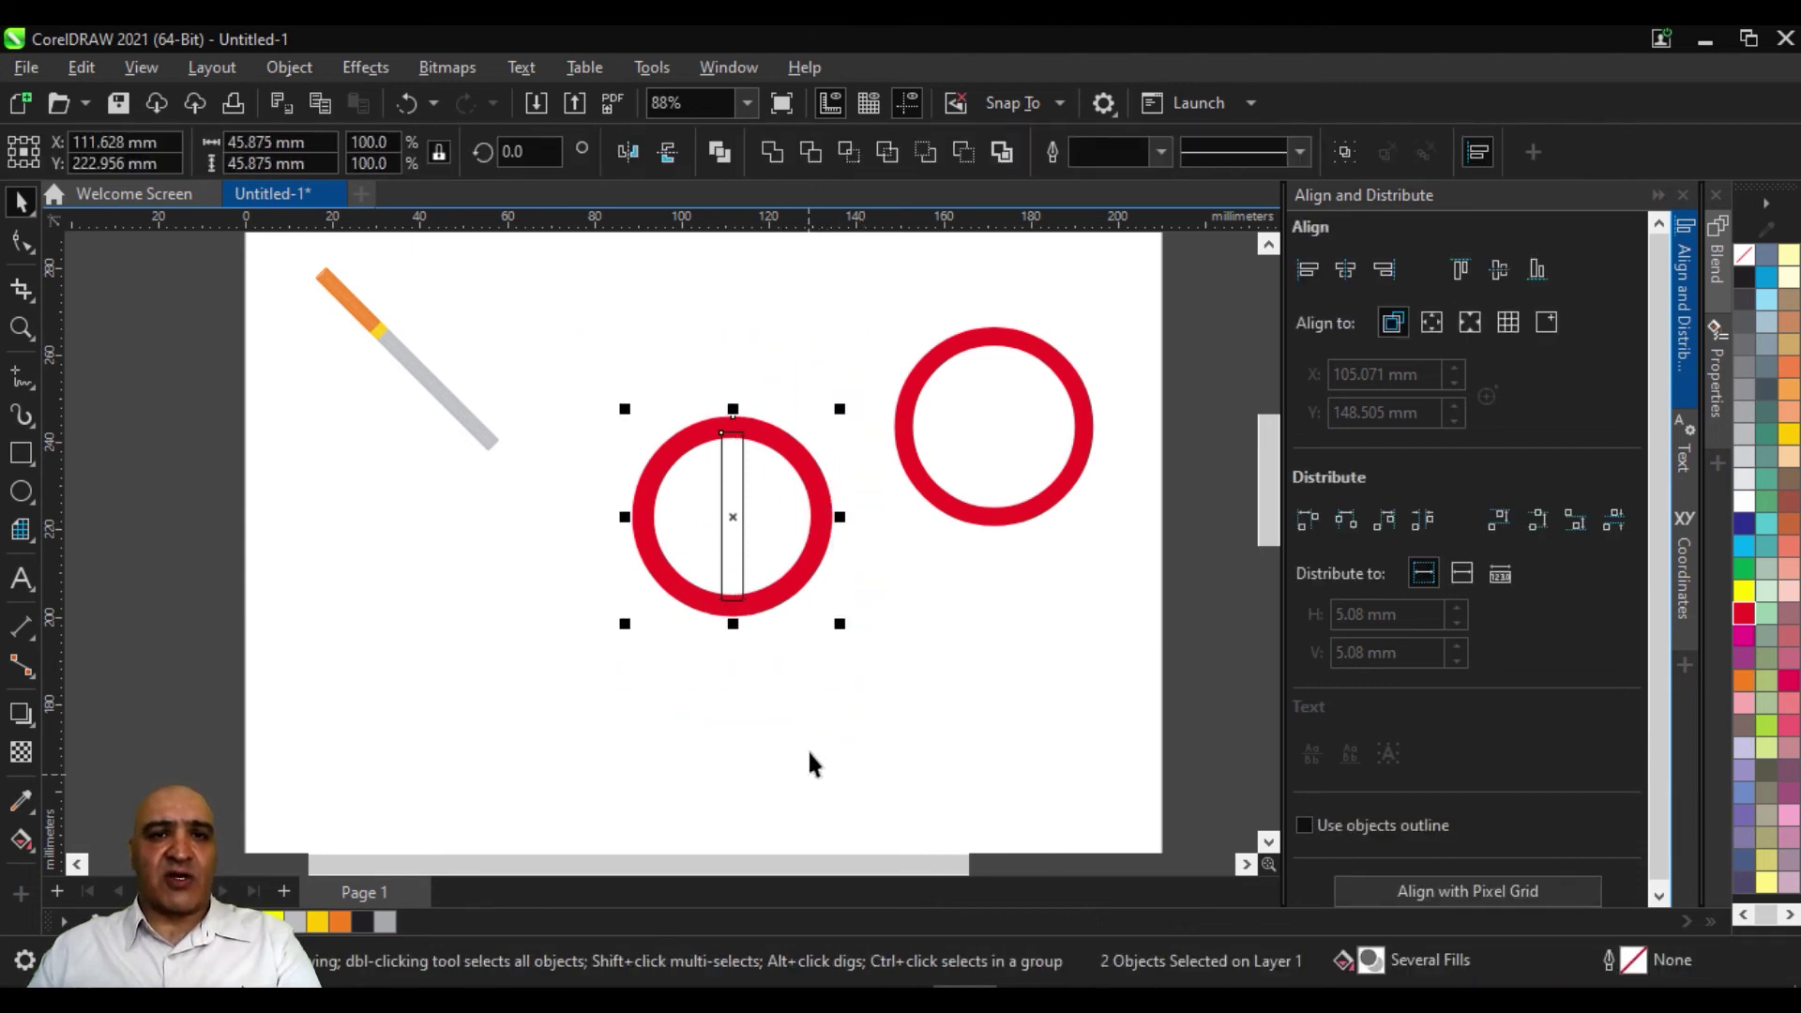
left_click(774, 152)
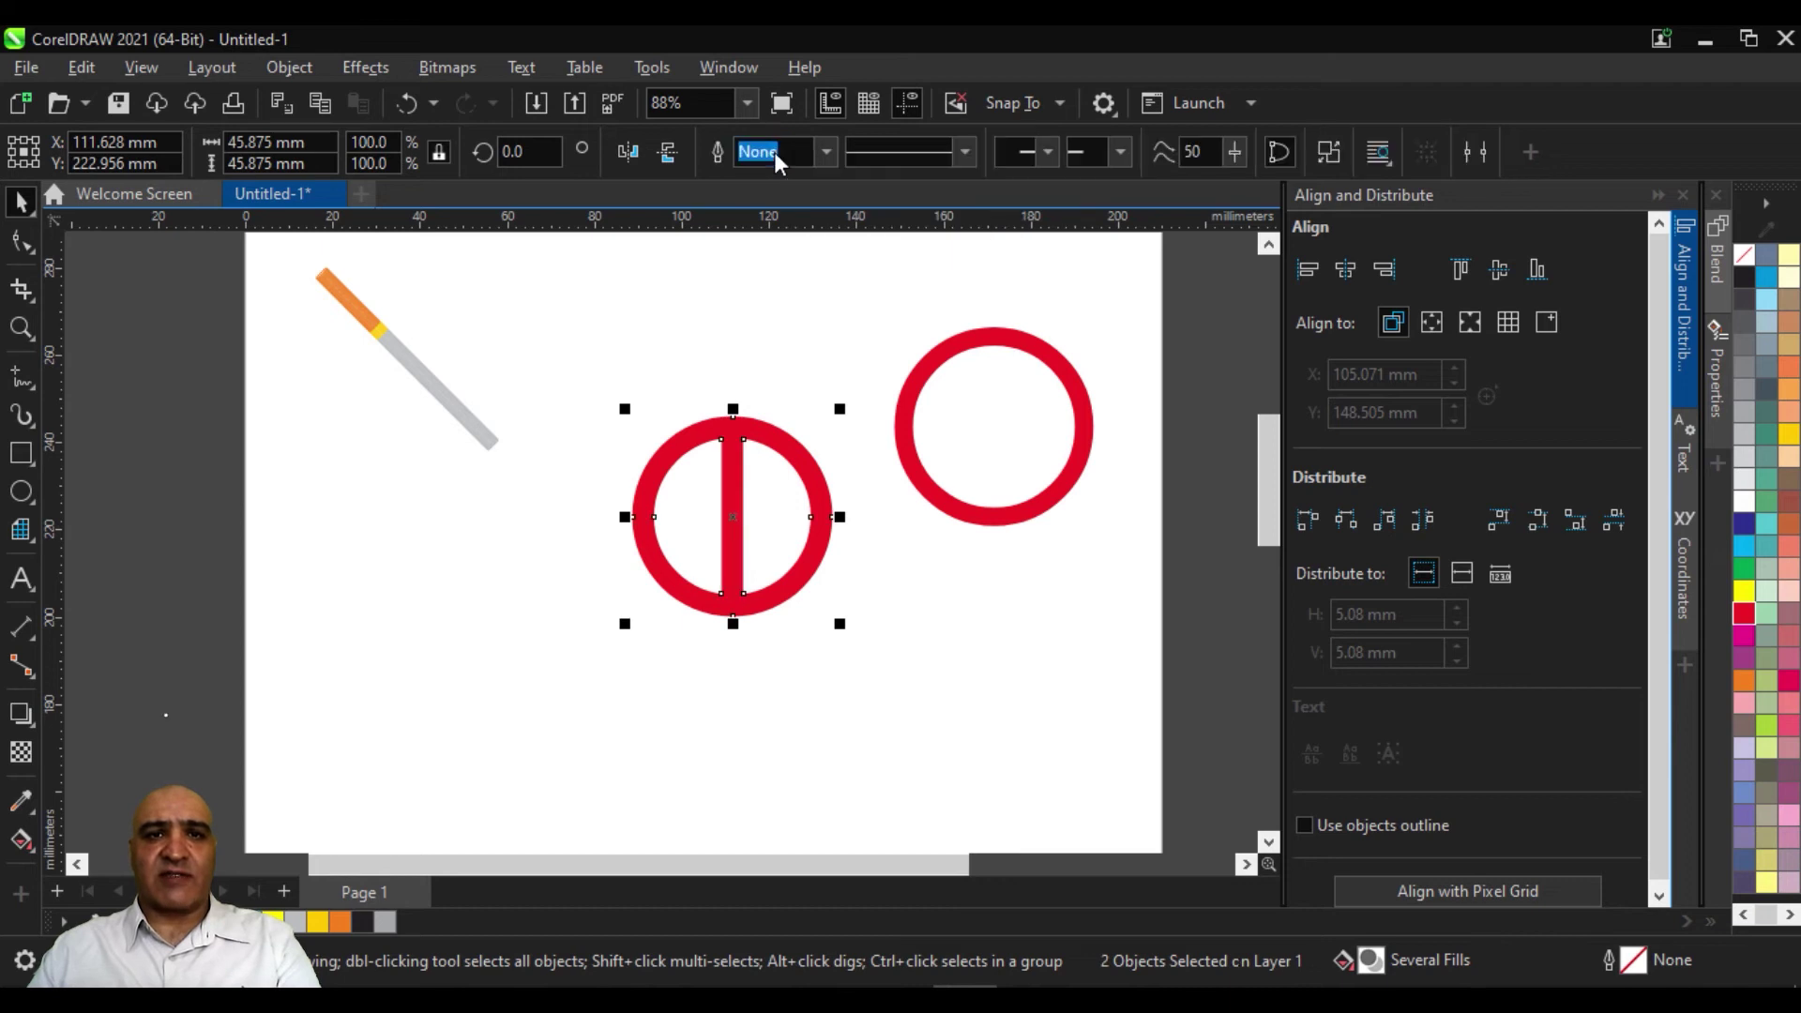
left_click(852, 744)
Rotate the welded ring and bar by -45 degrees
left_click(784, 454)
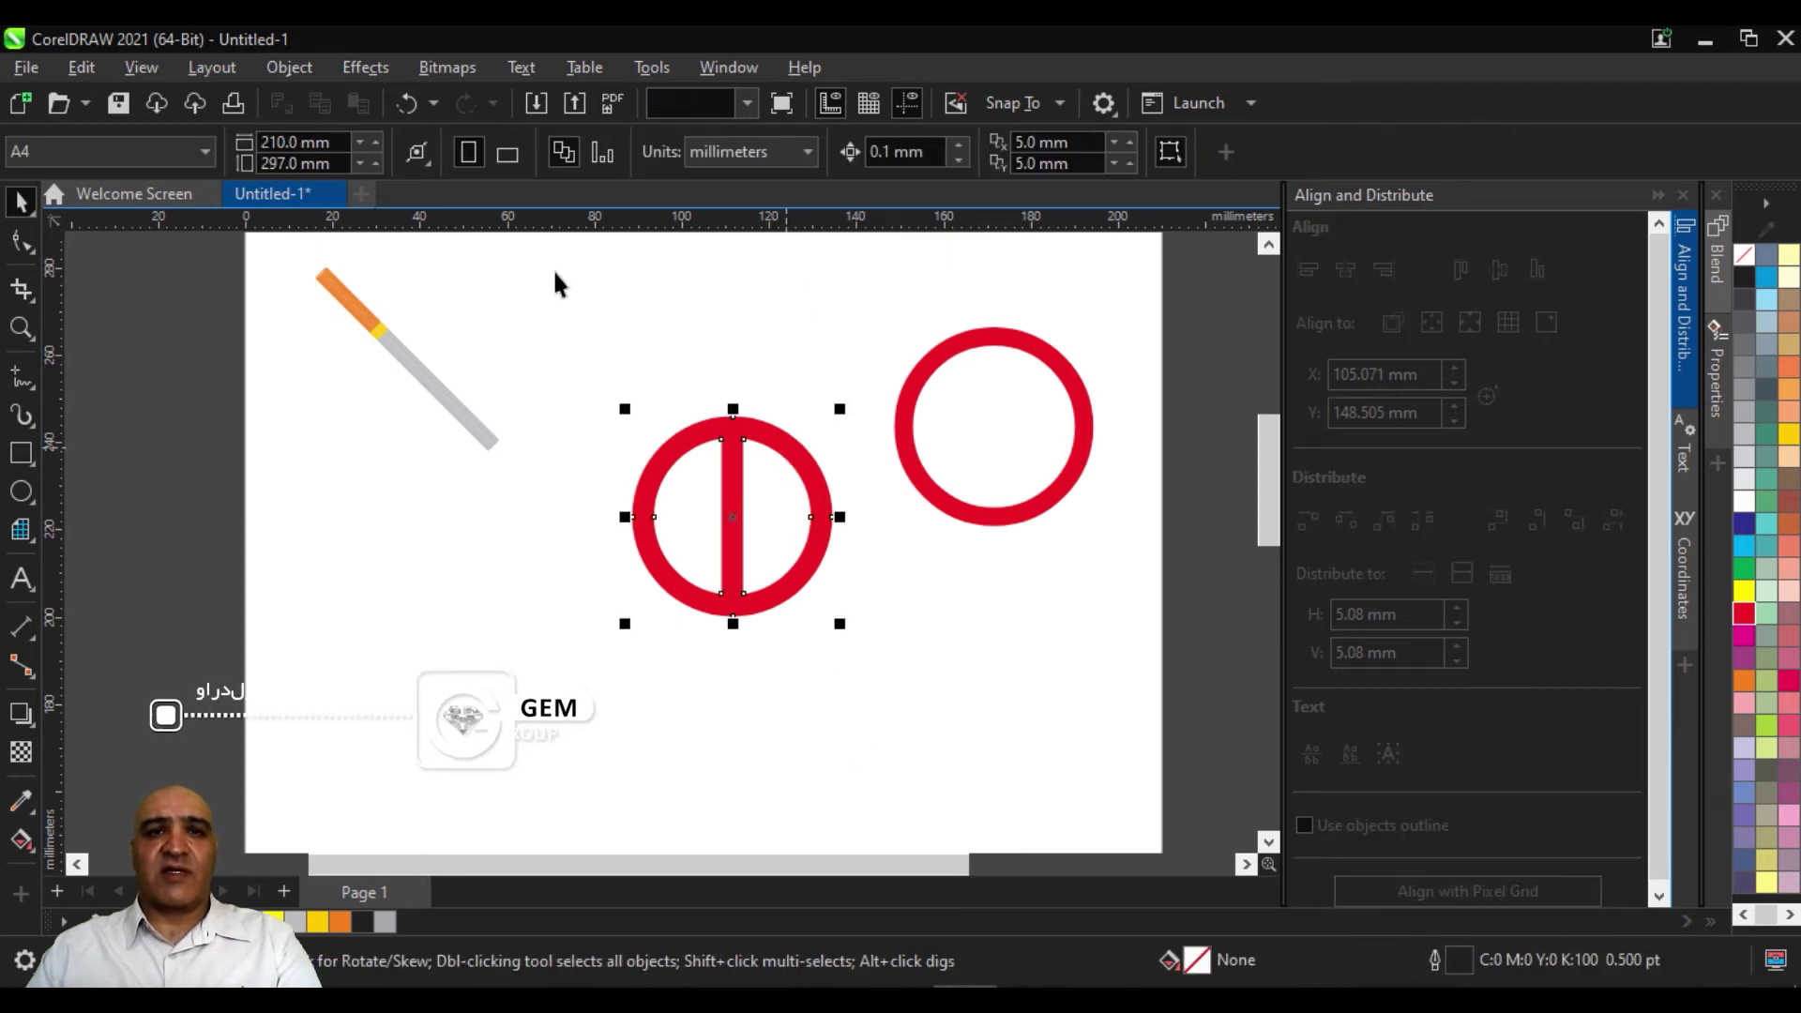
double_click(527, 152)
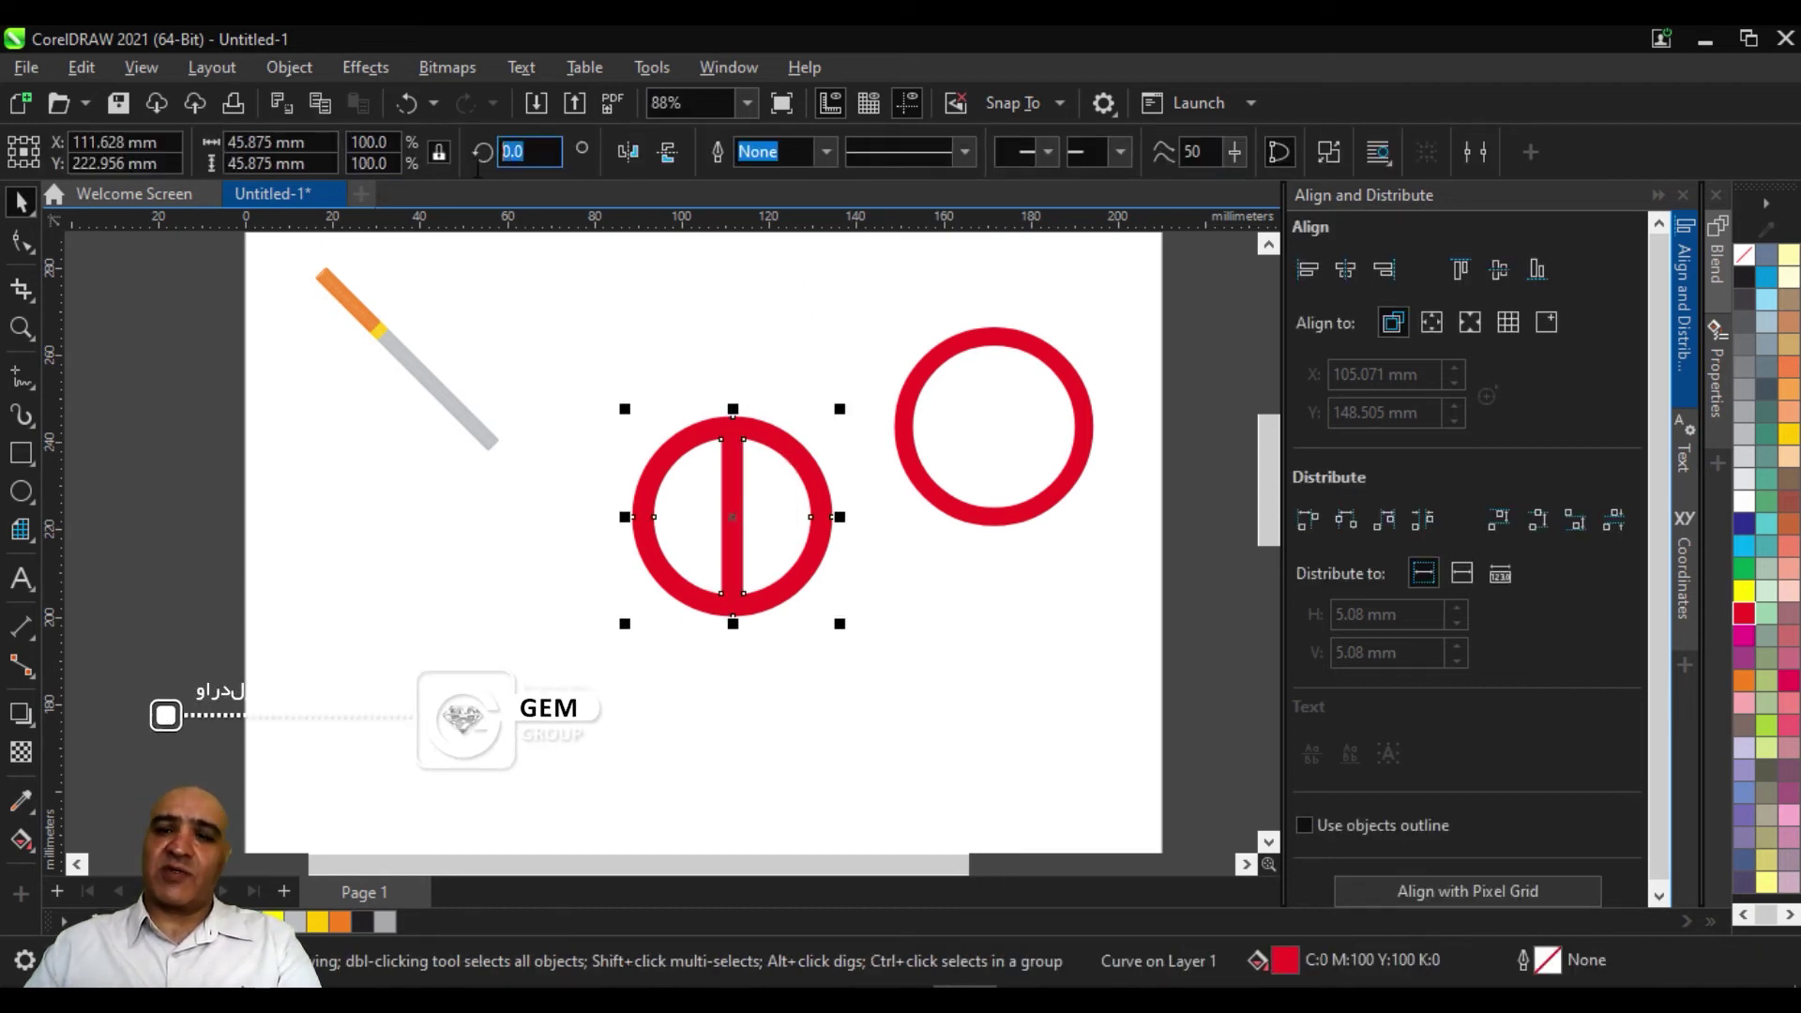
key("BackSpace")
type("-45")
key("Return")
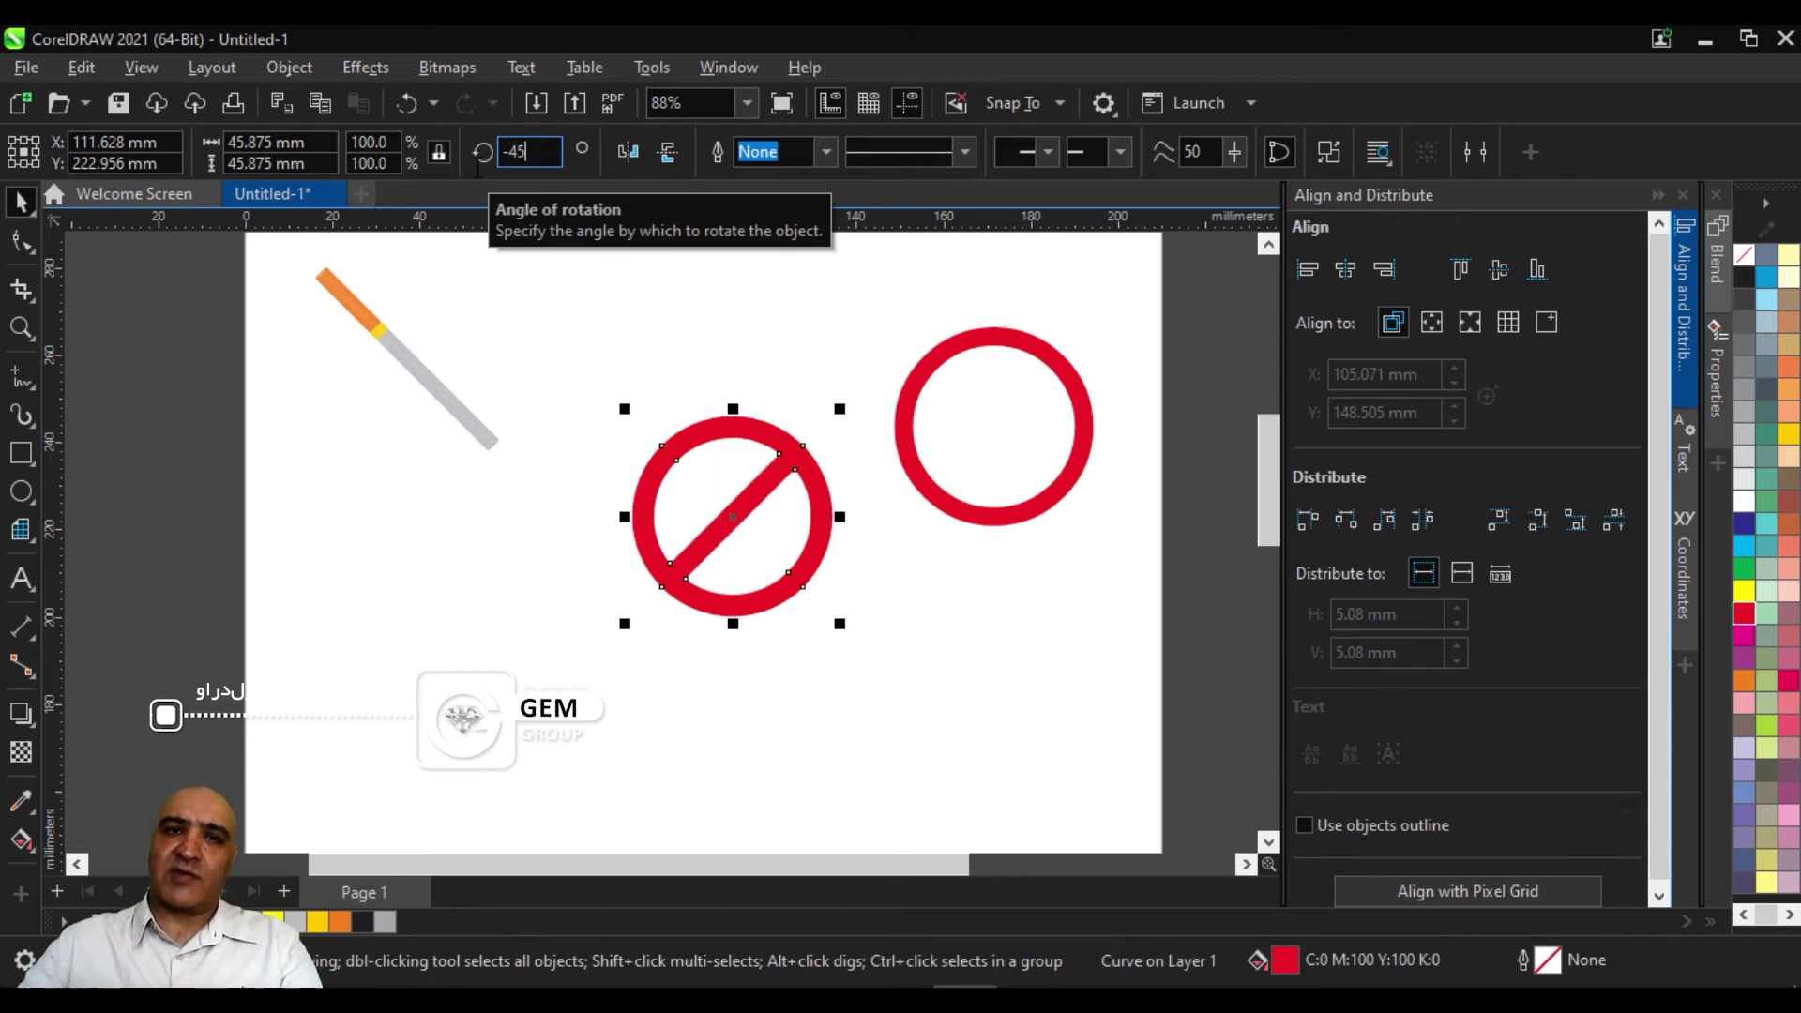
Centre the cigarette horizontally and vertically on the welded red ring and bar
left_click(390, 340)
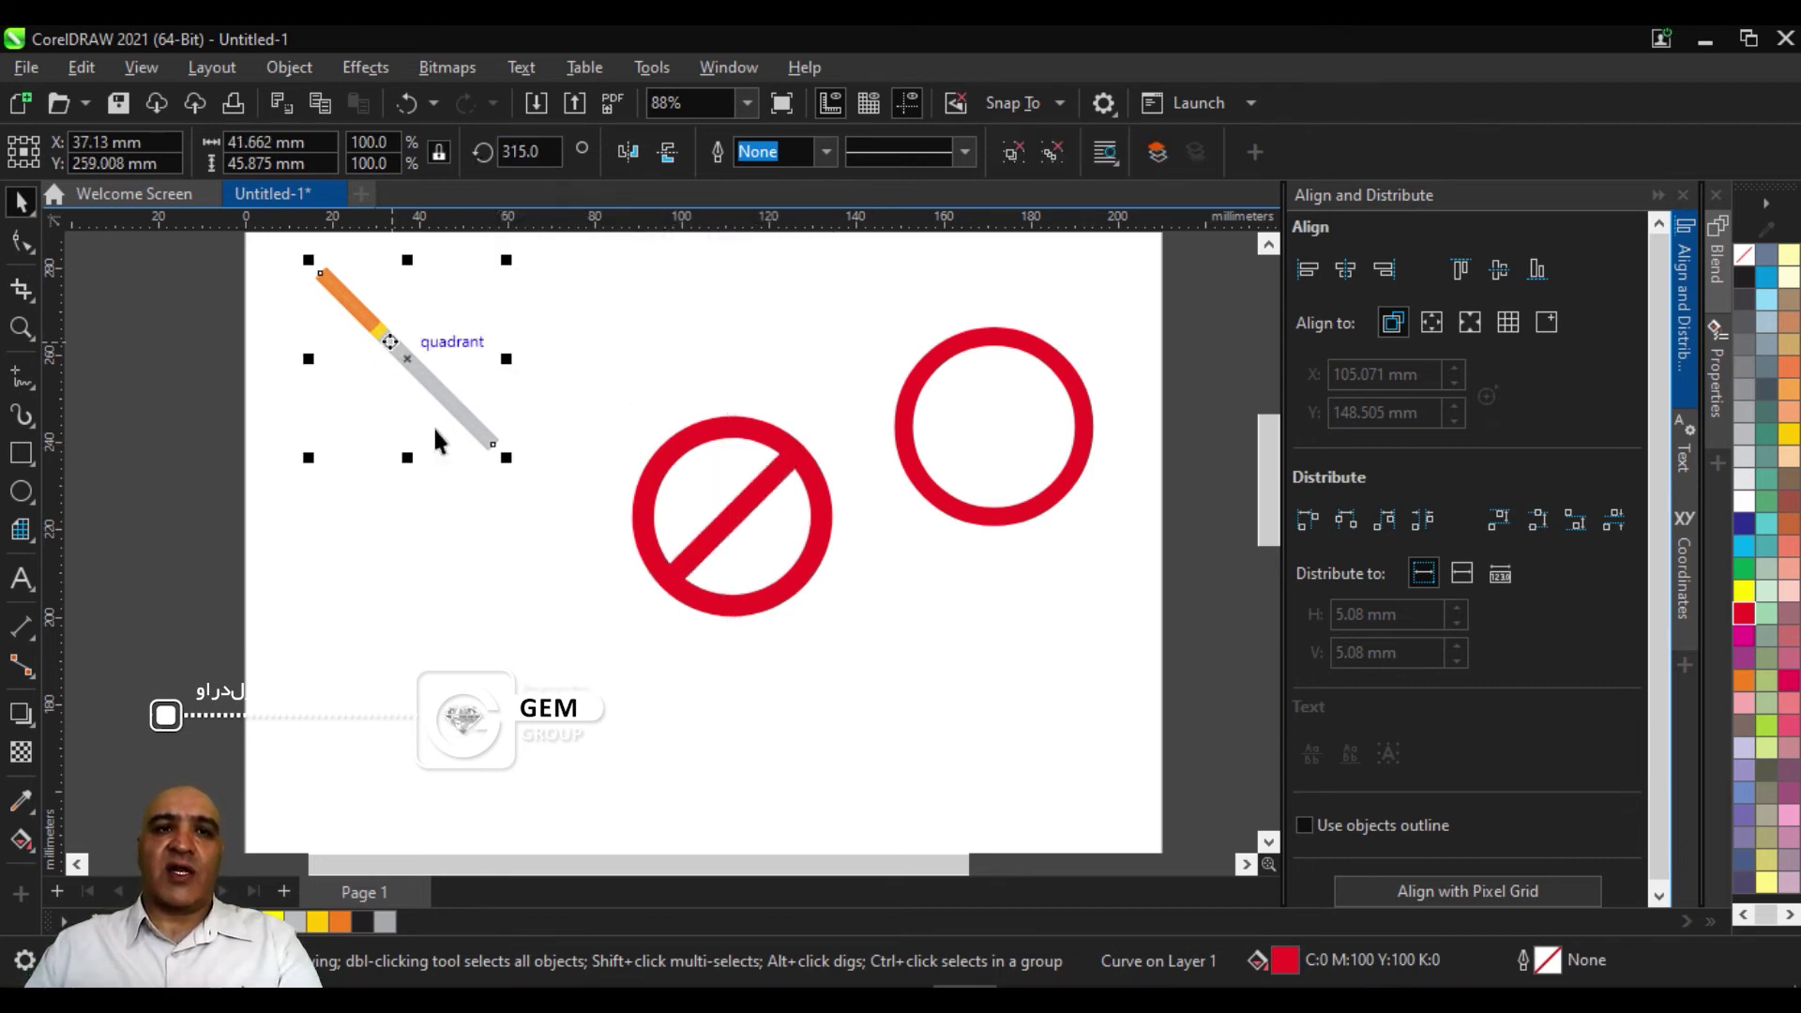
left_click(724, 433, "shift")
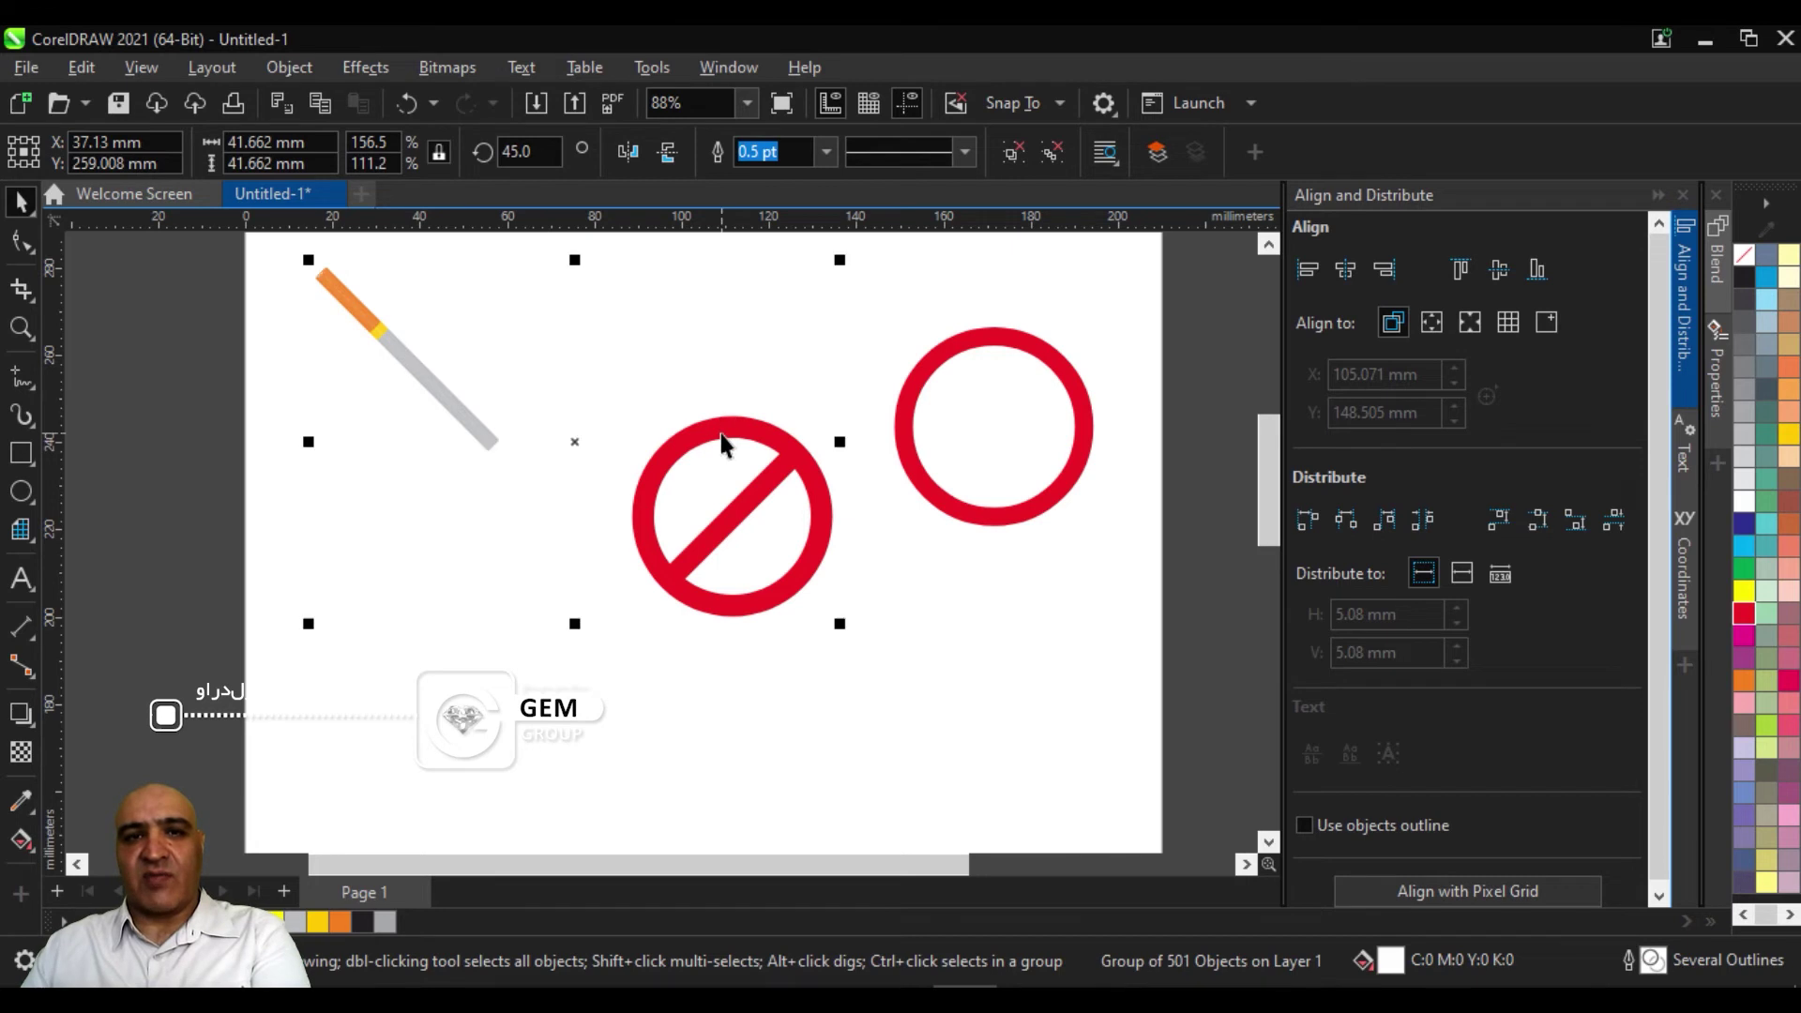
left_click(1346, 271)
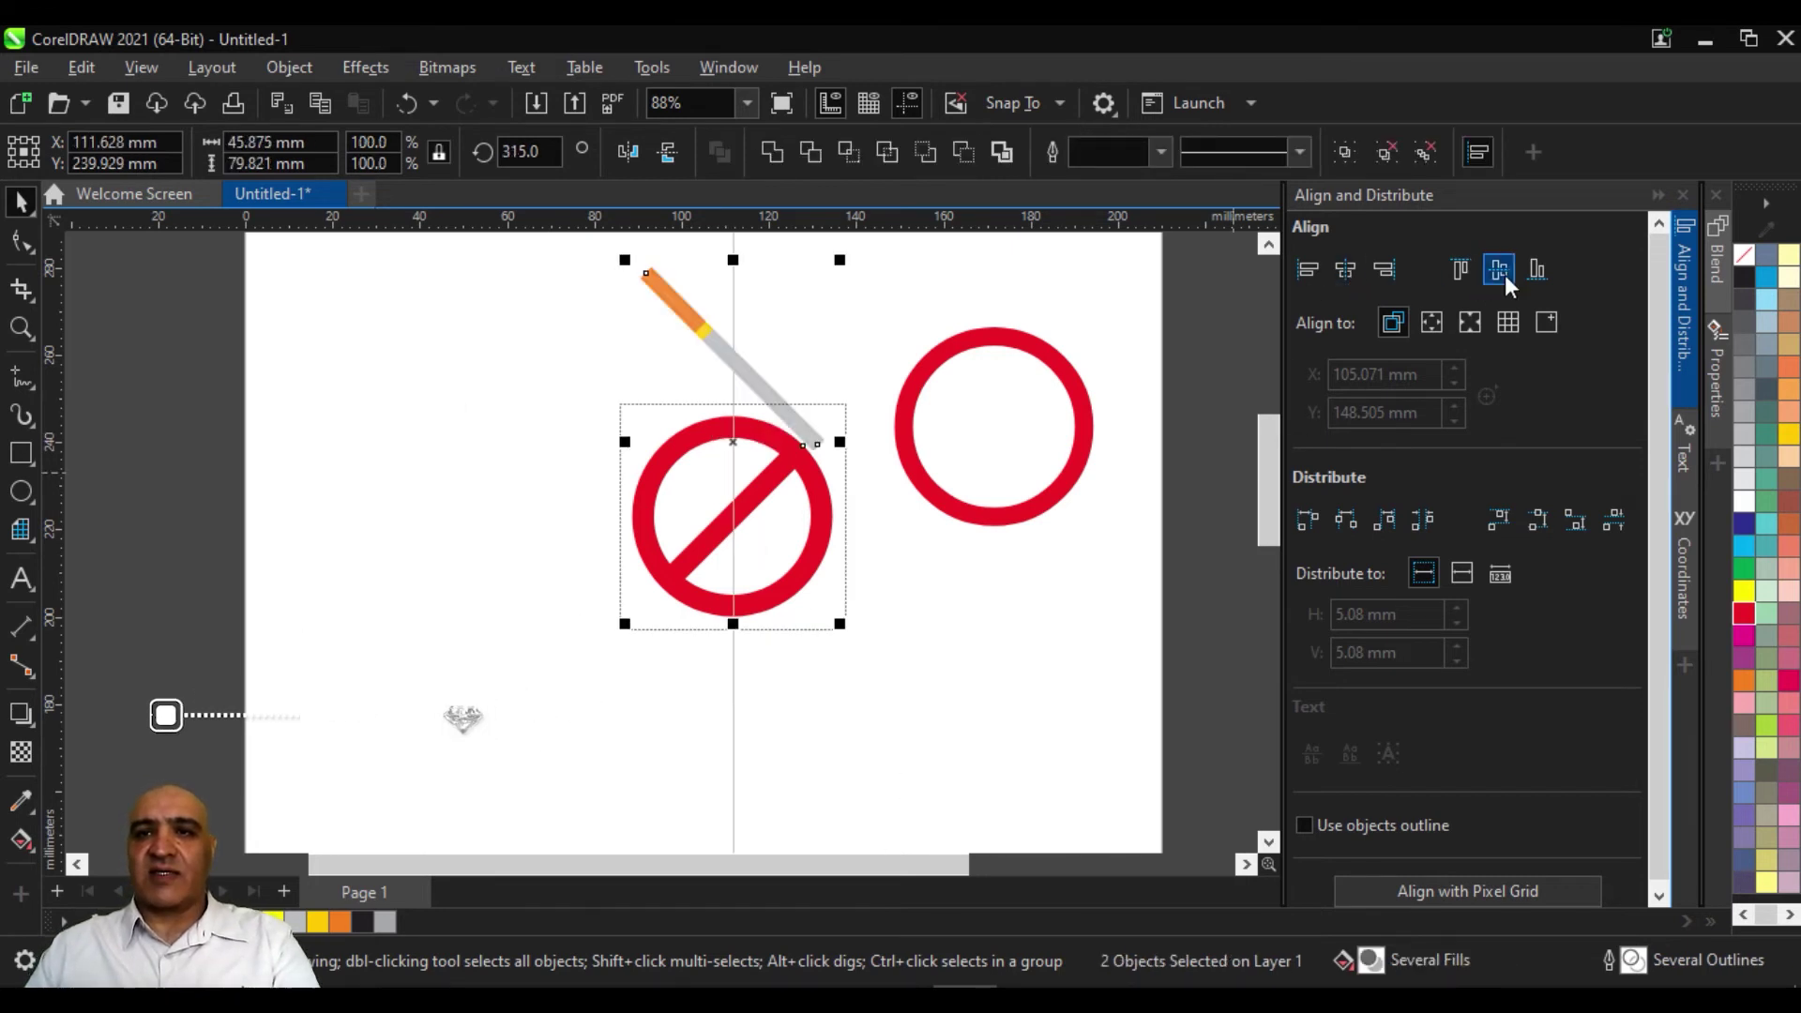
left_click(1498, 270)
left_click(1118, 723)
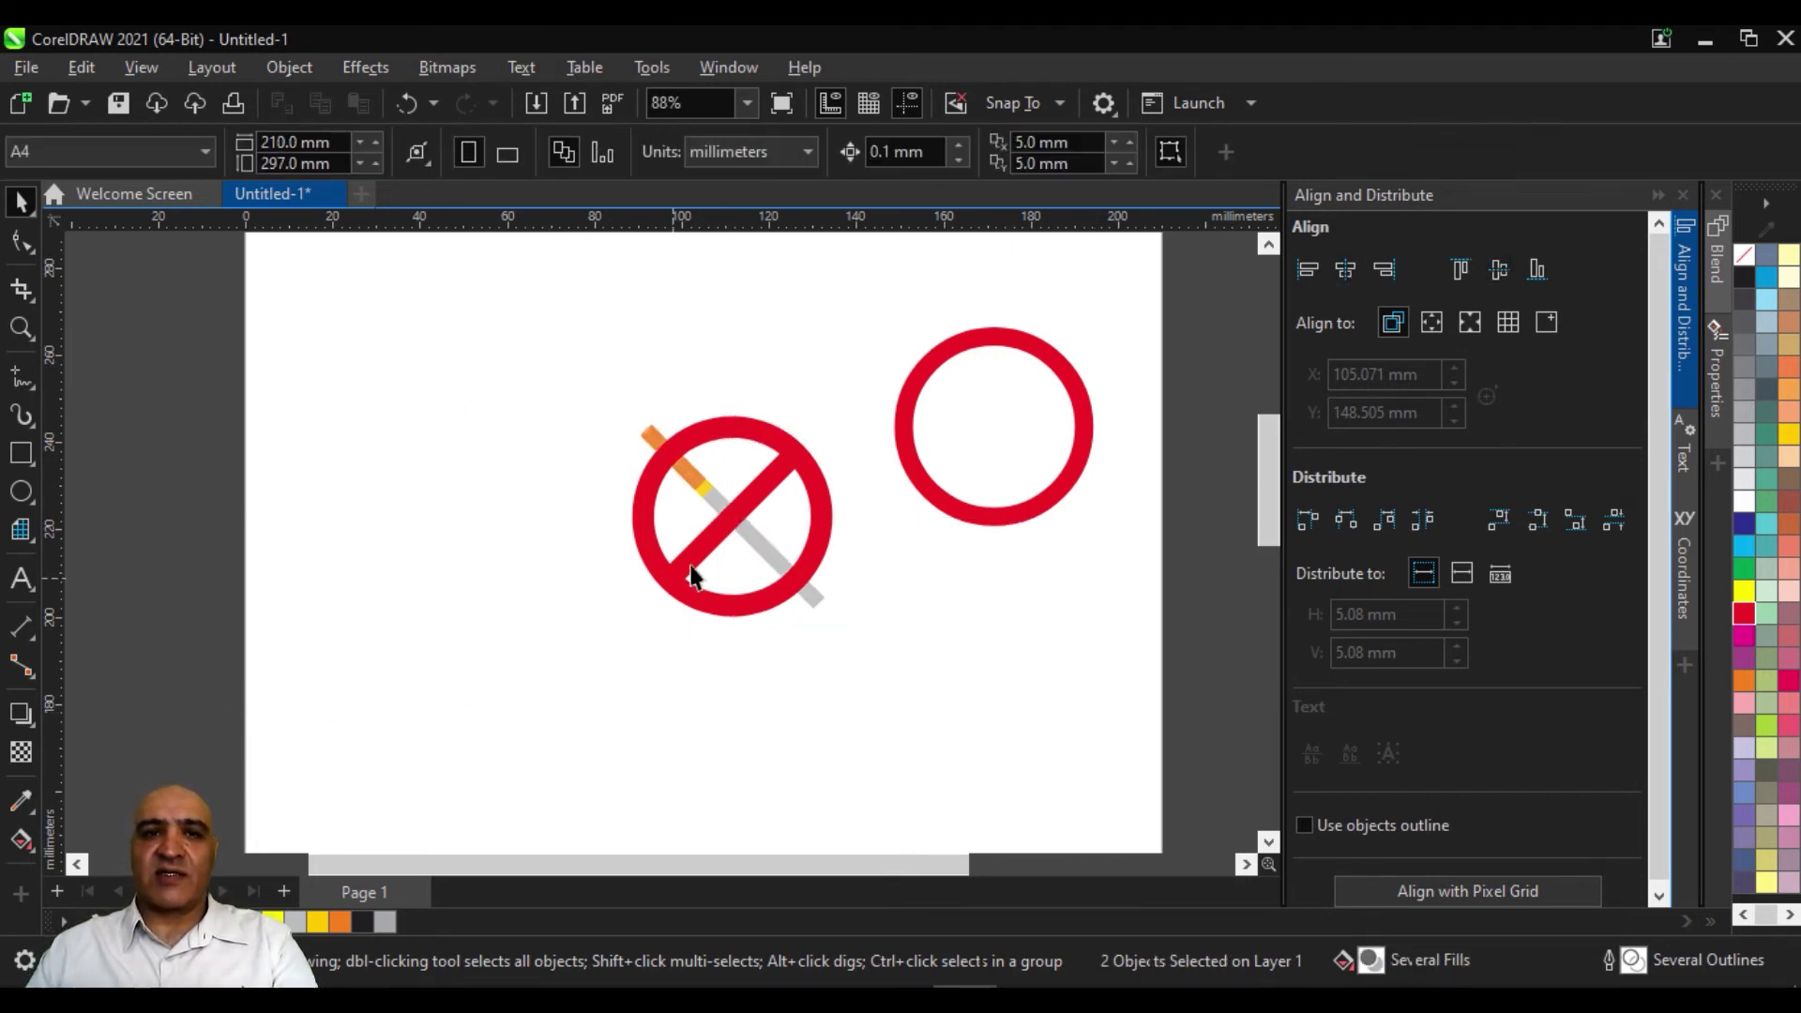
Enlarge the cigarette proportionally about its centre to about 57.3 mm wide and high so both ends extend past the ring
left_click(809, 589)
left_click_drag(831, 622, 923, 762)
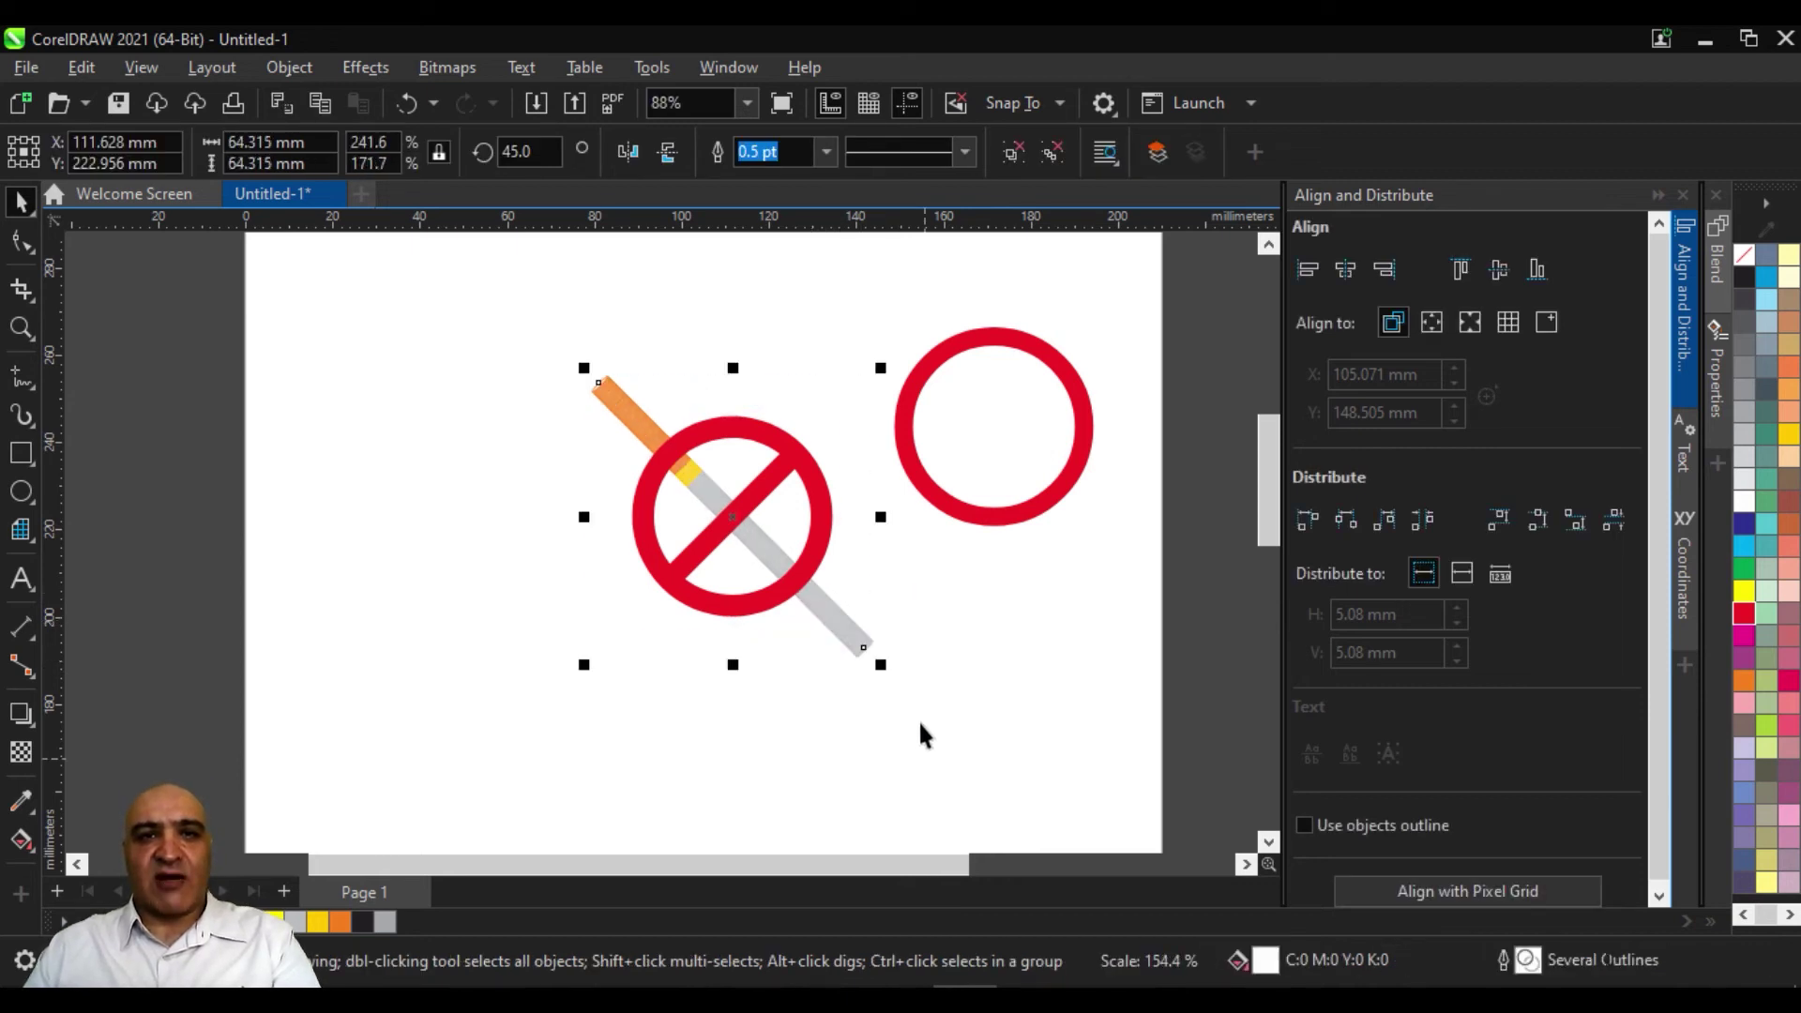
left_click_drag(884, 666, 881, 692)
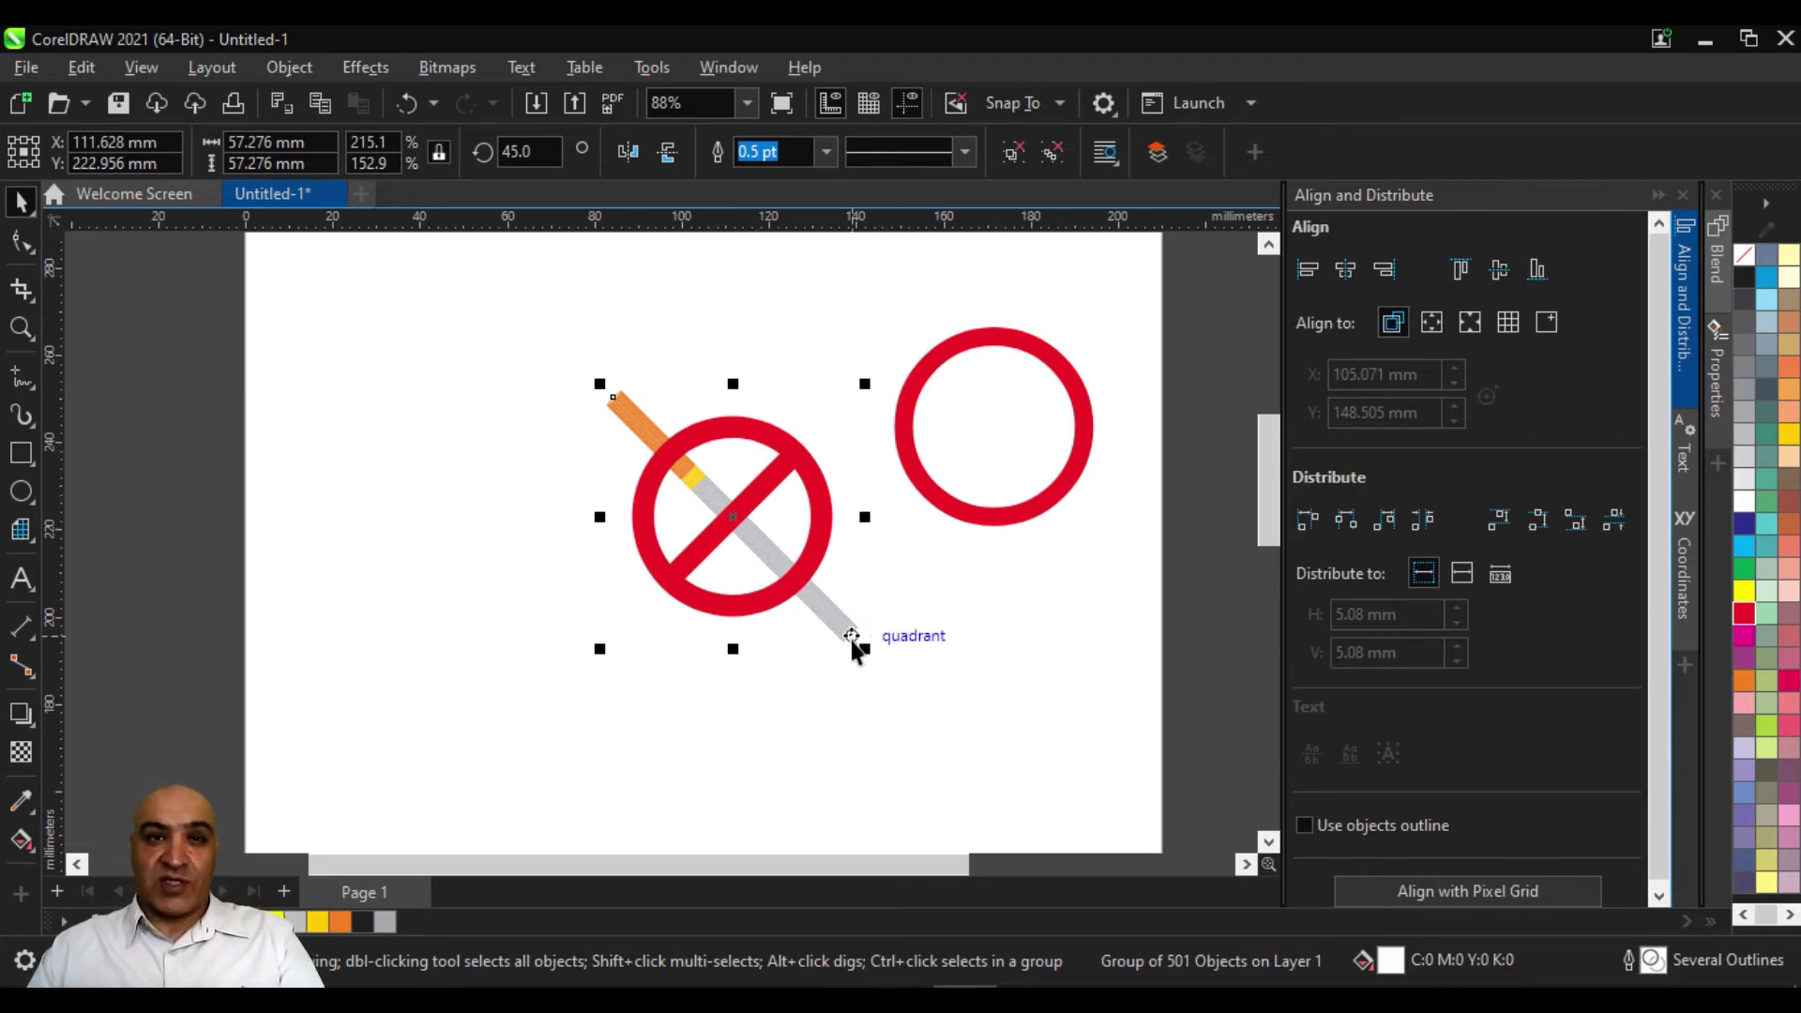
scroll(771, 524, "up", 1)
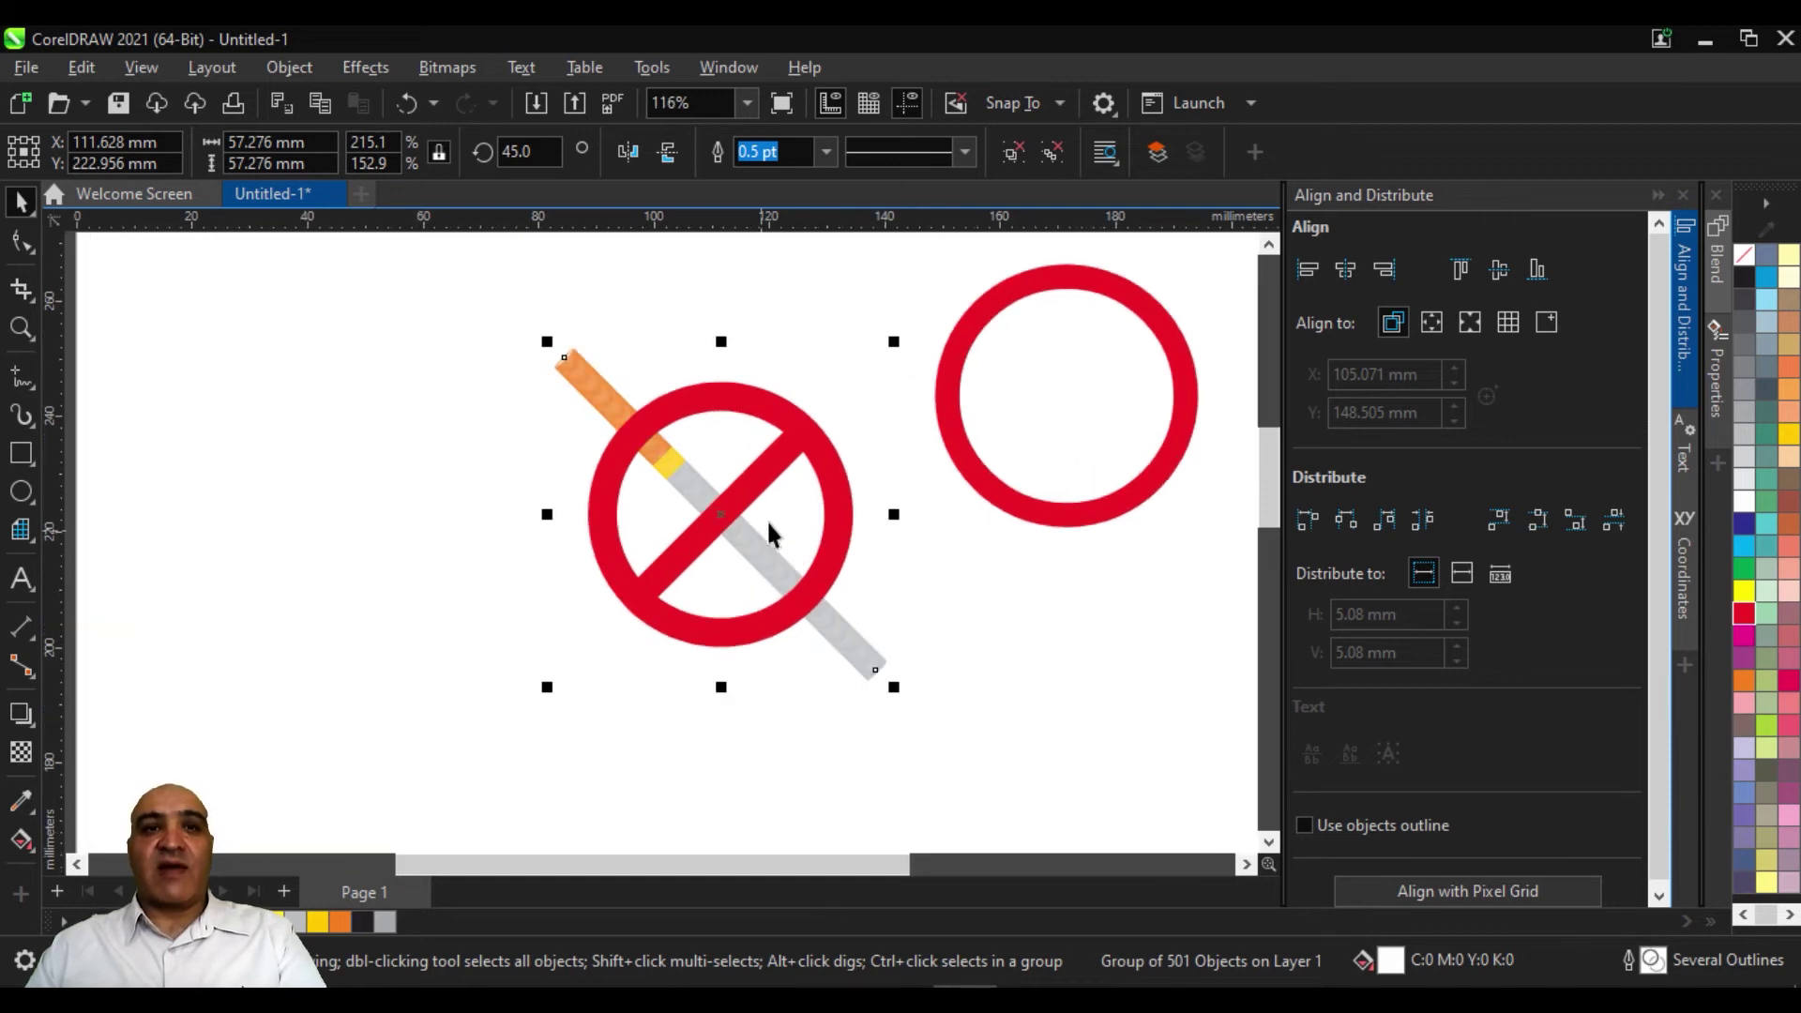
scroll(723, 557, "up", 1)
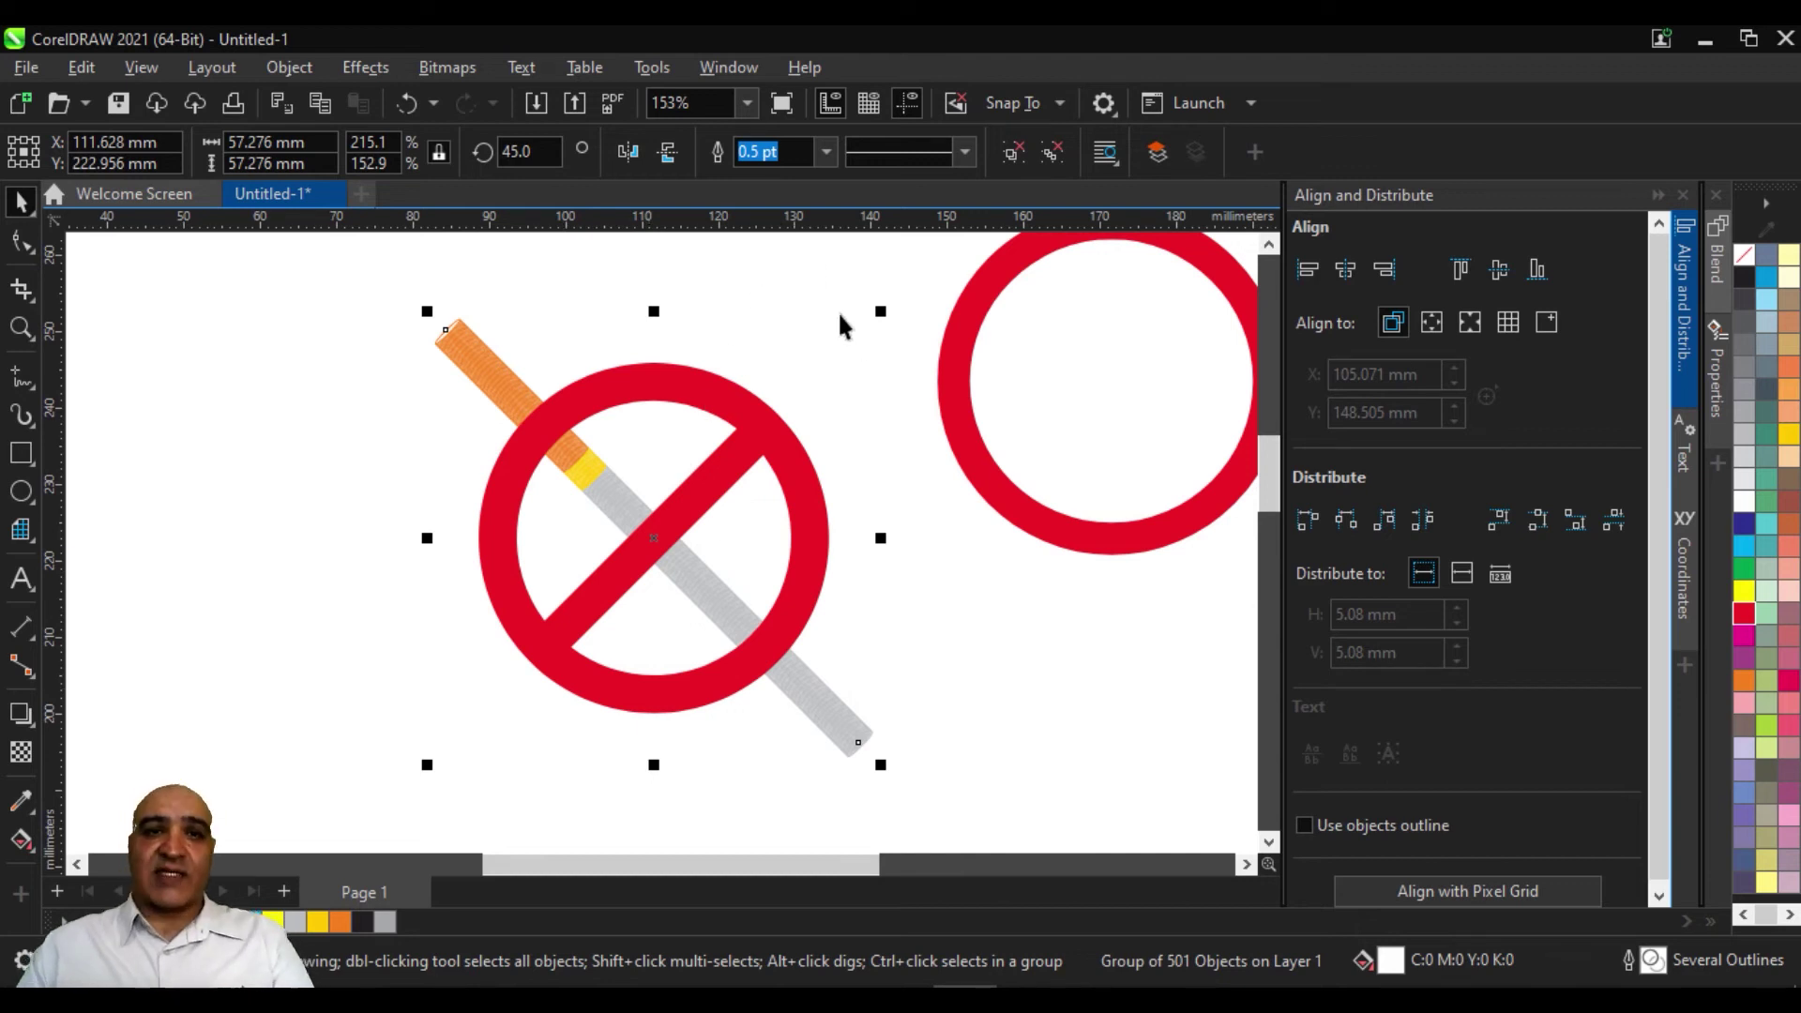
Bring the cigarette to the front, above the red ring and bar
left_click(836, 361)
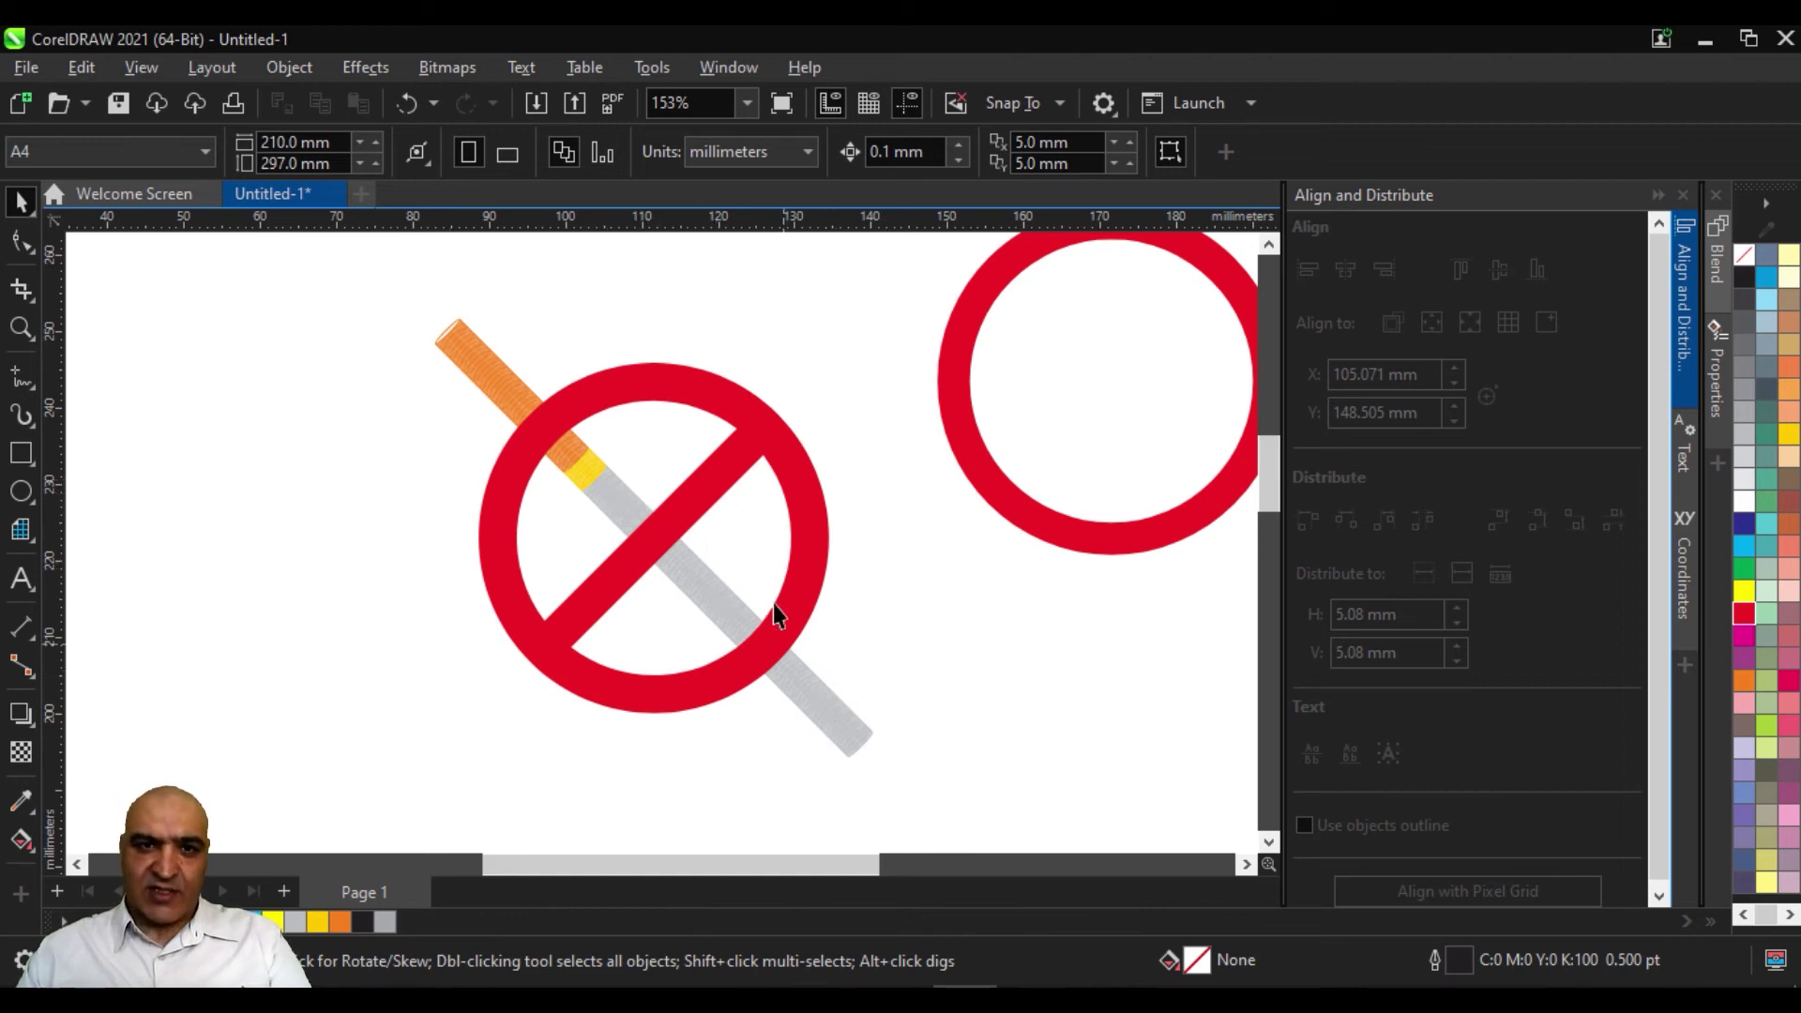
left_click(856, 728)
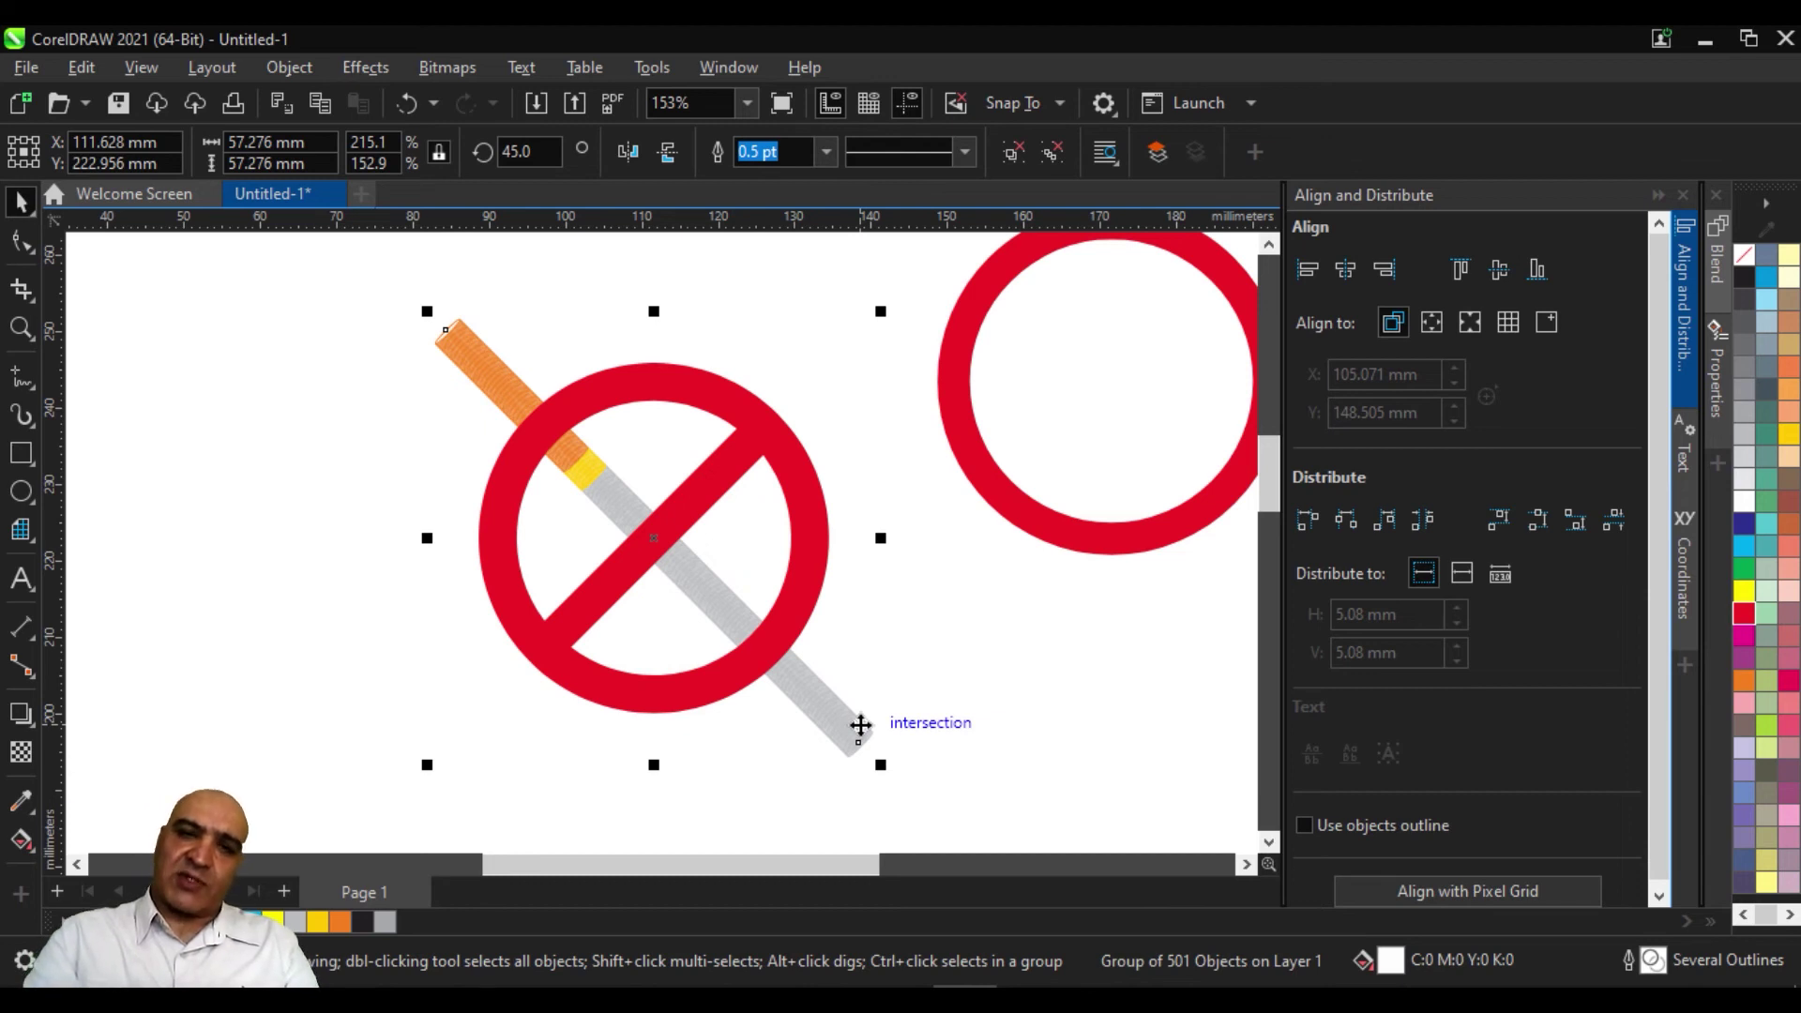
key("shift+Page_Up")
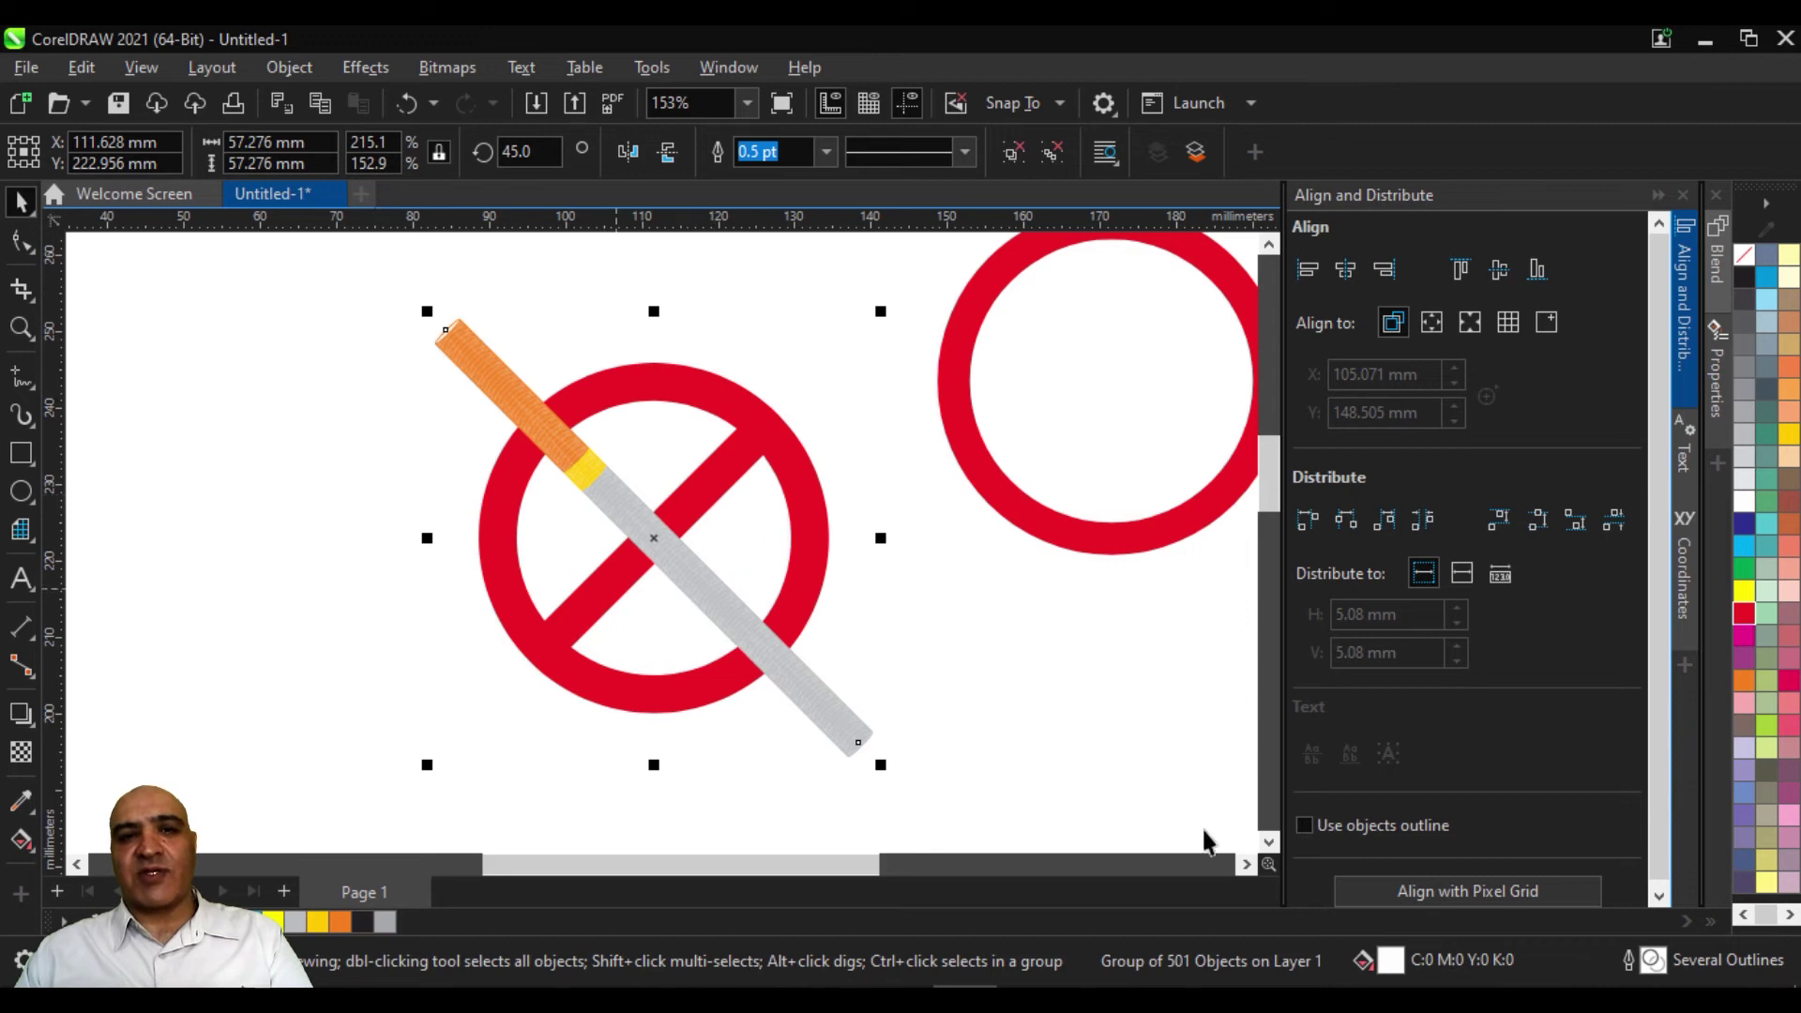
Draw a circle about 18 mm across over the spot where the cigarette crosses the red bar
key("F7")
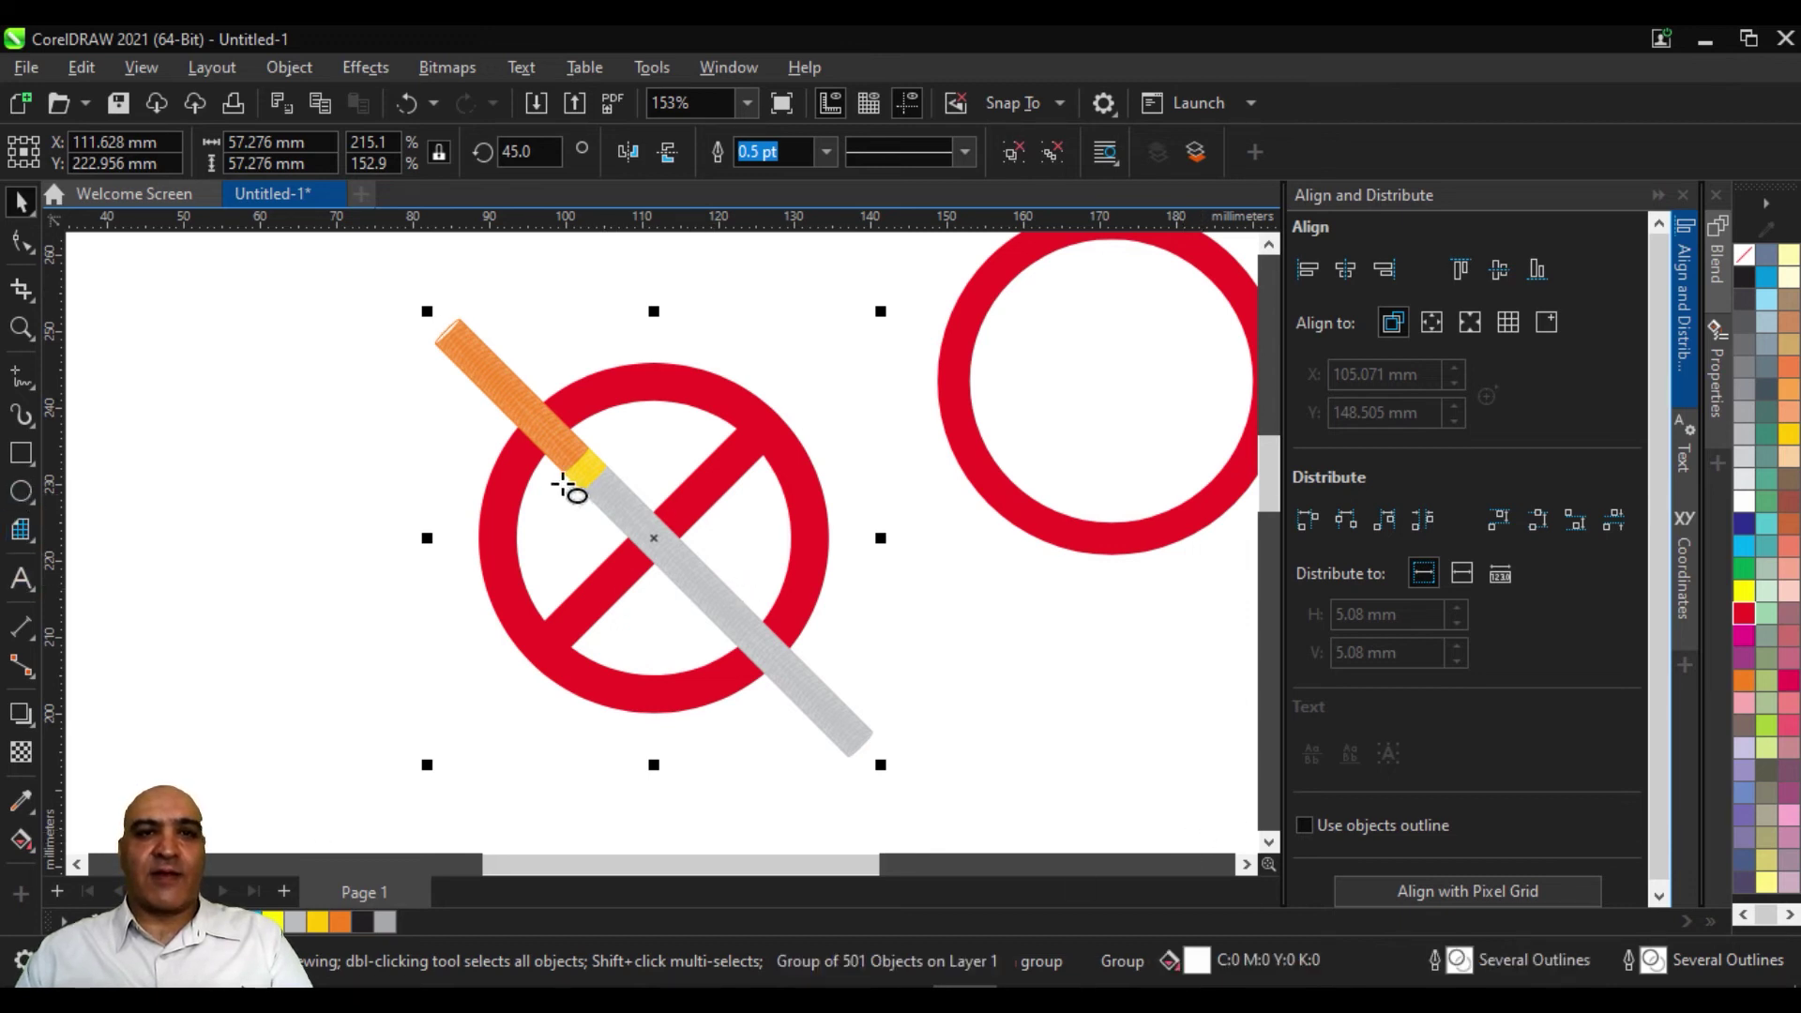
left_click_drag(572, 460, 719, 605)
left_click(21, 201)
left_click_drag(656, 530, 655, 530)
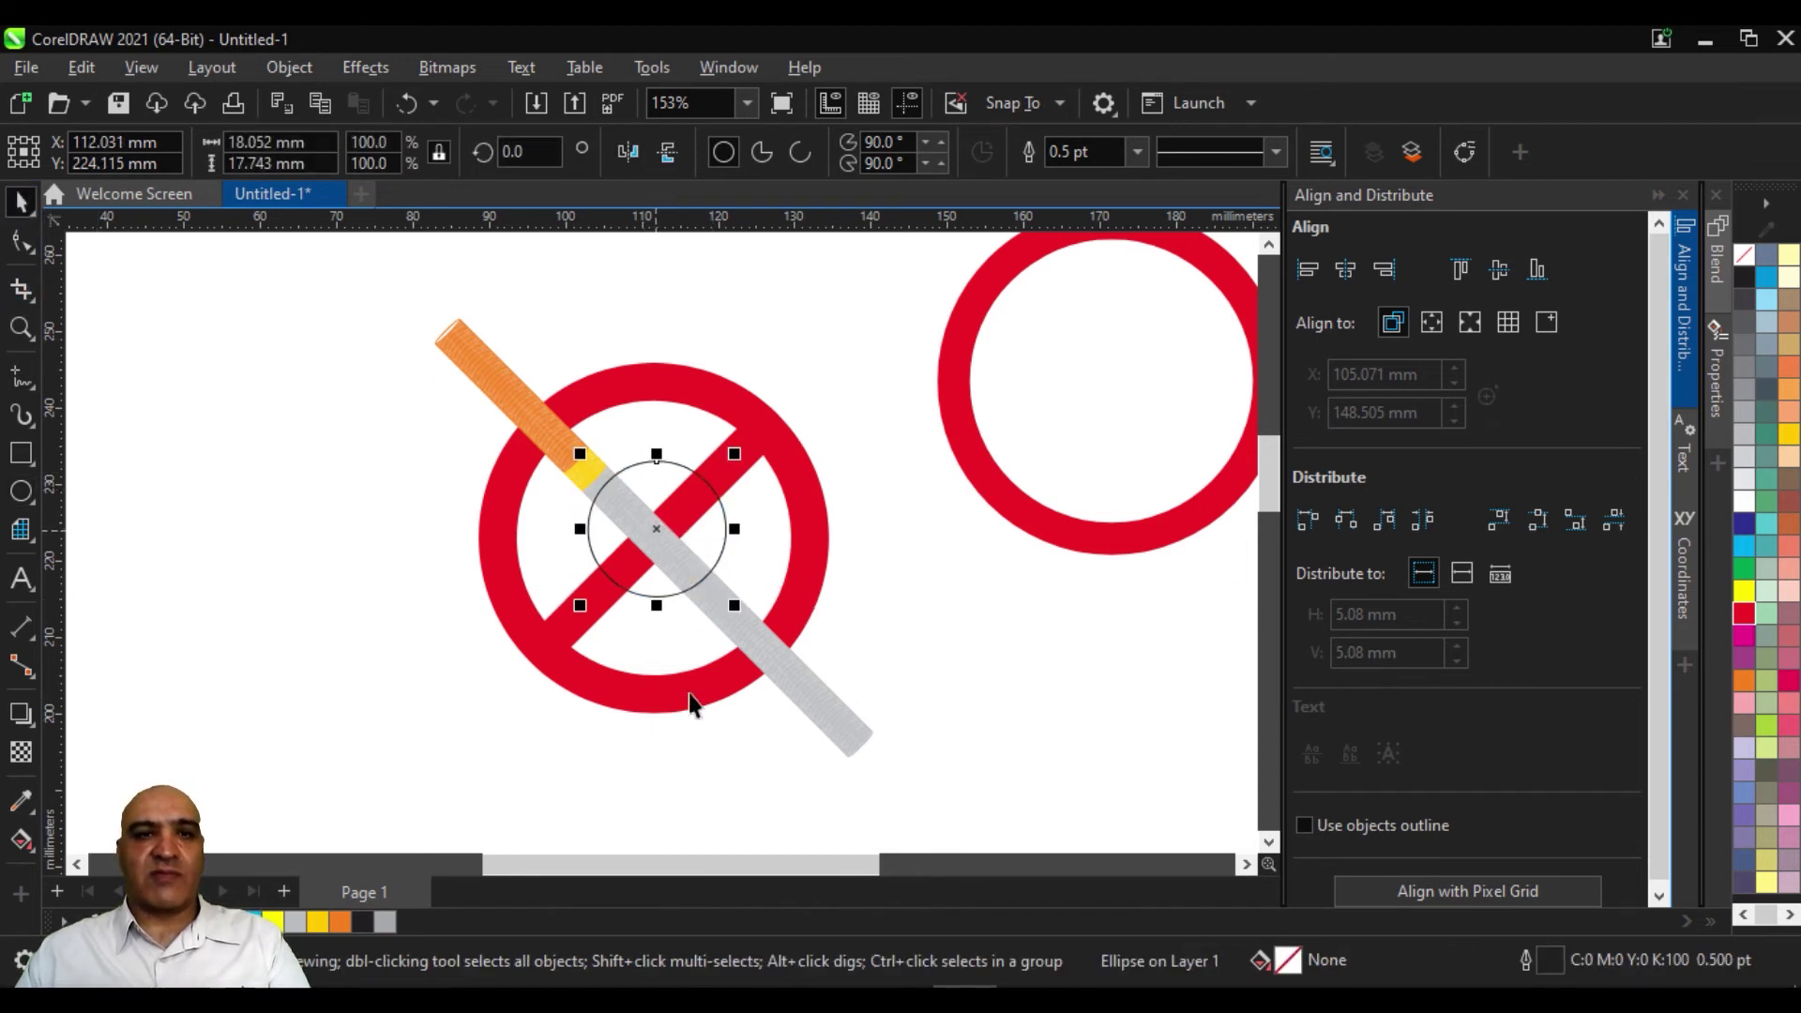
Intersect the circle with the red sign and fill the overlap piece with yellow C0 M20 Y100 K0
left_click(812, 511, "shift")
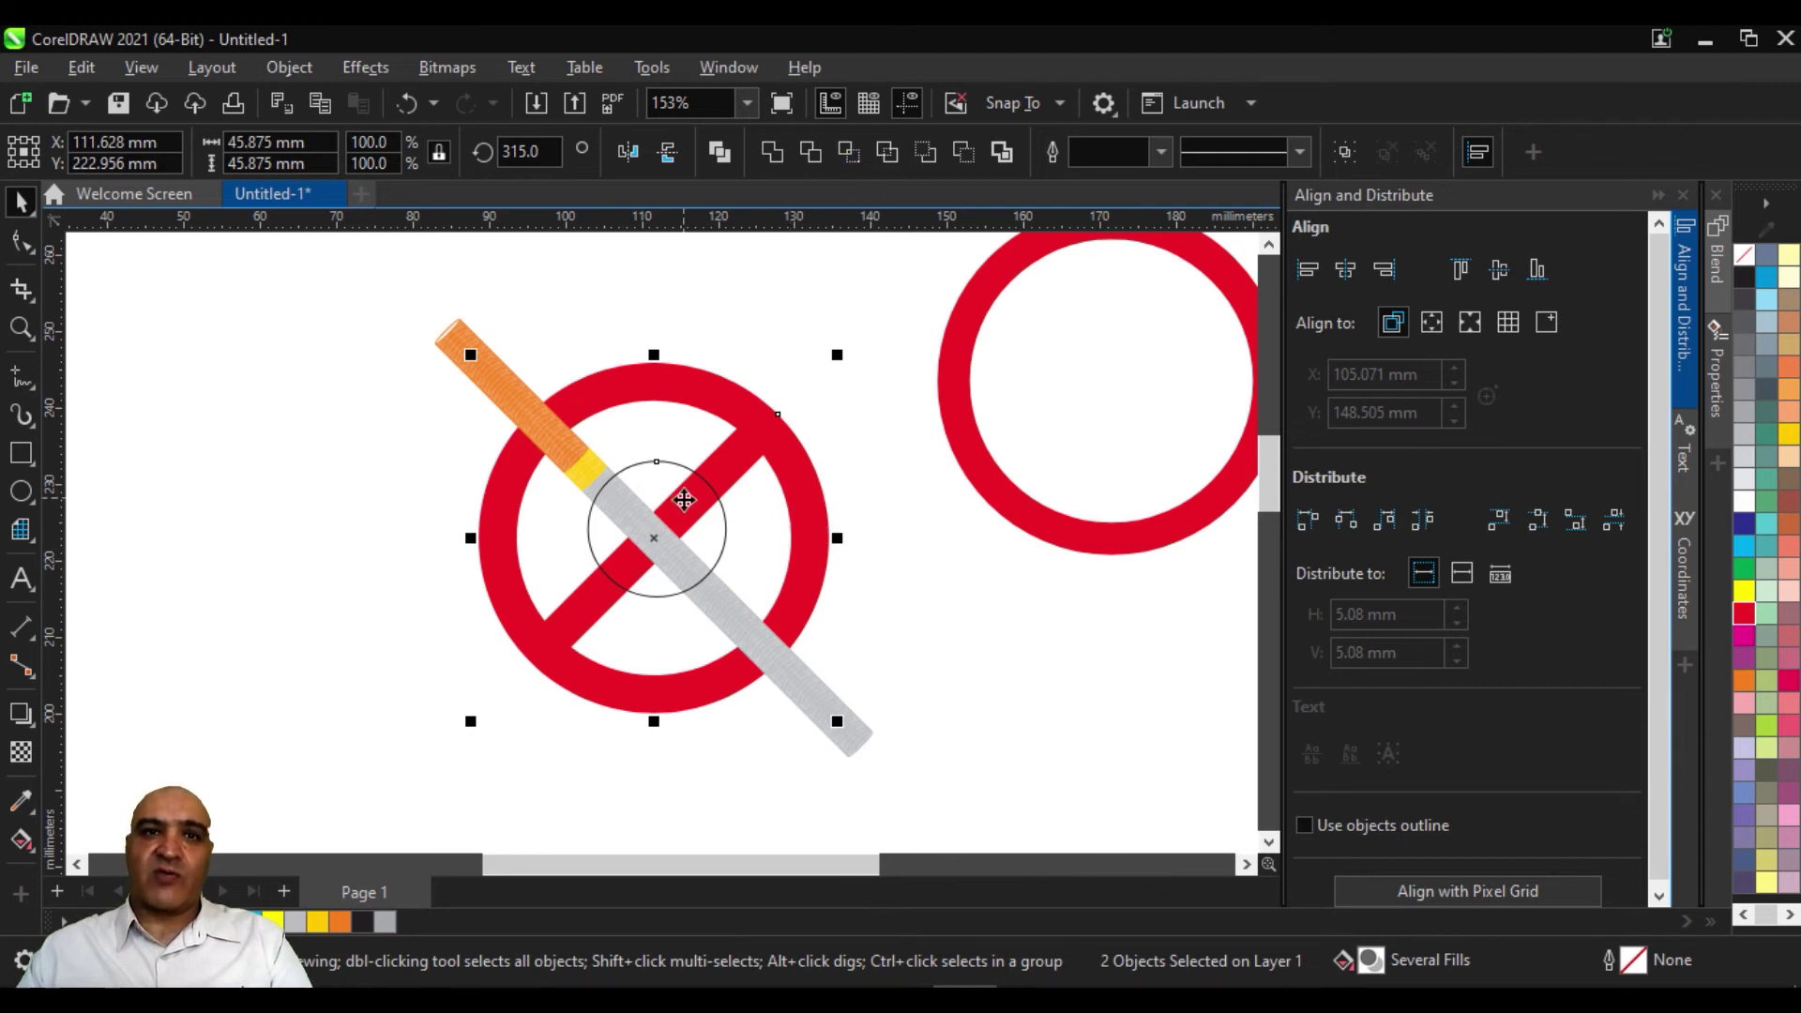
left_click(848, 152)
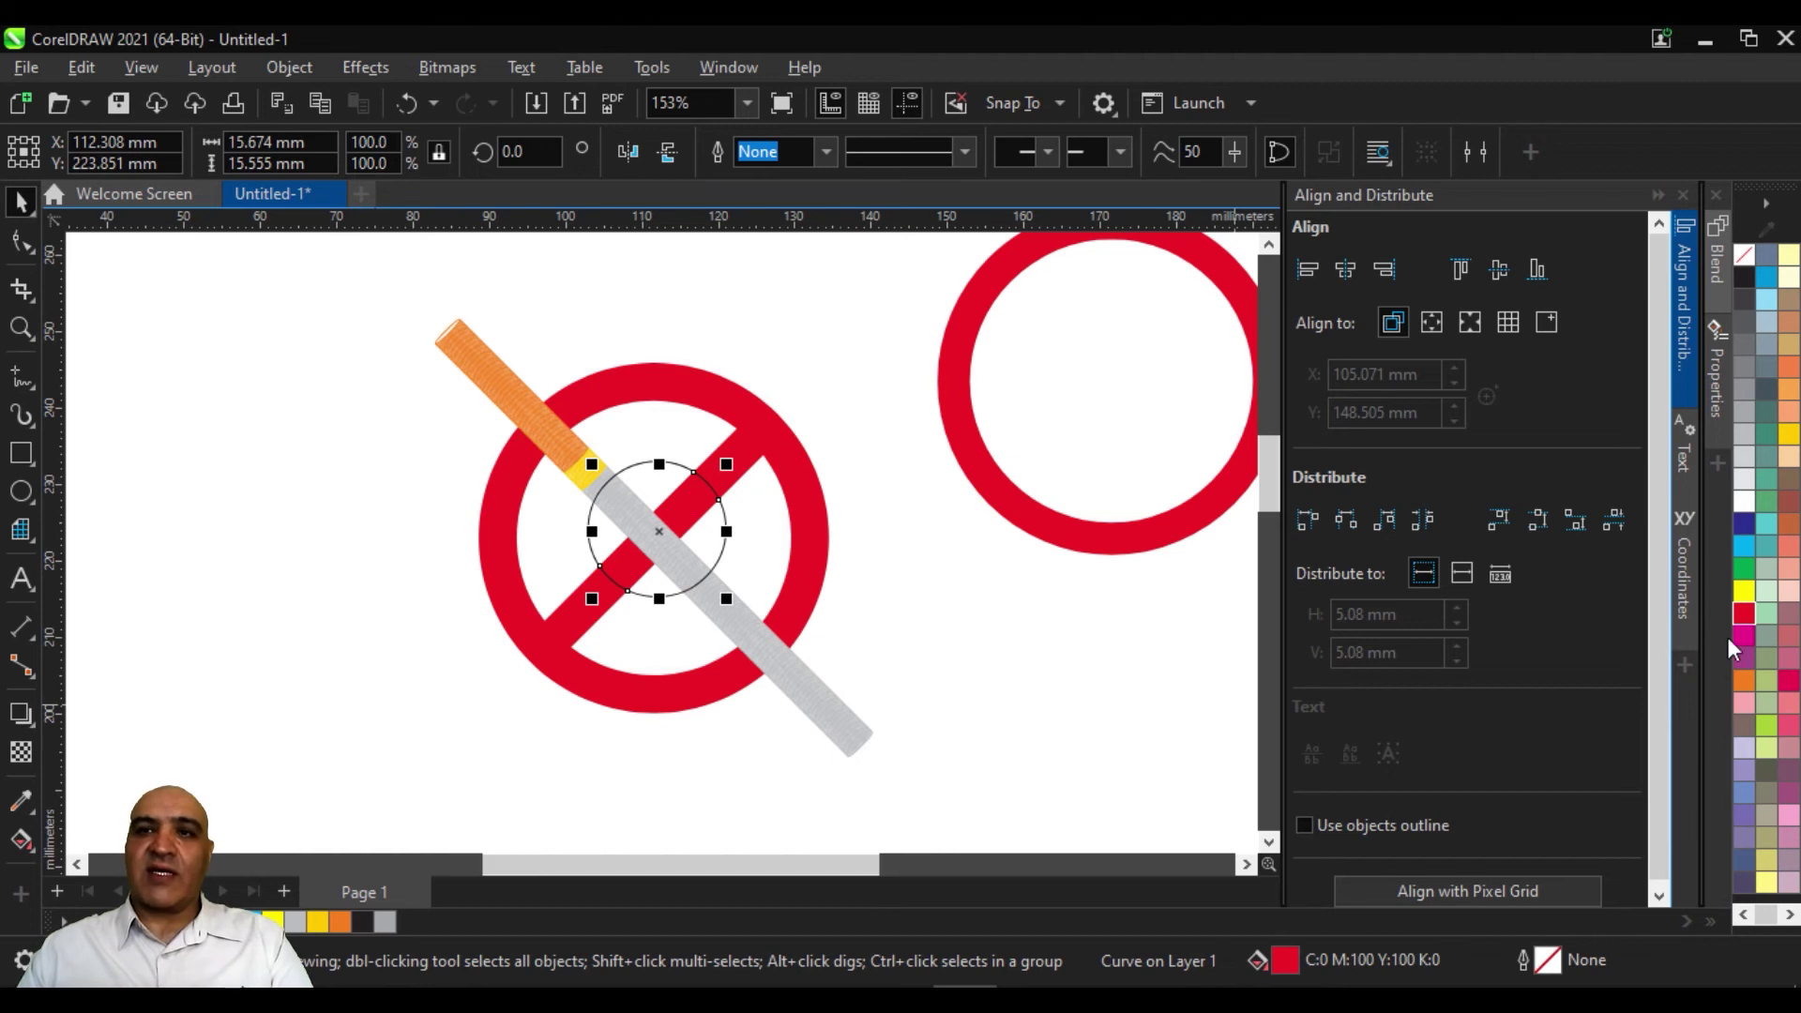
left_click(1788, 436)
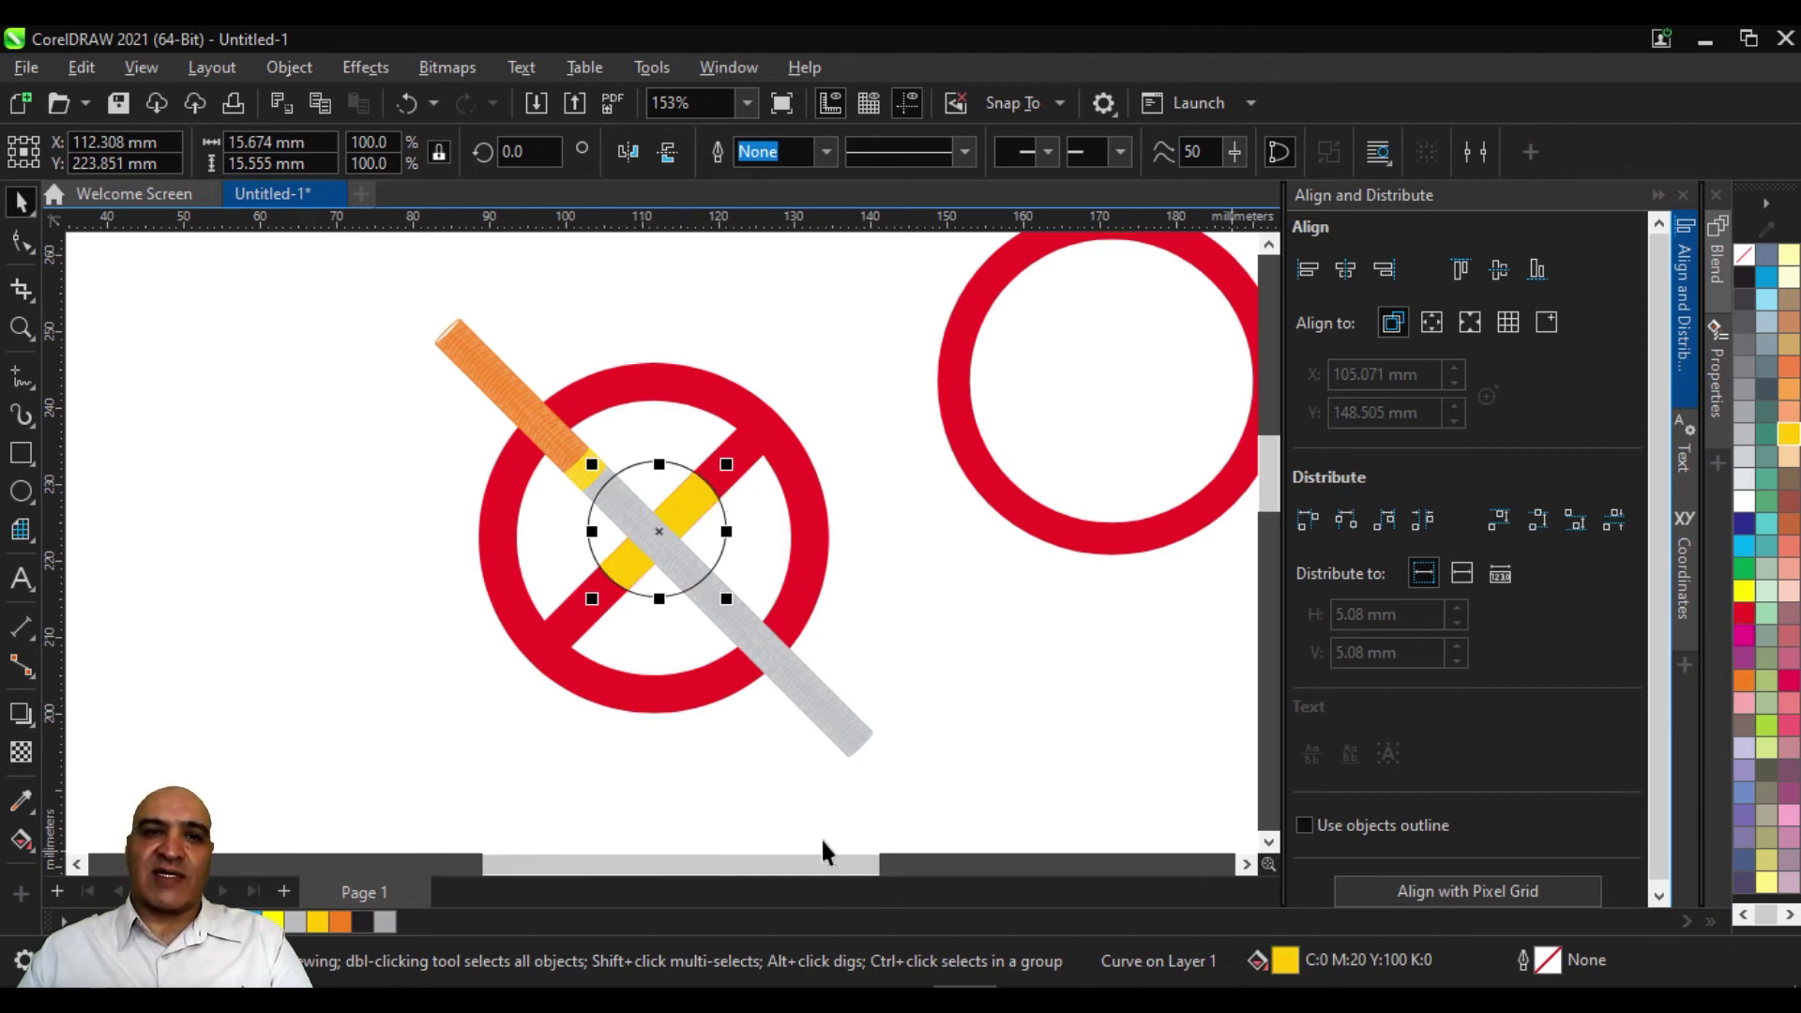
Delete the helper circle and bring the bar's overlap piece in front of the cigarette, filled red
left_click_drag(718, 536, 368, 548)
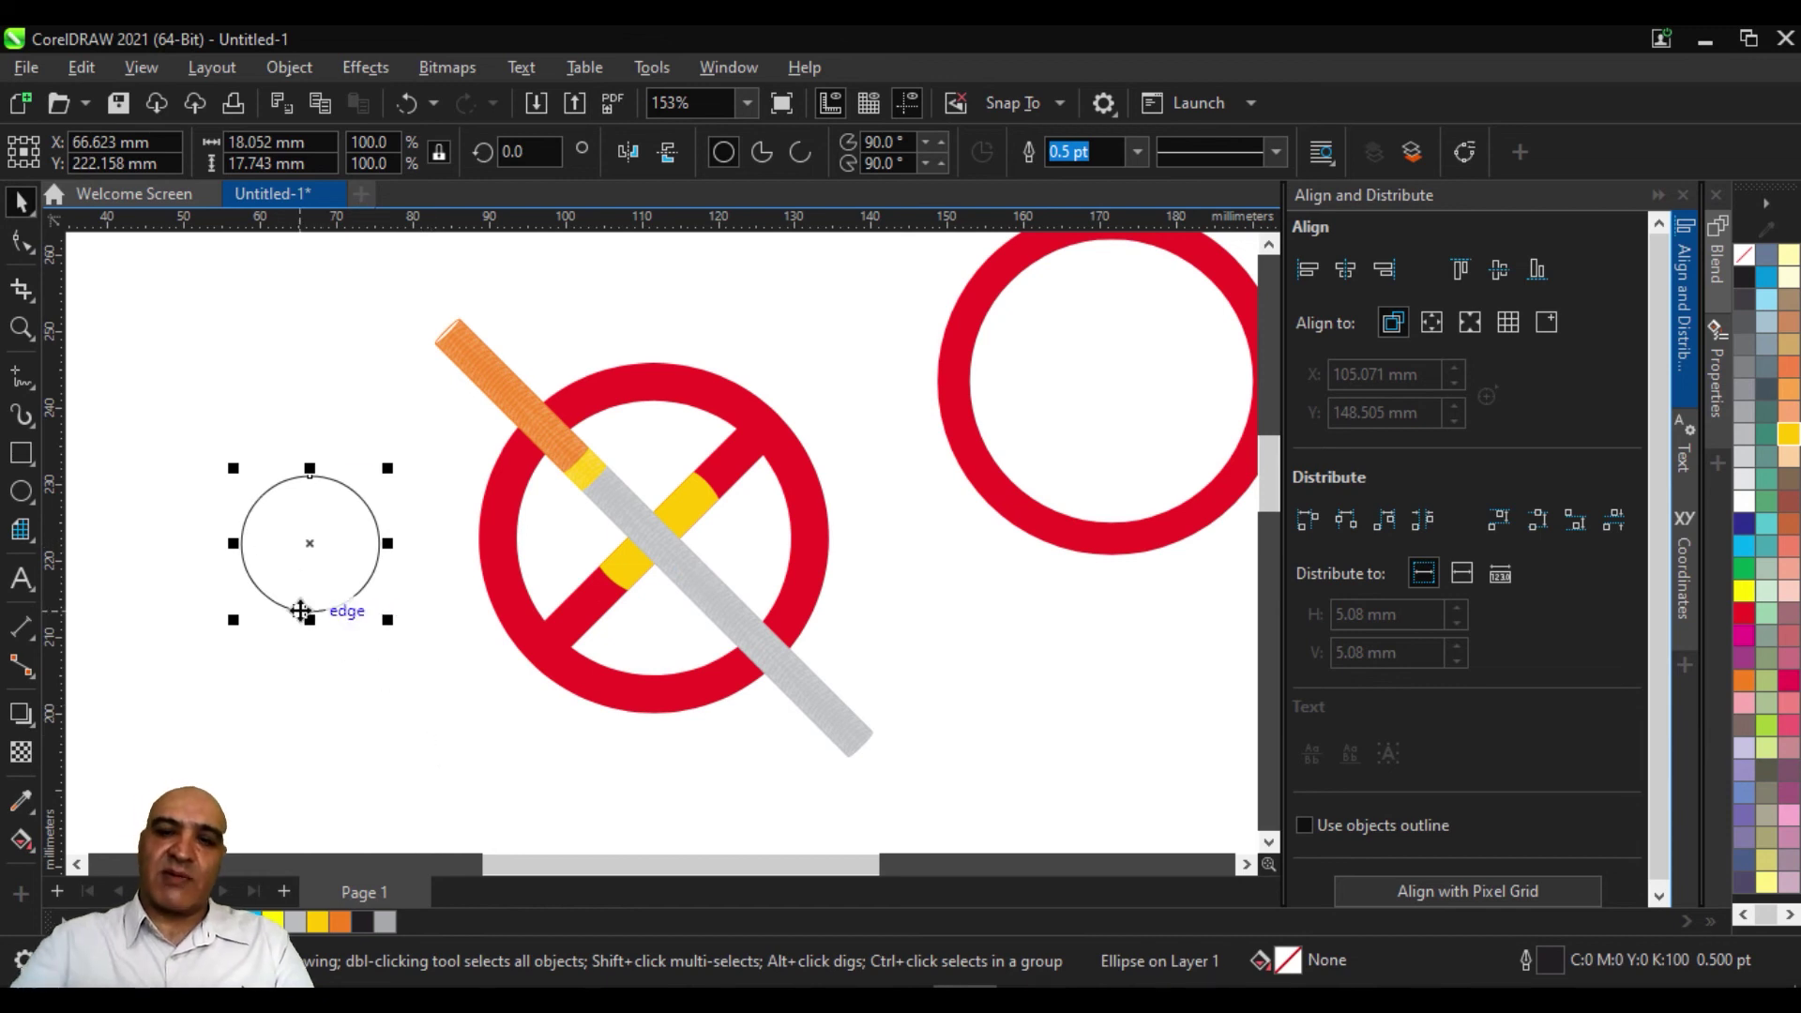
key("Delete")
left_click(691, 515)
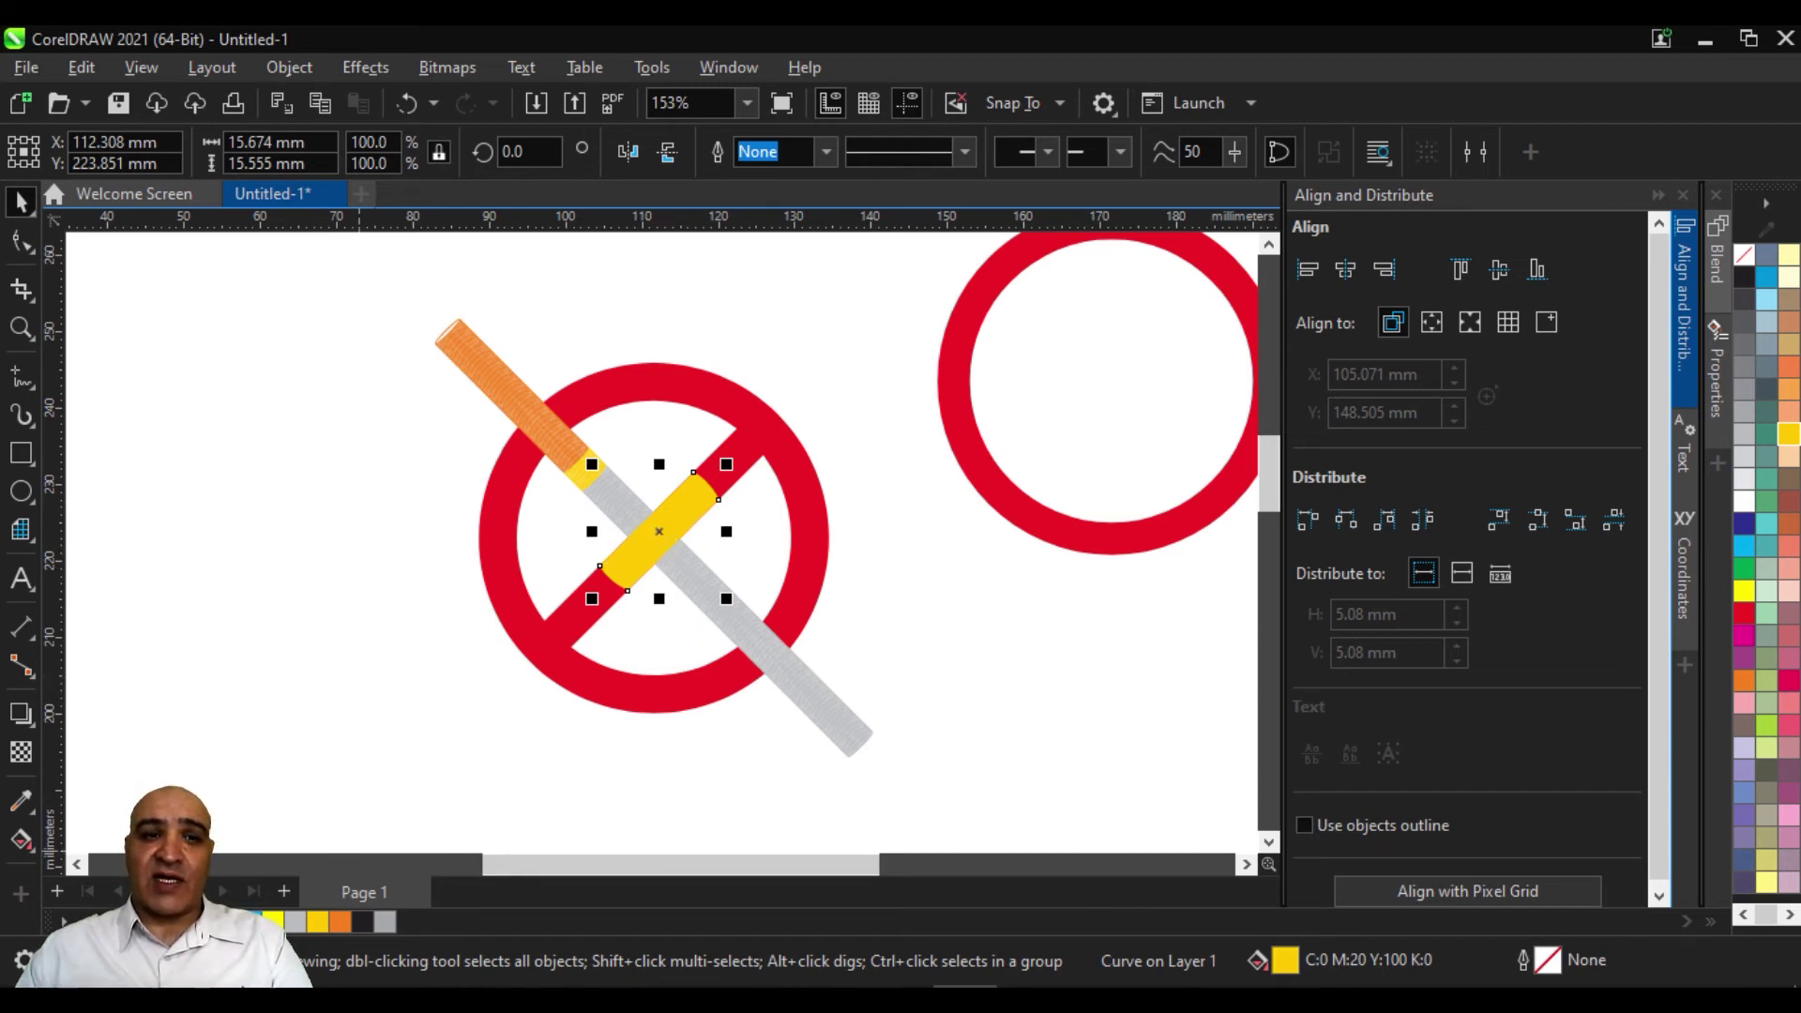
key("shift+Page_Down")
left_click(1236, 751)
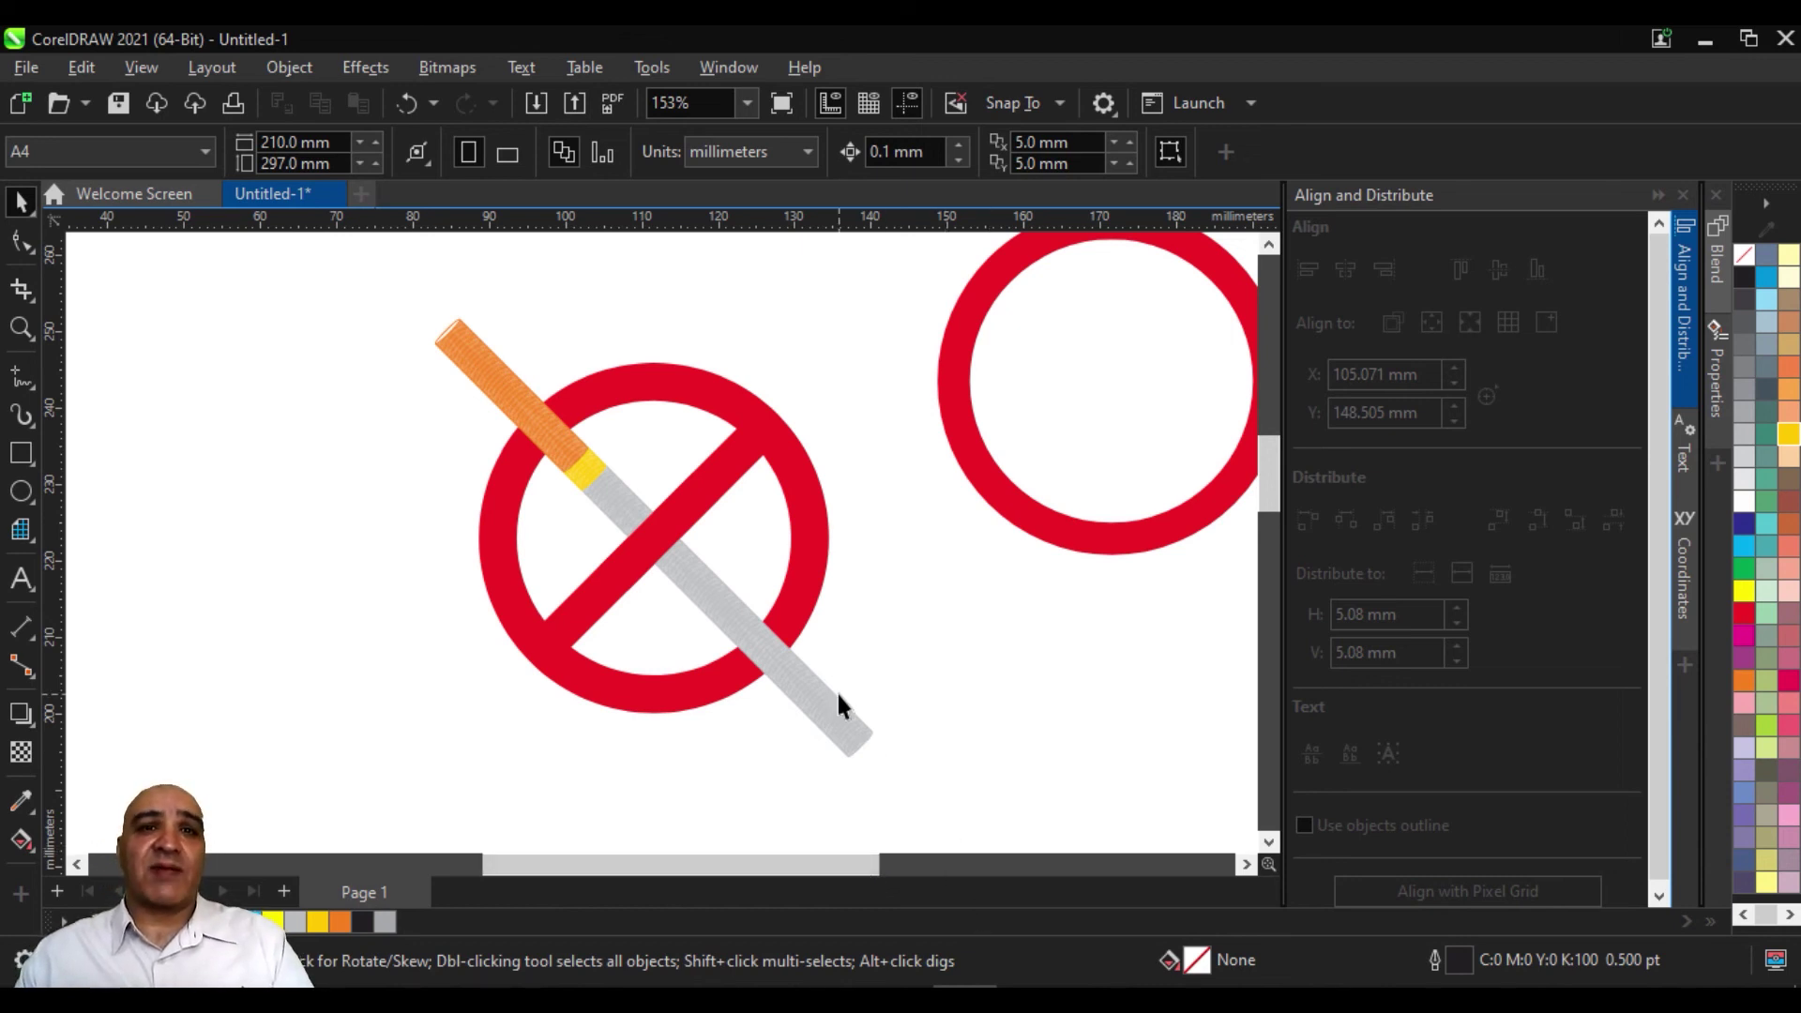
Delete the spare red ring beside the finished sign
left_click_drag(964, 441, 919, 578)
key("Delete")
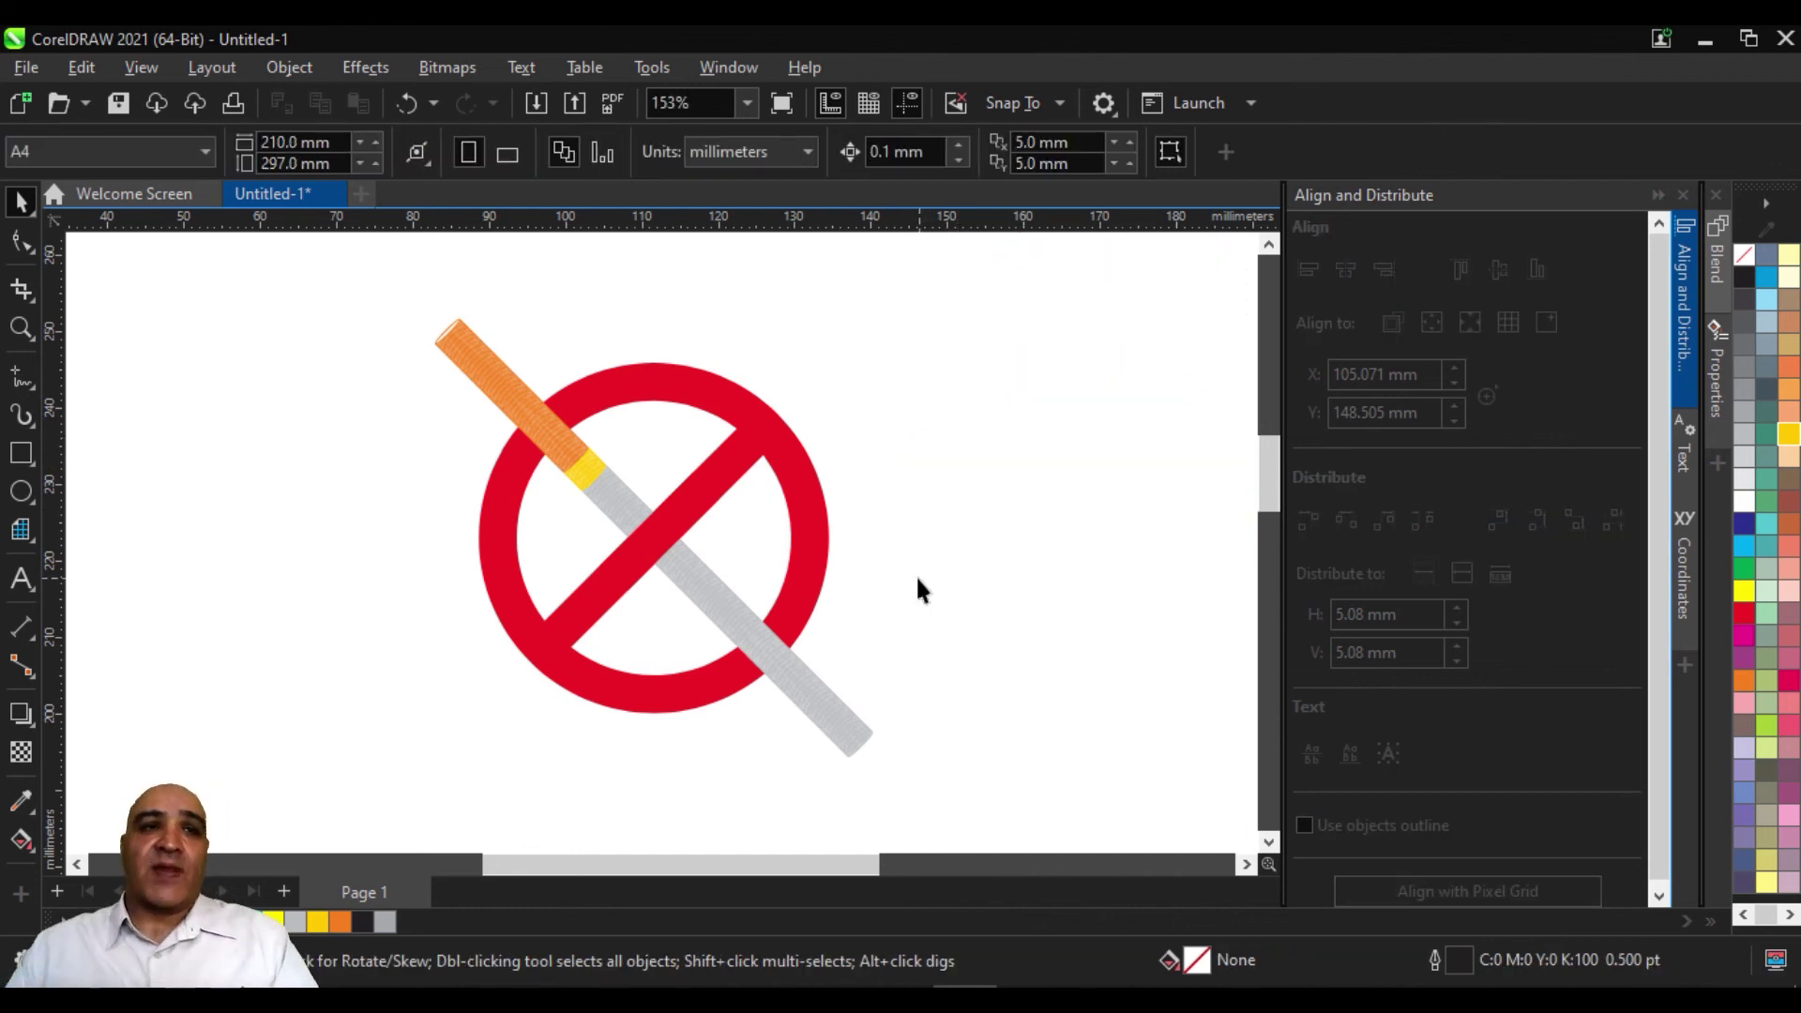